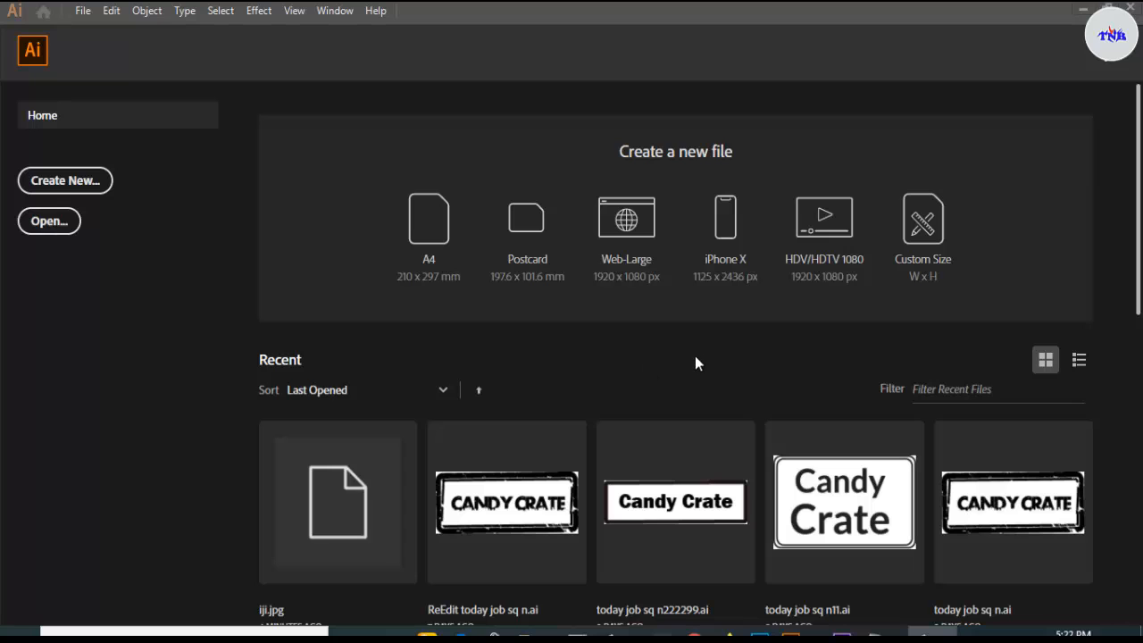
- Start a new document 15 in wide by 8.5 in high with 0.125 in bleed
left_click(80, 183)
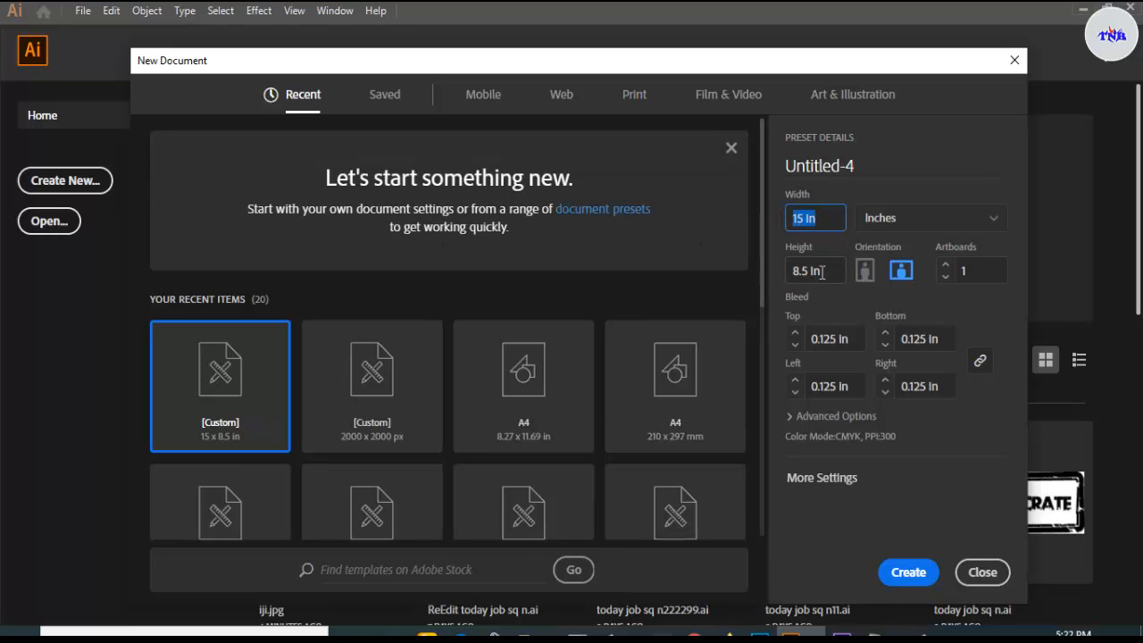
left_click(814, 270)
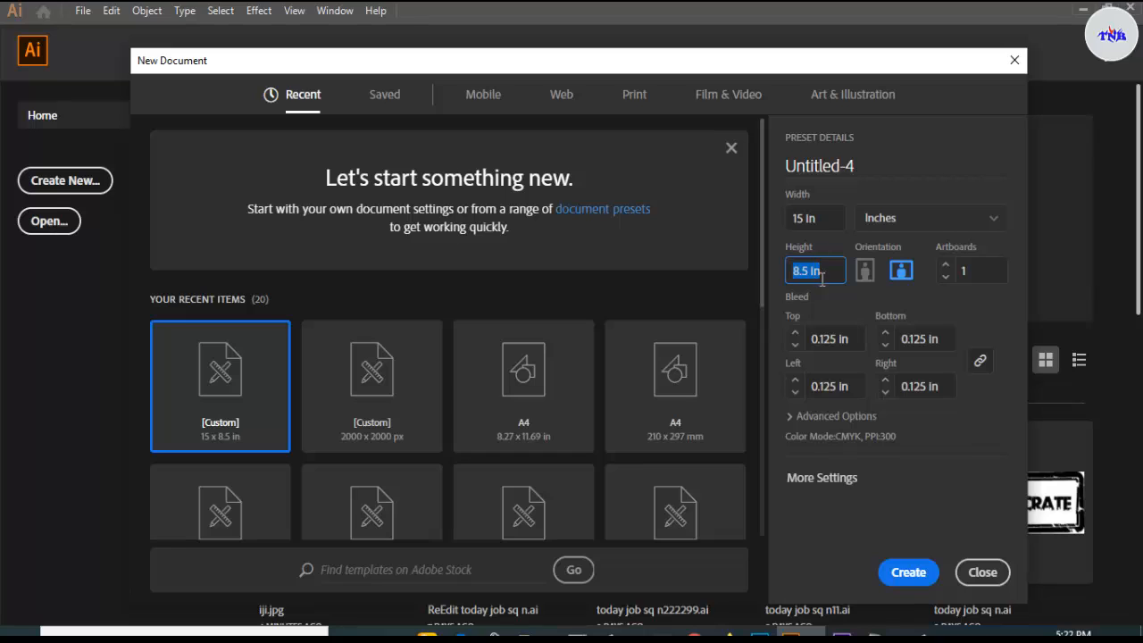
left_click(821, 270)
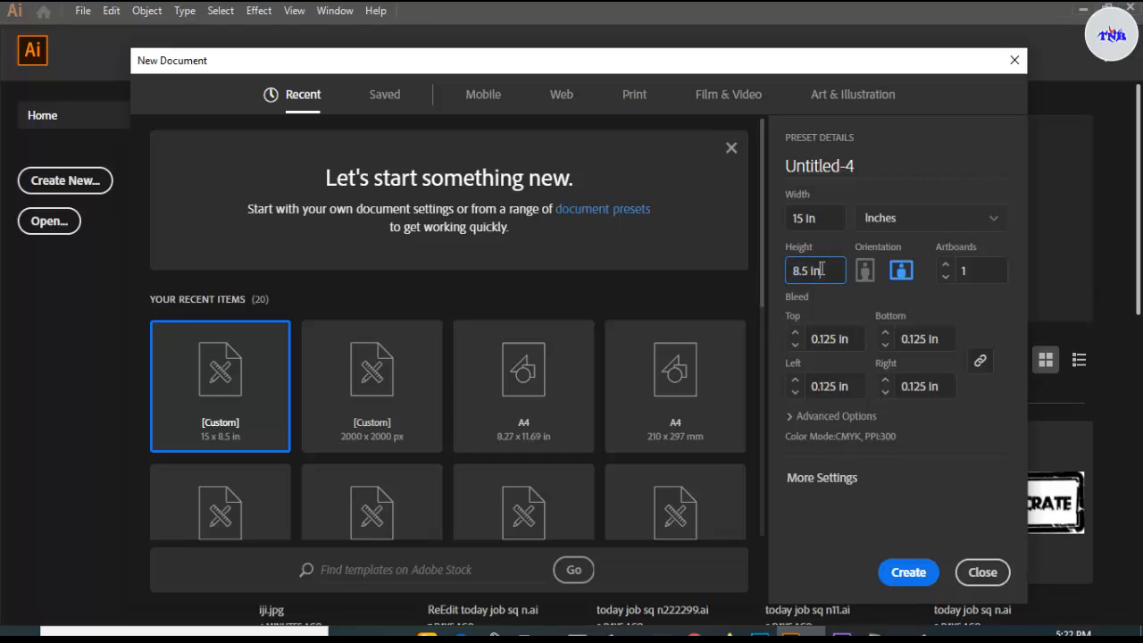
left_click(818, 340)
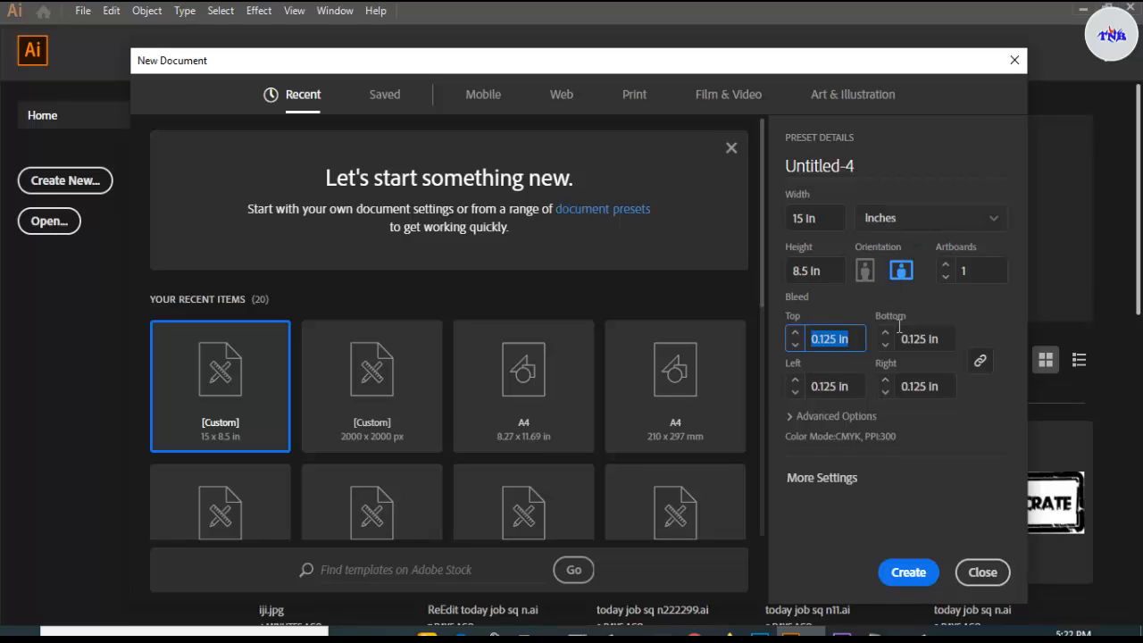
left_click(837, 416)
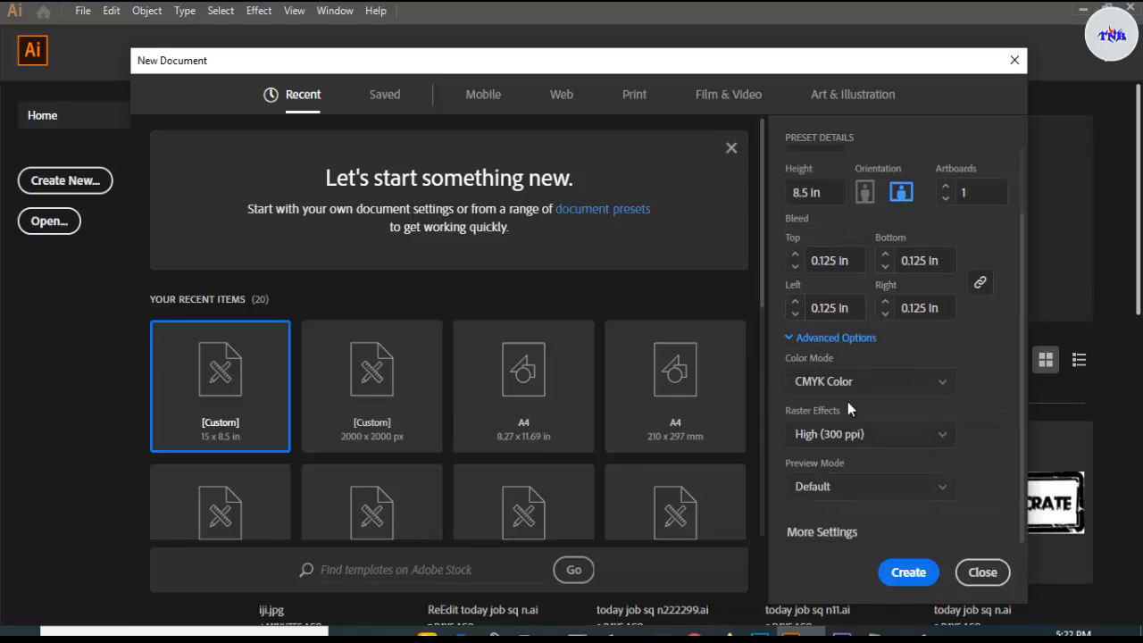
scroll(845, 410, "up", 3)
- Name the document 'book cover' and create it
left_click(877, 166)
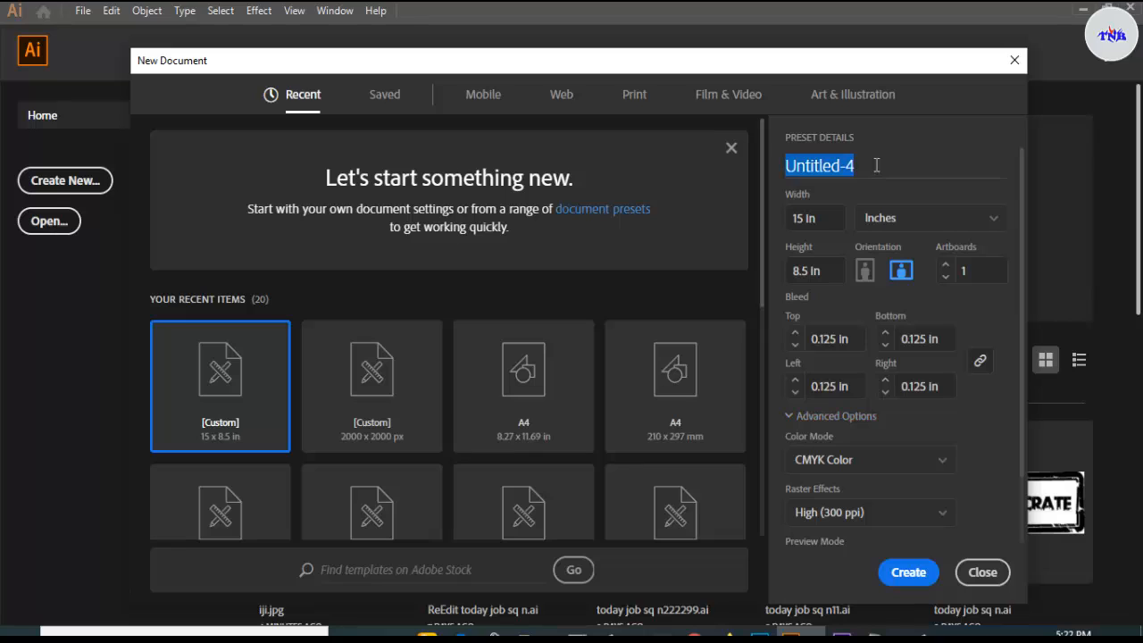
key("BackSpace")
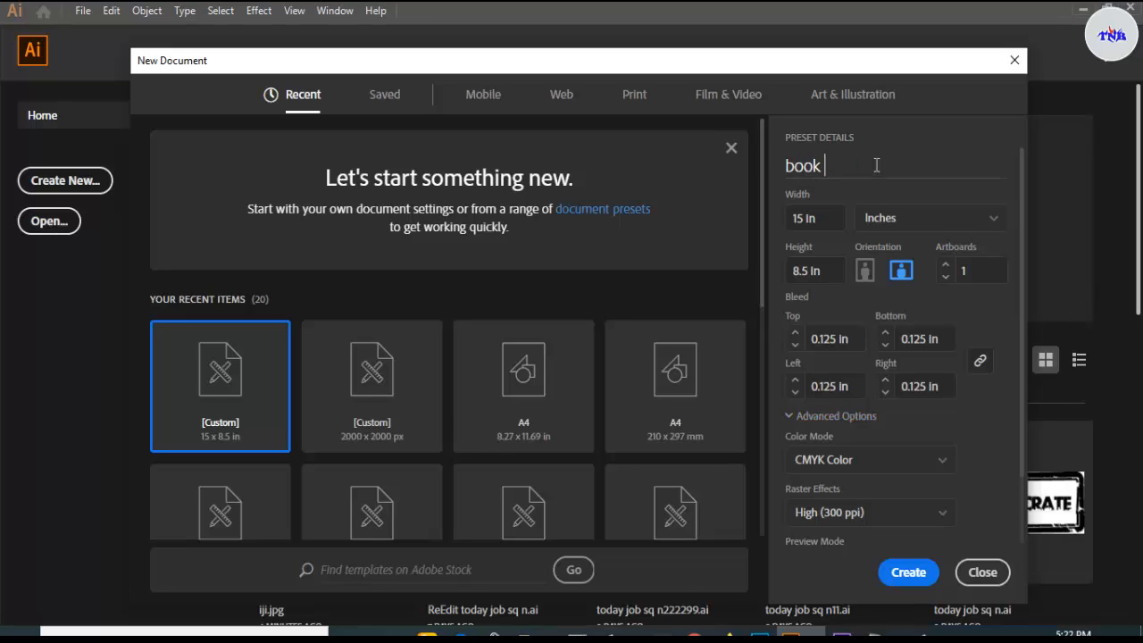
type("book cover")
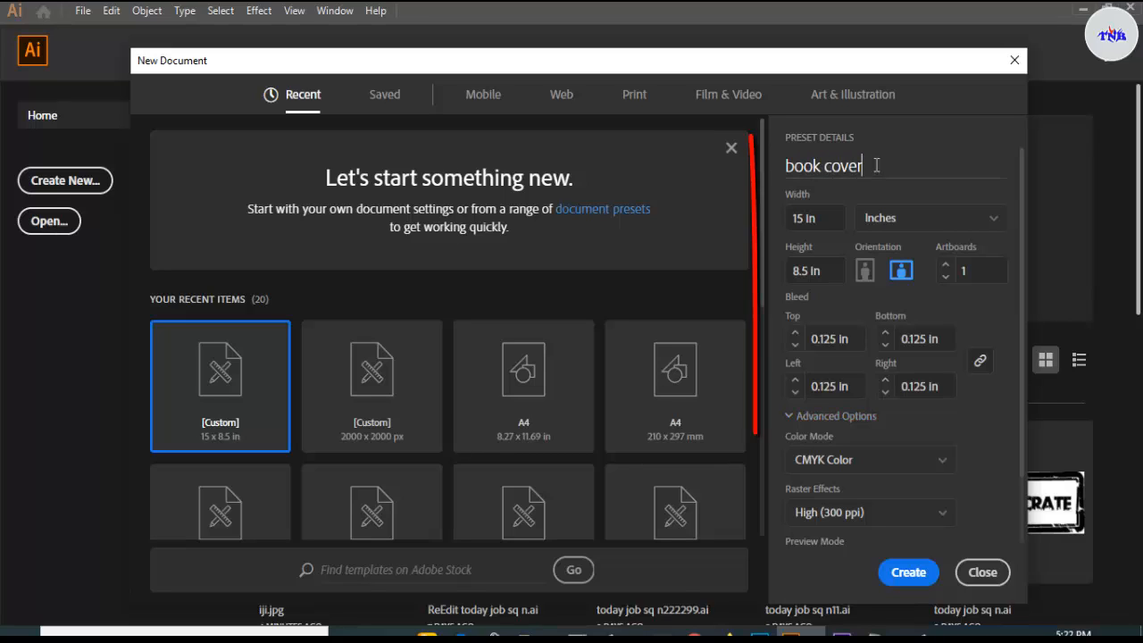
left_click(900, 575)
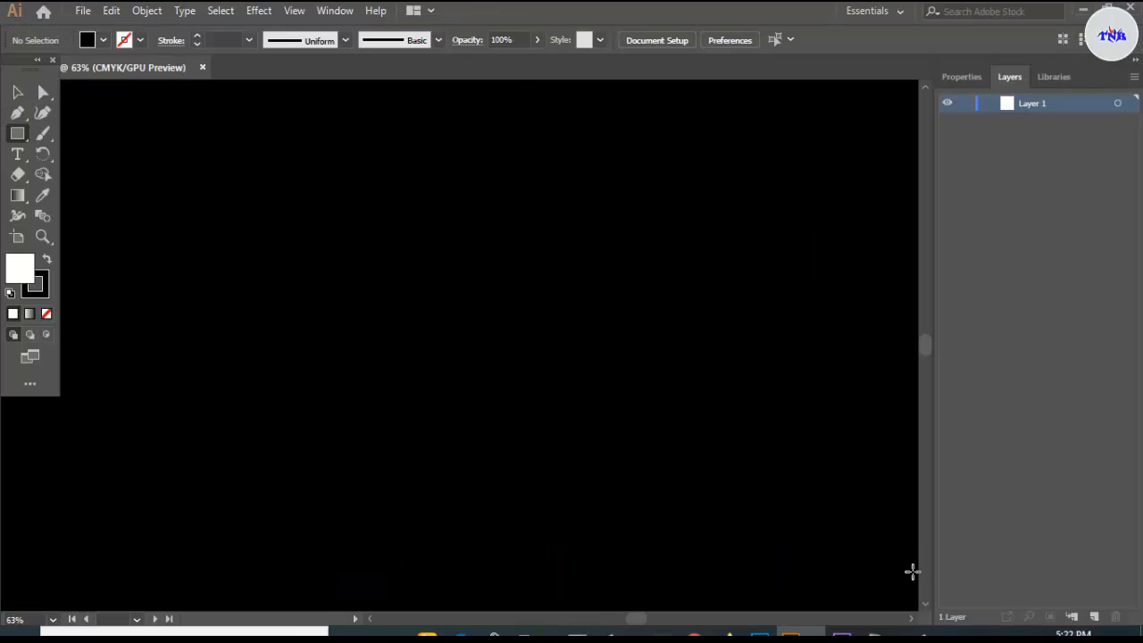
- Draw a tall narrow rectangle for the spine spanning the artboard height
scroll(588, 328, "down", 1)
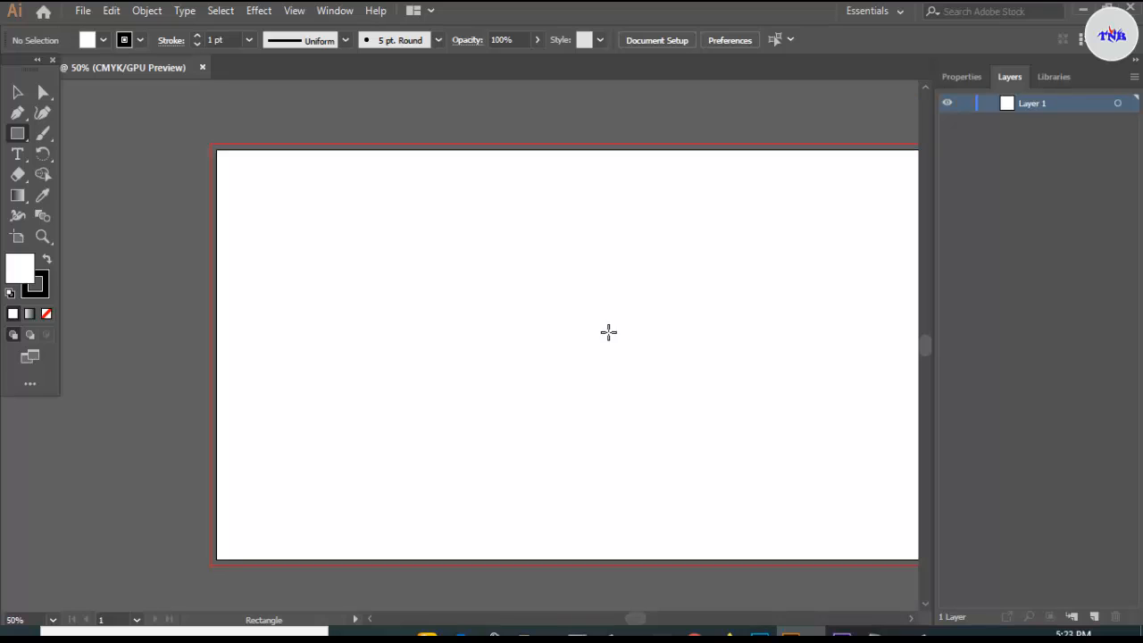
left_click(19, 92)
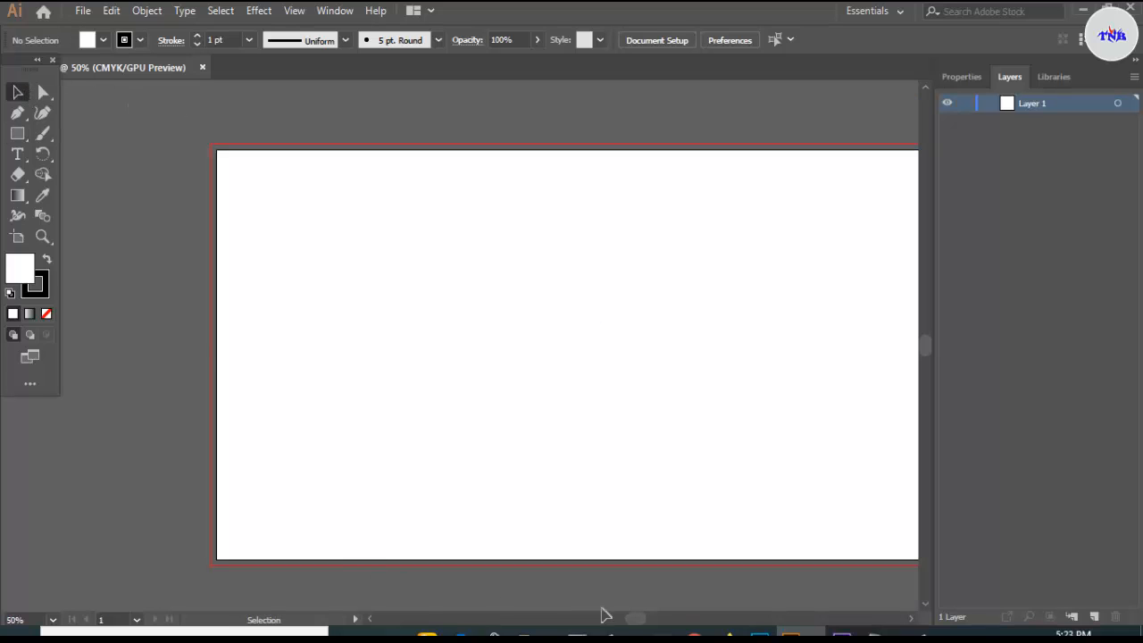
left_click_drag(635, 618, 637, 618)
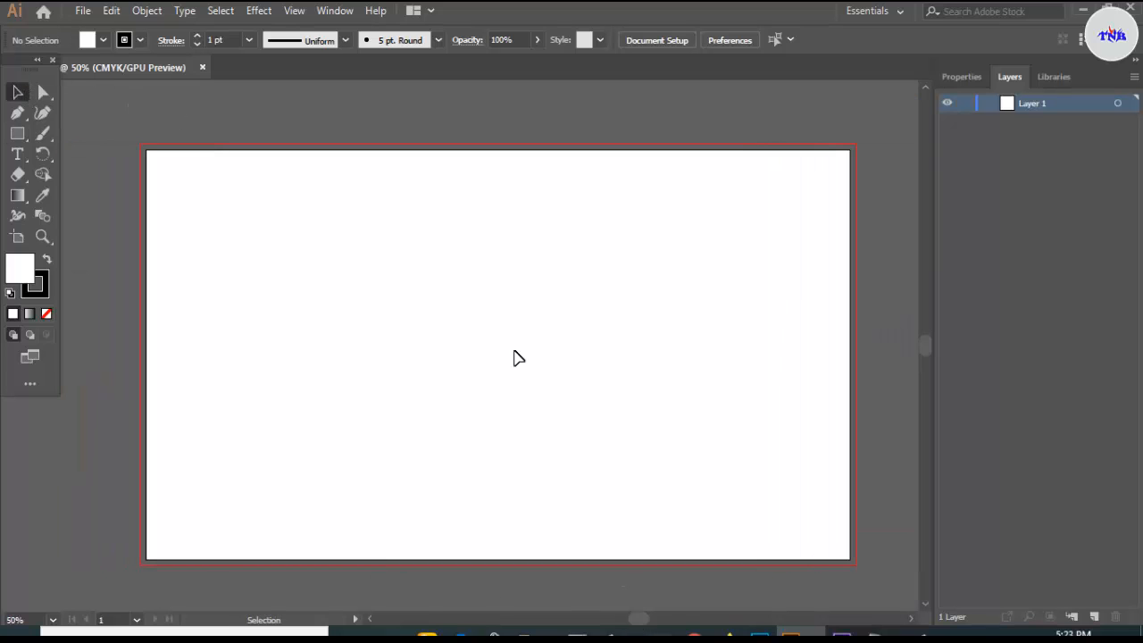
left_click_drag(17, 133, 17, 137)
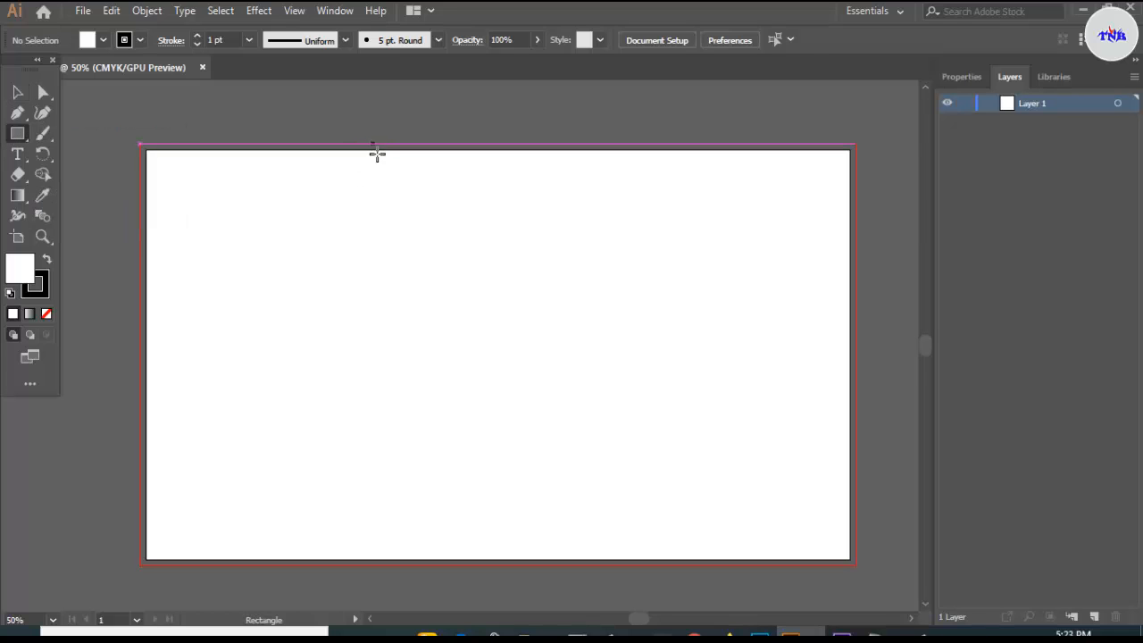
left_click_drag(377, 152, 424, 563)
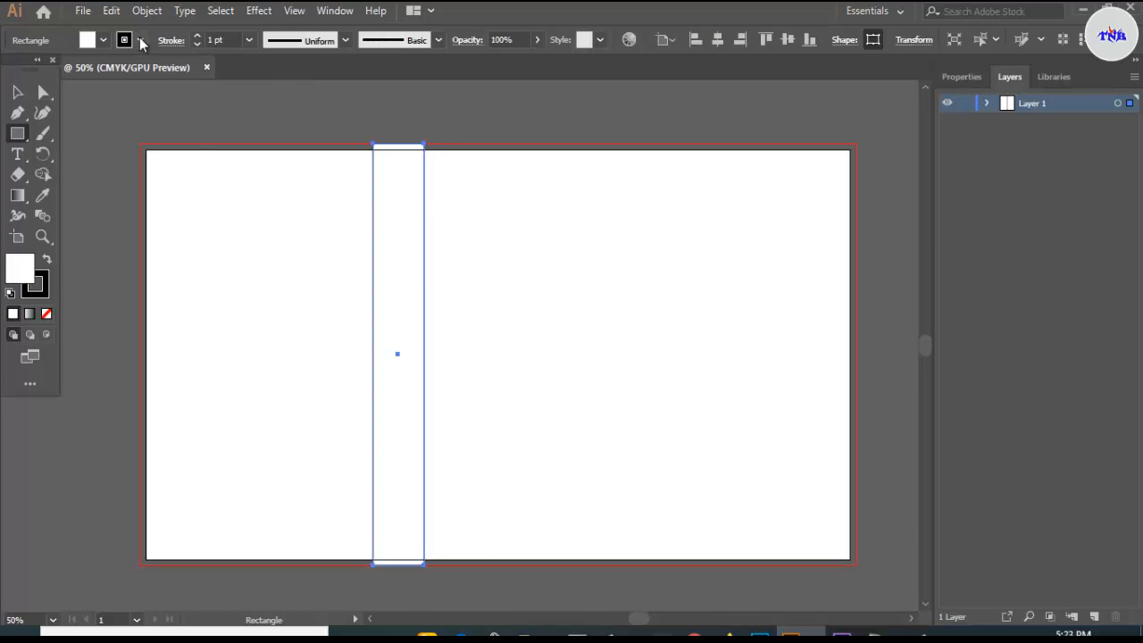
- Set the spine's stroke to None, centre it horizontally, and show the rulers
left_click(140, 40)
left_click(11, 72)
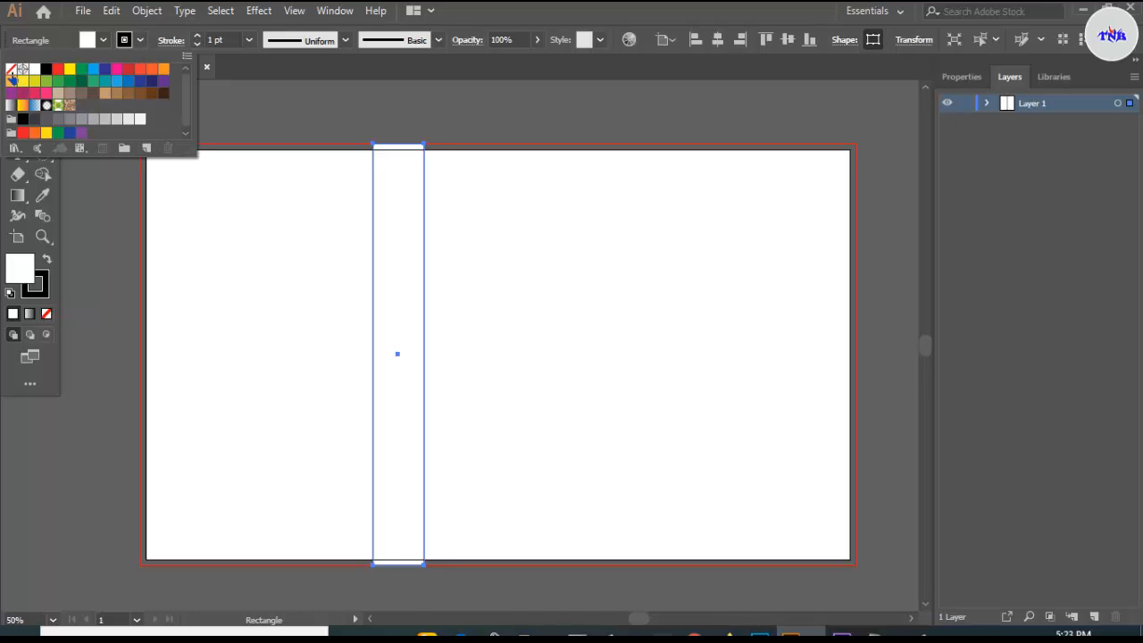
left_click(12, 72)
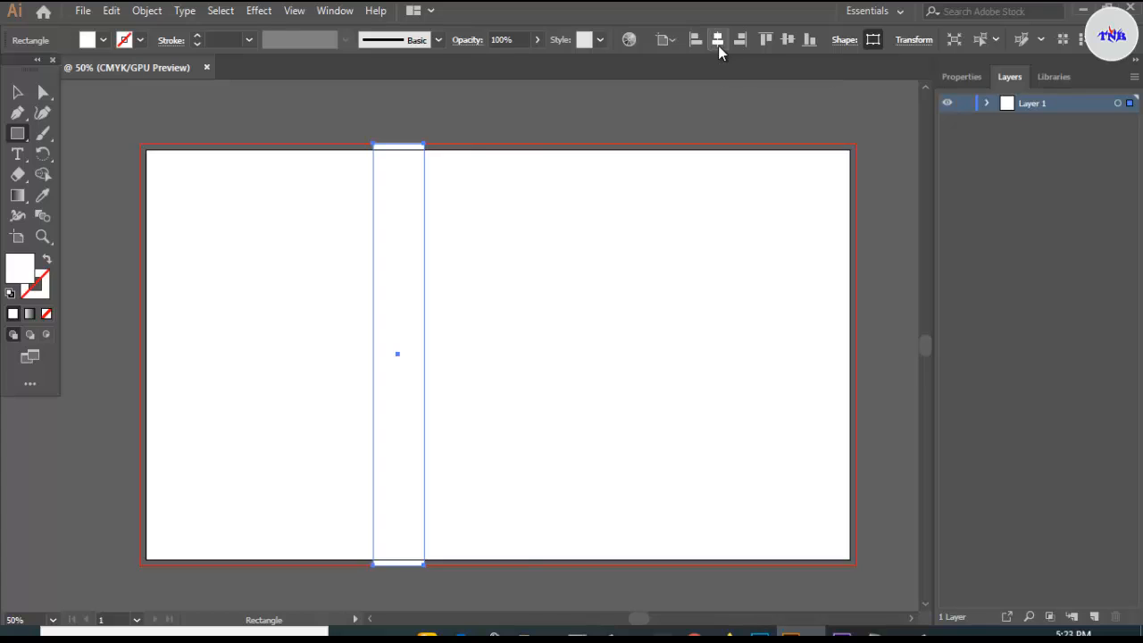
left_click(718, 47)
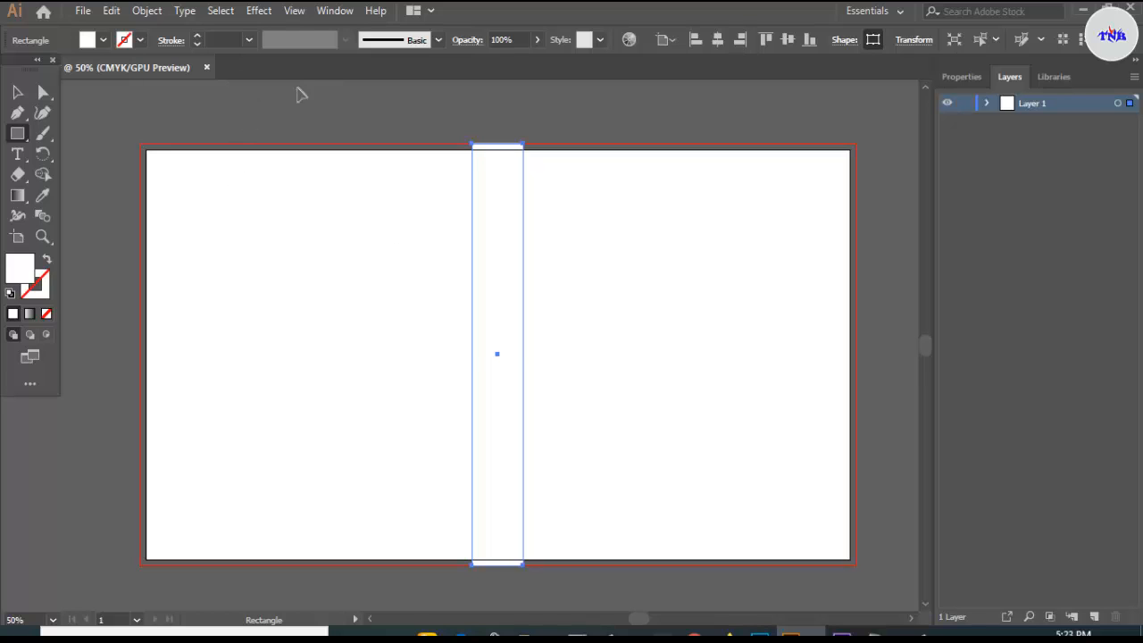
key("ctrl+r")
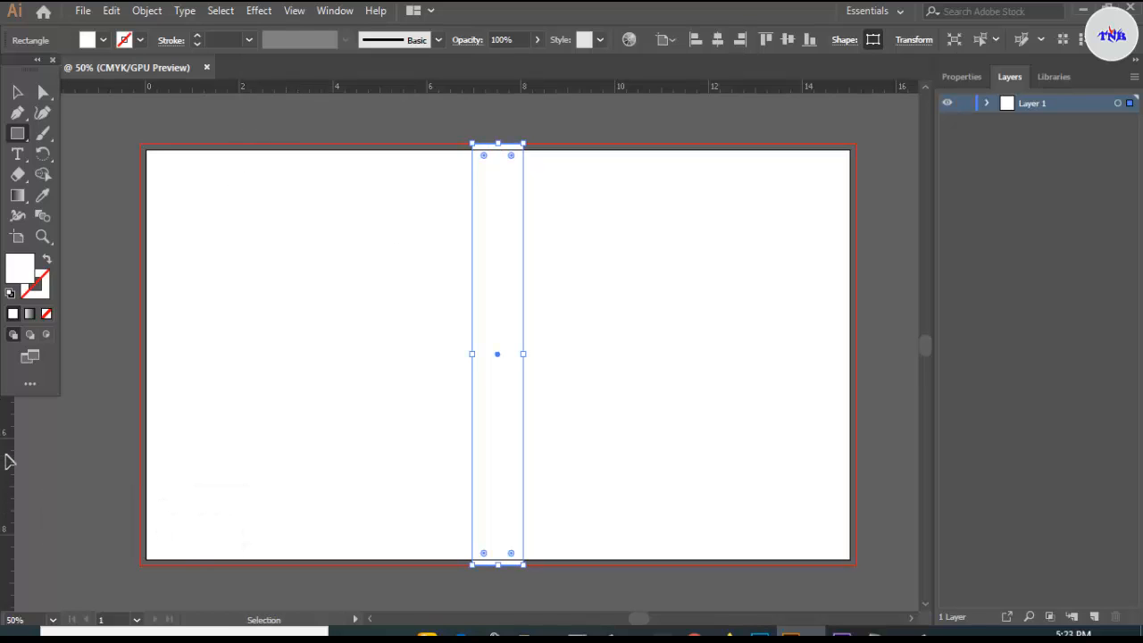
- Place vertical guides at both spine edges and set the fill to light grey (K=5)
left_click_drag(9, 461, 473, 511)
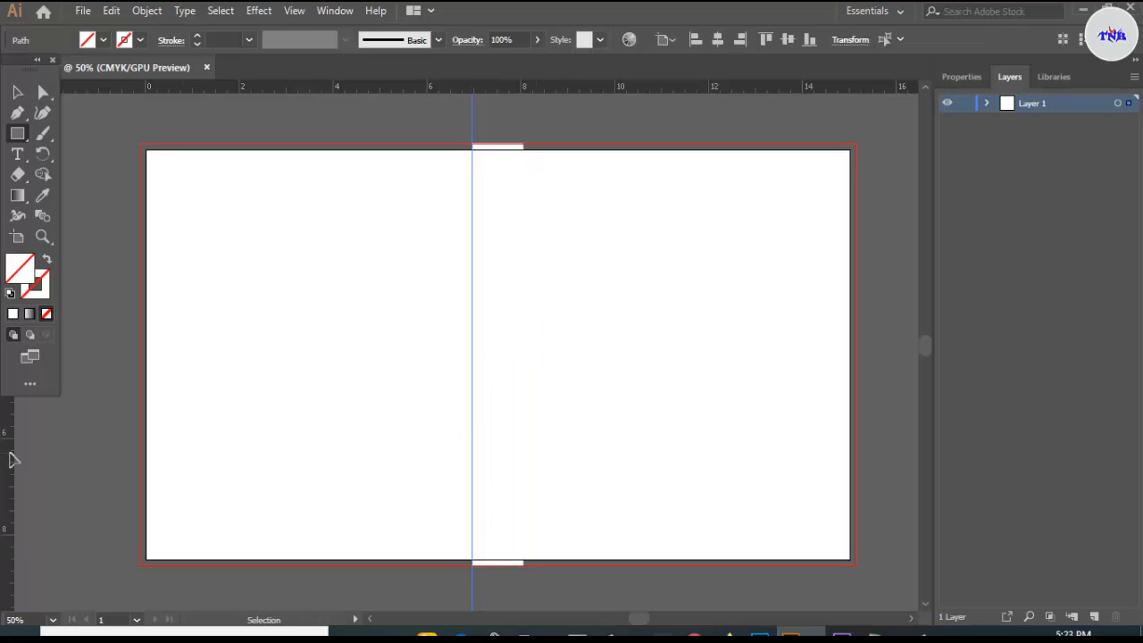
left_click_drag(12, 459, 523, 531)
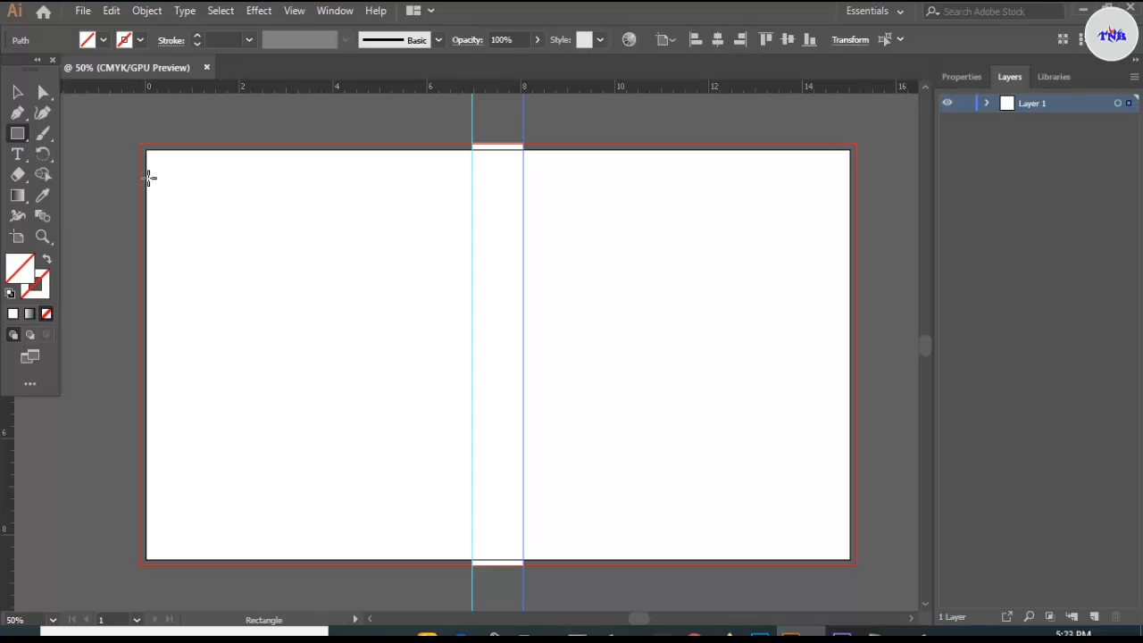
right_click(28, 138)
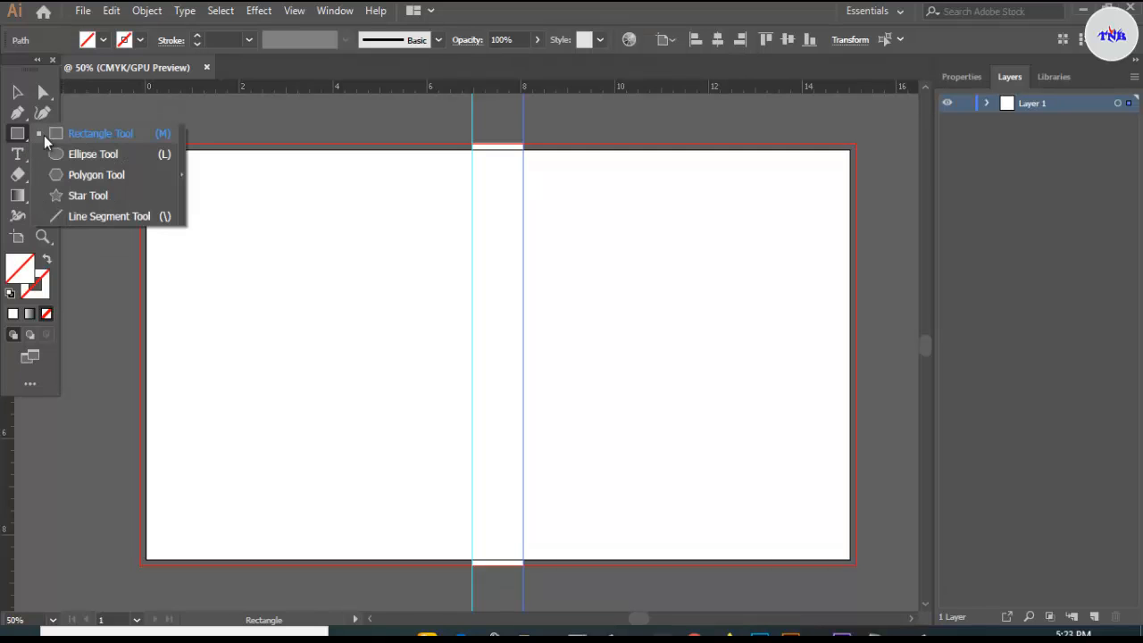
left_click(71, 134)
left_click(103, 40)
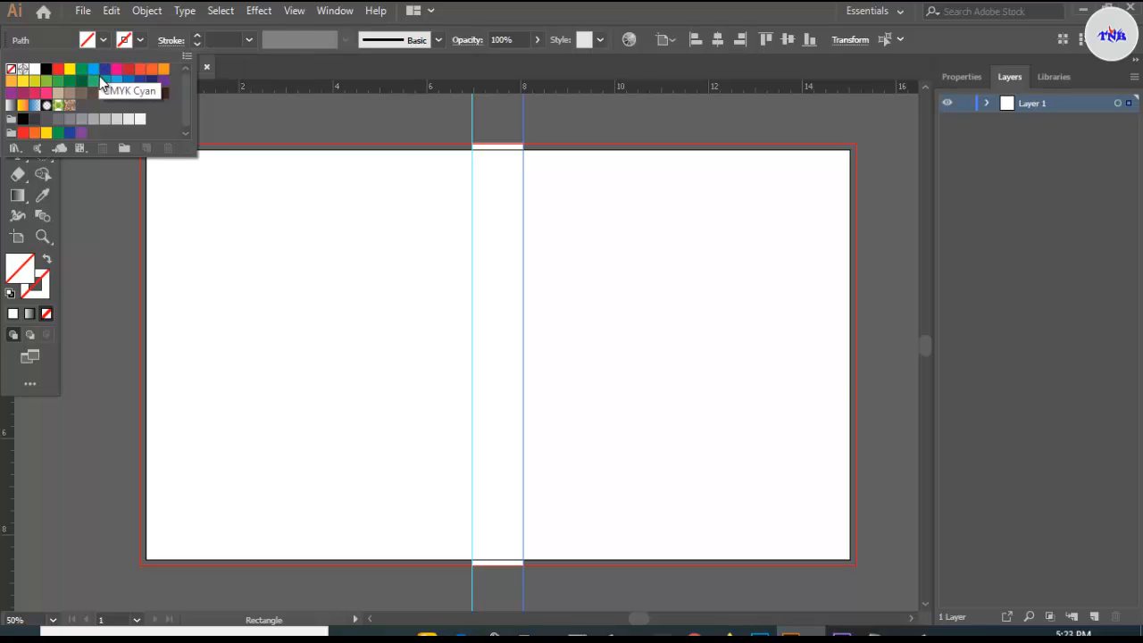
left_click(139, 119)
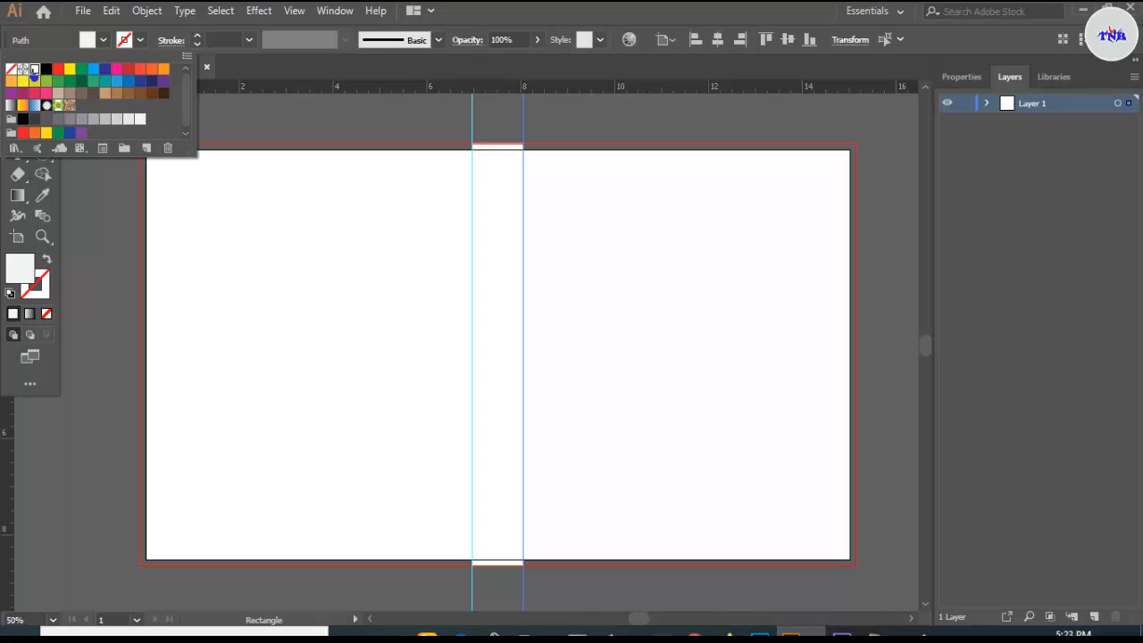
left_click(262, 111)
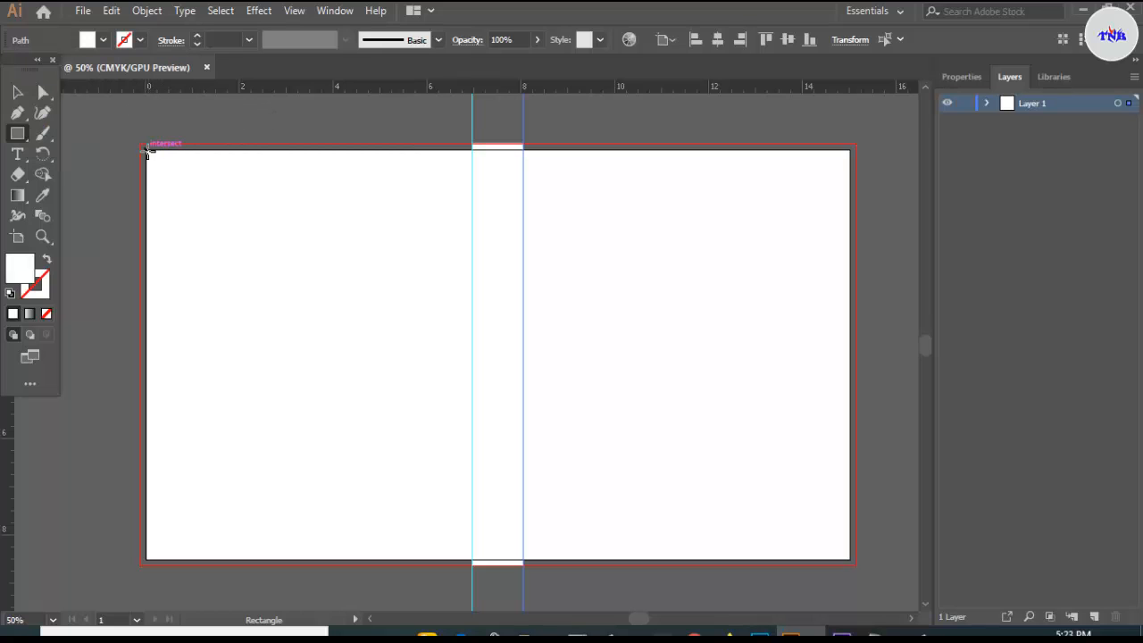
- Draw the back-cover rectangle to the left guide, duplicate it onto the front cover, and select both
left_click_drag(148, 151, 472, 559)
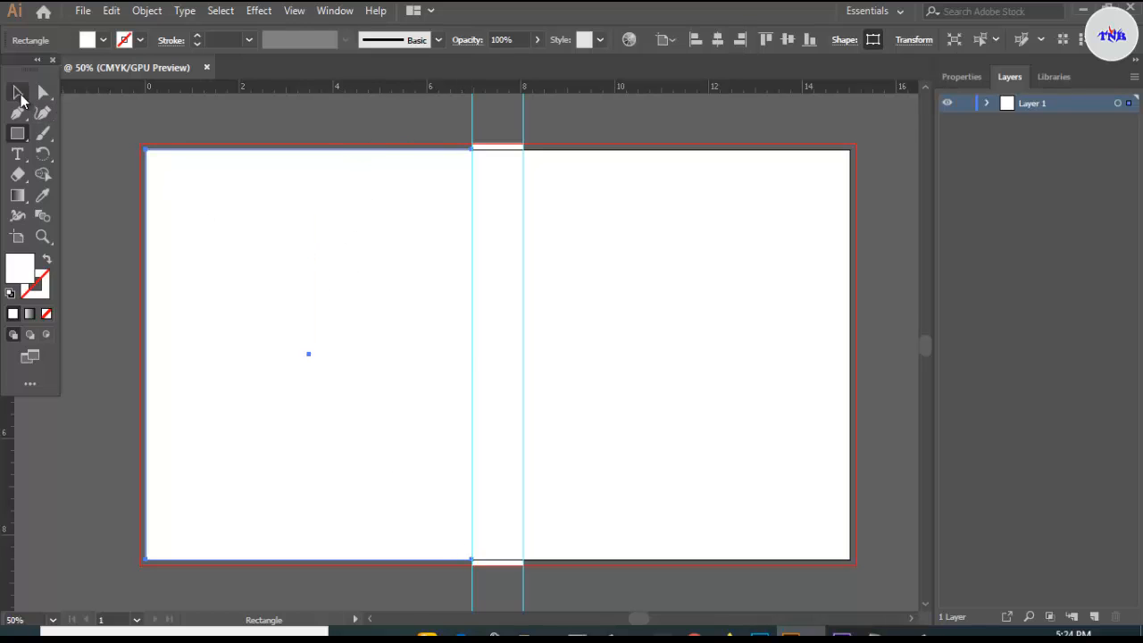
left_click(17, 92)
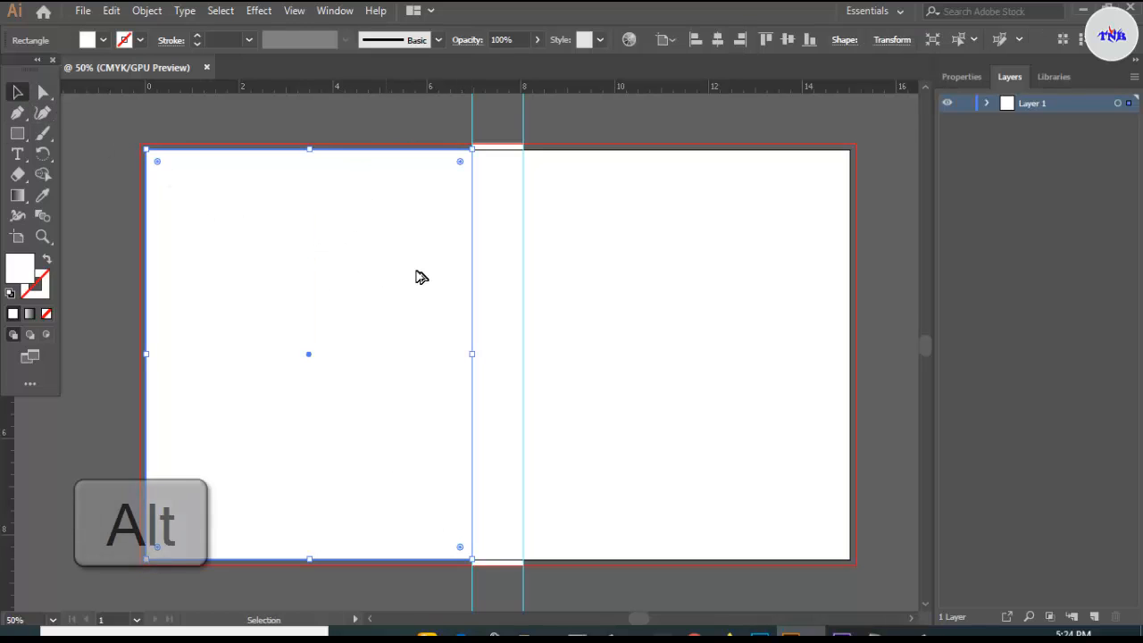
left_click_drag(419, 276, 763, 279)
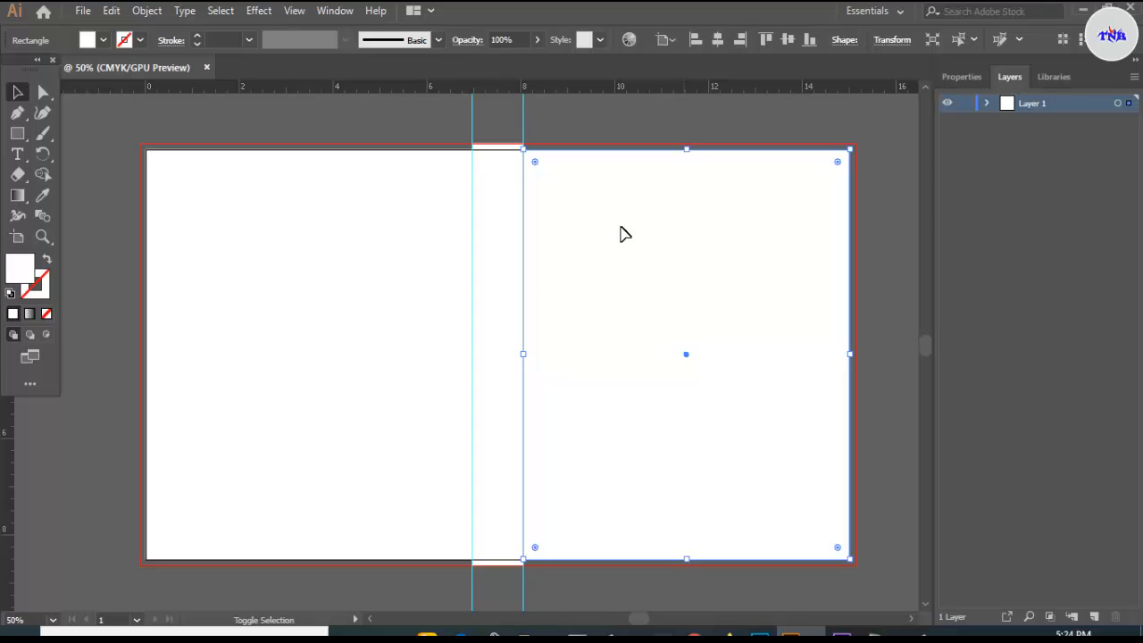
left_click(357, 276, "shift")
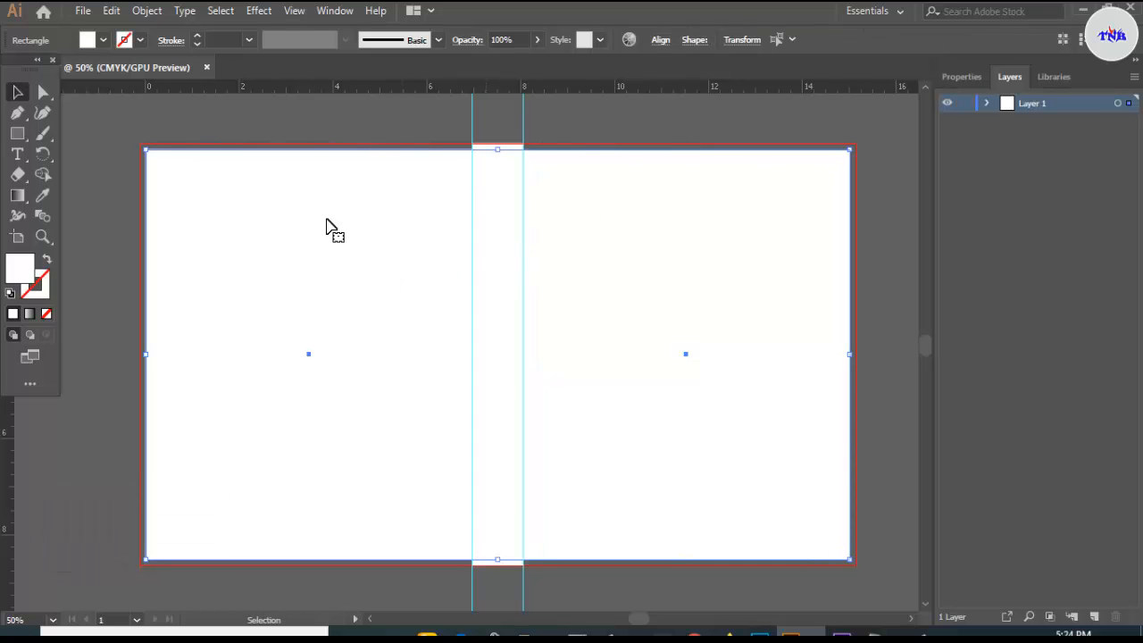
- Apply Offset Path of -0.4 in to both cover rectangles to create inner margin shapes
left_click(144, 13)
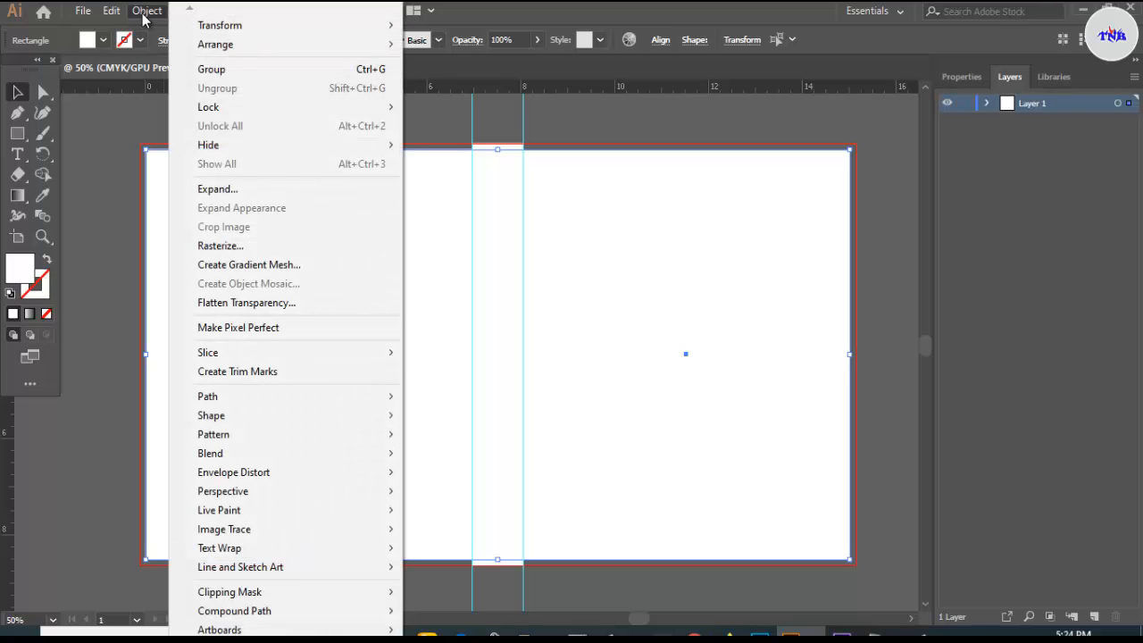
mouse_move(241, 406)
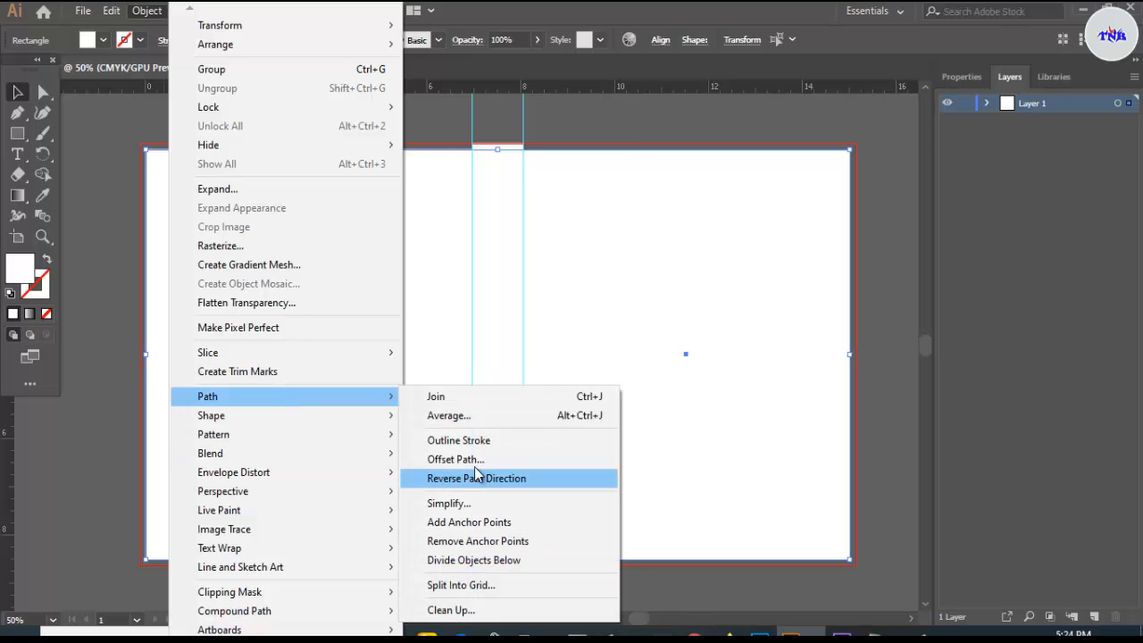
left_click(457, 460)
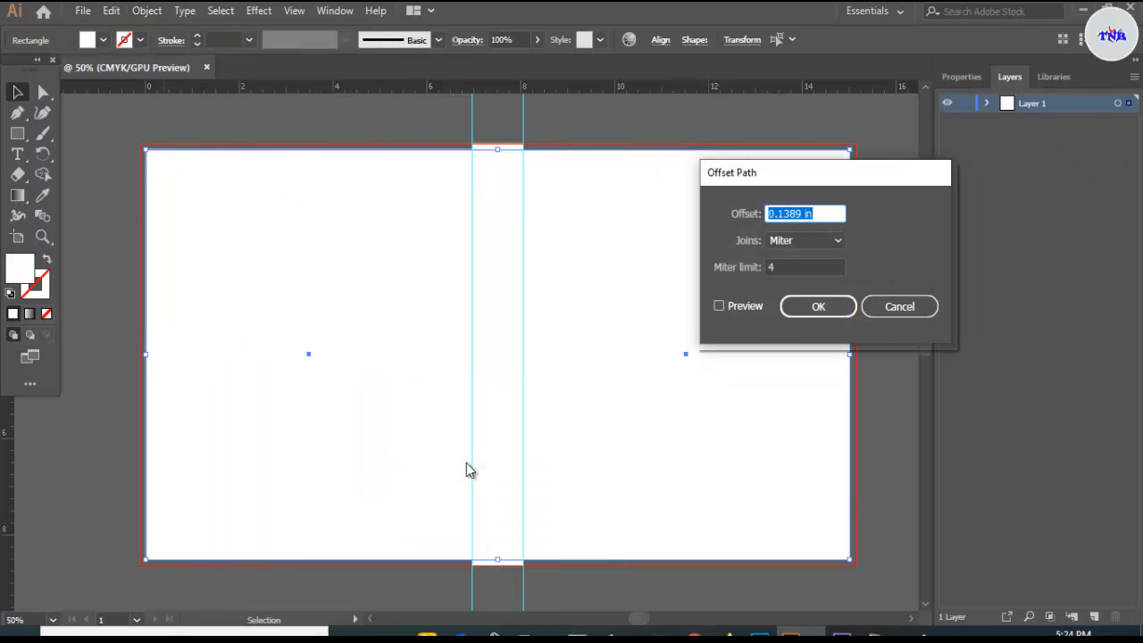
key("BackSpace")
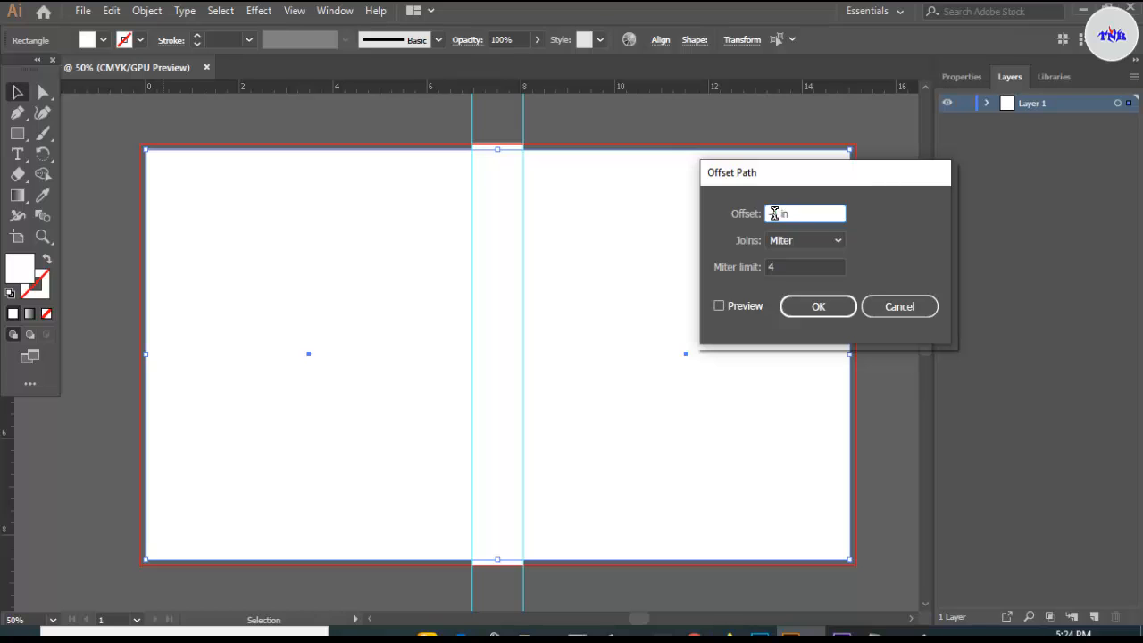
left_click(719, 306)
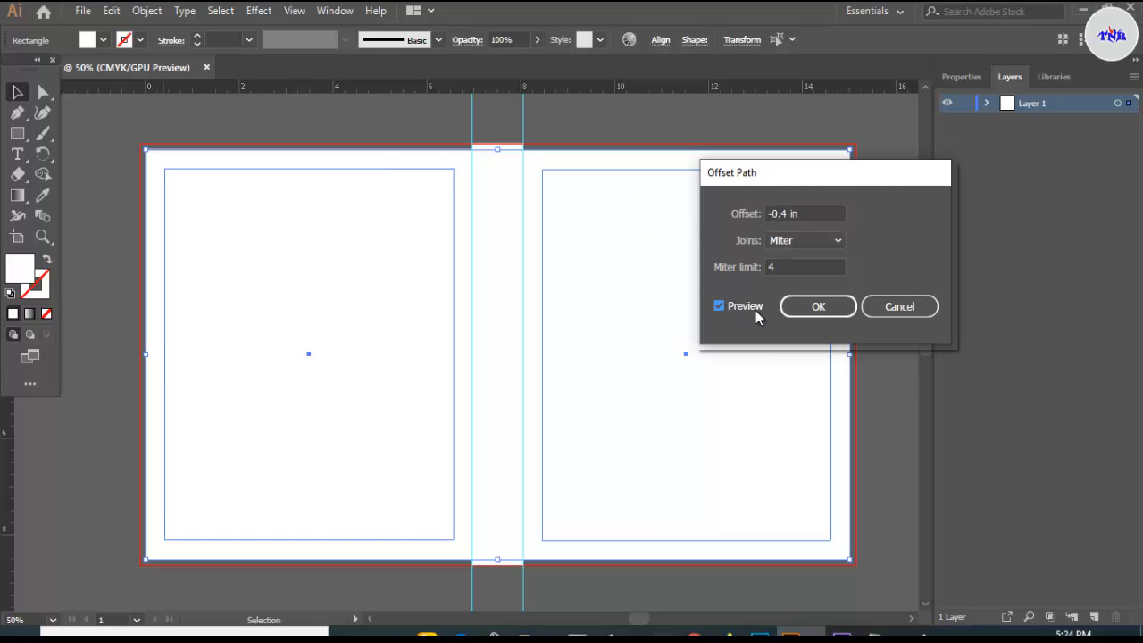
left_click(796, 308)
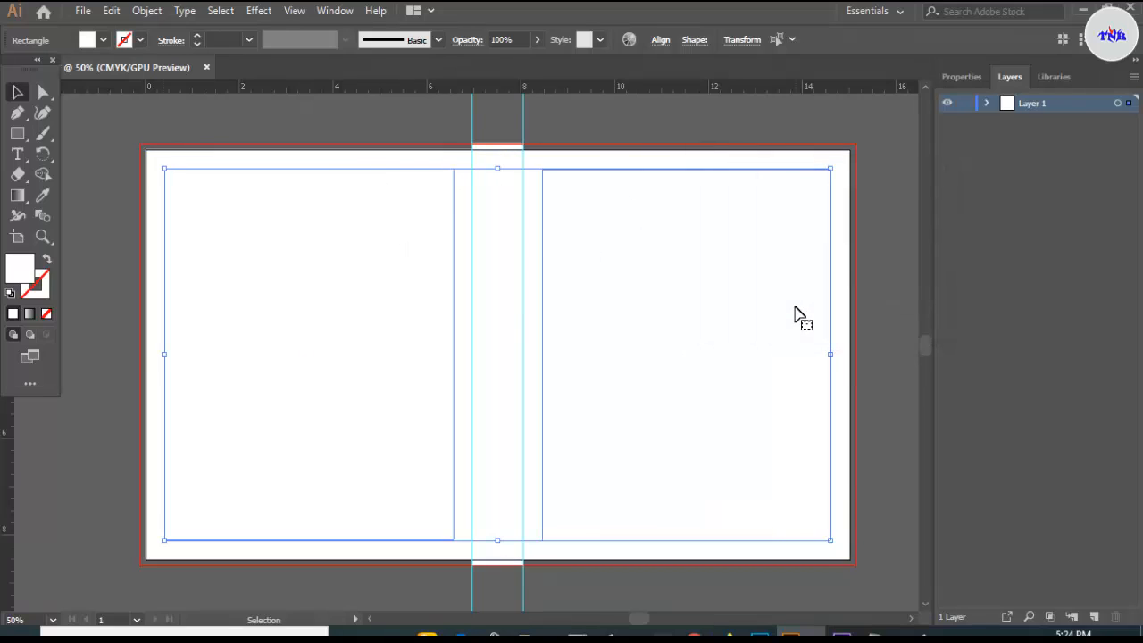
- Convert the inset rectangles into margin guides
right_click(662, 175)
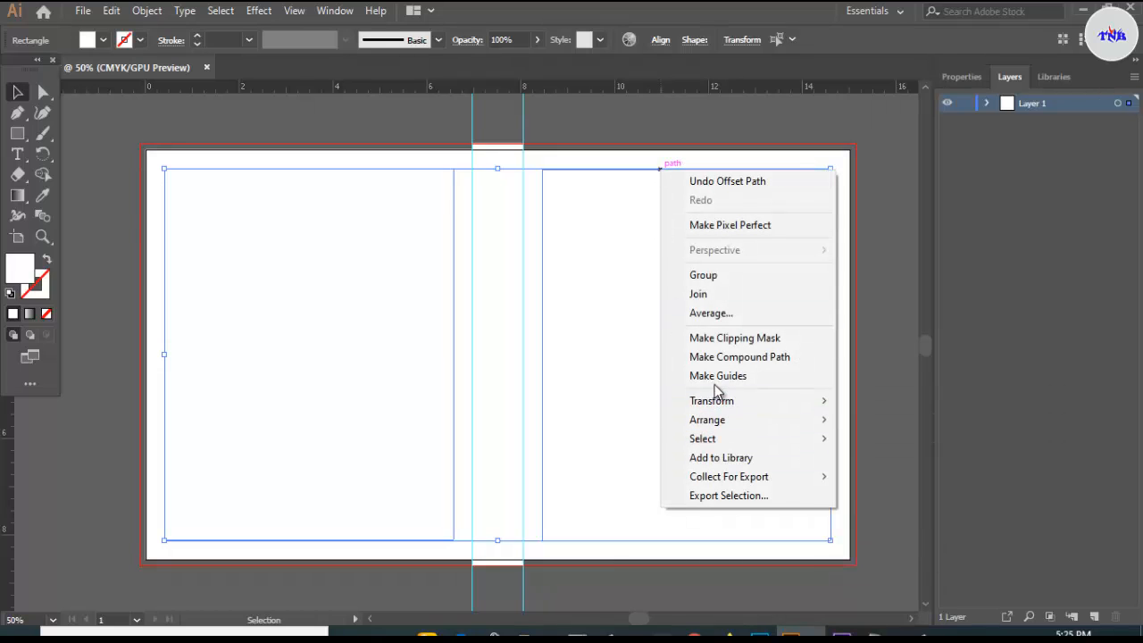
left_click(762, 380)
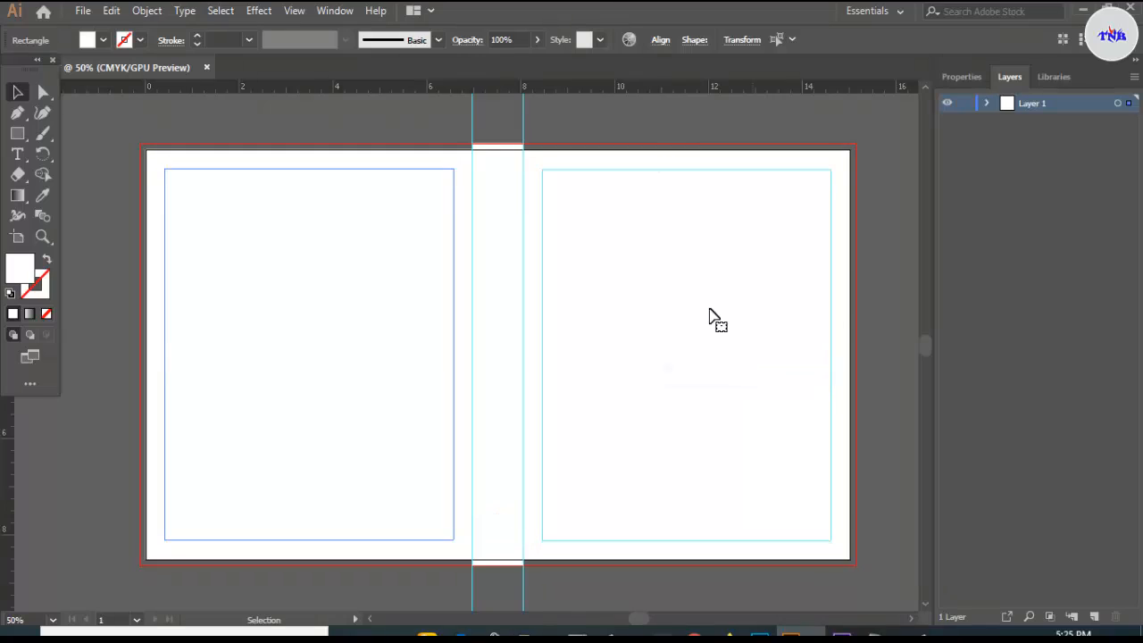
left_click(635, 113)
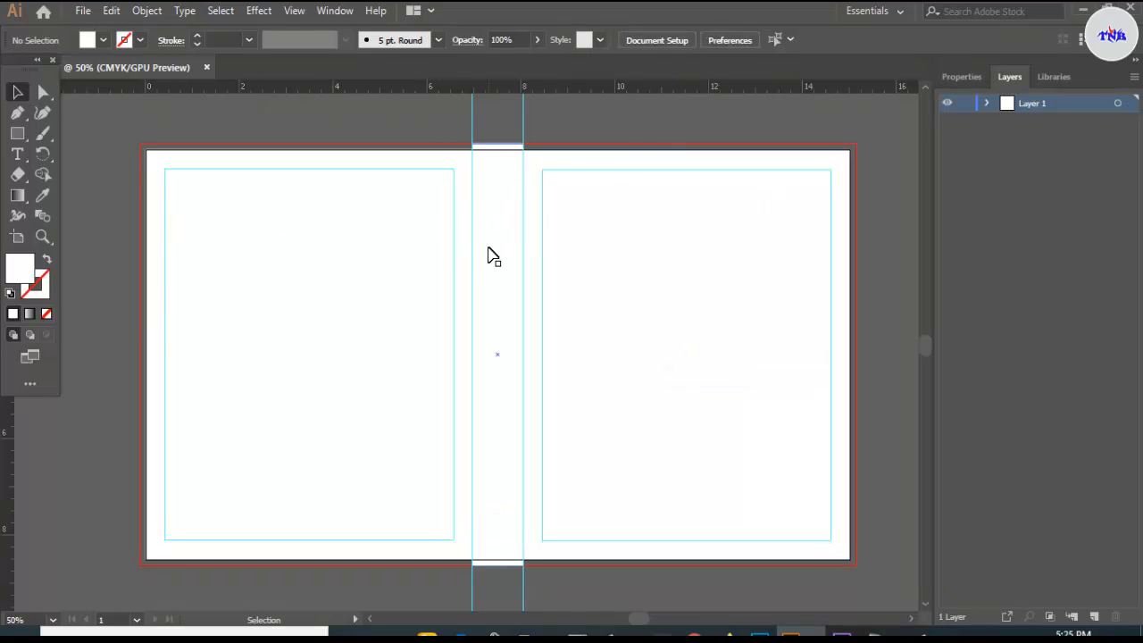
- Draw a rectangle covering the whole bleed area of the spread
left_click(17, 134)
left_click(41, 136)
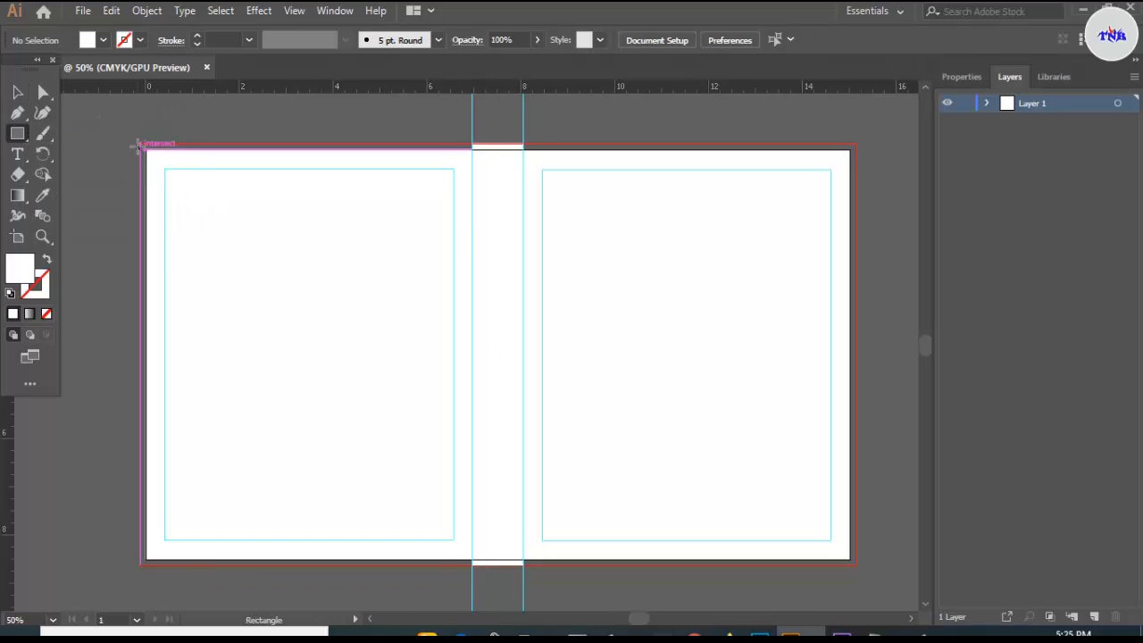
left_click_drag(140, 144, 856, 563)
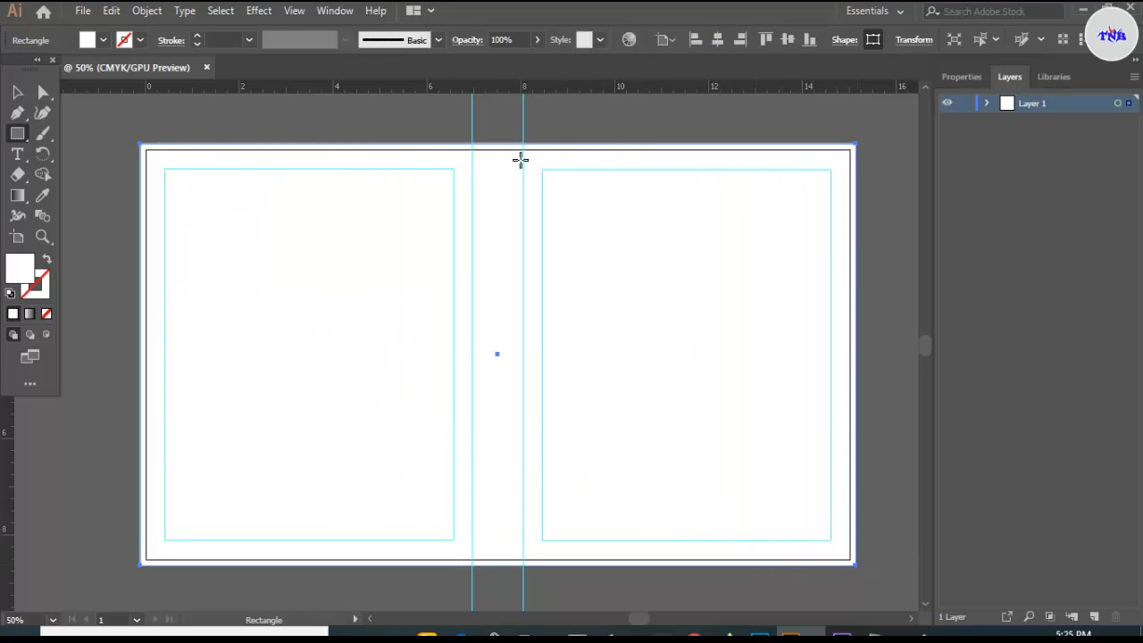
- Select all rectangles and guides on the spread and lock them
left_click(17, 92)
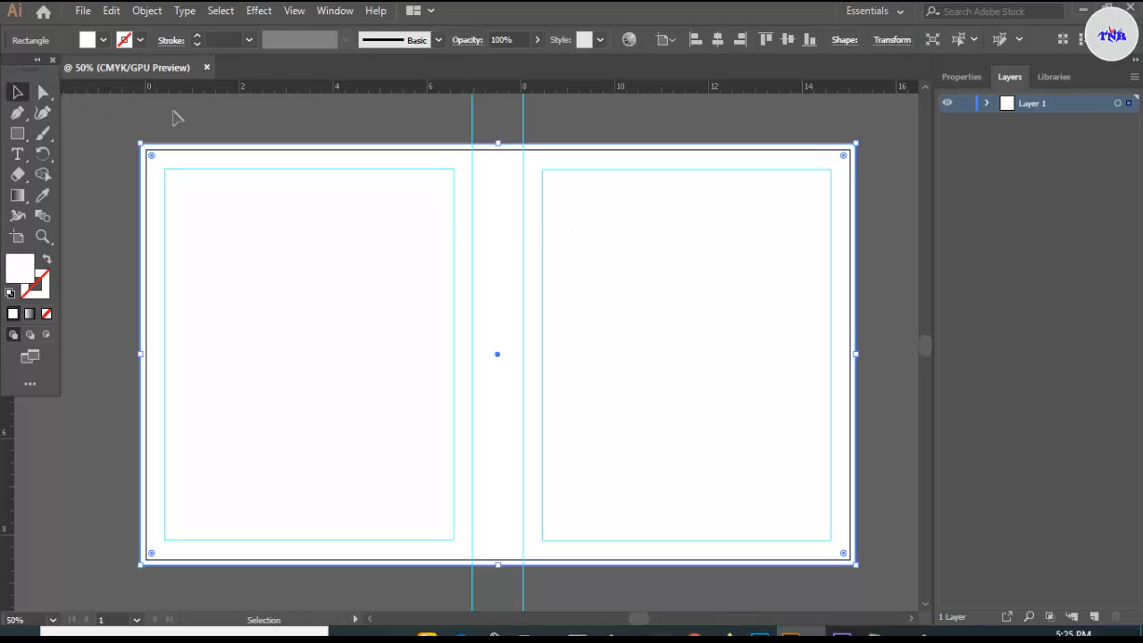
left_click(114, 118)
left_click_drag(113, 117, 865, 585)
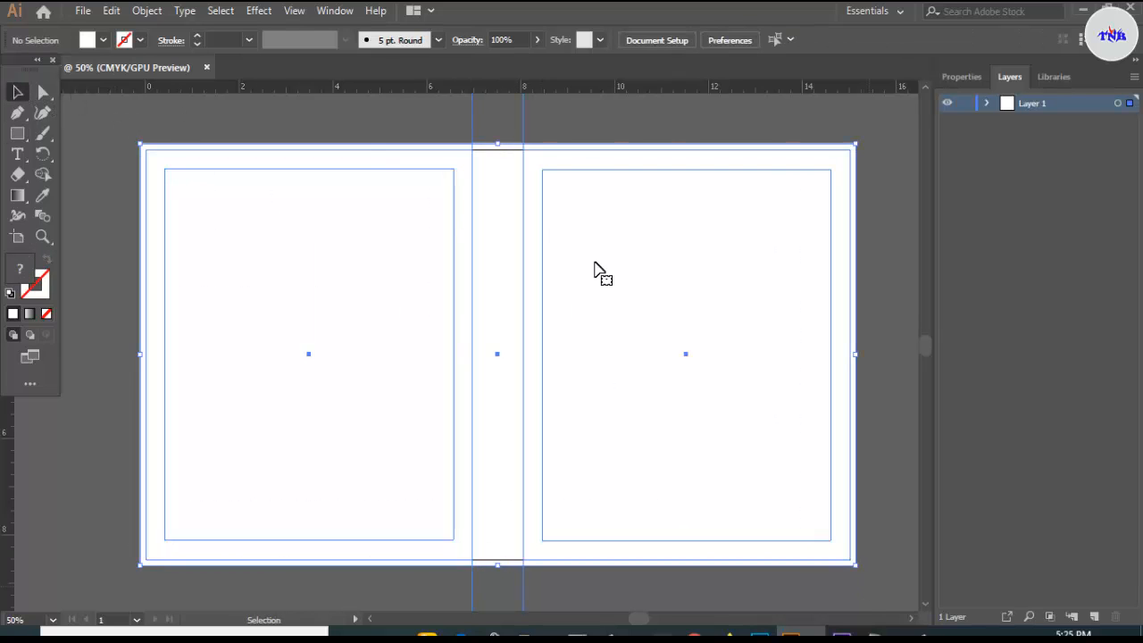
left_click(147, 11)
mouse_move(250, 107)
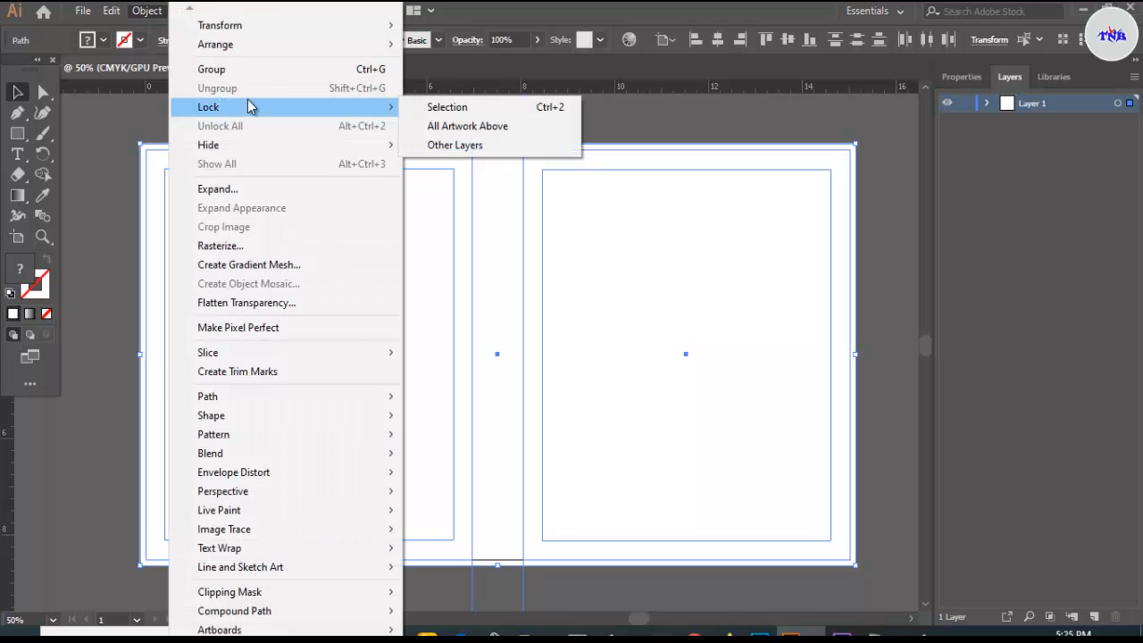
left_click(452, 109)
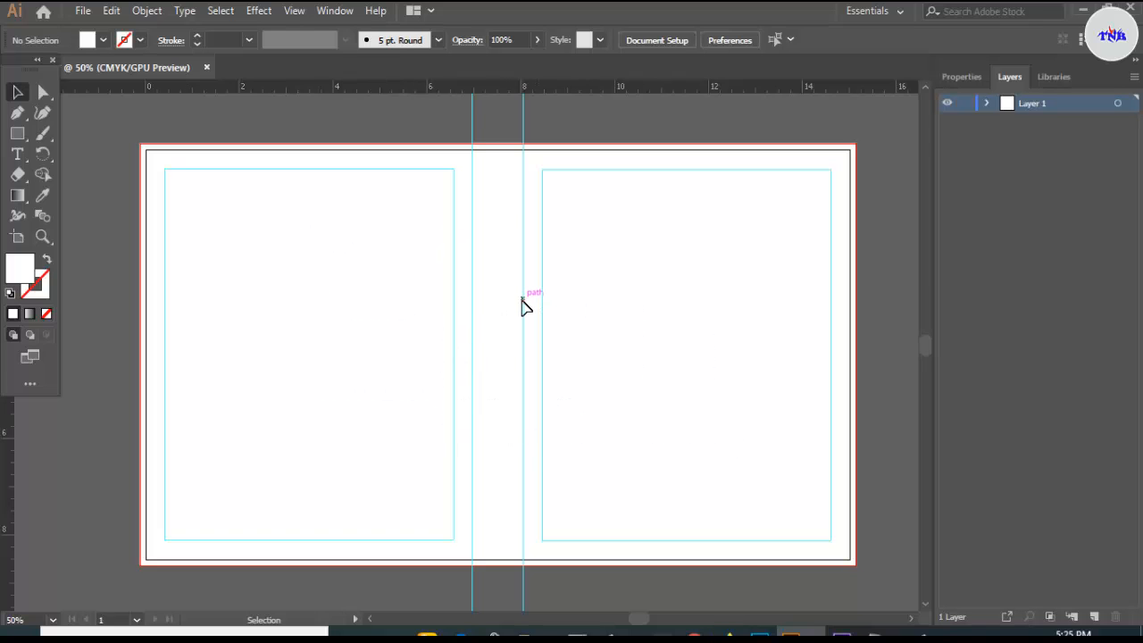
- Draw a full-width band across the top of the spread and fill it light grey
left_click(27, 136)
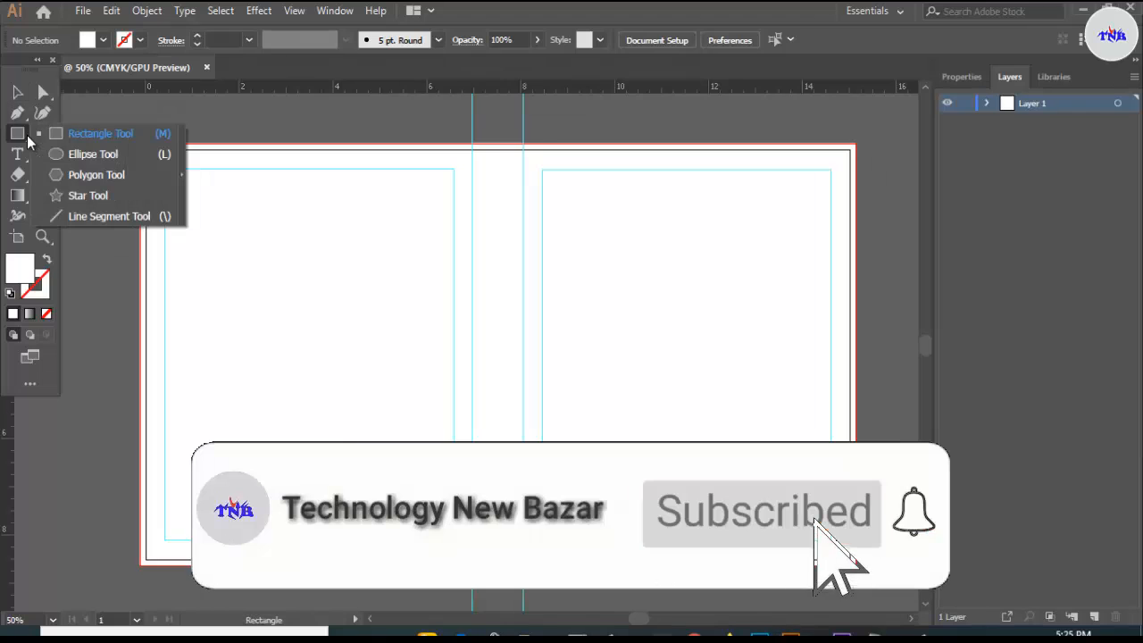
left_click(42, 134)
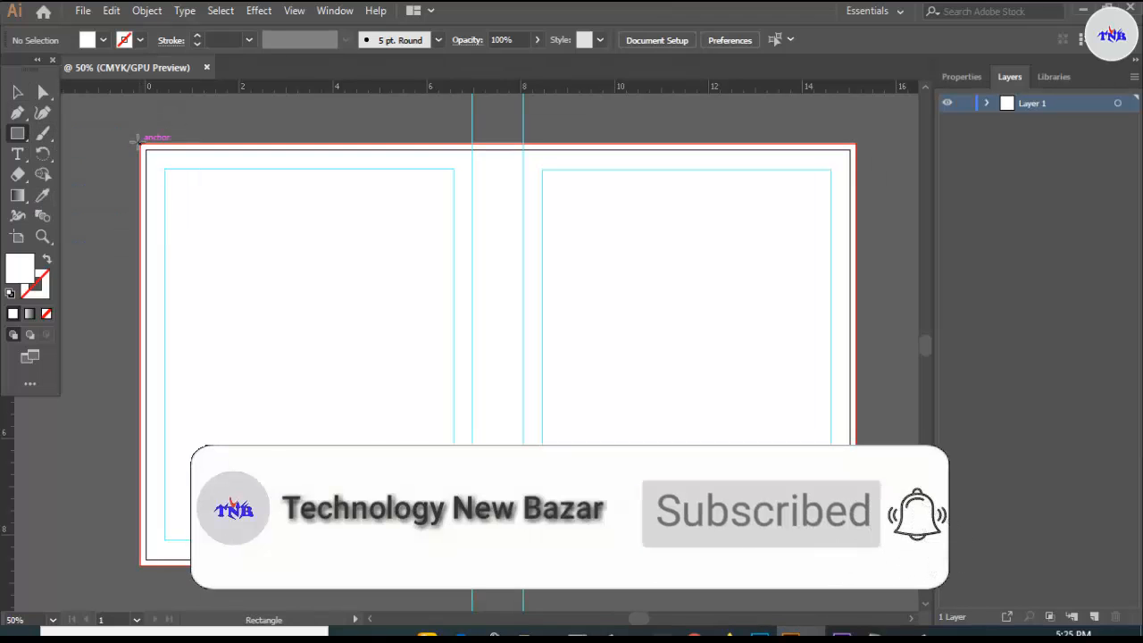
left_click_drag(140, 144, 855, 281)
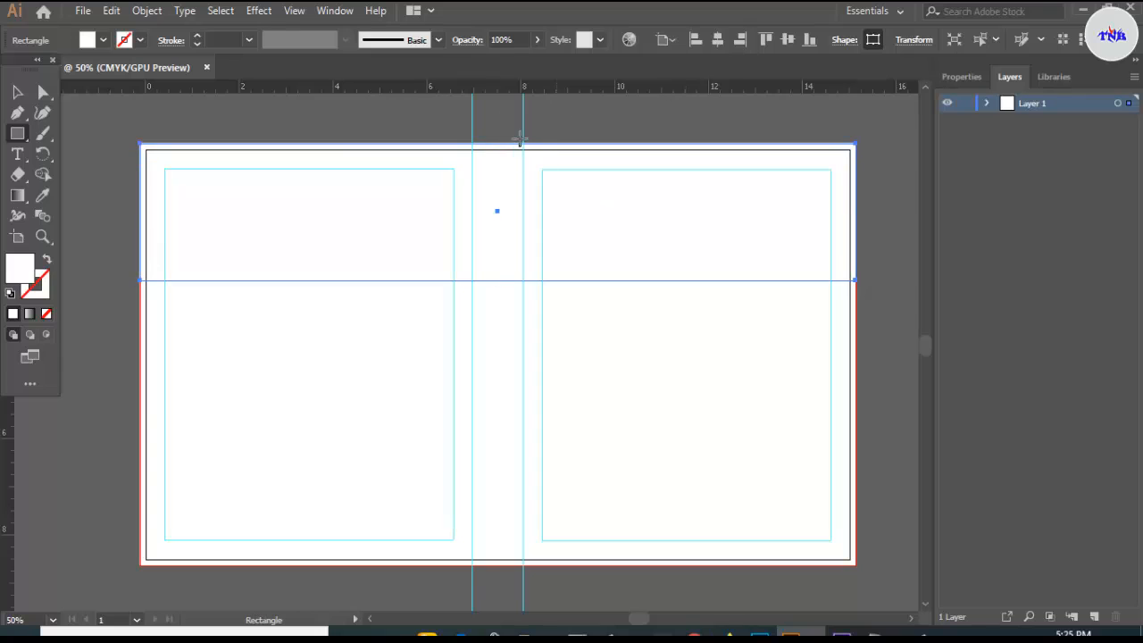
key("v")
left_click(101, 40)
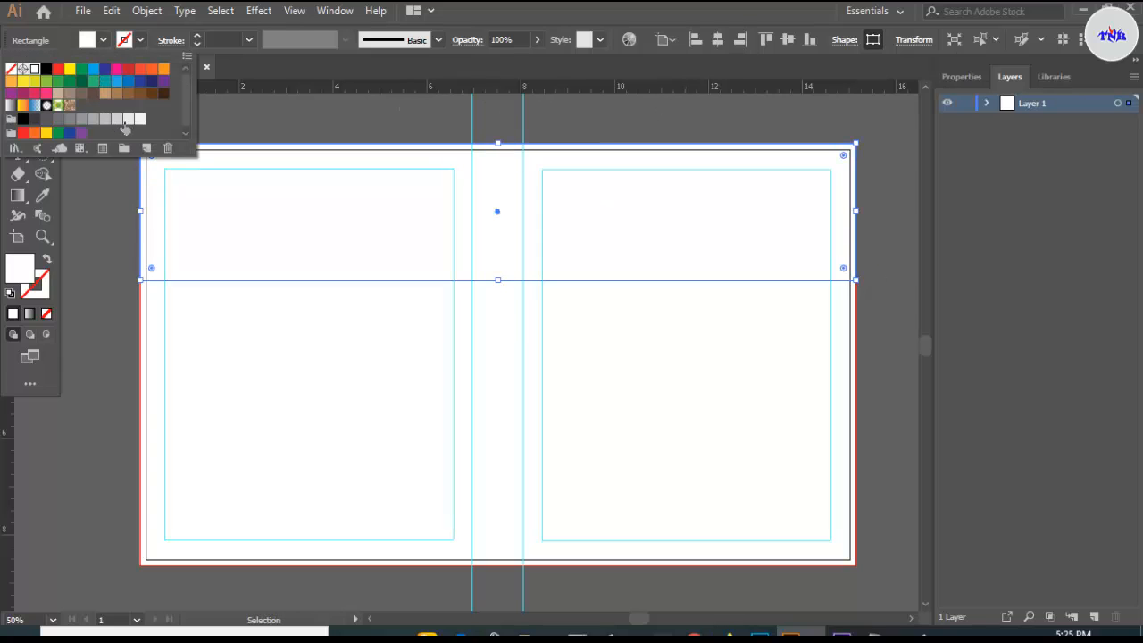
left_click(128, 120)
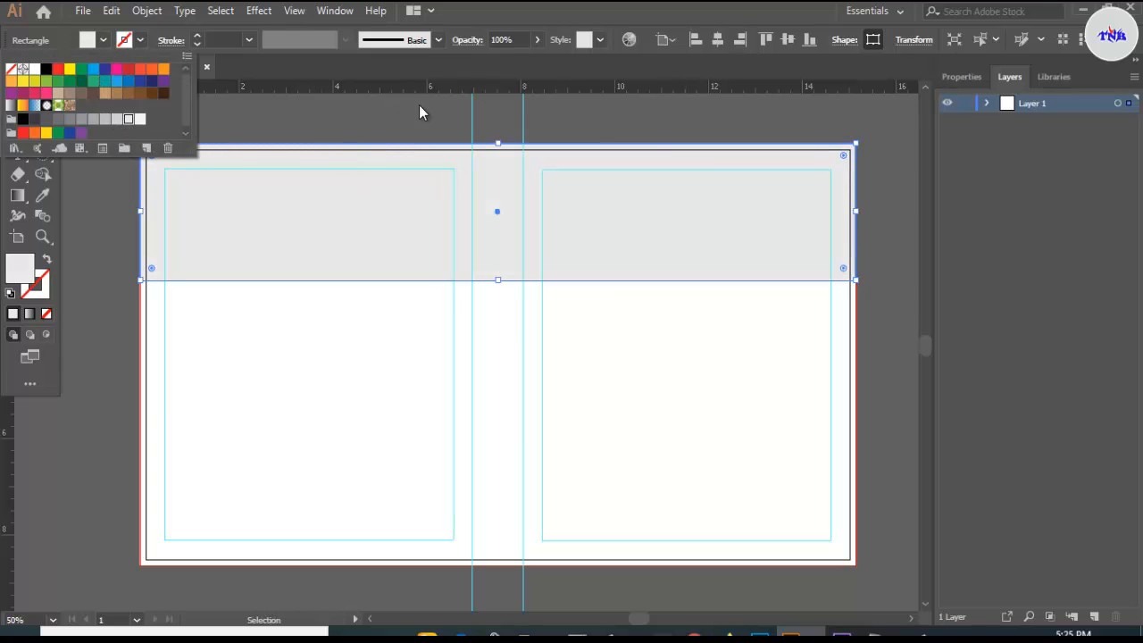
key("Escape")
key("m")
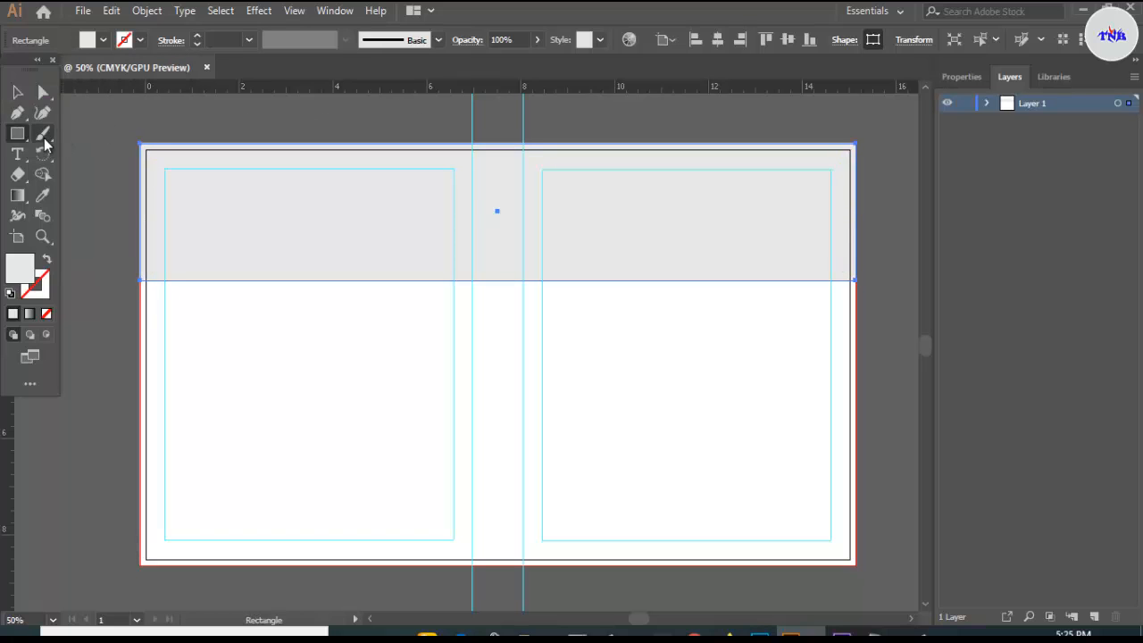
- Draw a full-width band below the grey band and fill it orange
left_click_drag(141, 281, 854, 490)
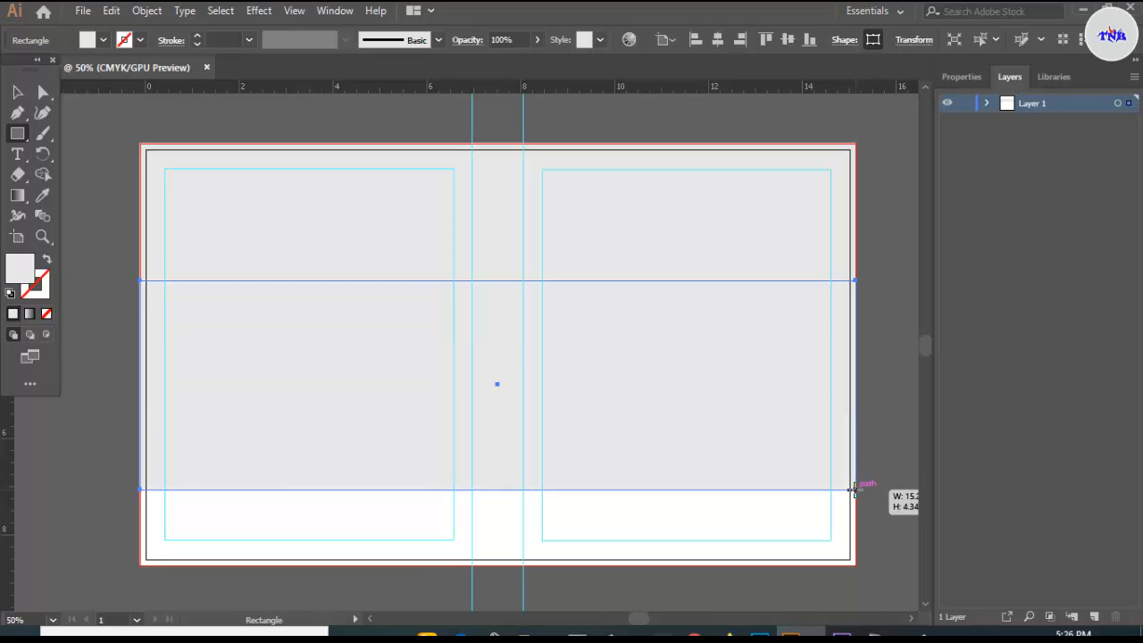
key("v")
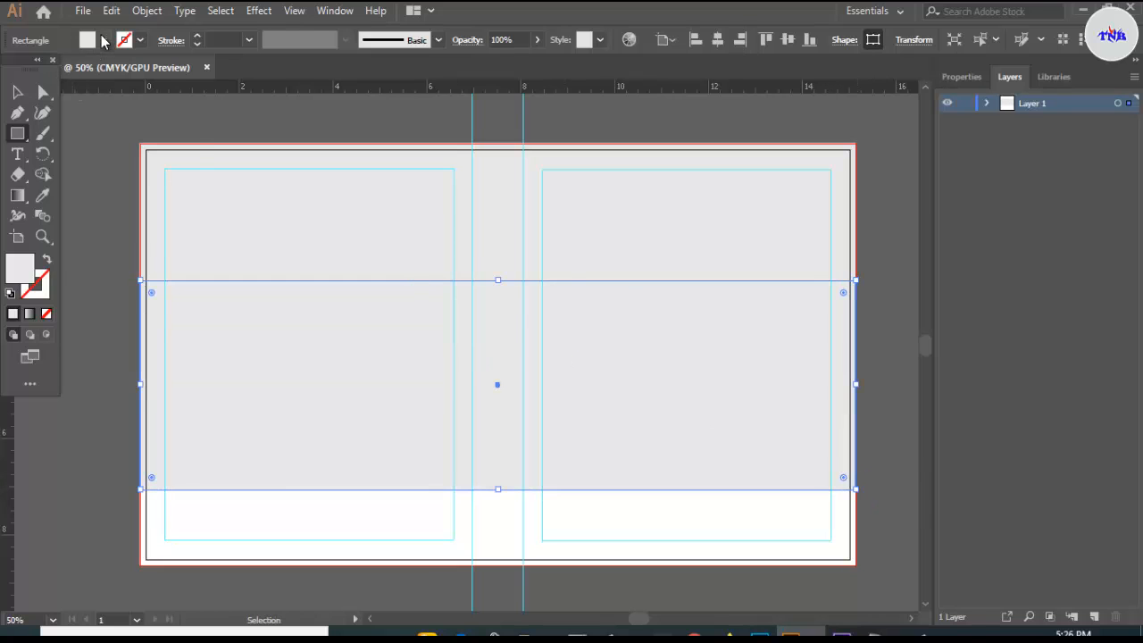
left_click(104, 40)
left_click(163, 69)
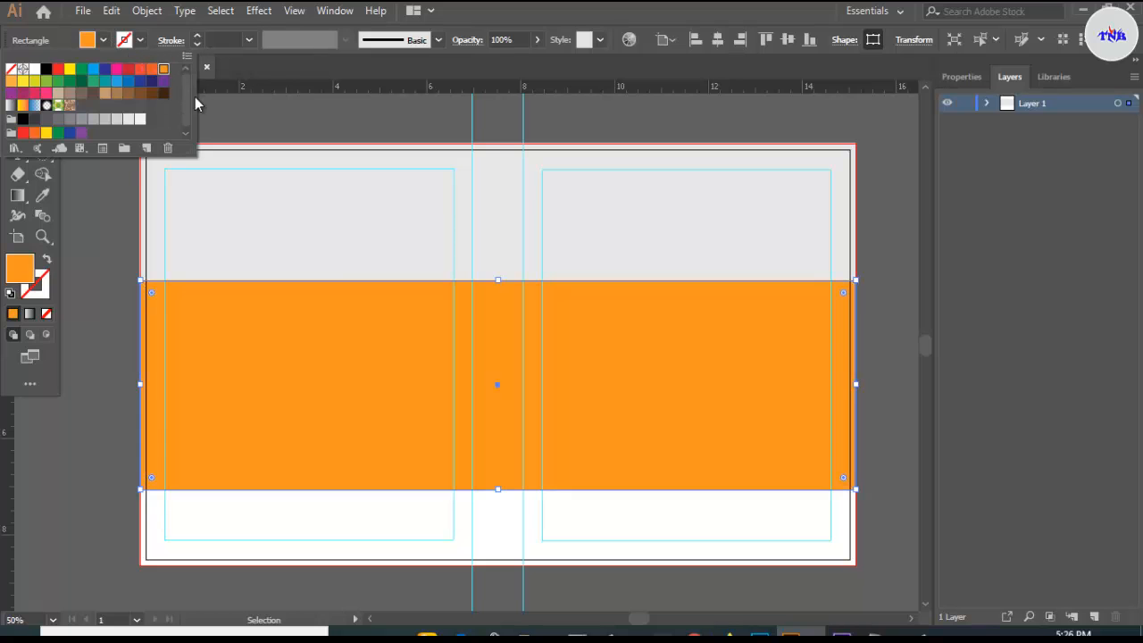
left_click(359, 317)
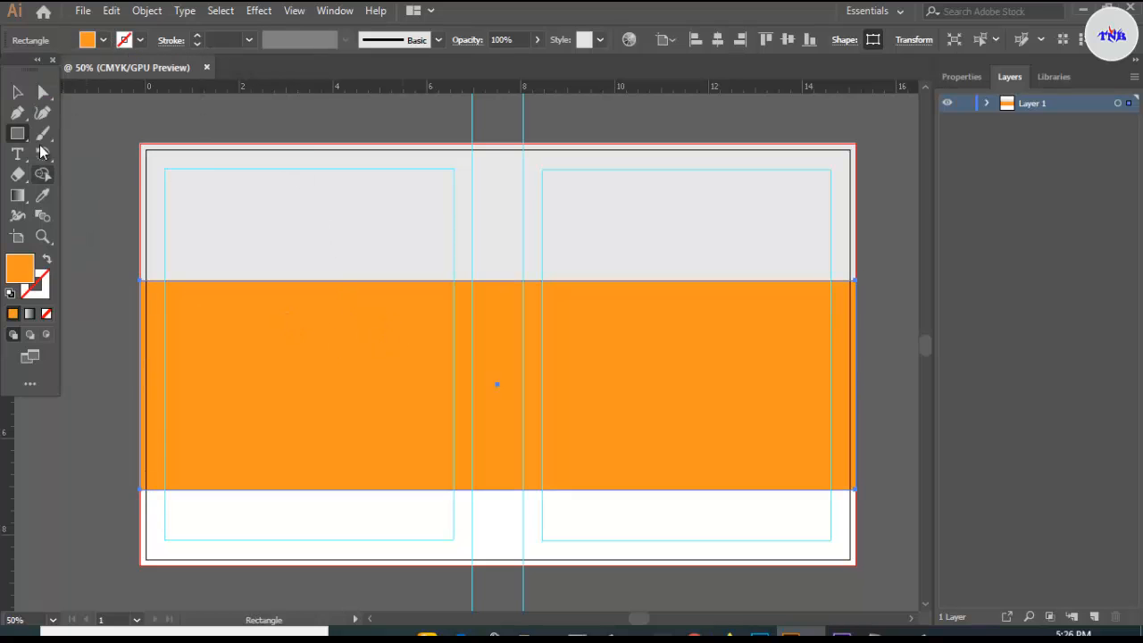
- Paste a copy of the orange band directly in front of it
left_click(18, 93)
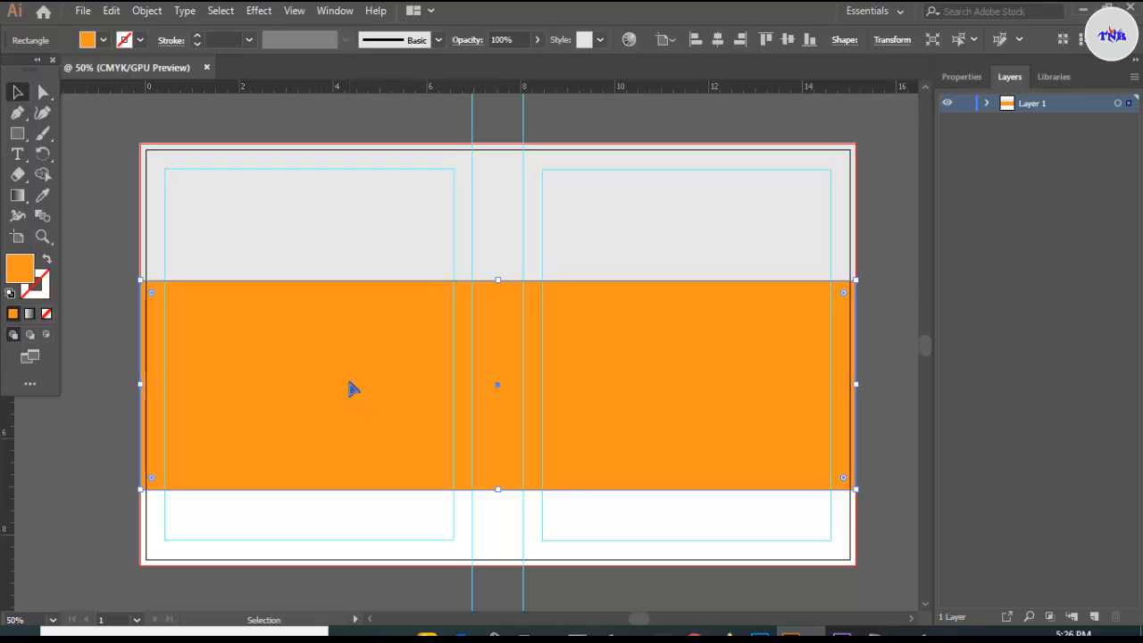
key("ctrl+c")
key("ctrl+f")
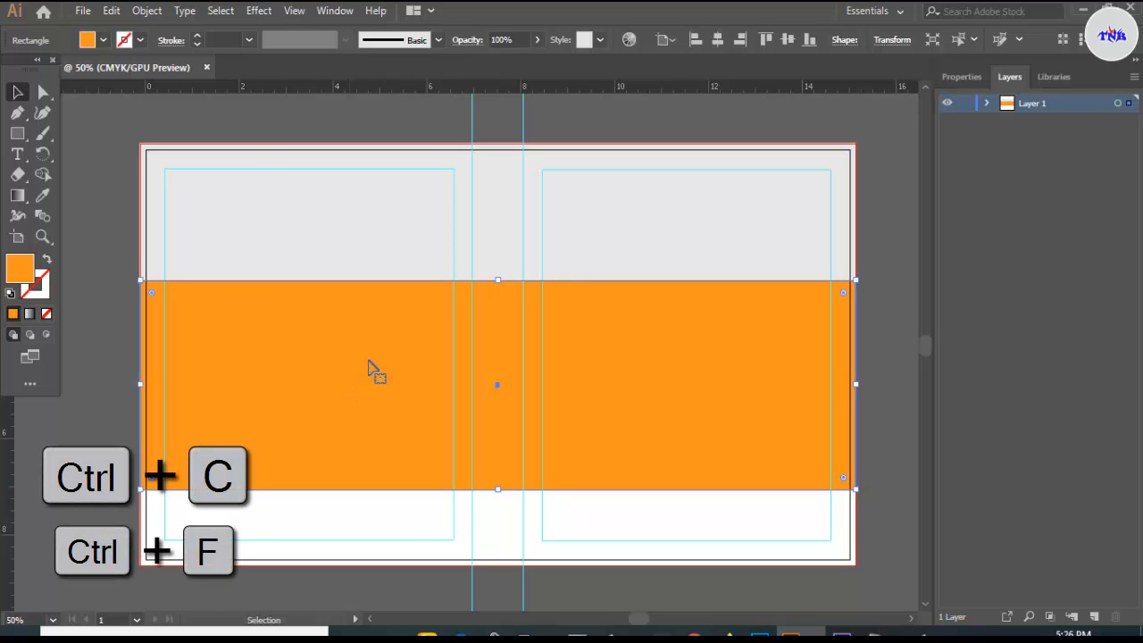
- Move the copied band lower and recolour the upper band dark brown
left_click_drag(498, 282, 479, 457)
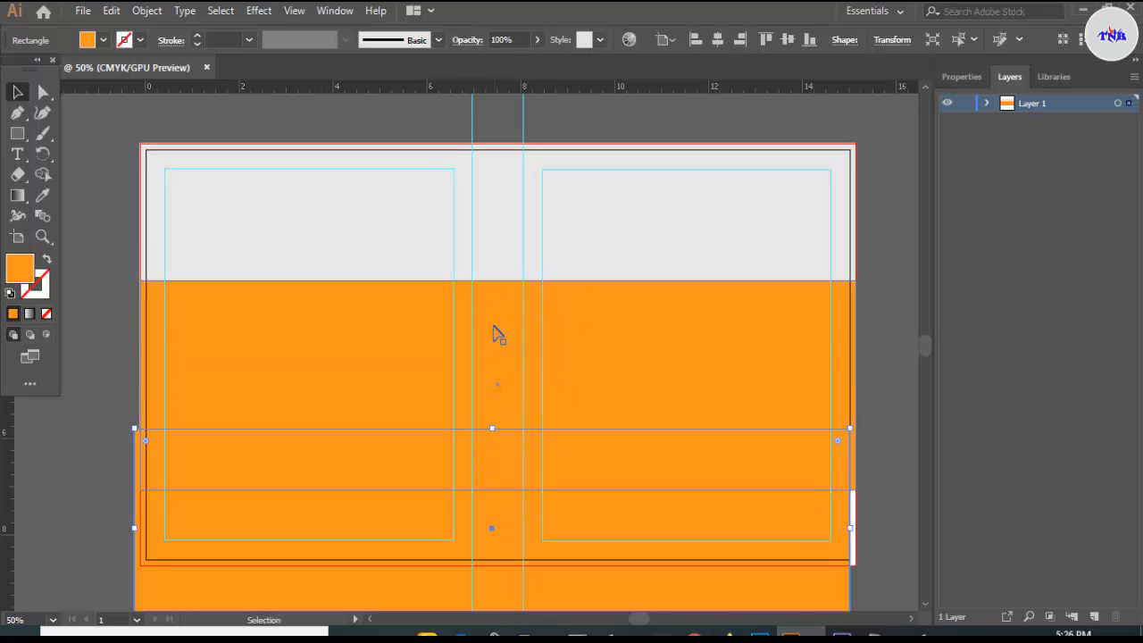
left_click(489, 329)
left_click(102, 39)
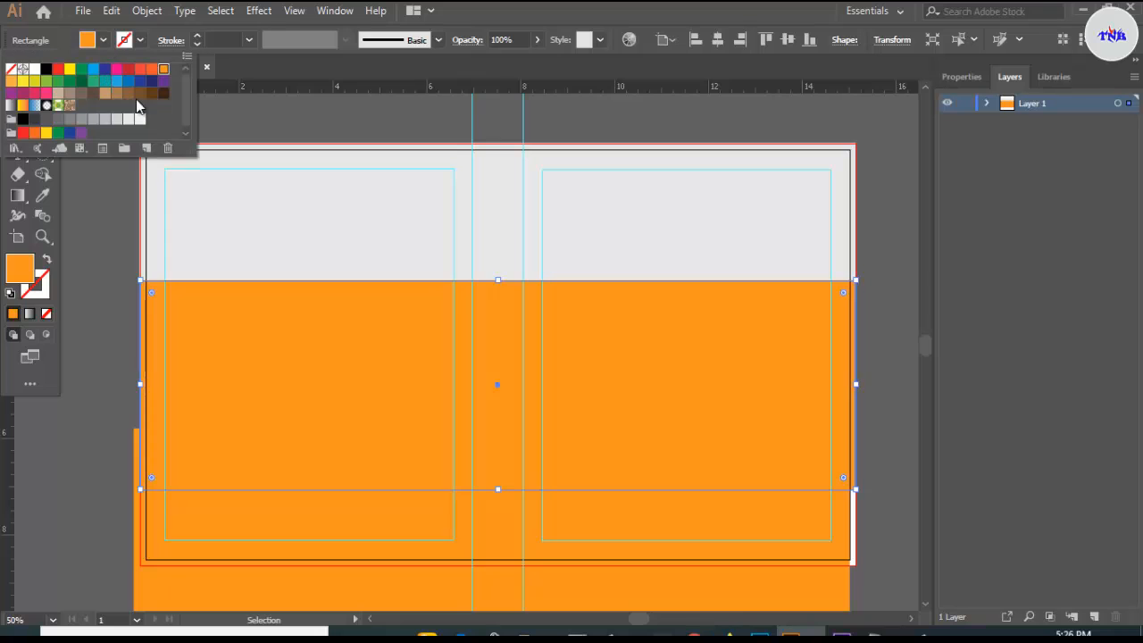
left_click(164, 93)
left_click(420, 454)
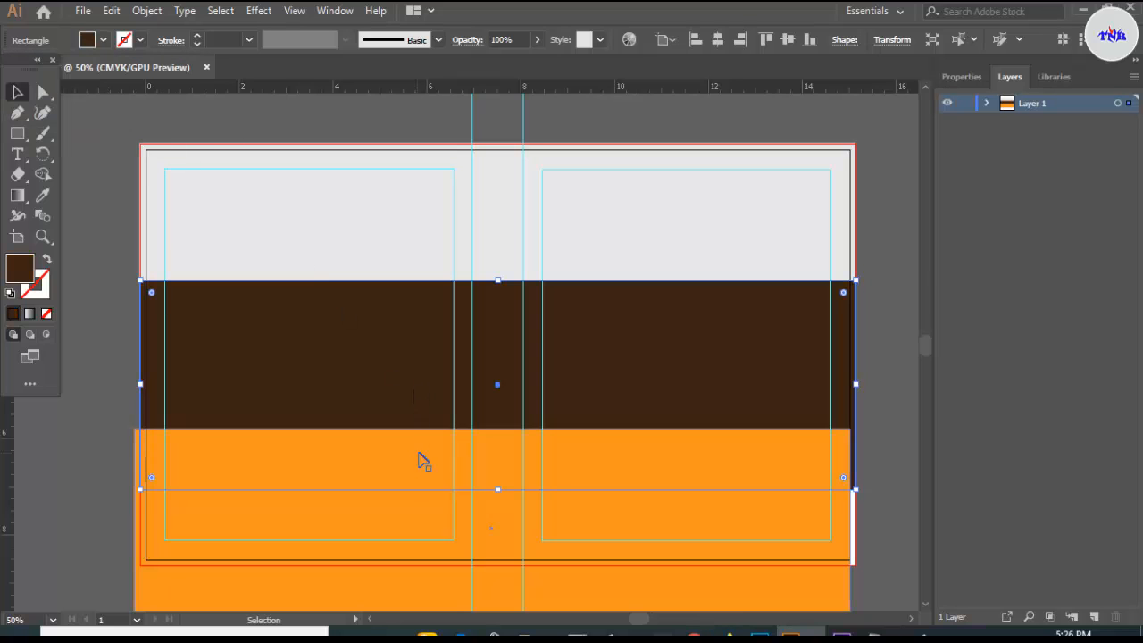
- Position the orange band over the brown one, leaving thin brown edges above and below
left_click(375, 540)
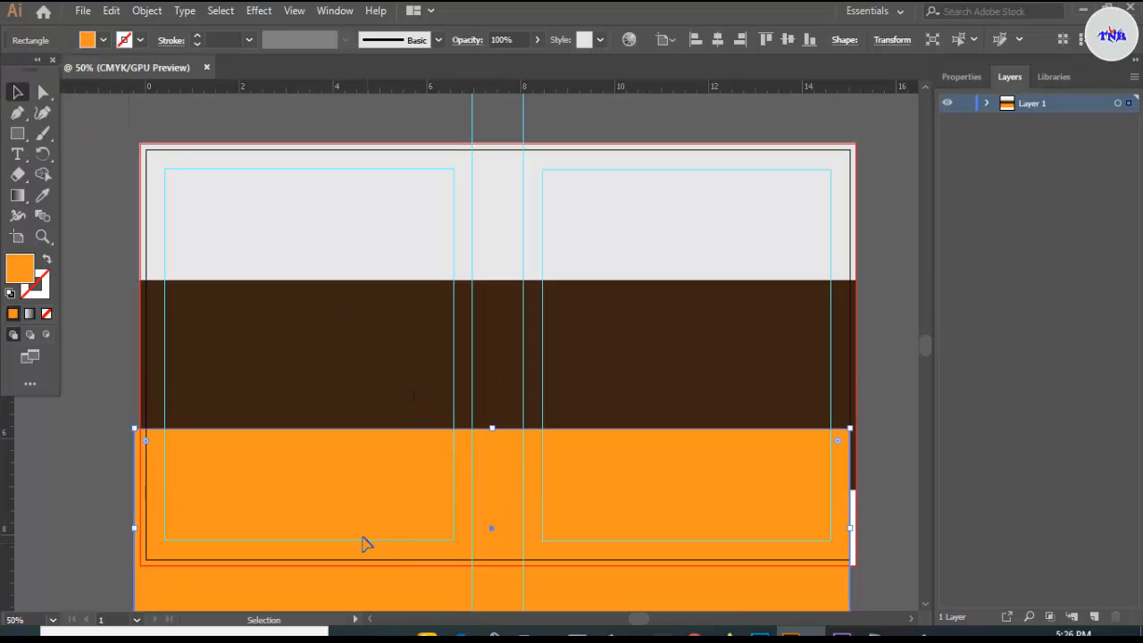
left_click_drag(364, 543, 376, 408)
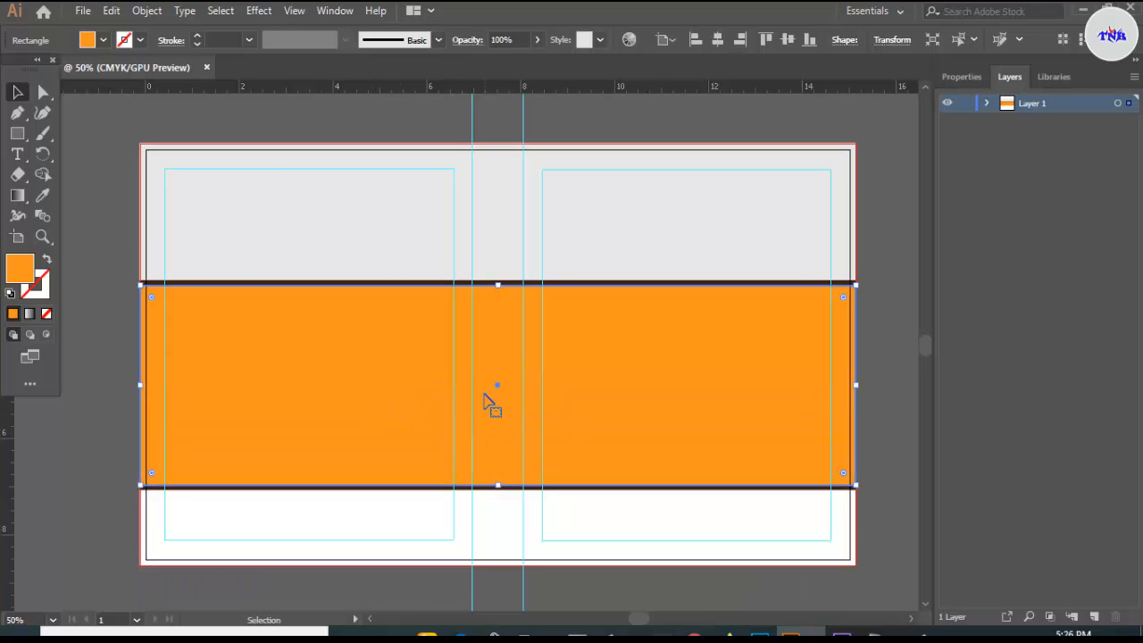
key("Up")
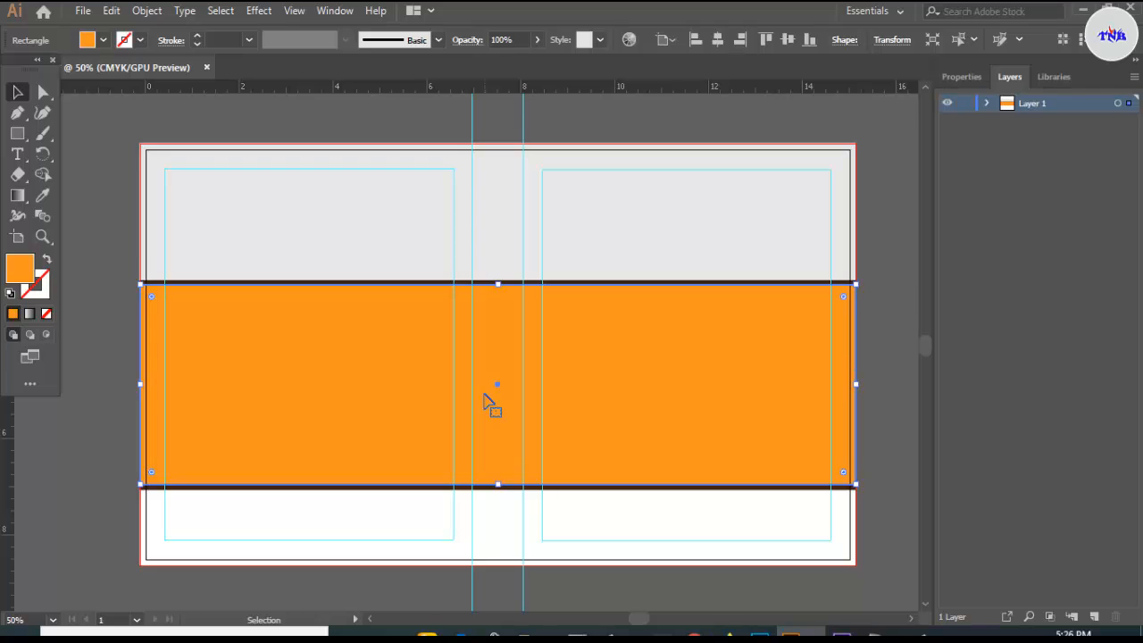
key("Down")
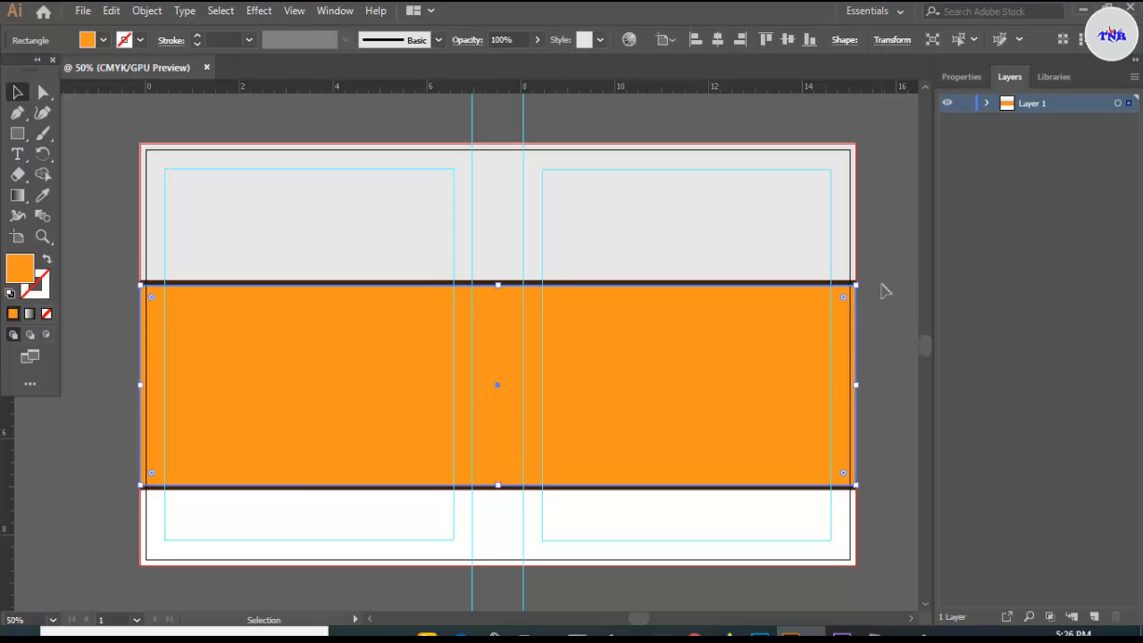
left_click(882, 287)
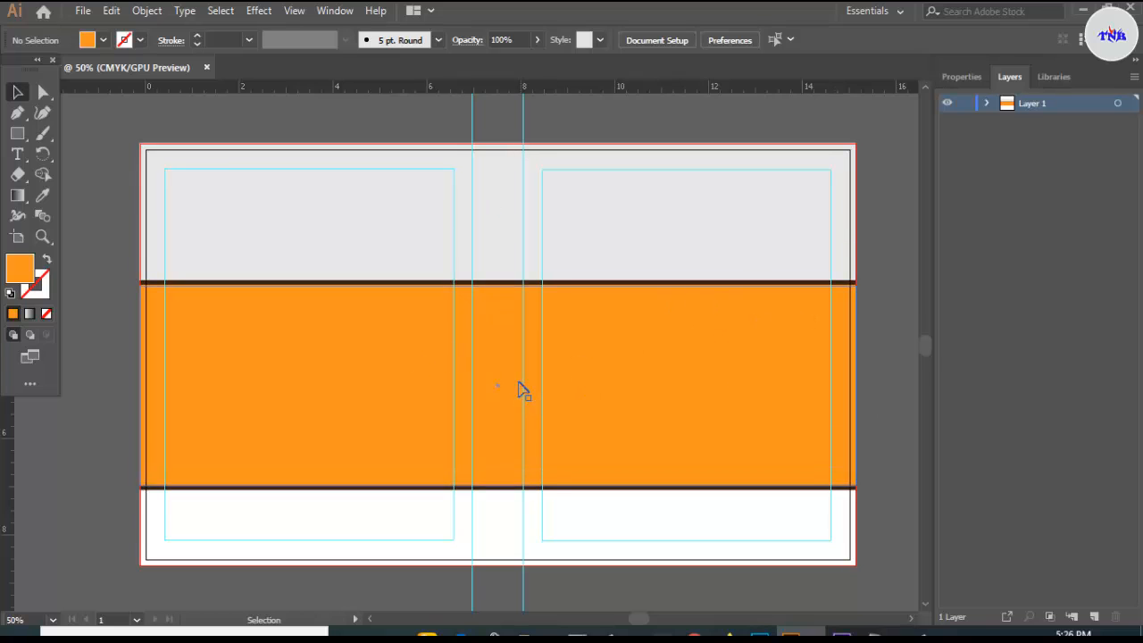
scroll(523, 390, "down", 1)
- Draw a rectangle across the bottom strip of the spread and fill it blue
left_click(17, 133)
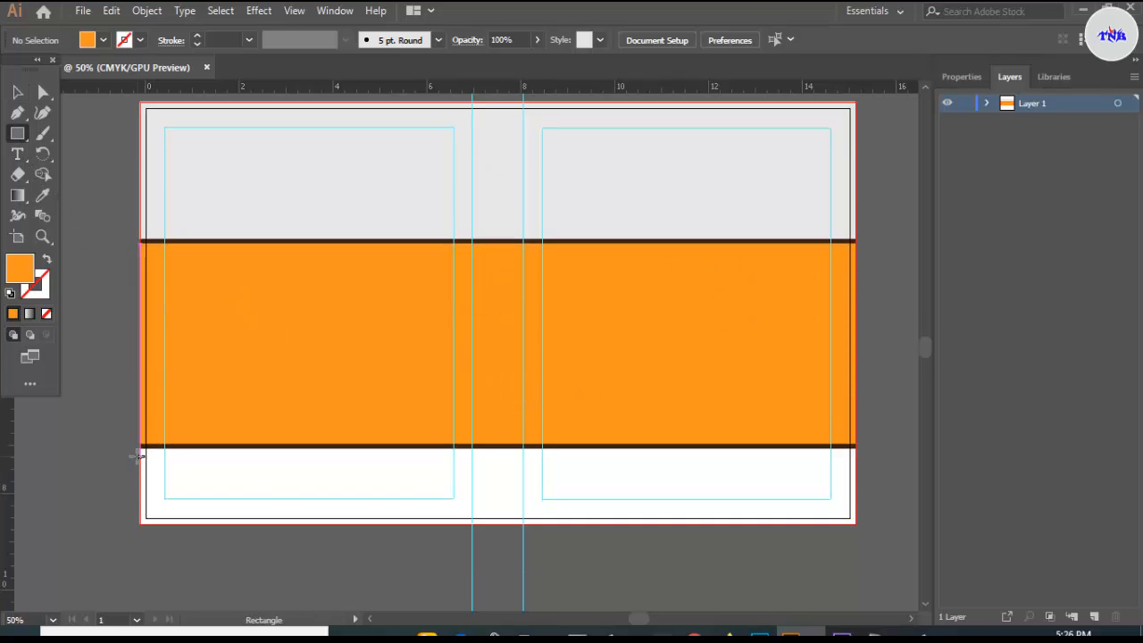
left_click_drag(141, 449, 855, 525)
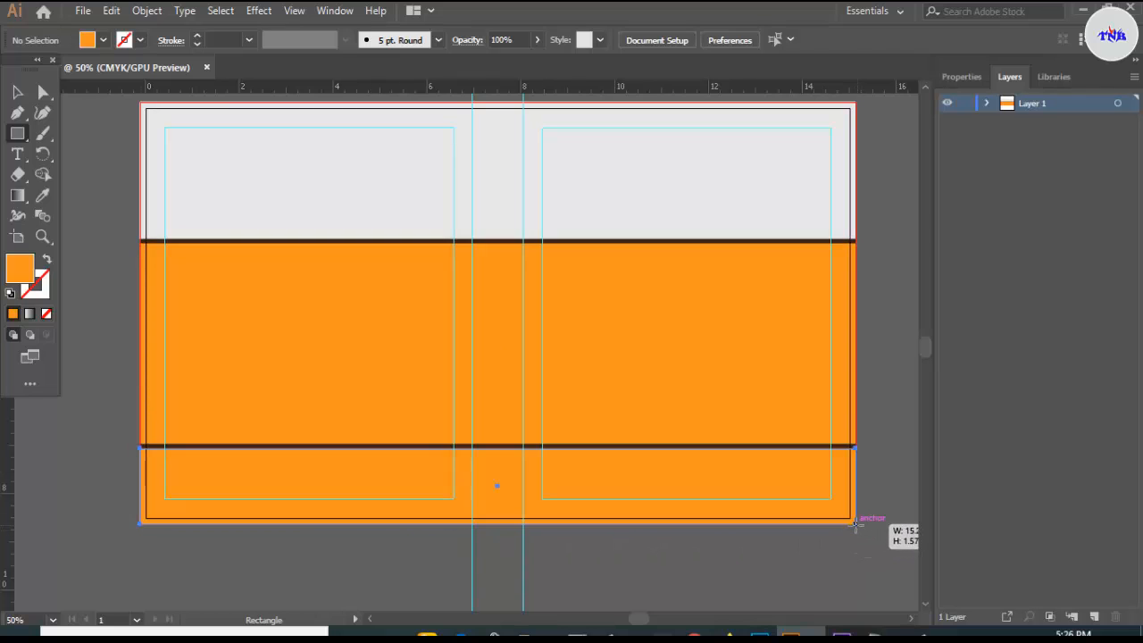
left_click(101, 40)
left_click(128, 81)
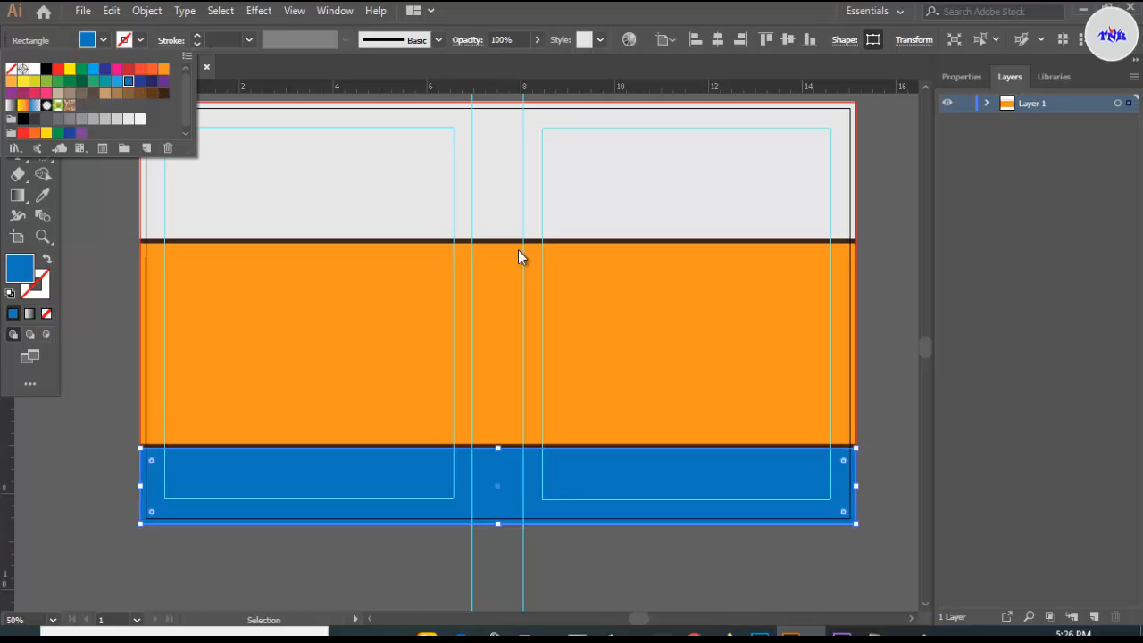
left_click(880, 245)
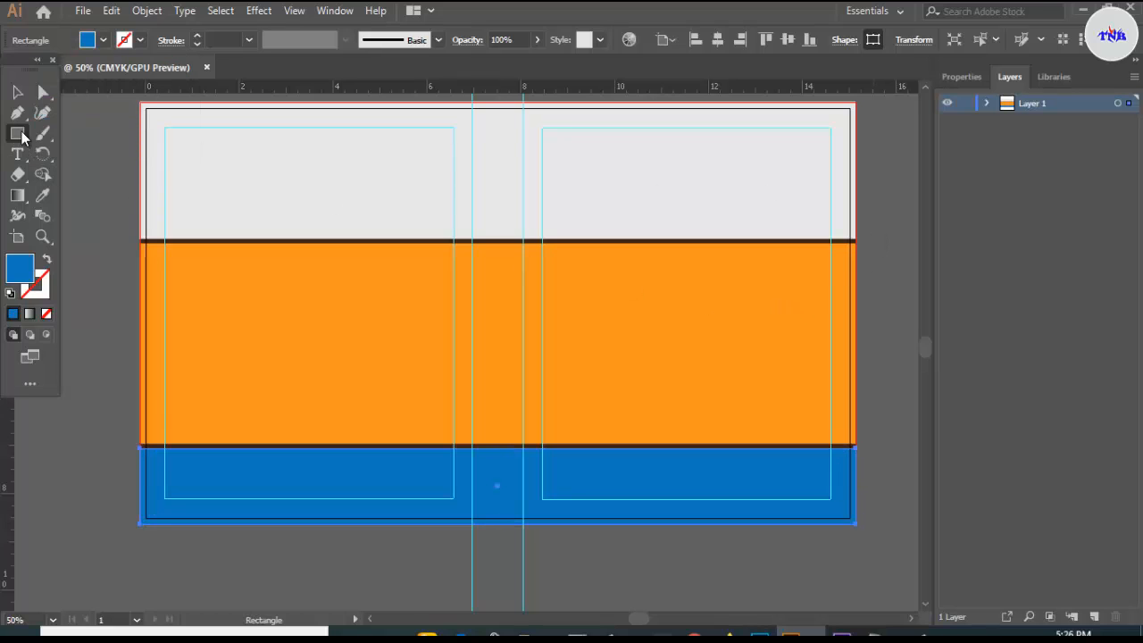
left_click(16, 95)
scroll(882, 255, "up", 1)
left_click(881, 250)
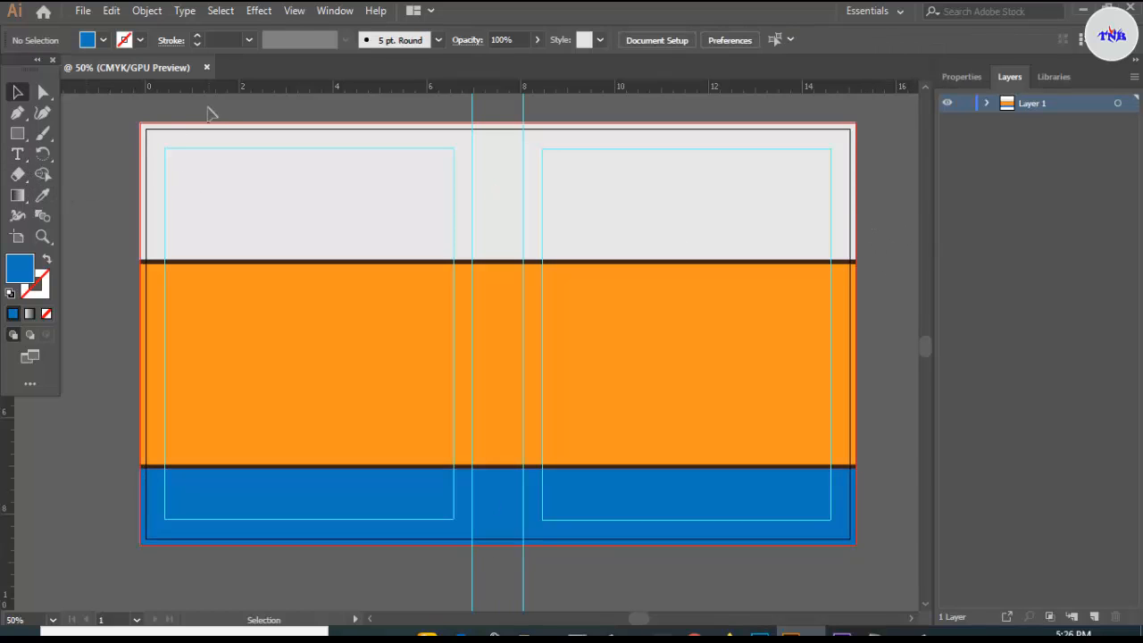
scroll(409, 229, "up", 1)
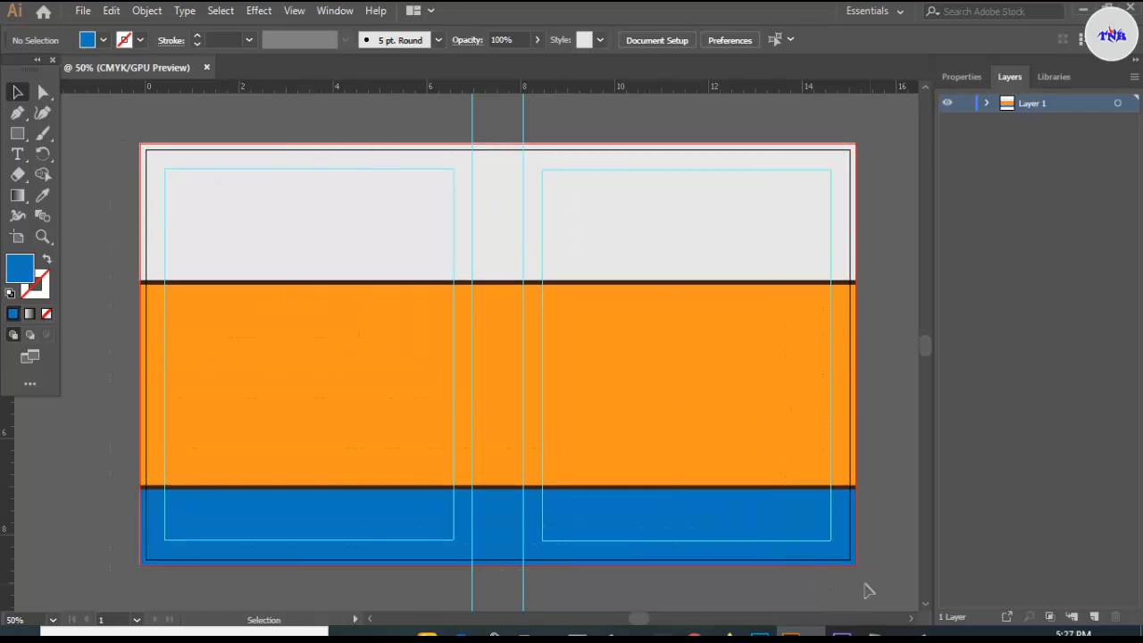
- Select all three background bands and lock them in place
key("ctrl+a")
left_click(146, 11)
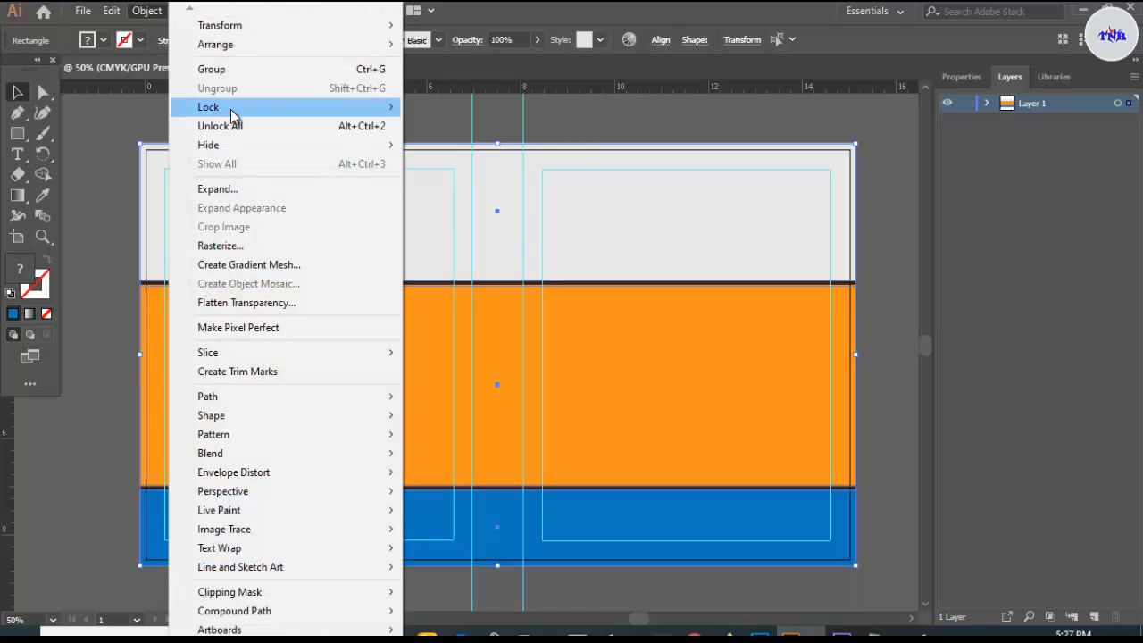
mouse_move(234, 111)
left_click(439, 110)
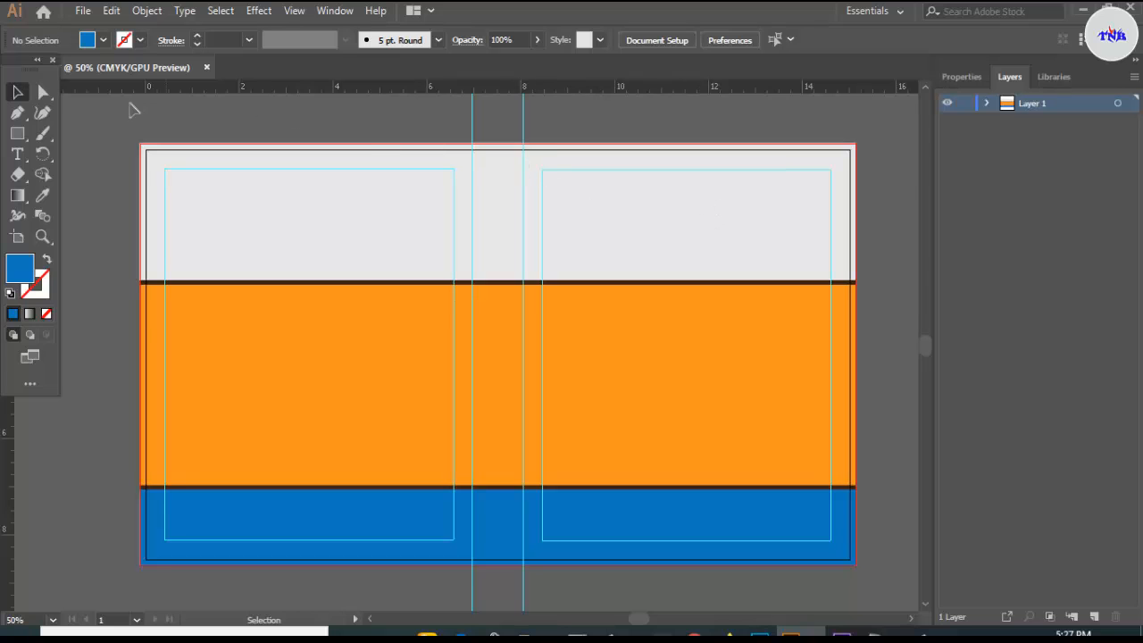
- Browse Window > Brush Libraries toward Decorative > Decorative_Banners and Seals
left_click(336, 11)
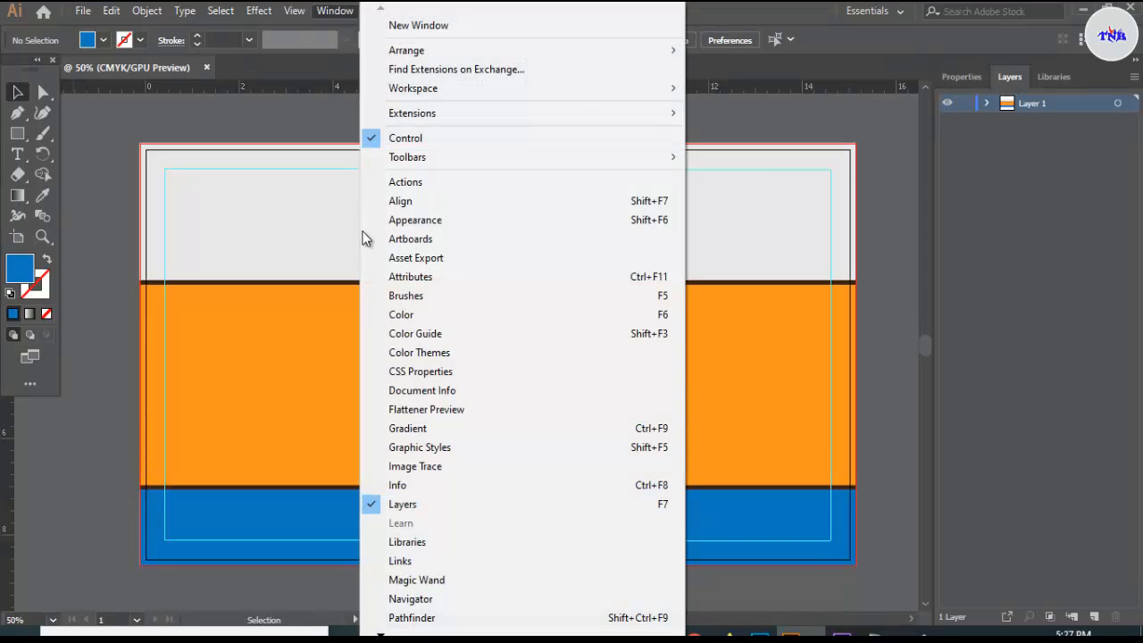
mouse_move(379, 632)
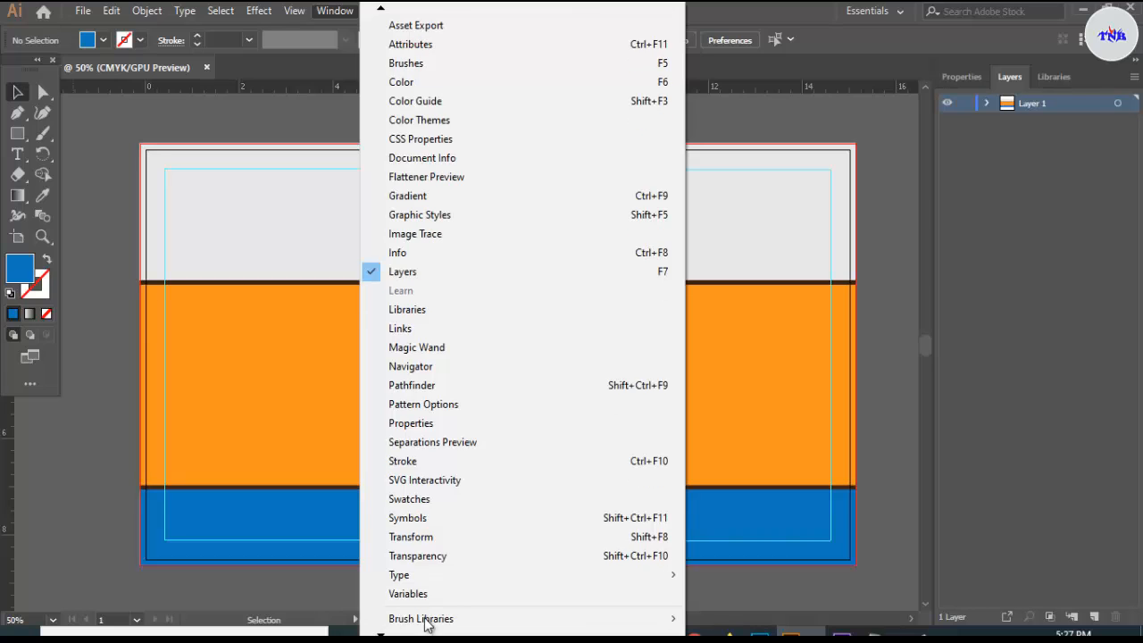
mouse_move(439, 569)
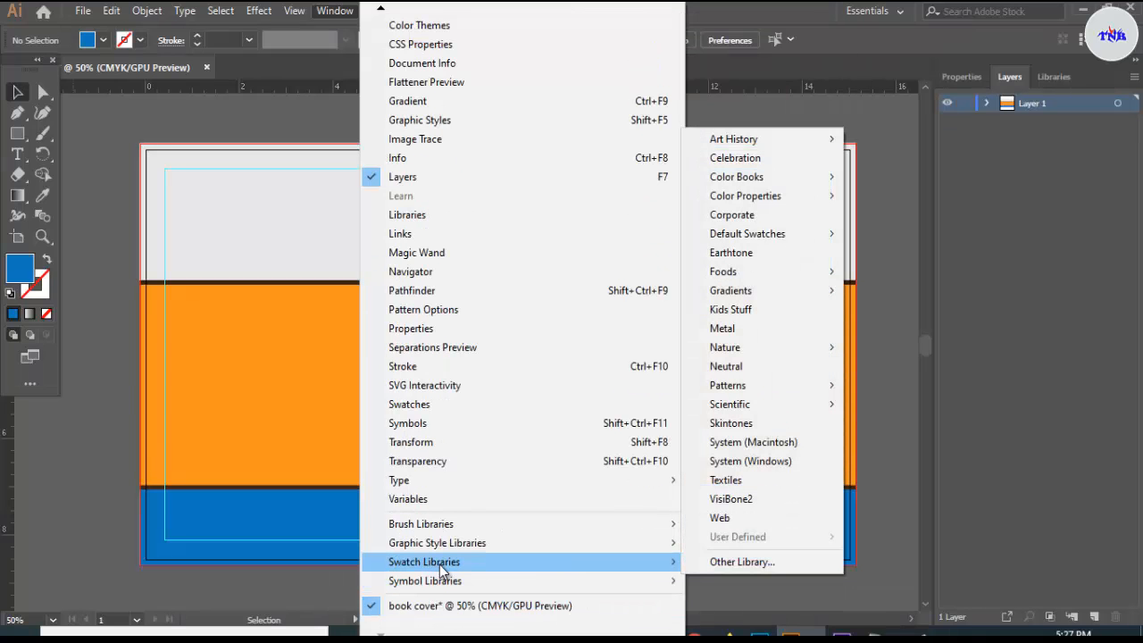
mouse_move(442, 533)
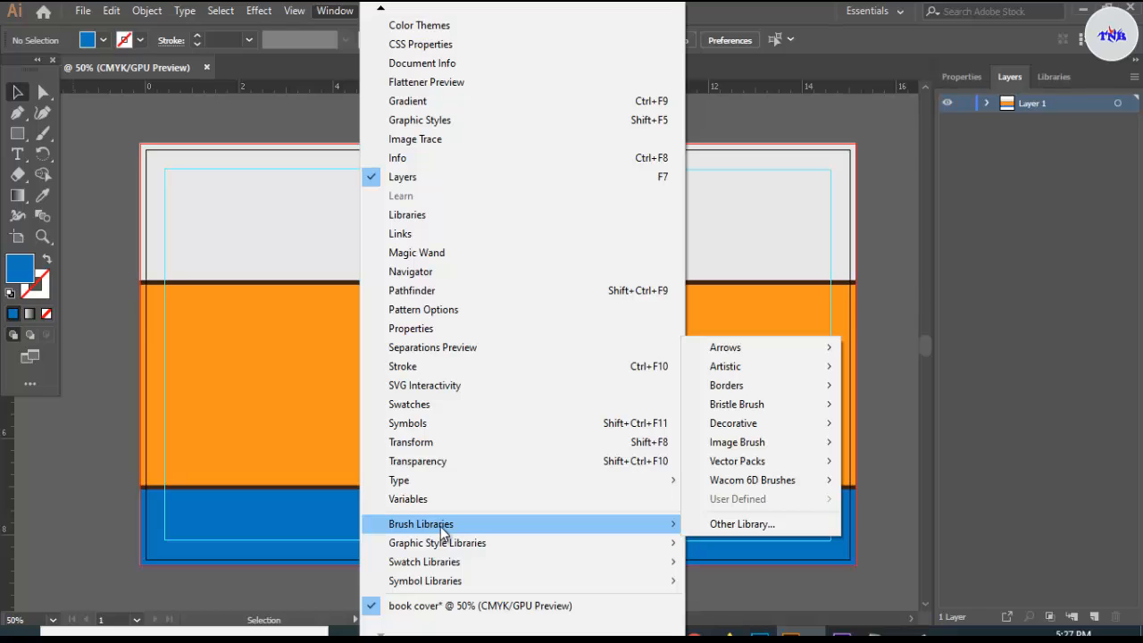
mouse_move(731, 408)
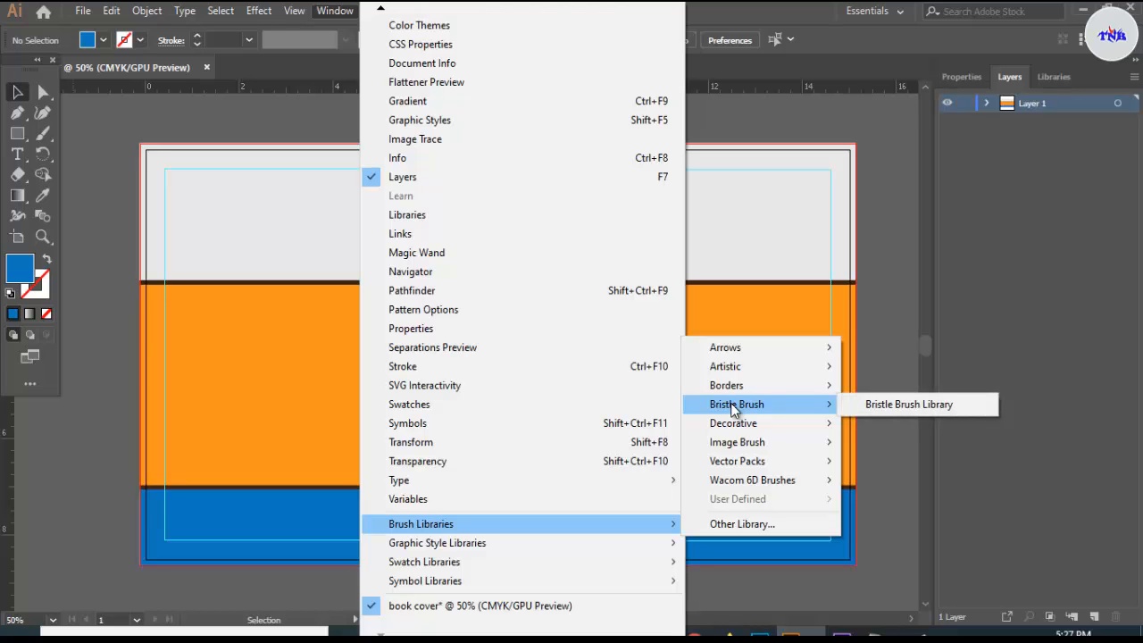
- Open the Decorative_Banners and Seals library and enlarge its panel to browse the banners
left_click(855, 423)
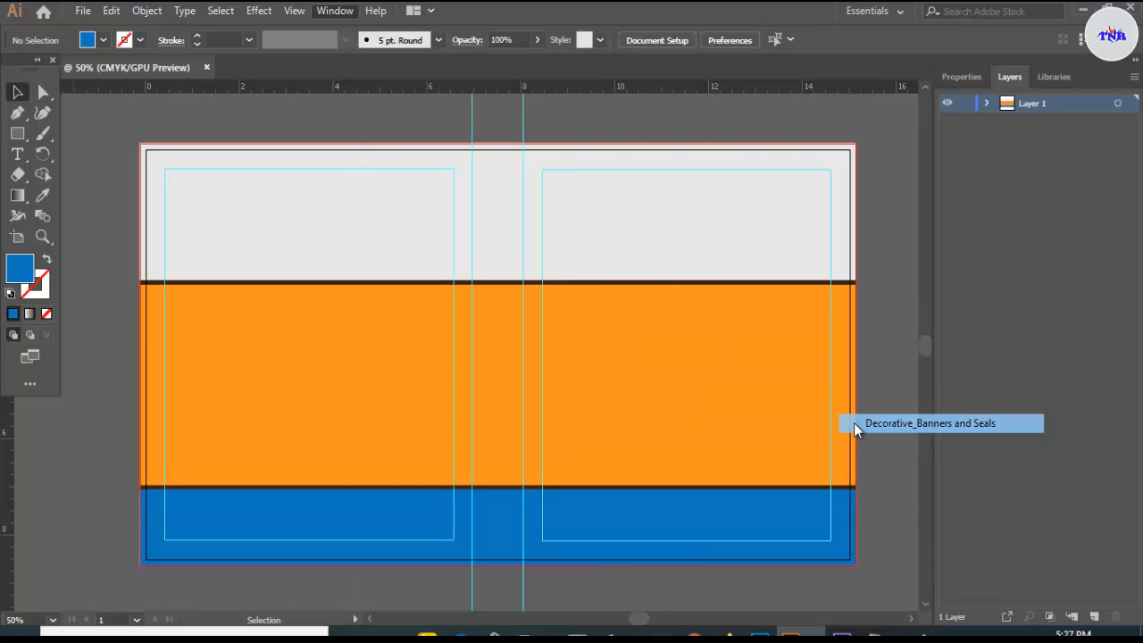
left_click_drag(571, 401, 539, 593)
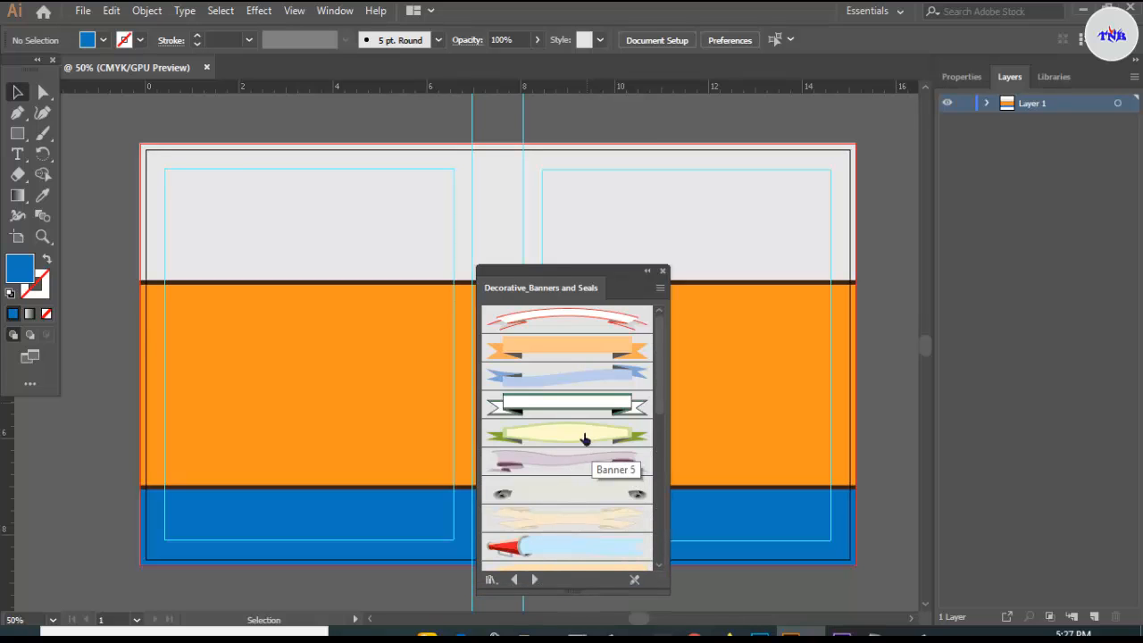
scroll(584, 442, "down", 1)
scroll(584, 442, "down", 5)
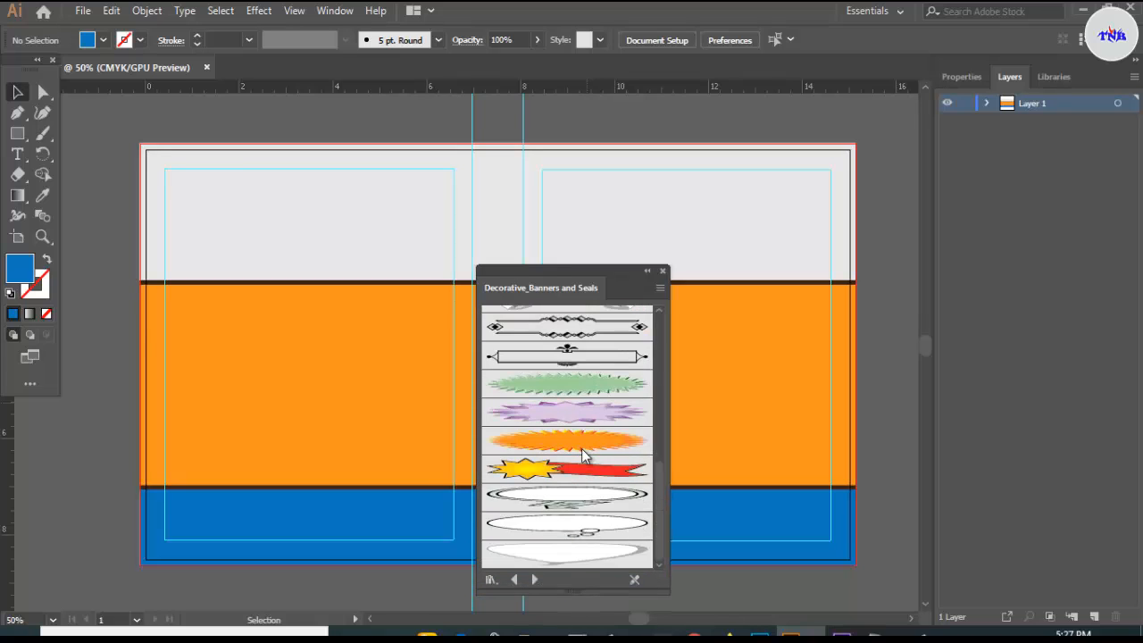
scroll(582, 451, "up", 6)
scroll(582, 448, "up", 1)
- Drag Banner 5 near the top of the front cover, close the library, and select it
left_click_drag(581, 440, 700, 193)
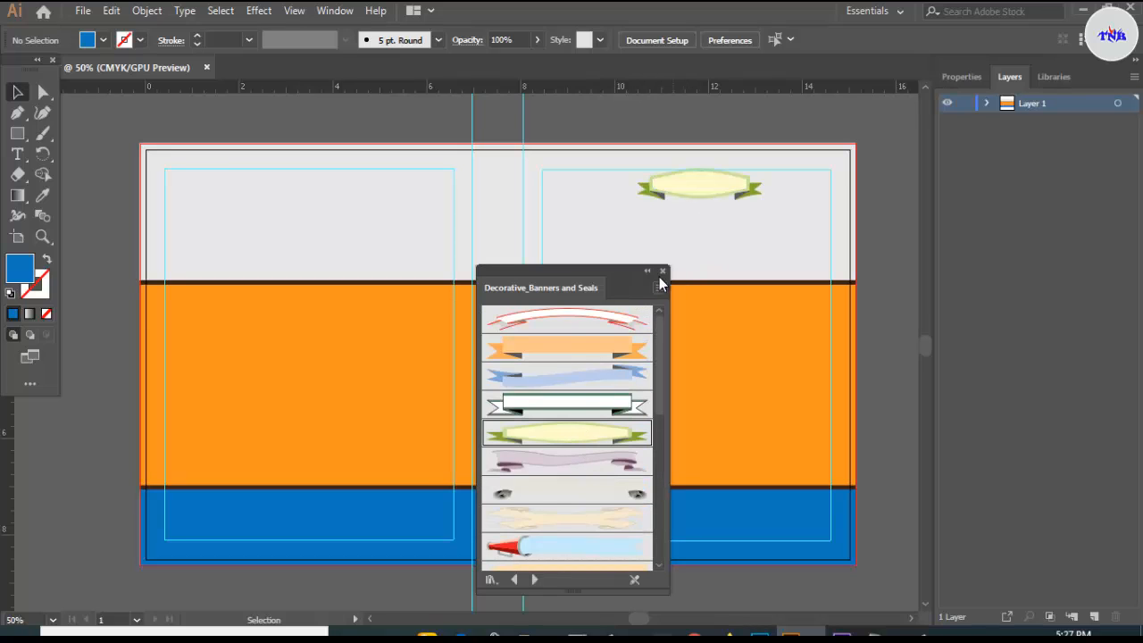
left_click(662, 270)
left_click(686, 194)
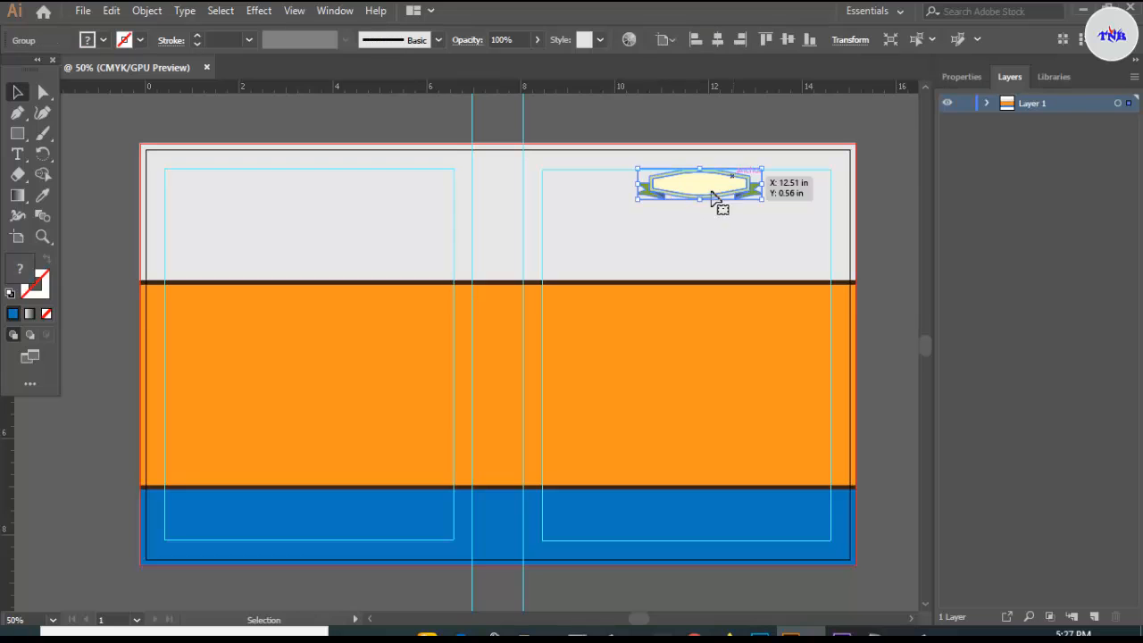
left_click(146, 10)
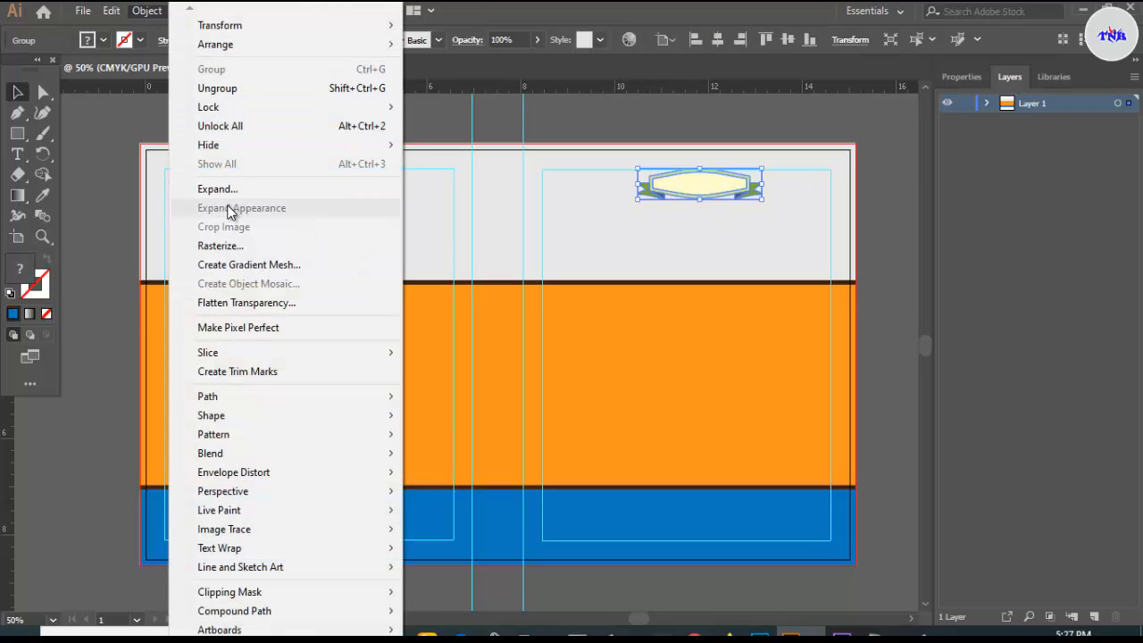
- Expand the banner into plain shapes, ungroup its paths, and move it onto the pasteboard
left_click(223, 191)
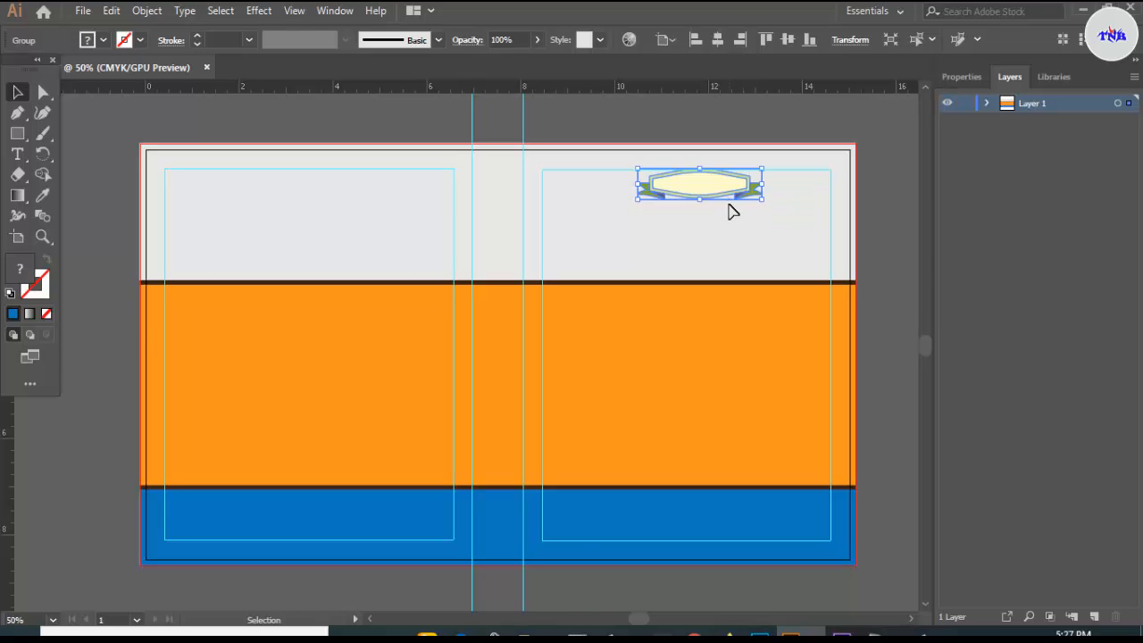
left_click(146, 10)
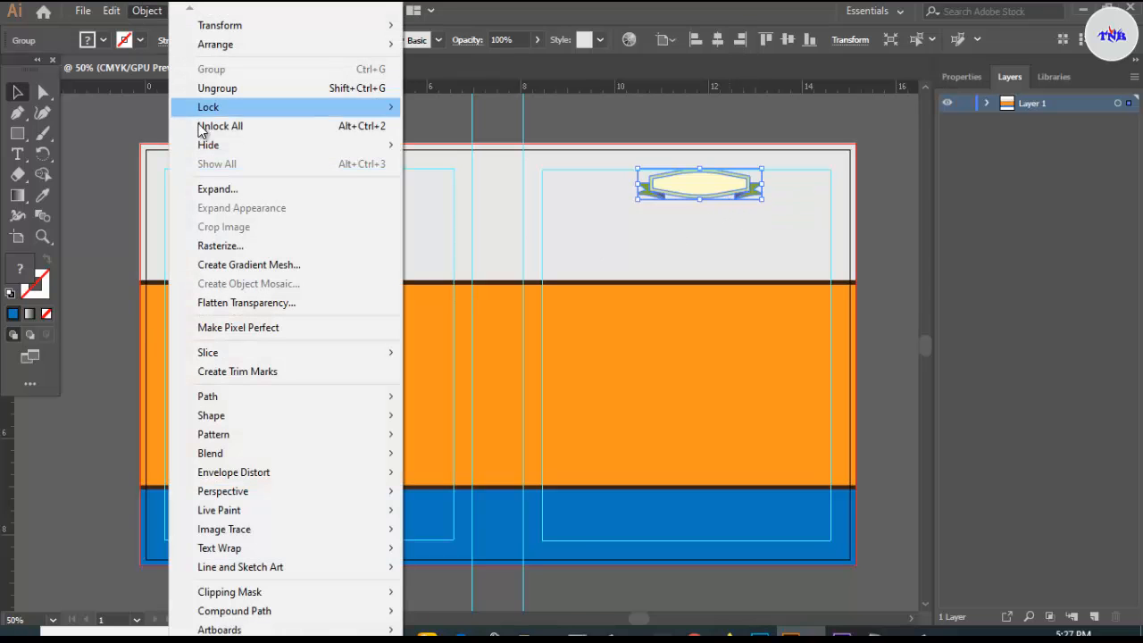
left_click(219, 190)
left_click(147, 10)
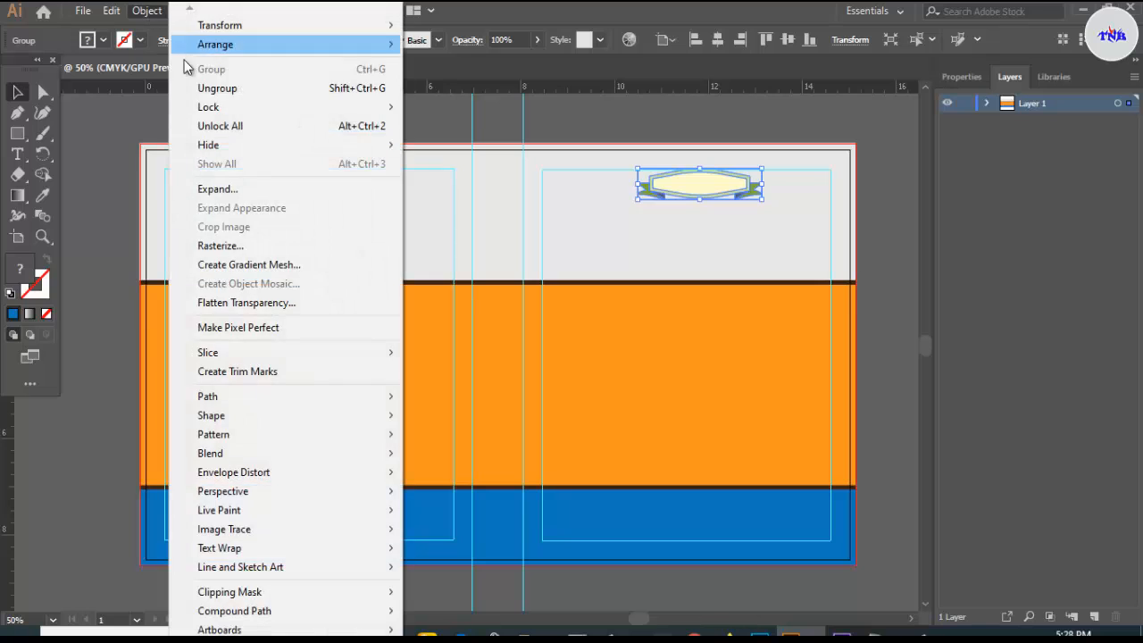
left_click(204, 89)
scroll(750, 209, "up", 1)
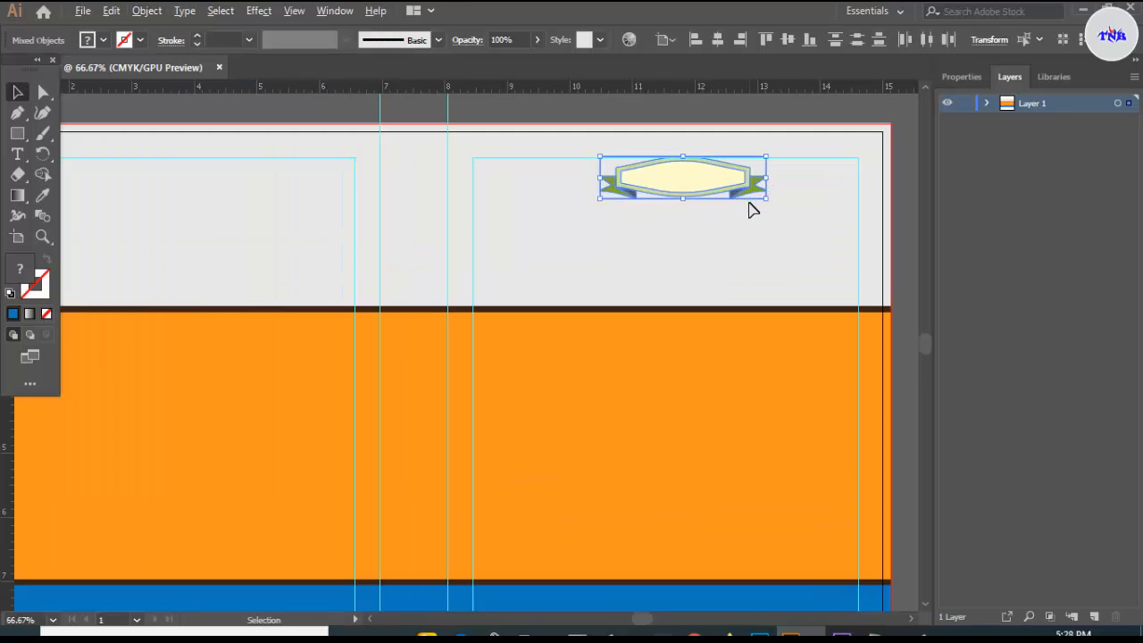
scroll(732, 205, "up", 2)
left_click_drag(719, 218, 706, 136)
key("ctrl+shift+g")
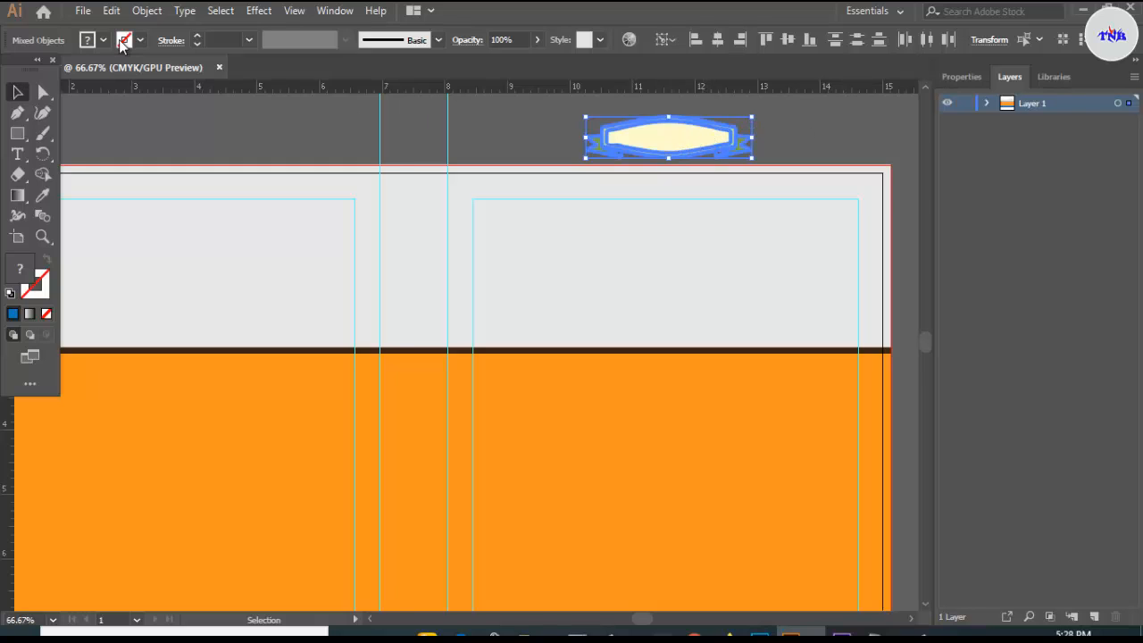
left_click(147, 10)
left_click(202, 85)
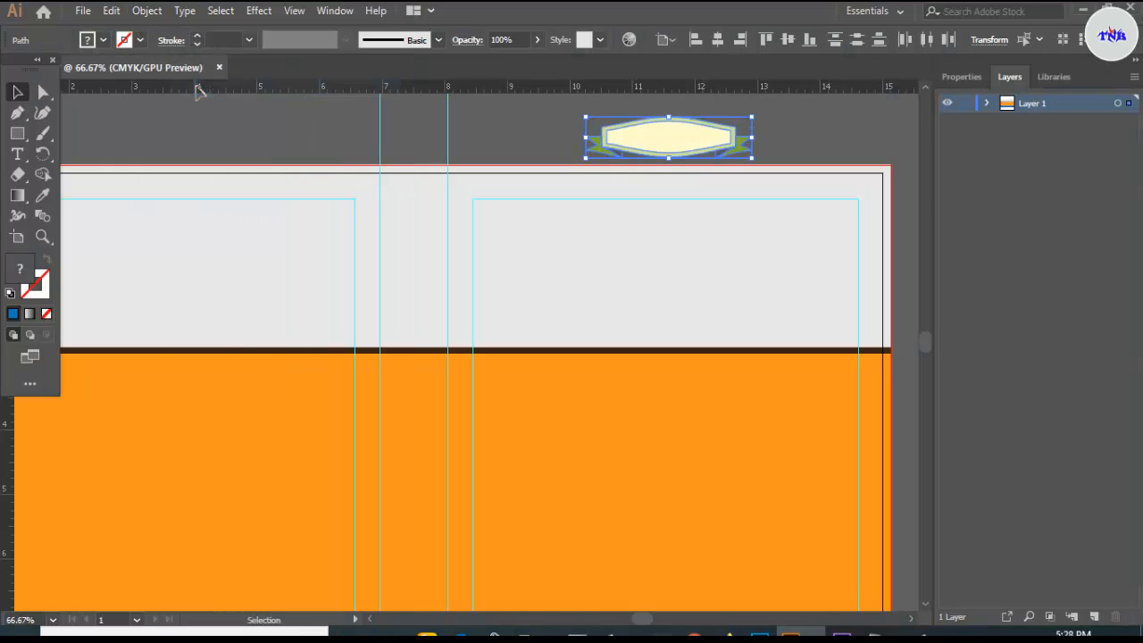
left_click(146, 11)
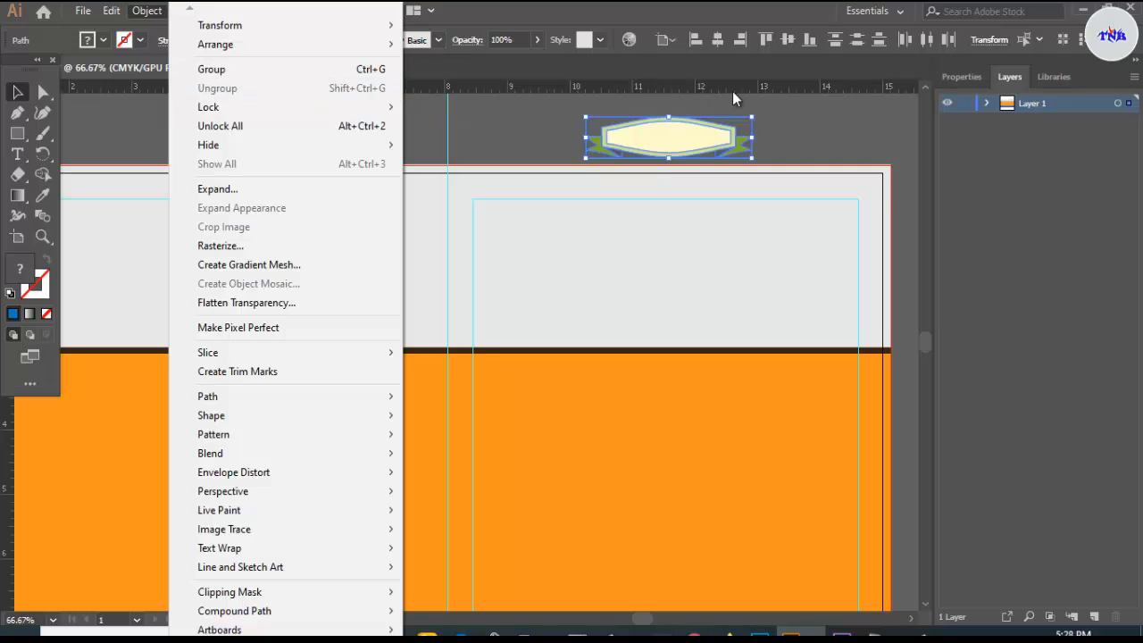
left_click(804, 118)
- Realign the banner's outline path and hidden rectangle, then select all its pieces
left_click(656, 142)
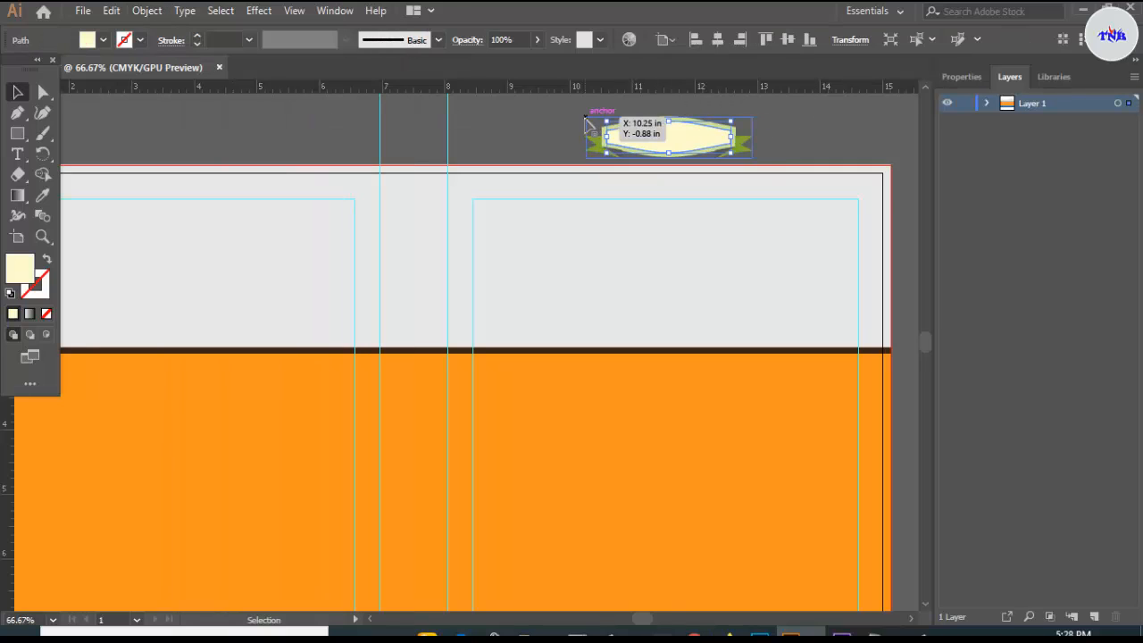
left_click_drag(586, 117, 606, 132)
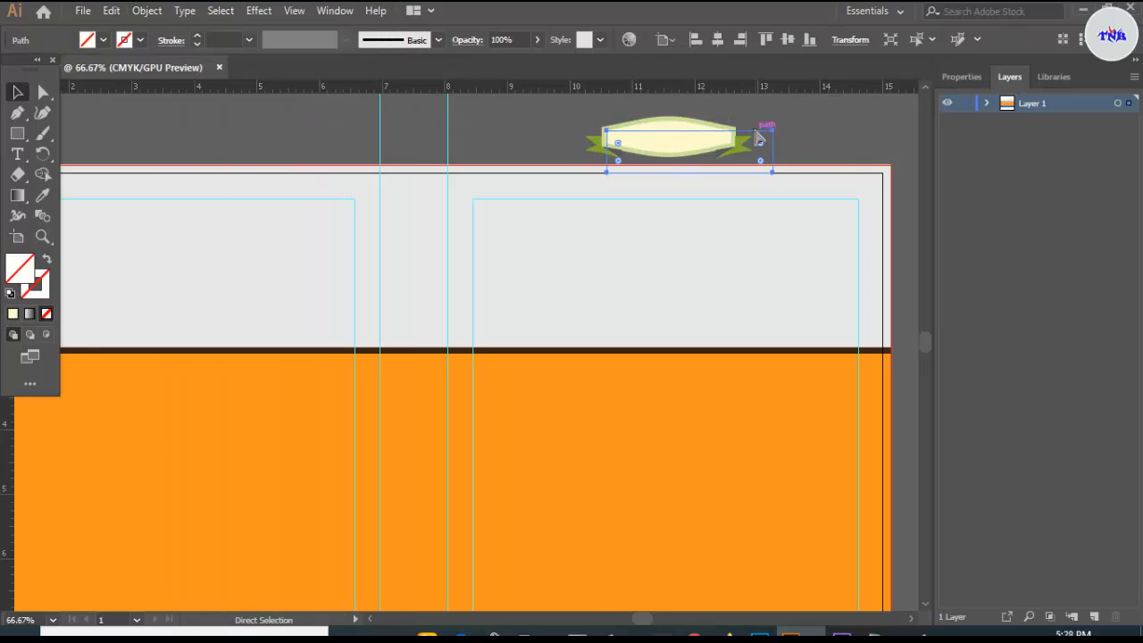
left_click_drag(759, 139, 739, 126)
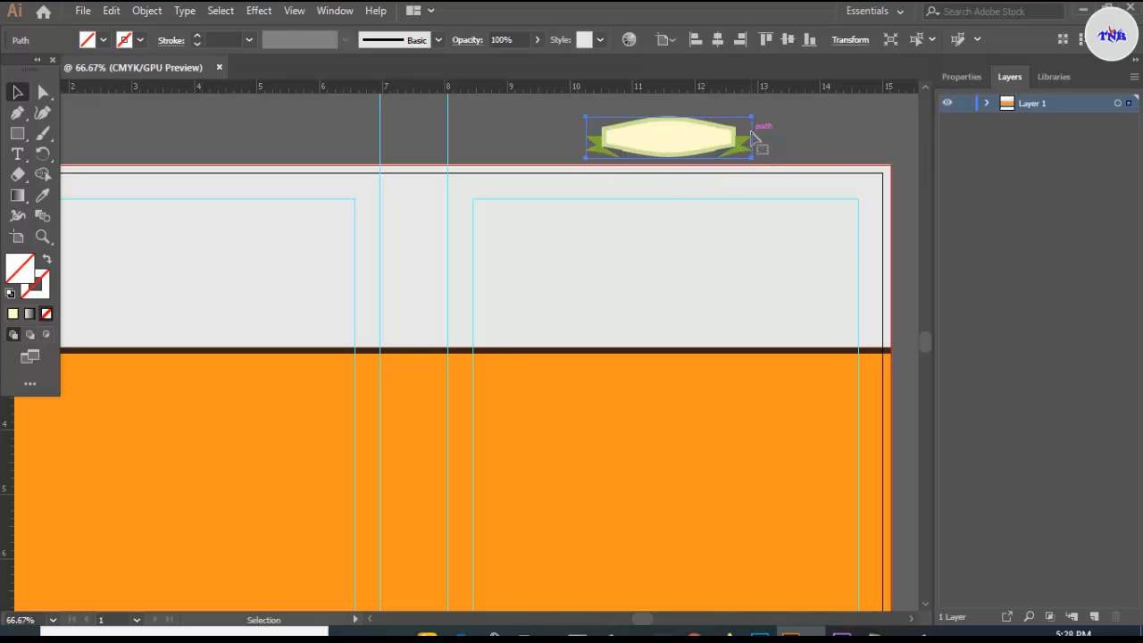
left_click(798, 118)
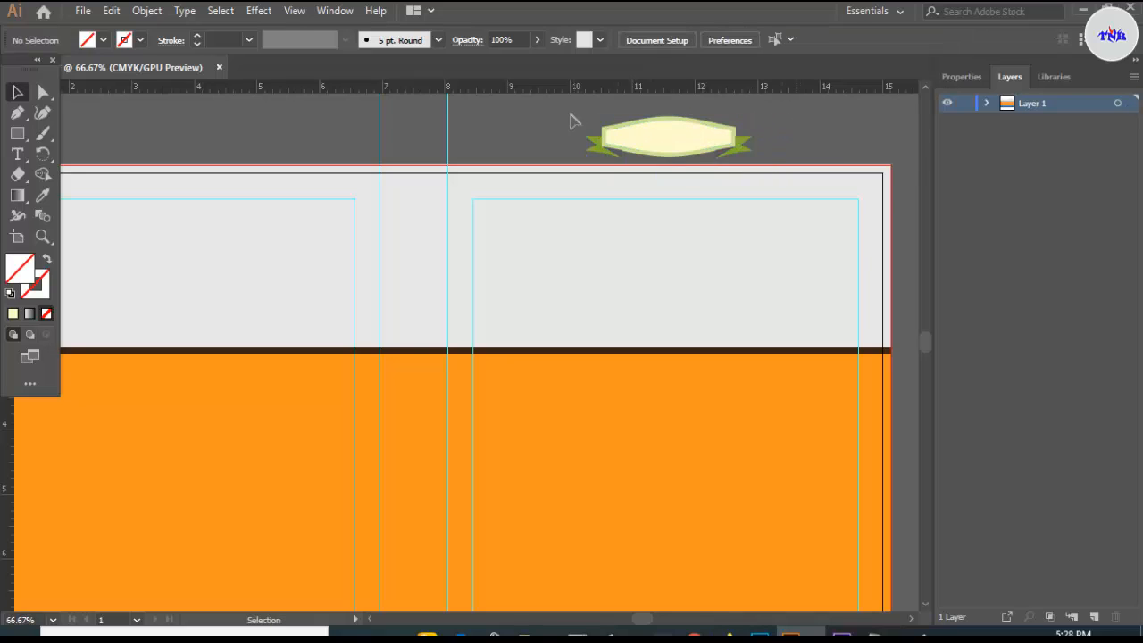
left_click_drag(717, 151, 746, 158)
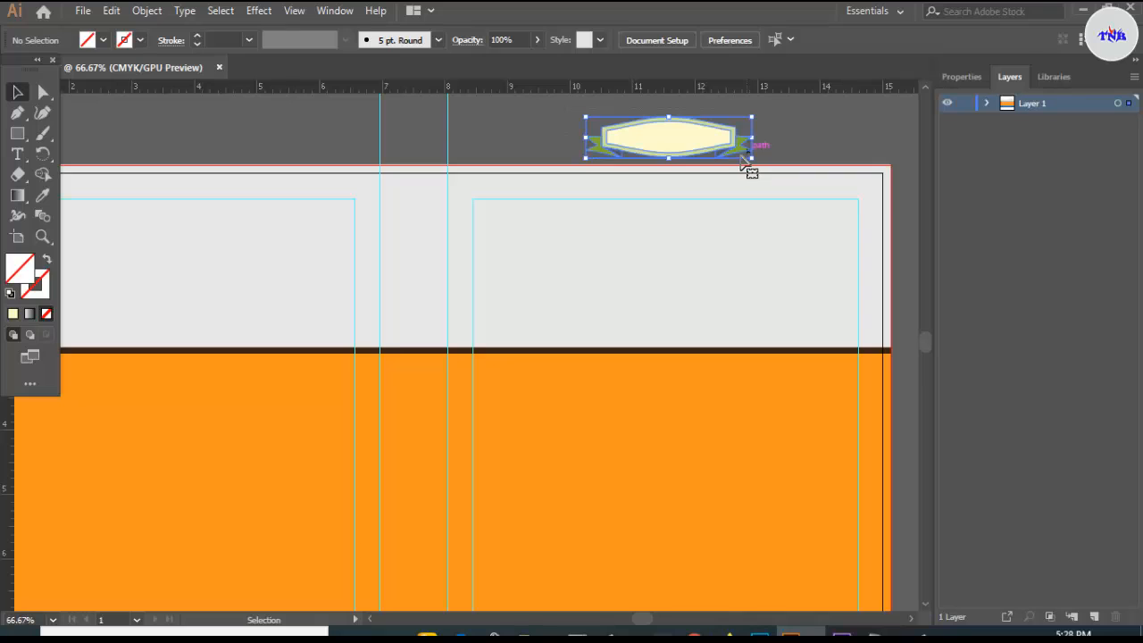
- Fill the banner dark blue and delete the blue rectangle covering it
left_click(105, 41)
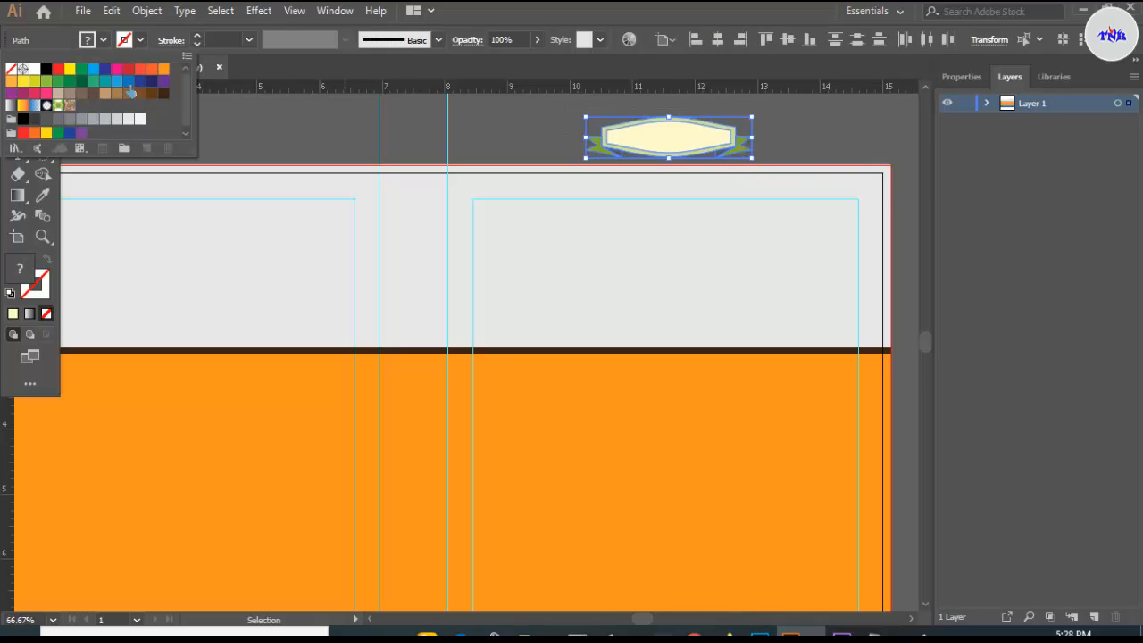
left_click(153, 82)
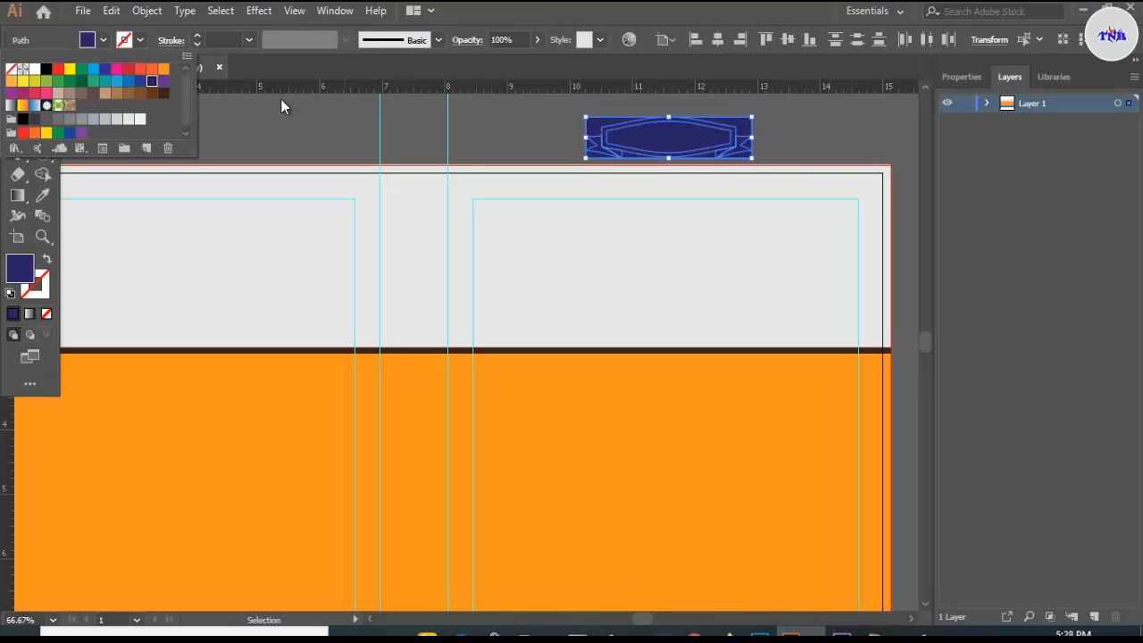
left_click(783, 120)
left_click(786, 116)
left_click(748, 126)
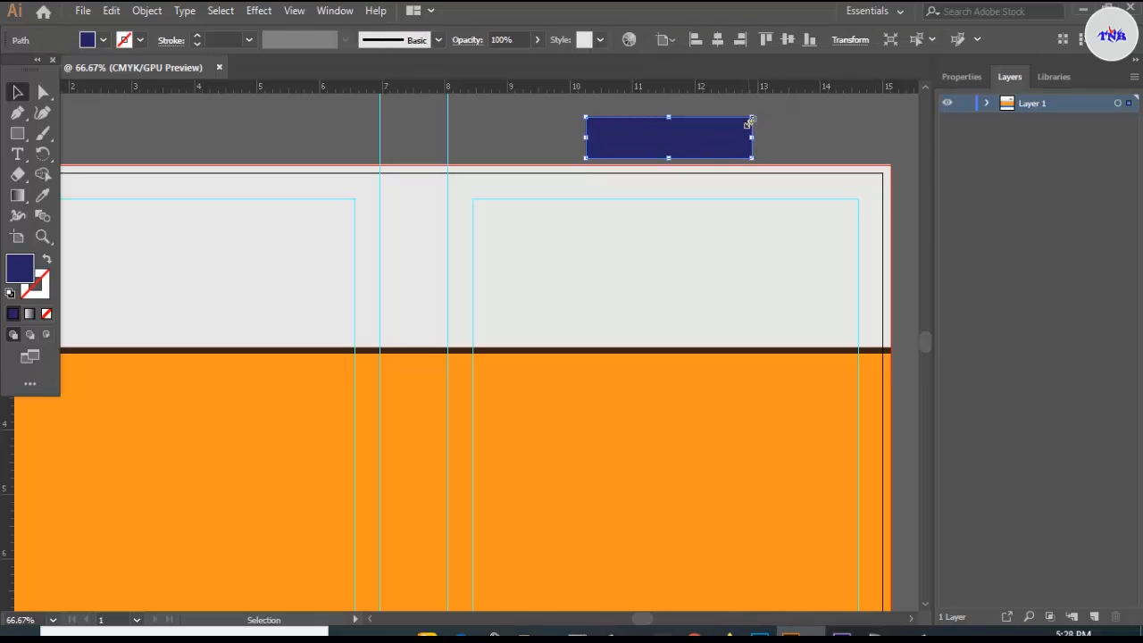
key("Delete")
- Fill the banner's inner centre shape white
left_click(689, 134)
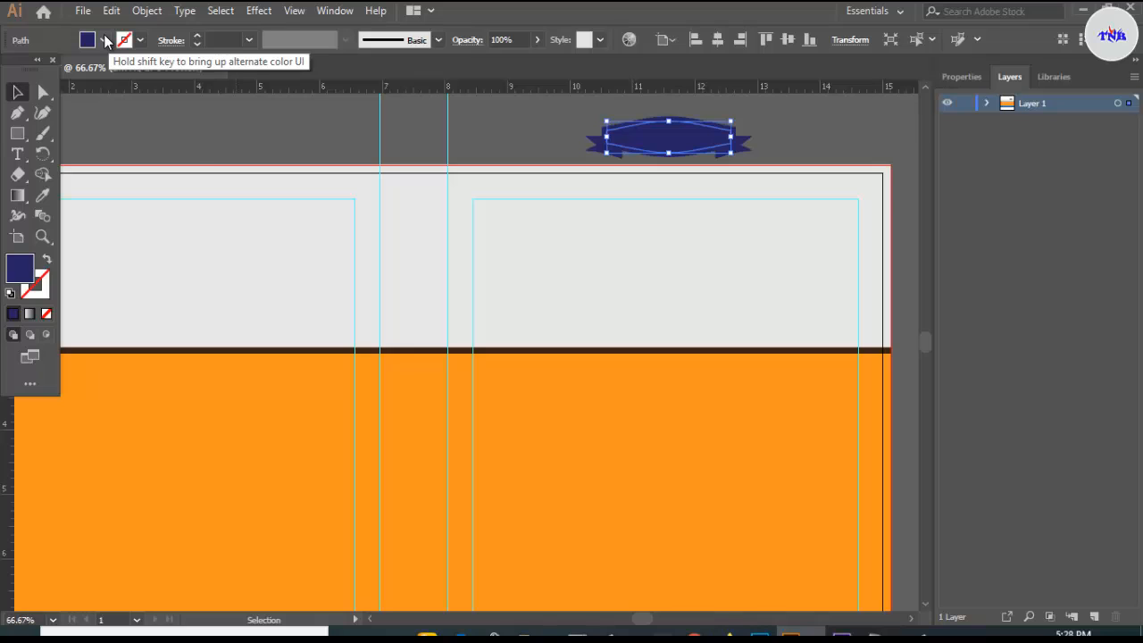
left_click(104, 40)
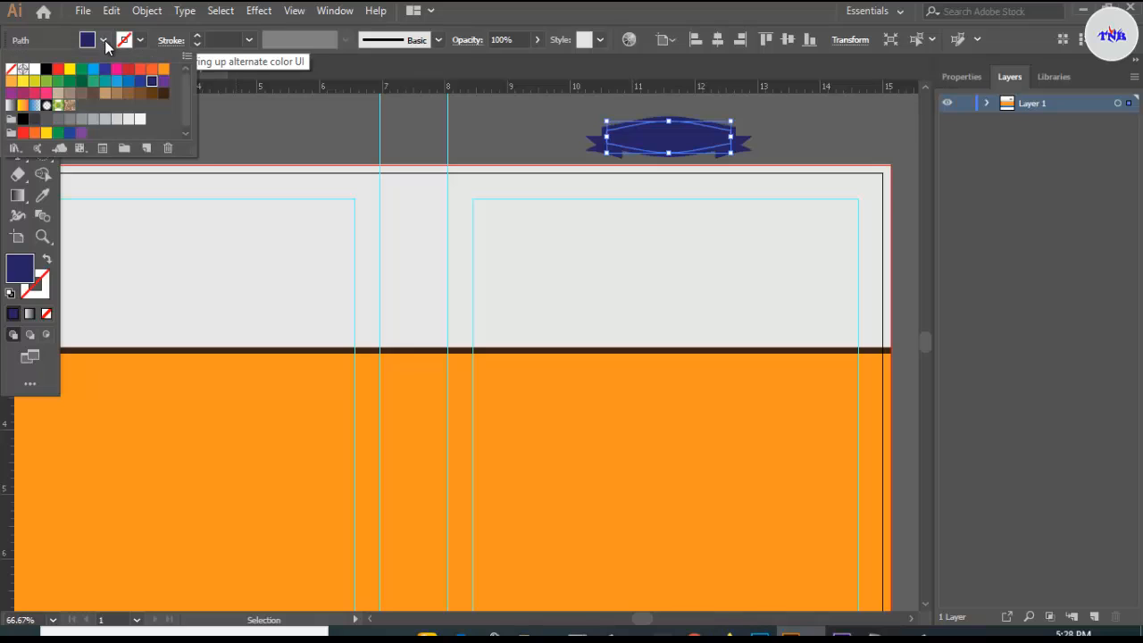
left_click(139, 119)
left_click(768, 119)
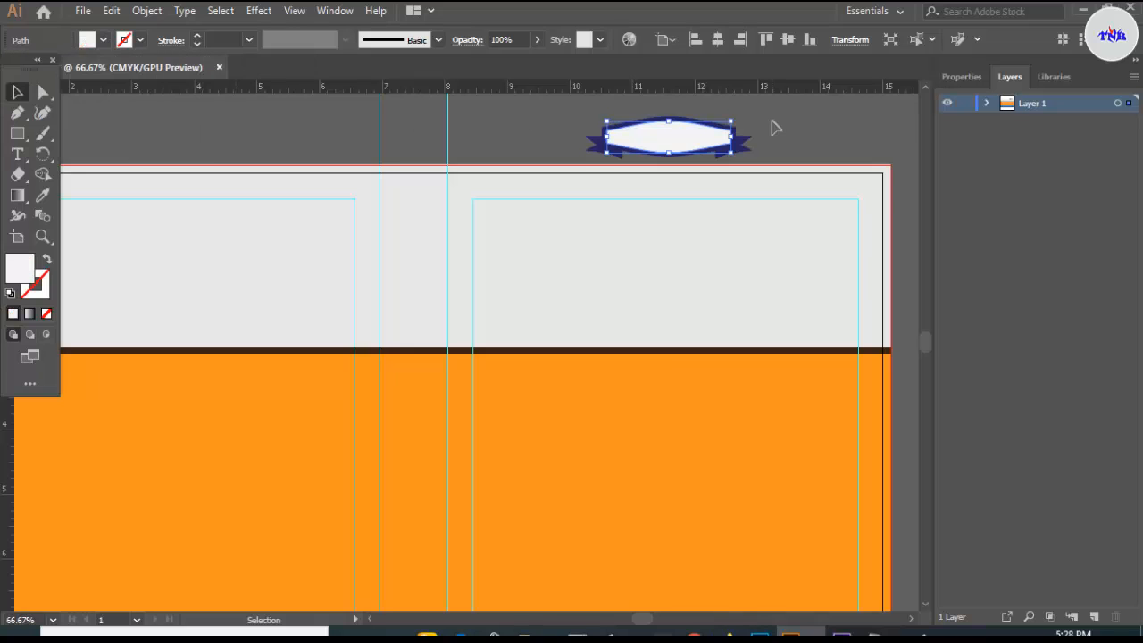
left_click(748, 128)
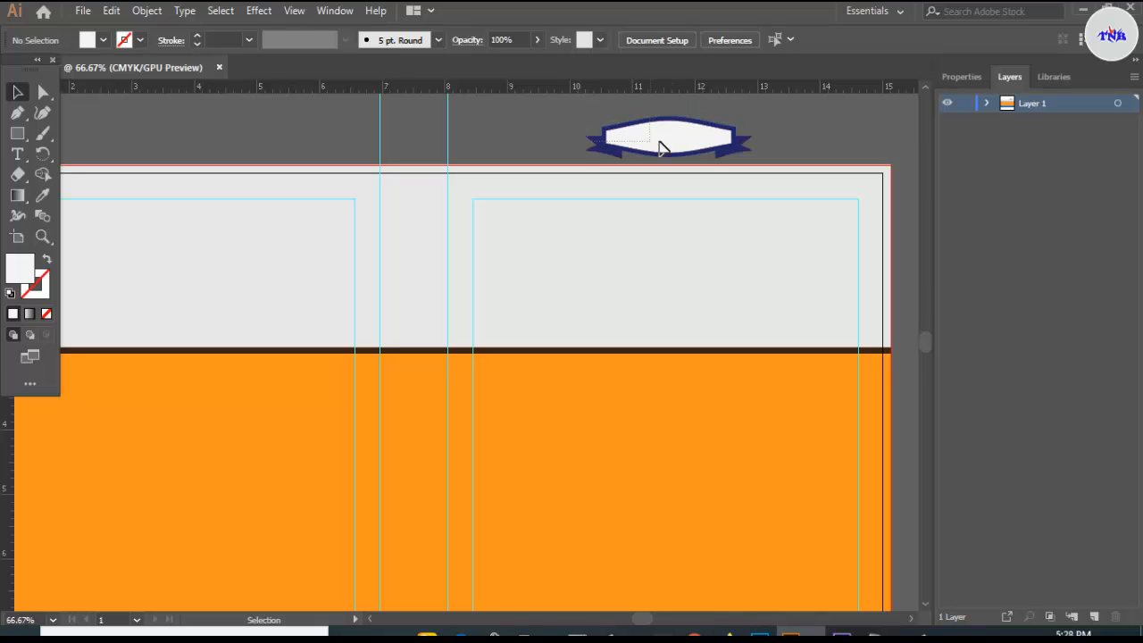
- Move the whole banner down into the grey top band of the front cover
left_click(711, 154)
key("ctrl+0")
left_click_drag(733, 138, 734, 198)
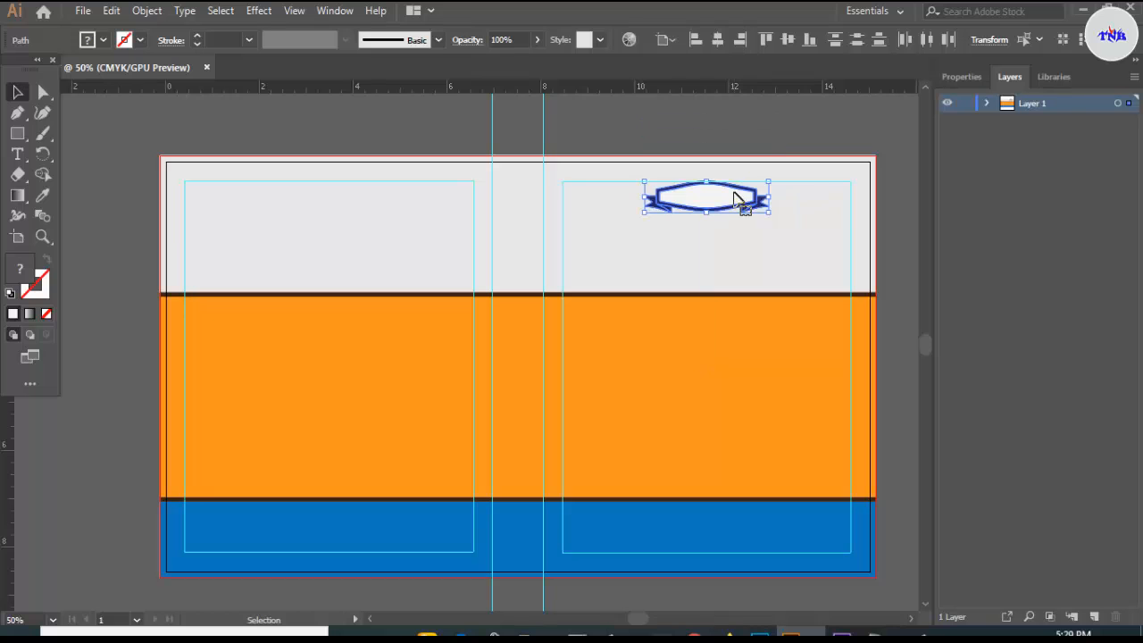
- Start a new text object and set its font to Lato Black
scroll(735, 197, "up", 5)
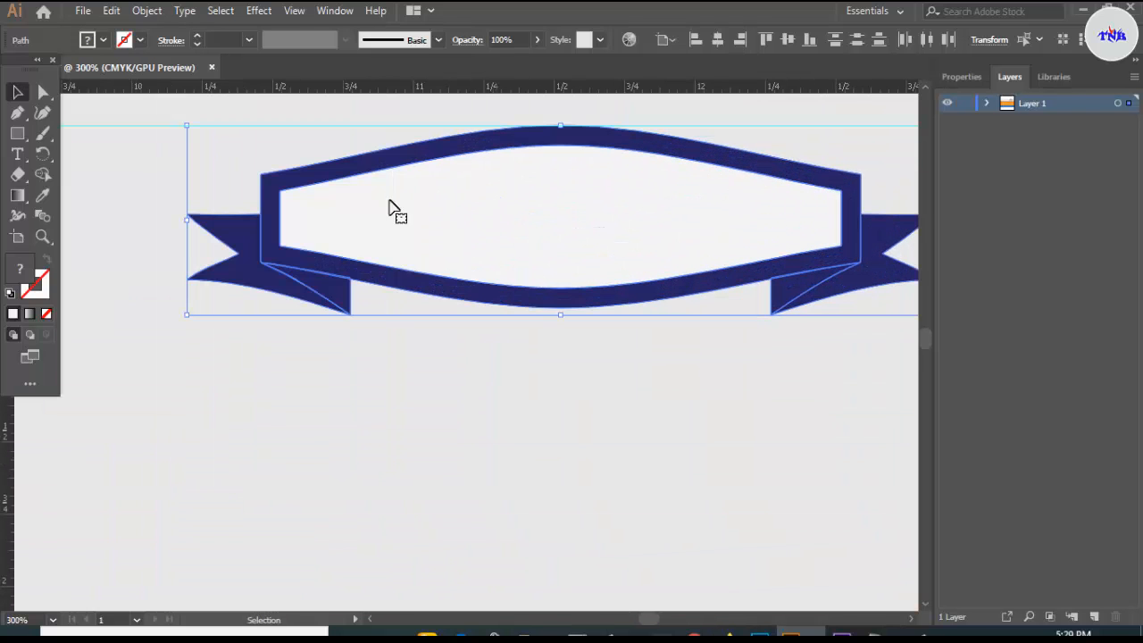
left_click(323, 369)
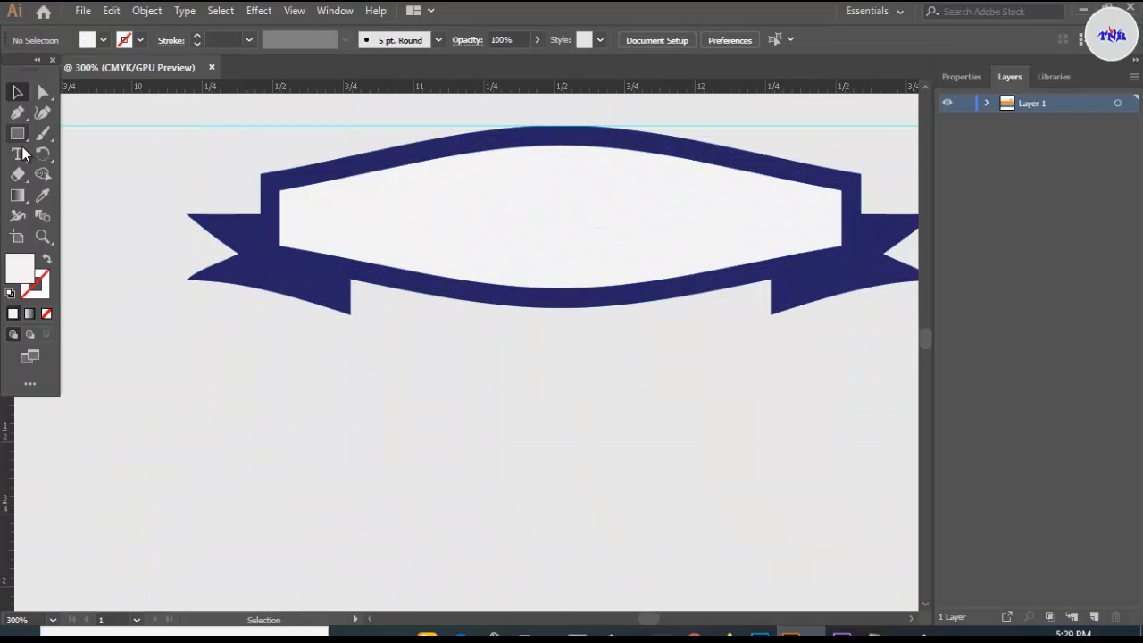
key("t")
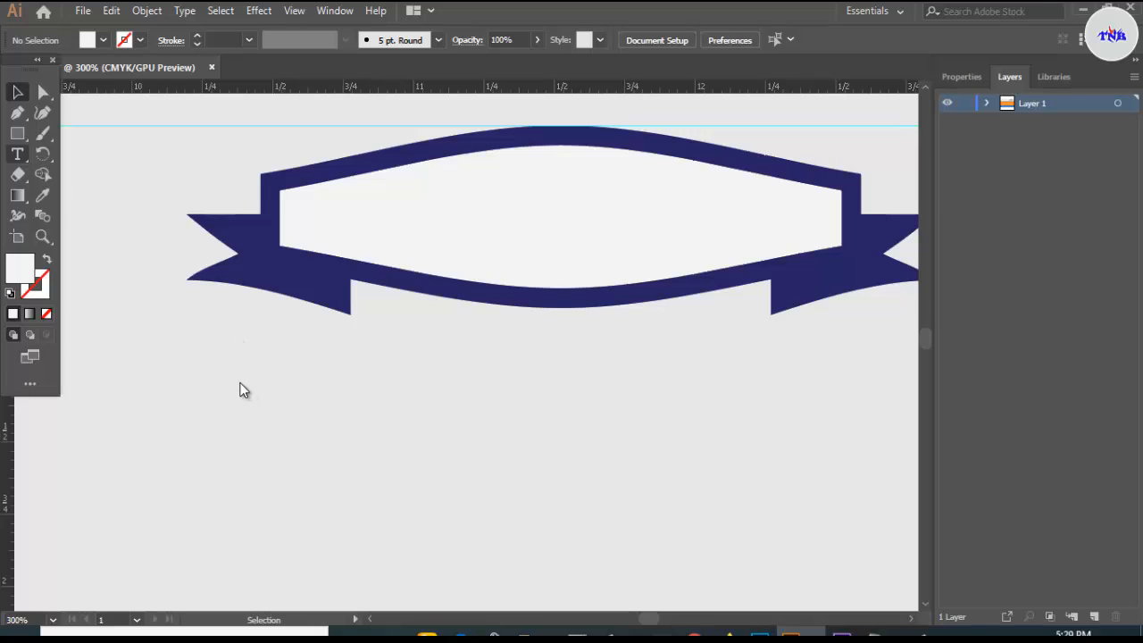
left_click(240, 380)
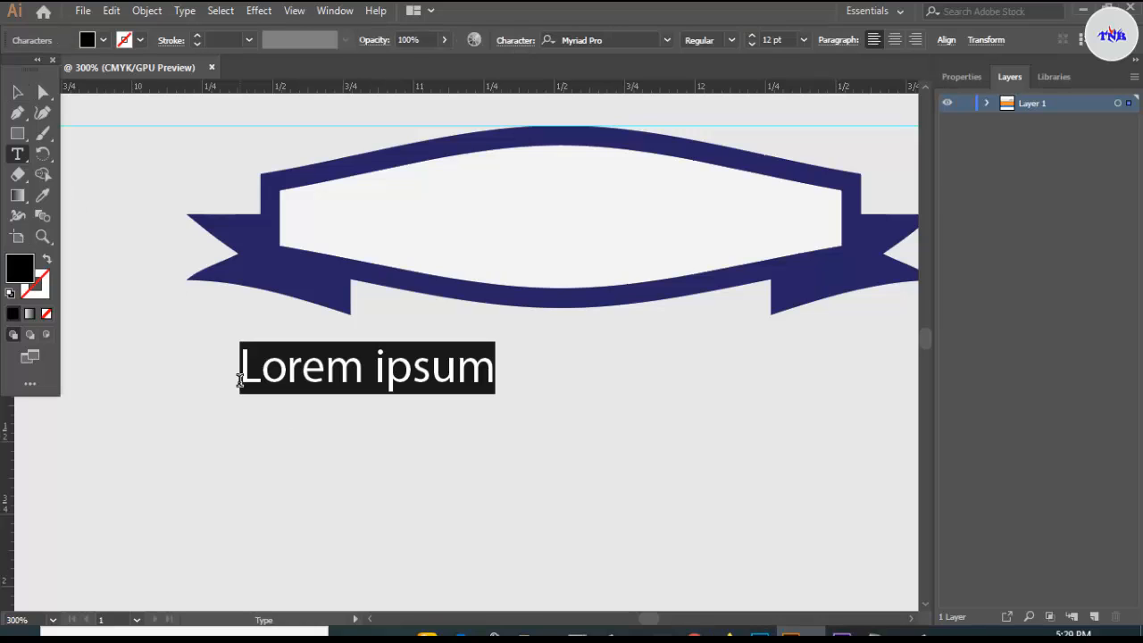
key("BackSpace")
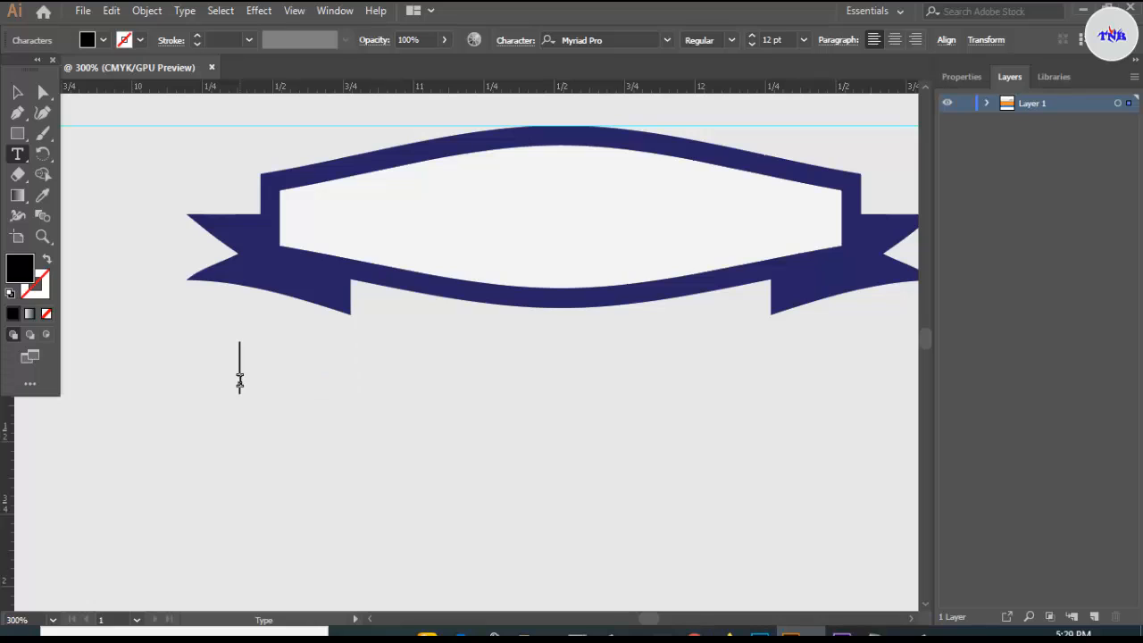
left_click(611, 40)
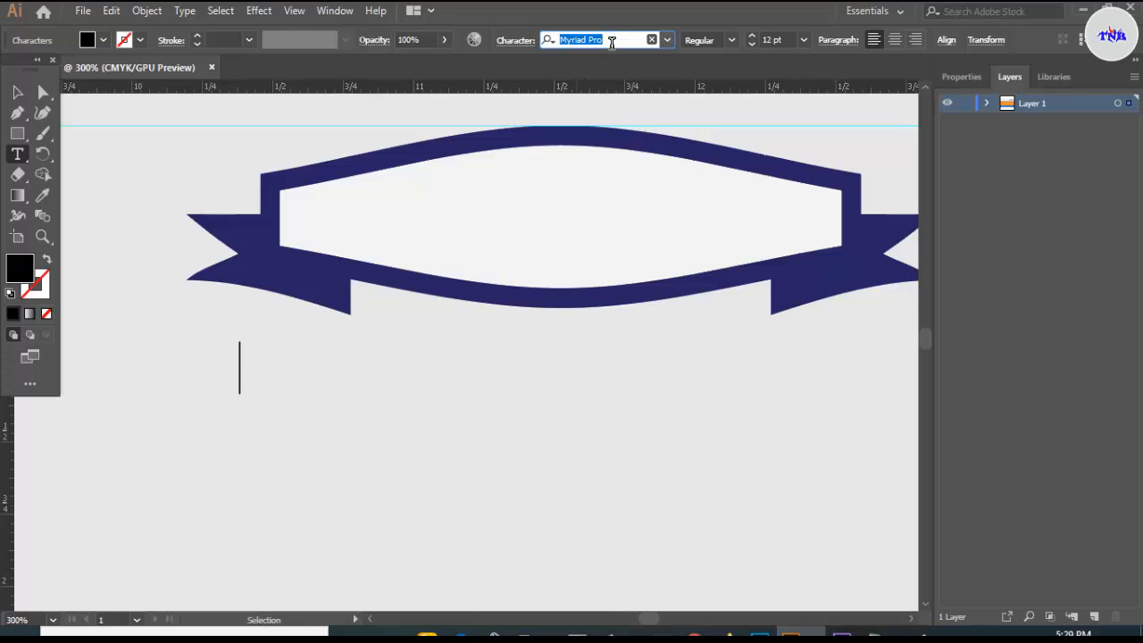
key("BackSpace")
type("lat")
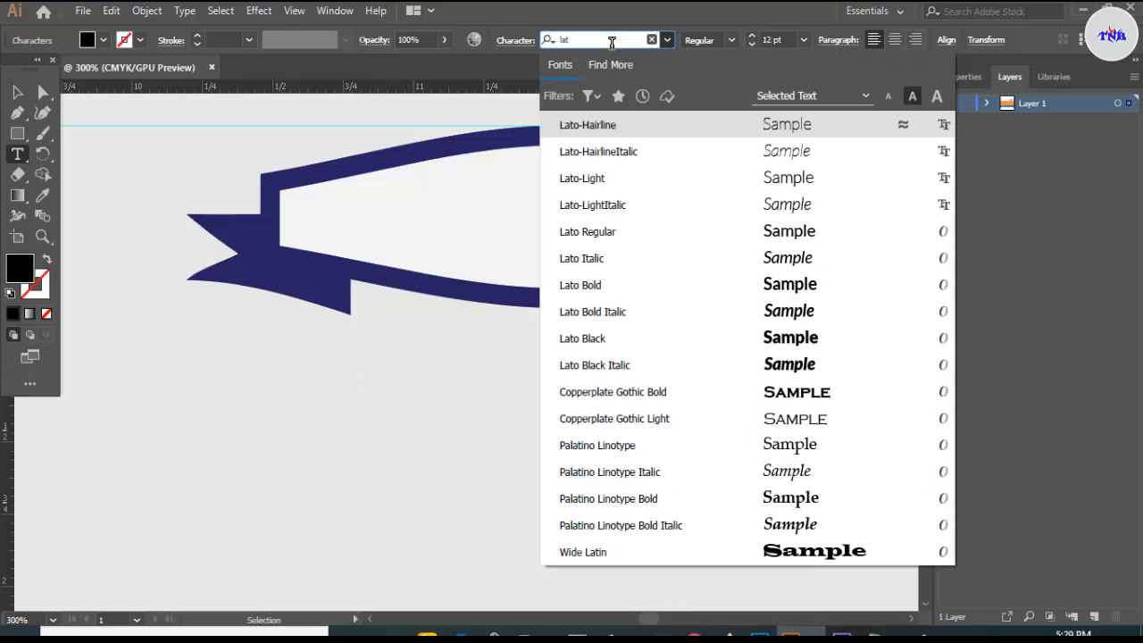
type("o")
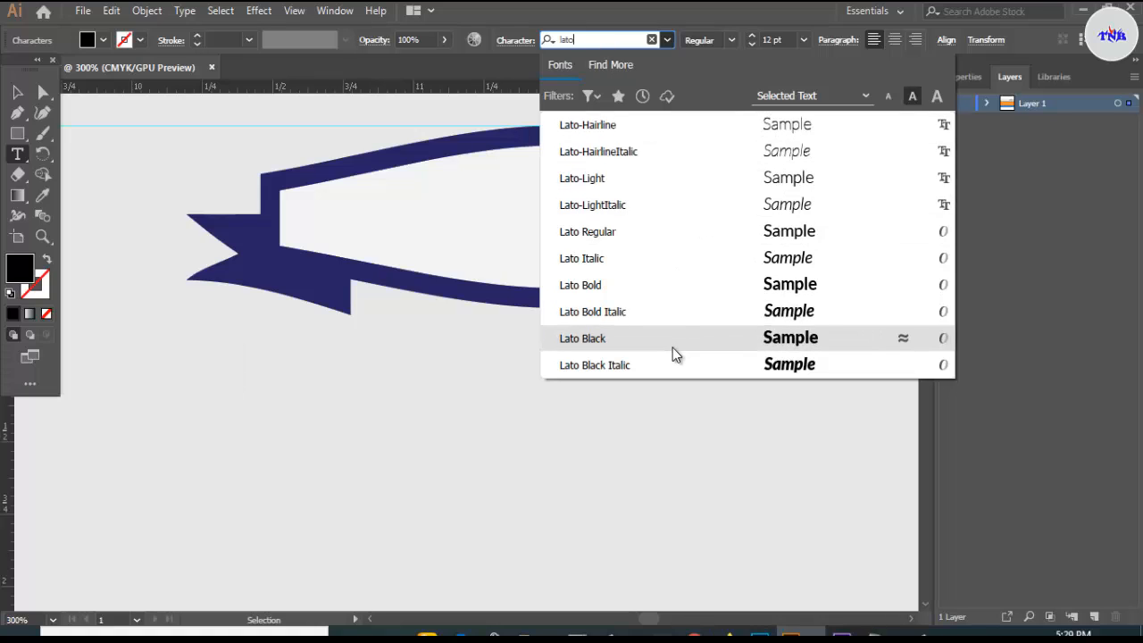
left_click(672, 347)
- Type 'Subject code:66643' and move it into the banner's white centre
type("S")
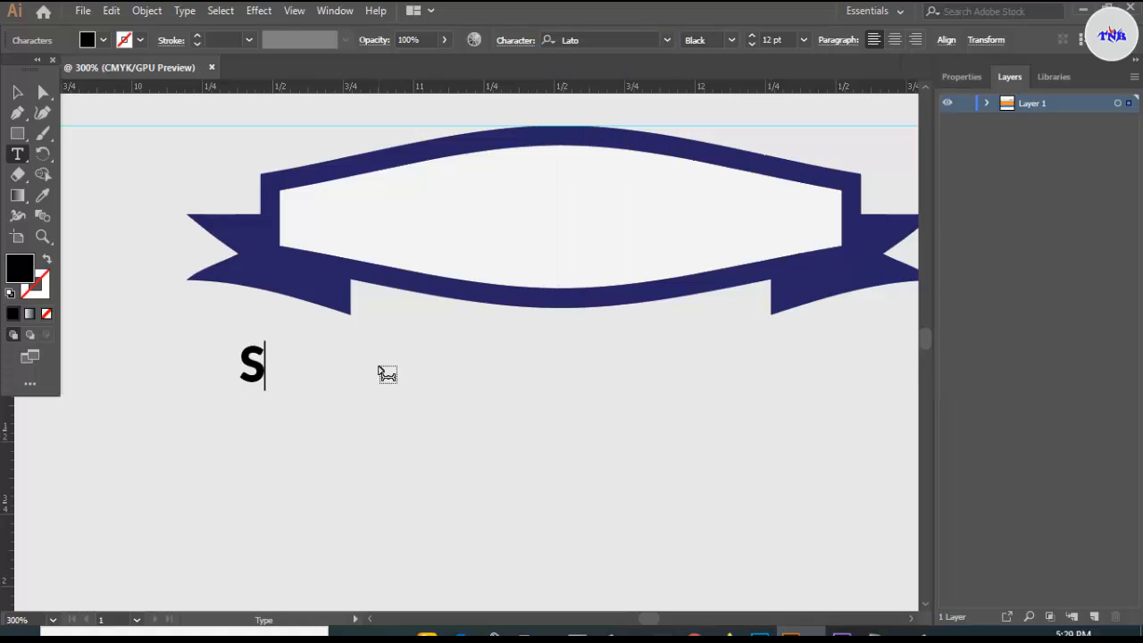
type("ubj")
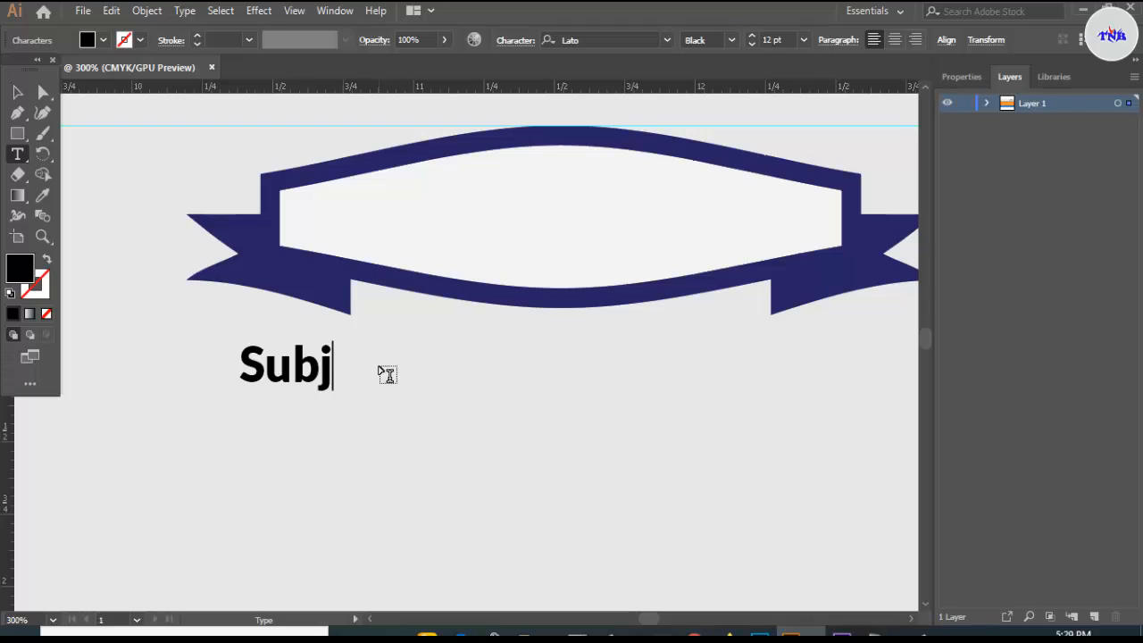
type("ect ")
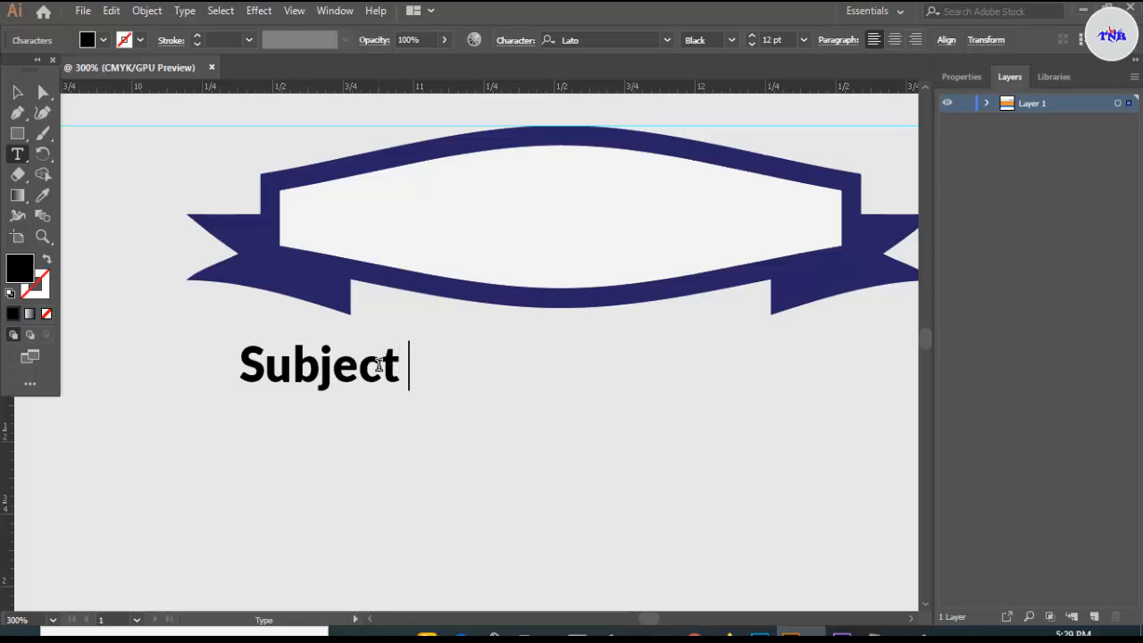
type("code")
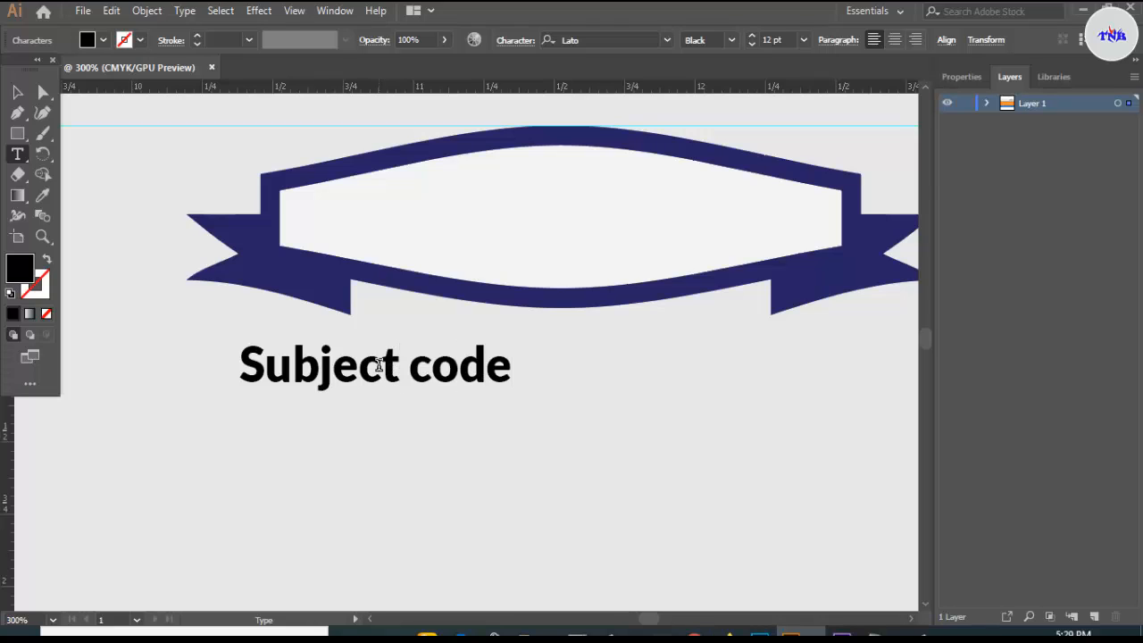
type(":666")
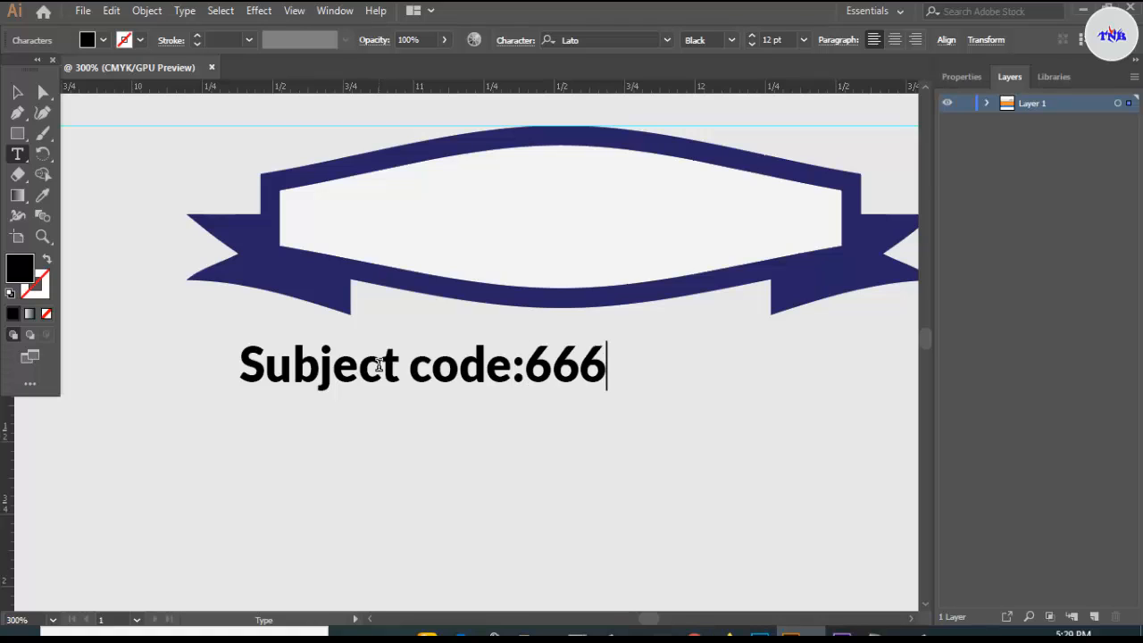
type("43")
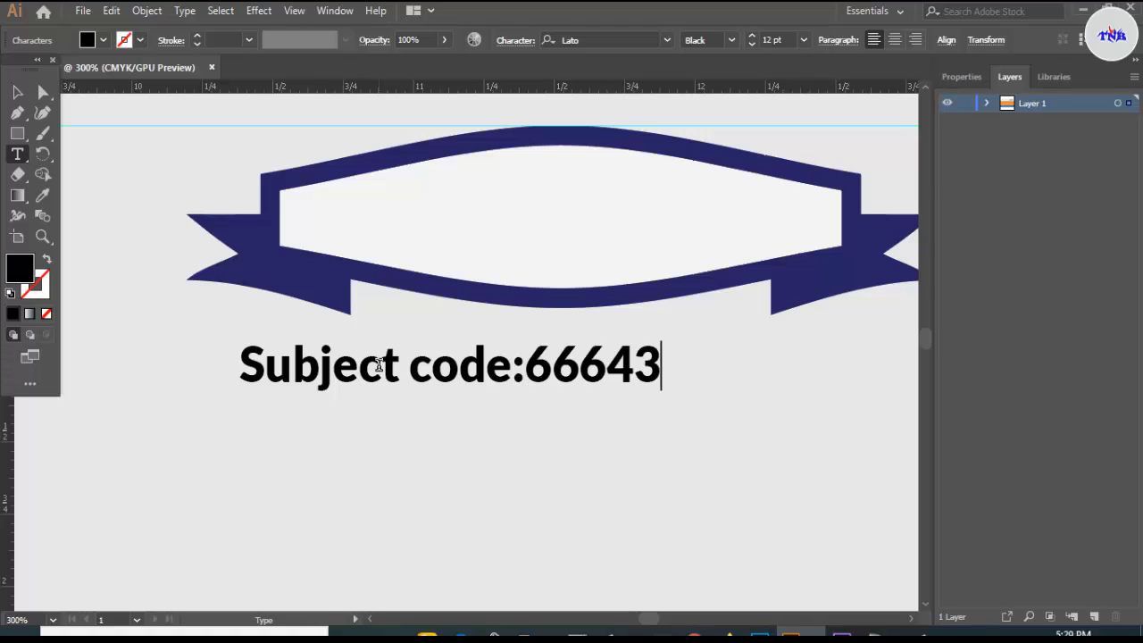
left_click(17, 92)
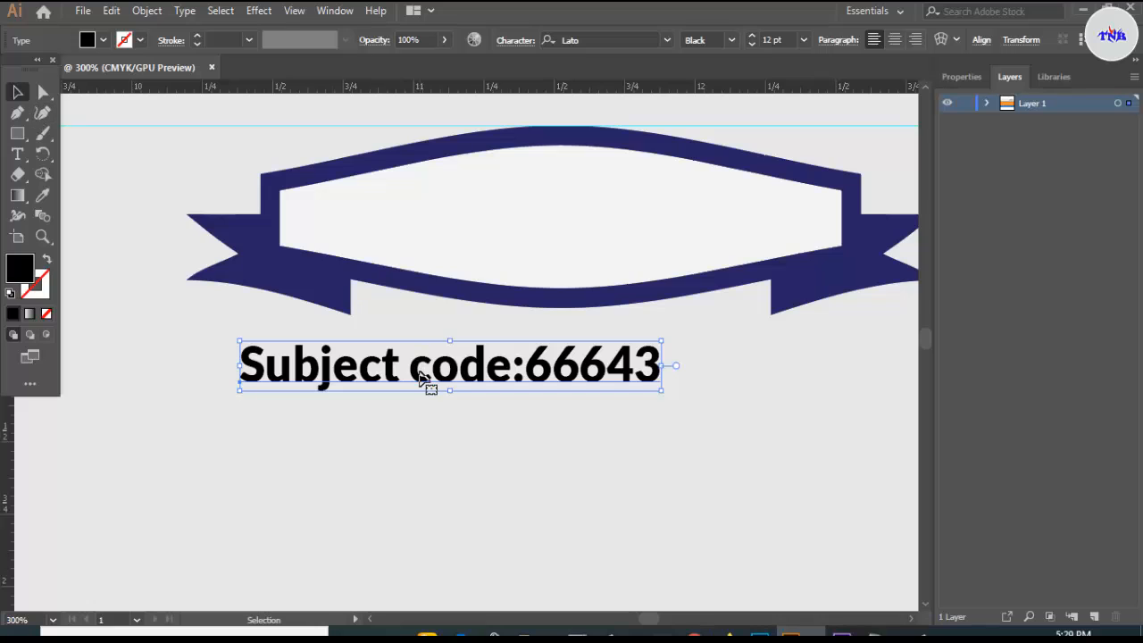
left_click_drag(420, 377, 527, 232)
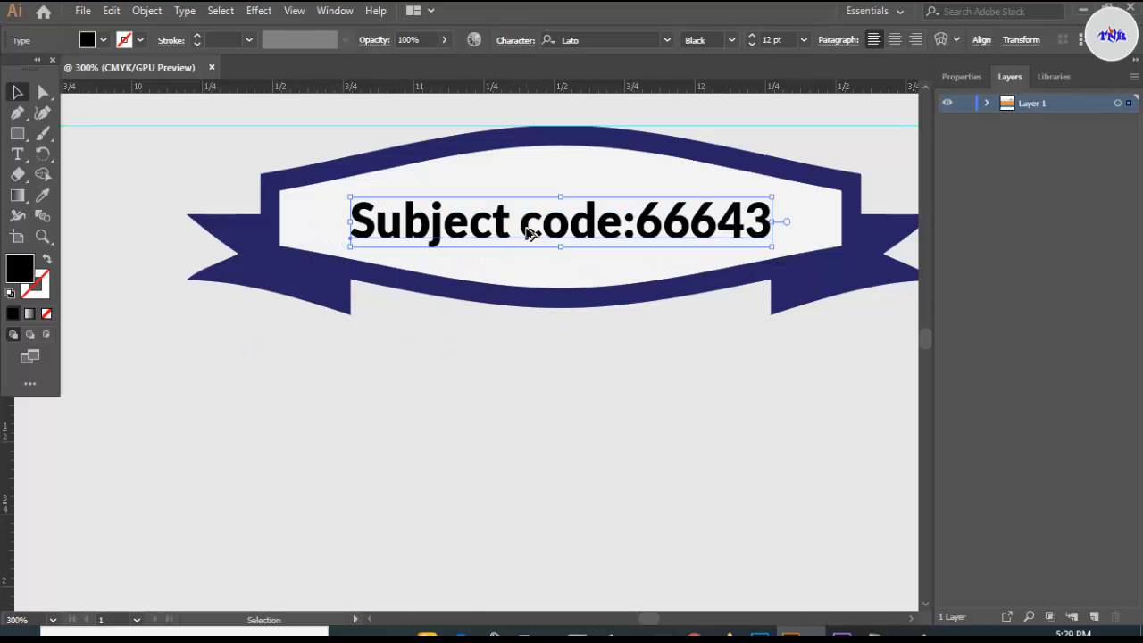
scroll(527, 232, "down", 5)
- Draw a wide rectangle below the Subject code ribbon reaching the artboard's right edge
left_click(589, 170)
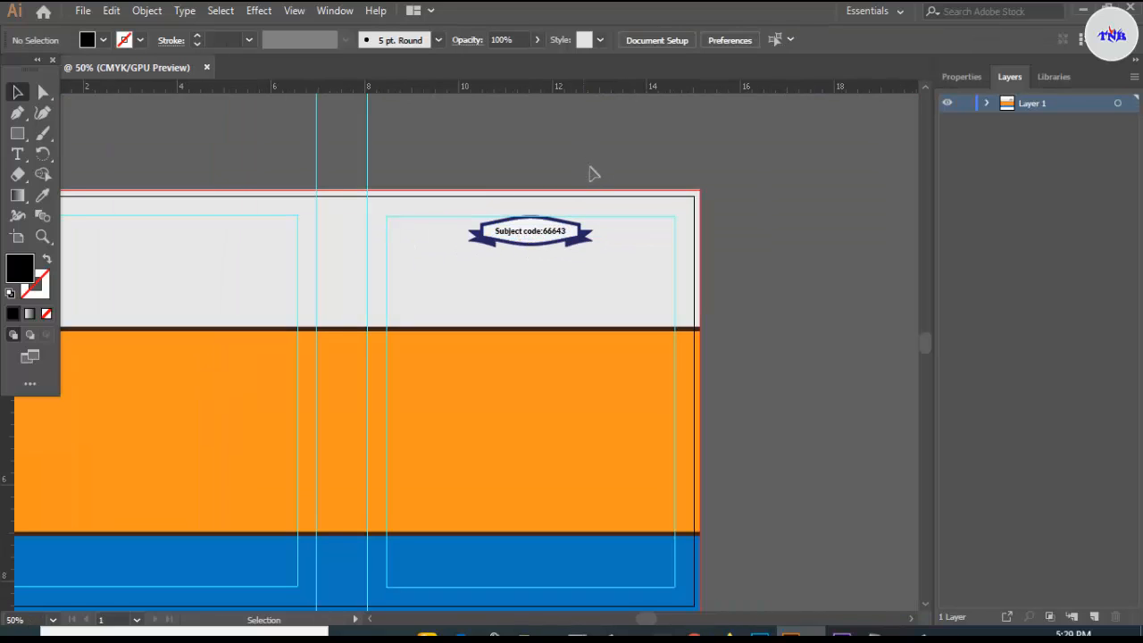
scroll(640, 260, "up", 2)
scroll(639, 261, "down", 2)
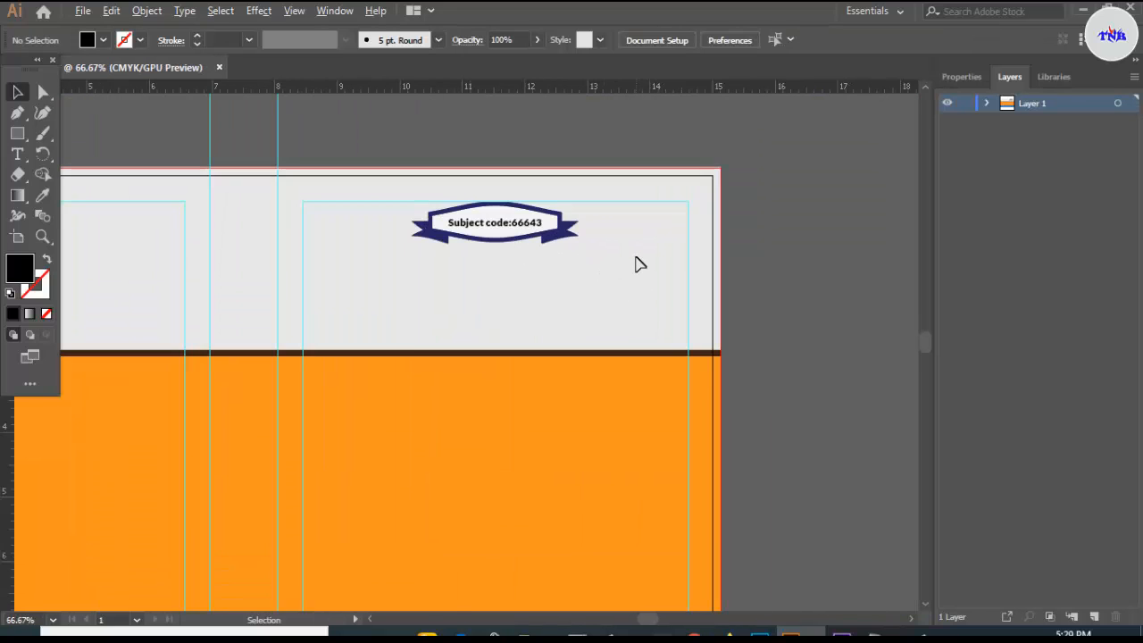
left_click(17, 133)
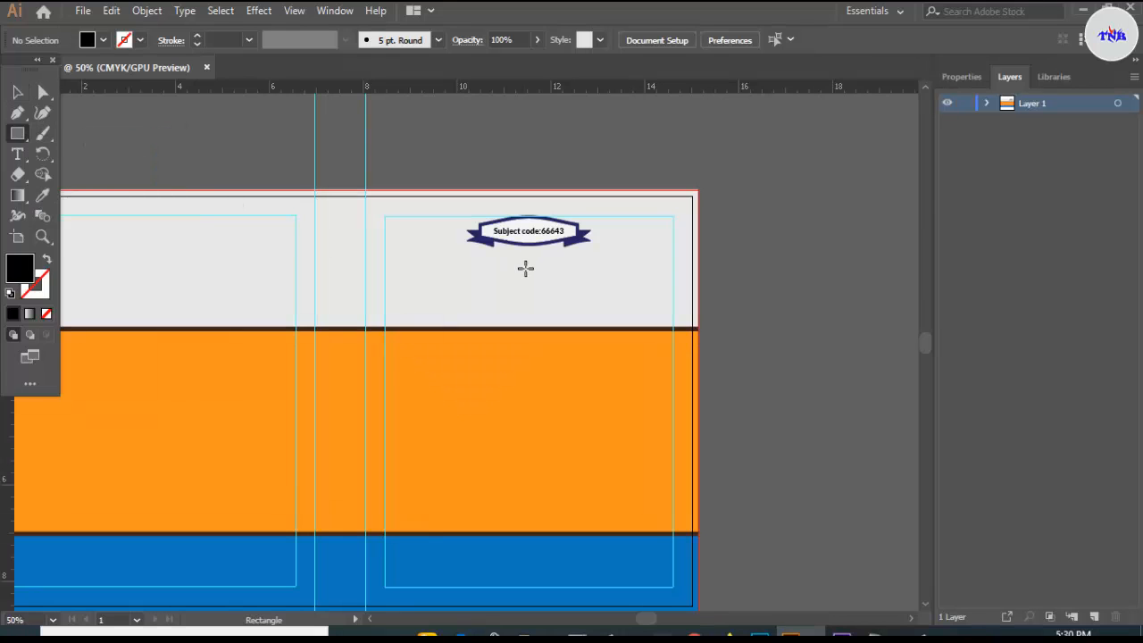
left_click_drag(432, 268, 695, 303)
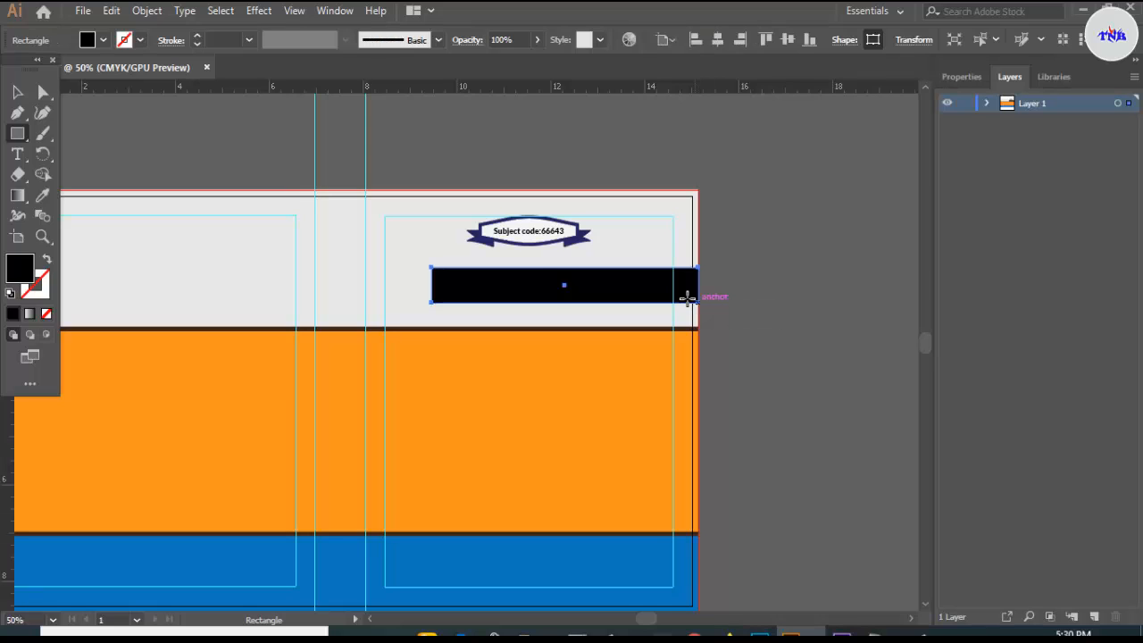
- Fill the new bar with the navy swatch
key("v")
left_click(102, 40)
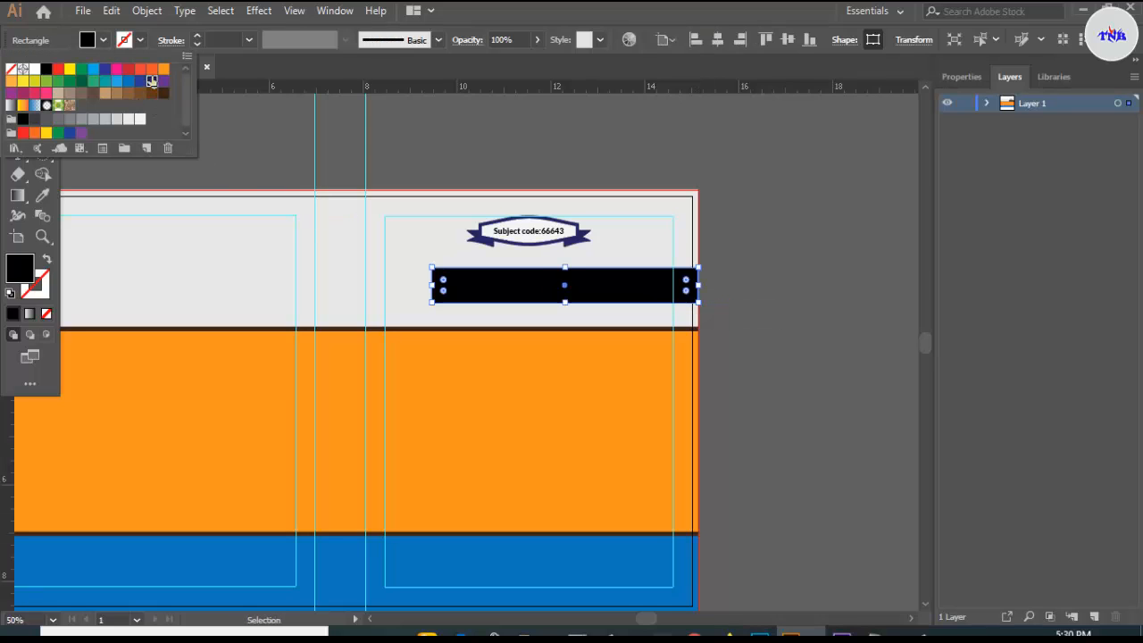
left_click(152, 81)
left_click(792, 206)
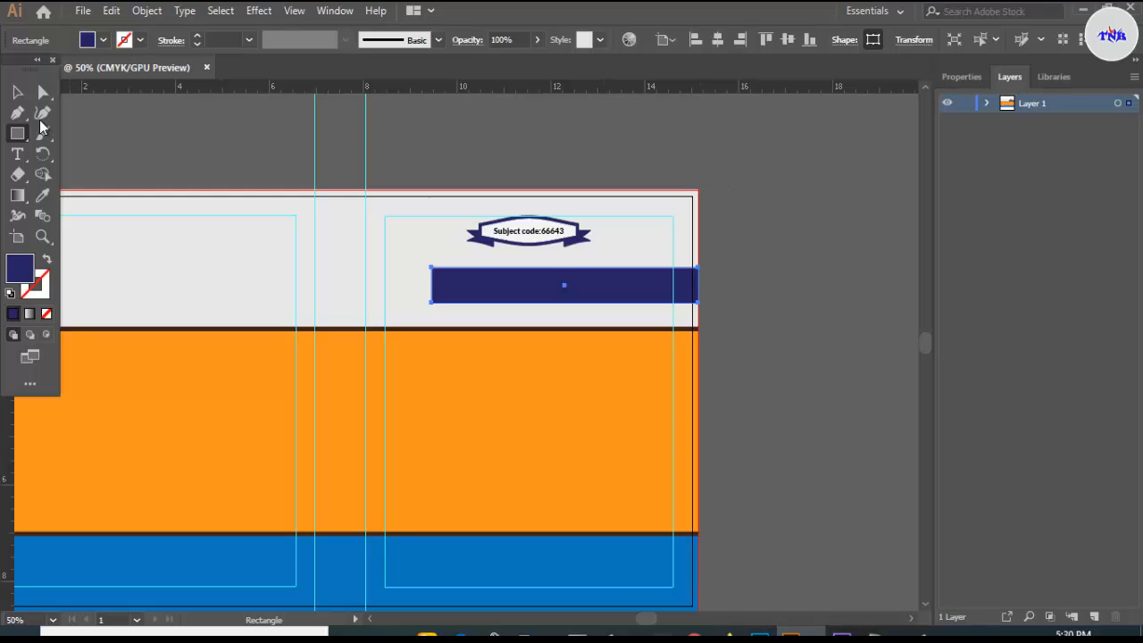
left_click(429, 151)
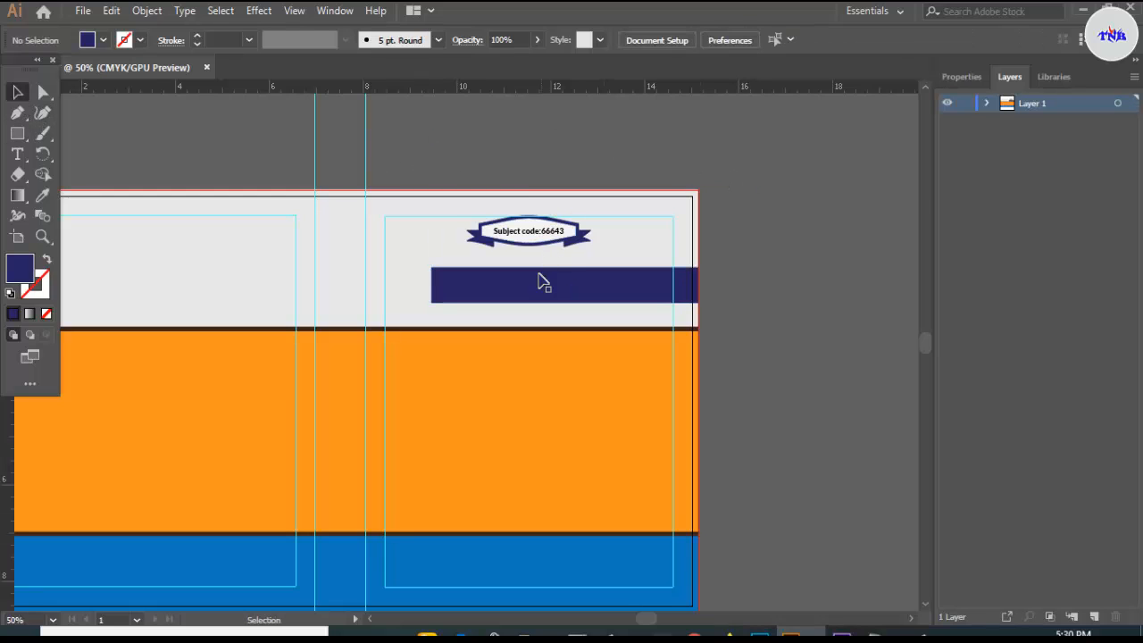
scroll(531, 289, "up", 1)
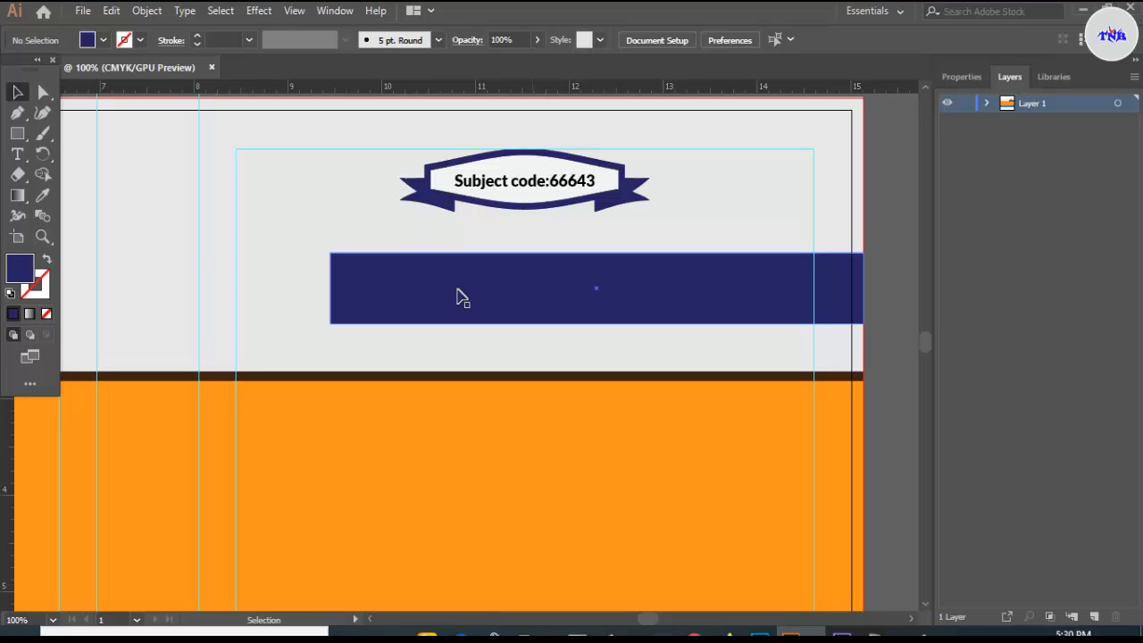
- Type the title 'Network & Data Center Operation' at 24 pt on the navy bar
left_click(17, 154)
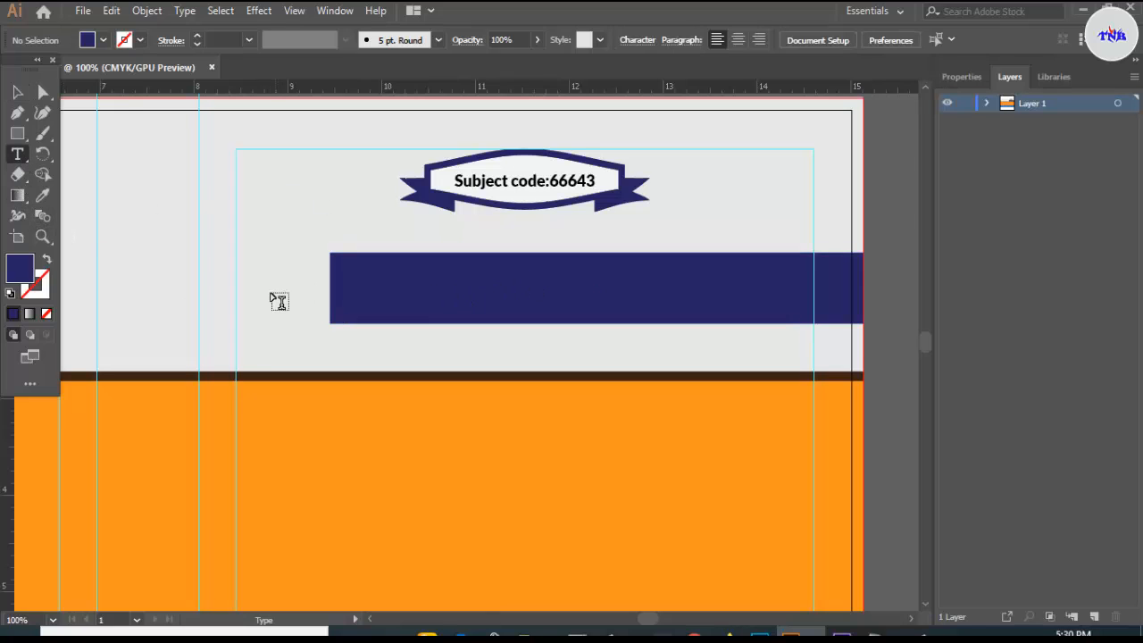
left_click(360, 286)
key("BackSpace")
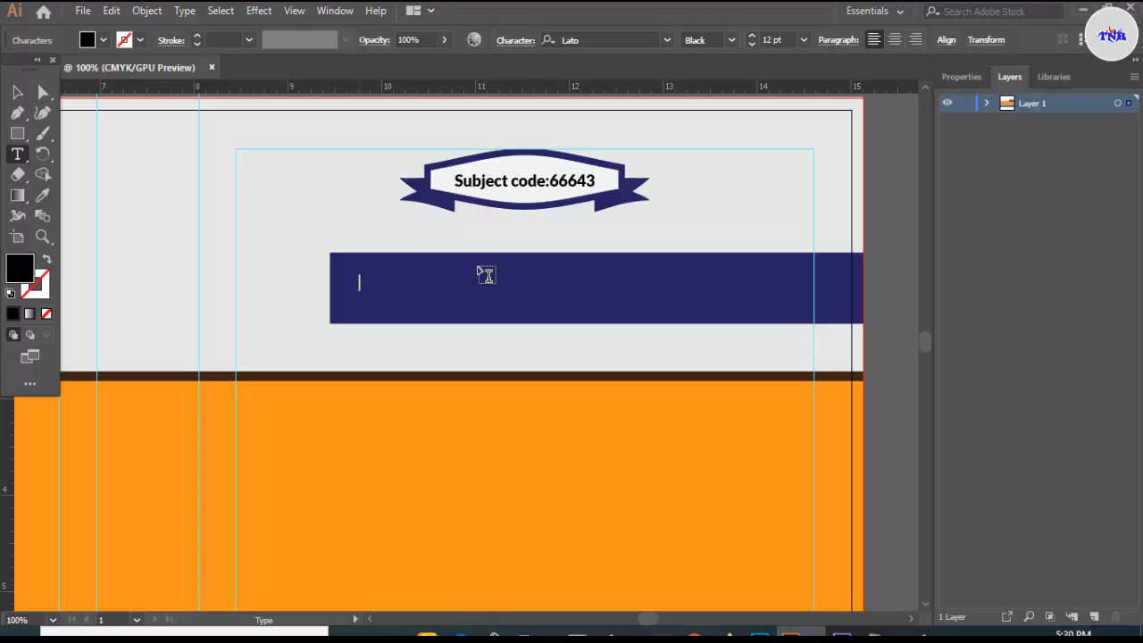
left_click(803, 39)
left_click(817, 260)
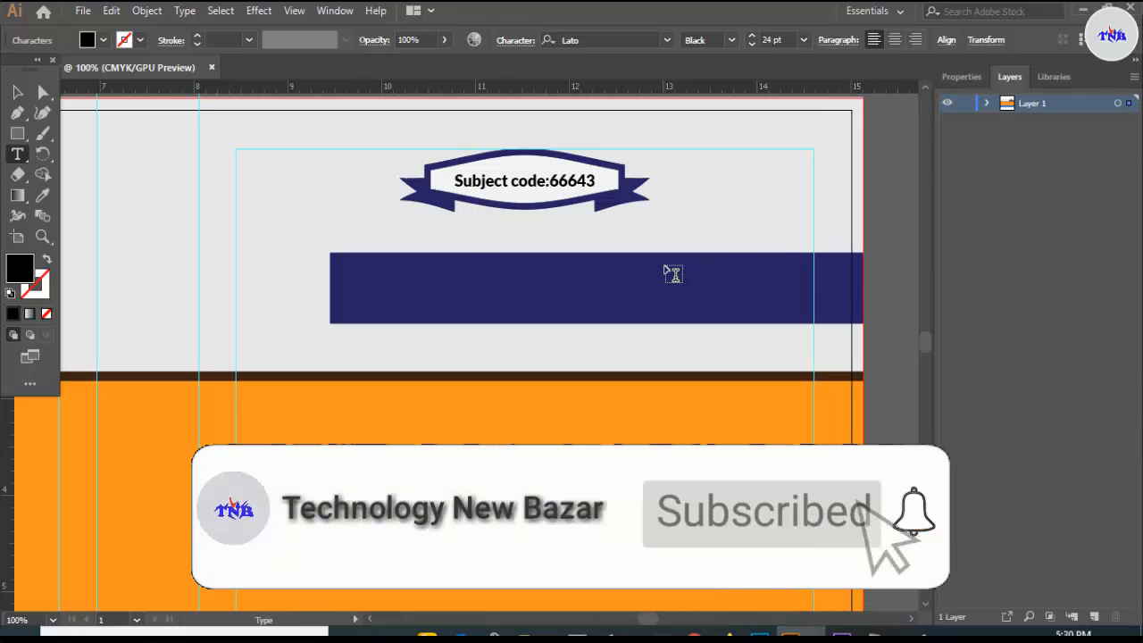
type("Network ")
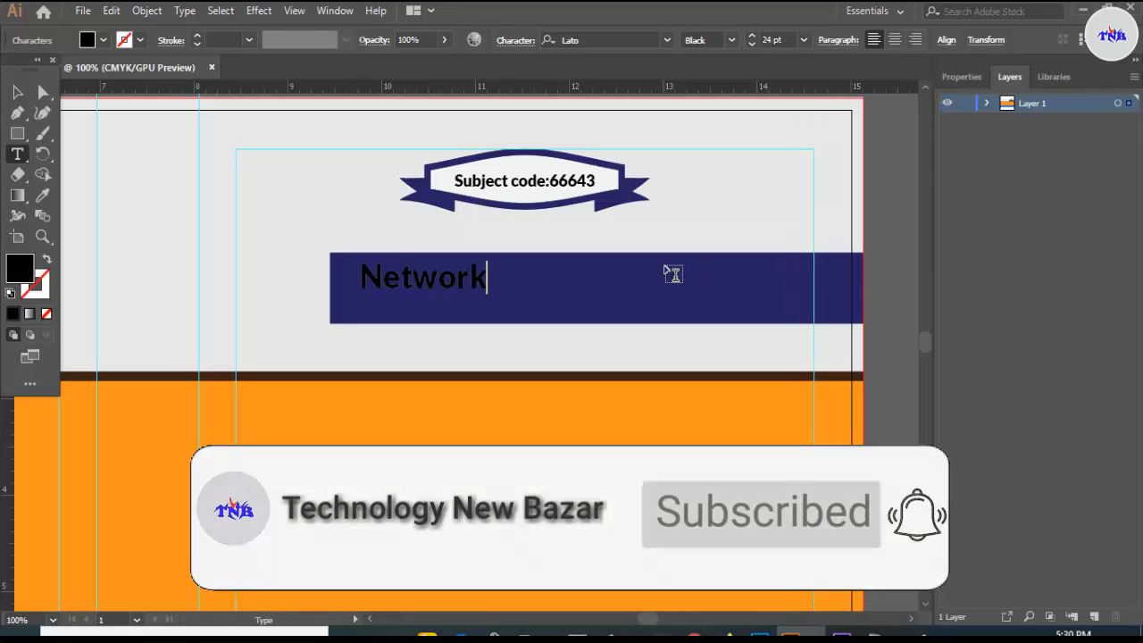
type("%")
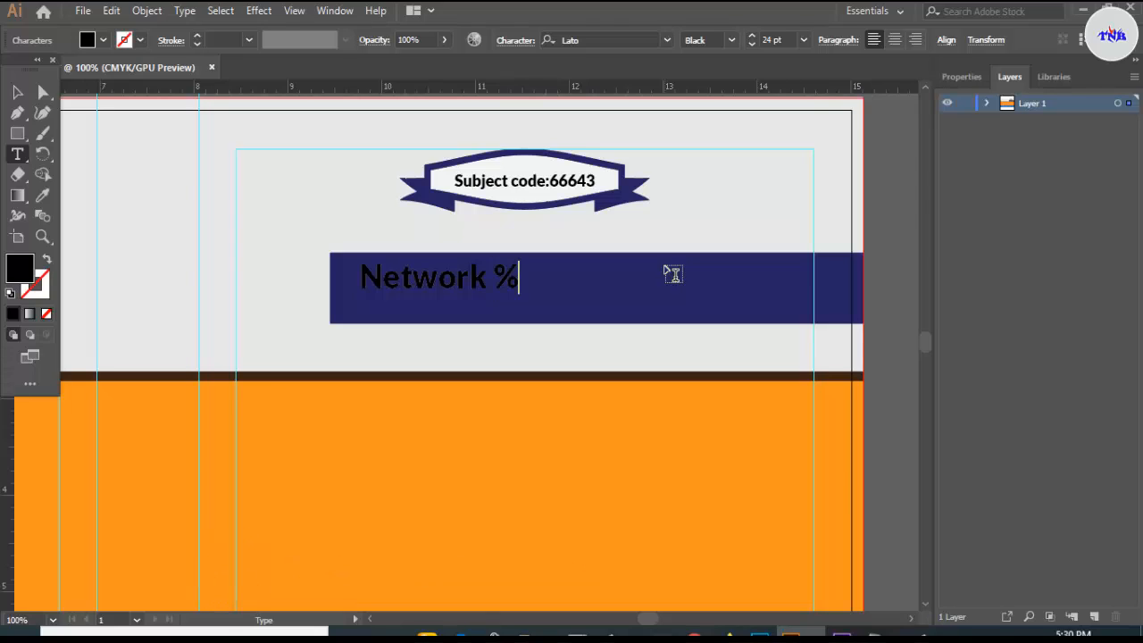
key("BackSpace")
type("& Data")
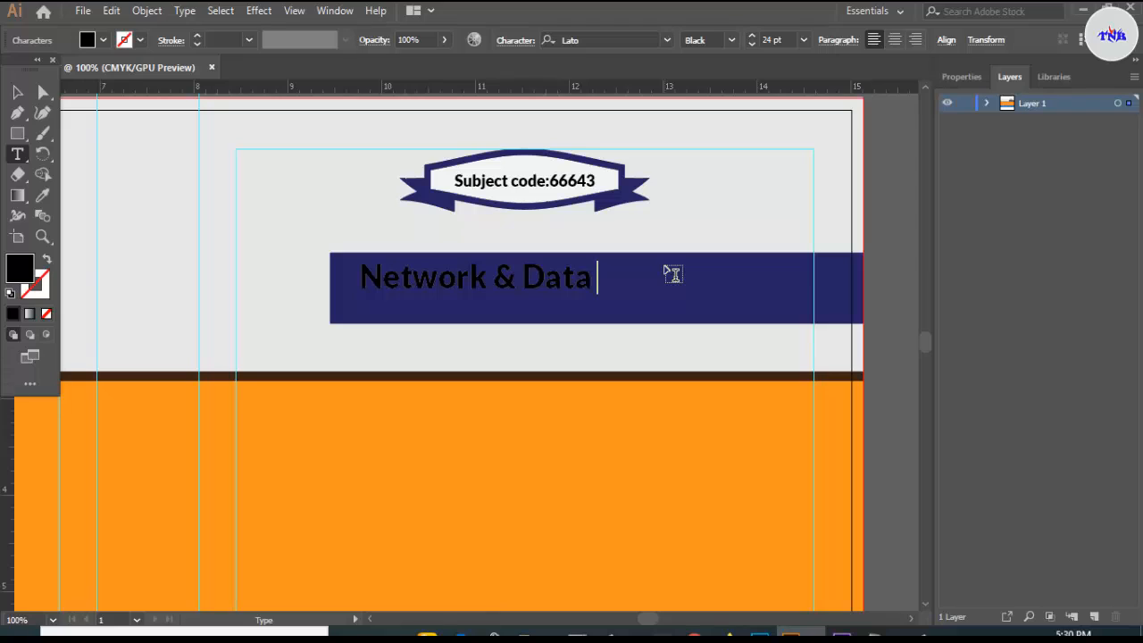
type(" Center Op")
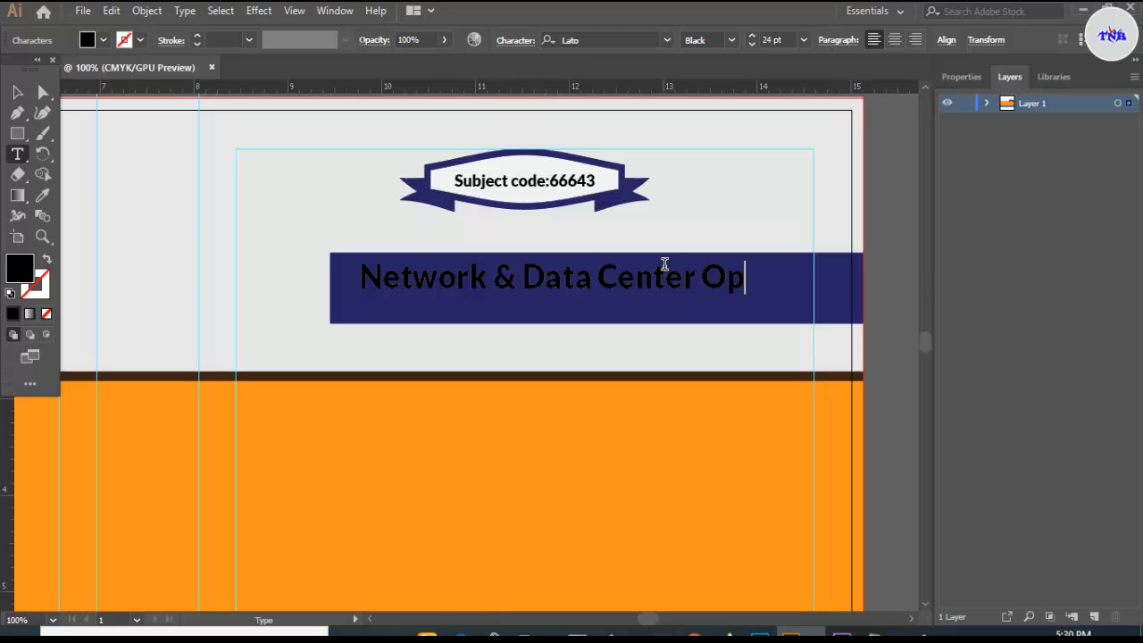
type("eration")
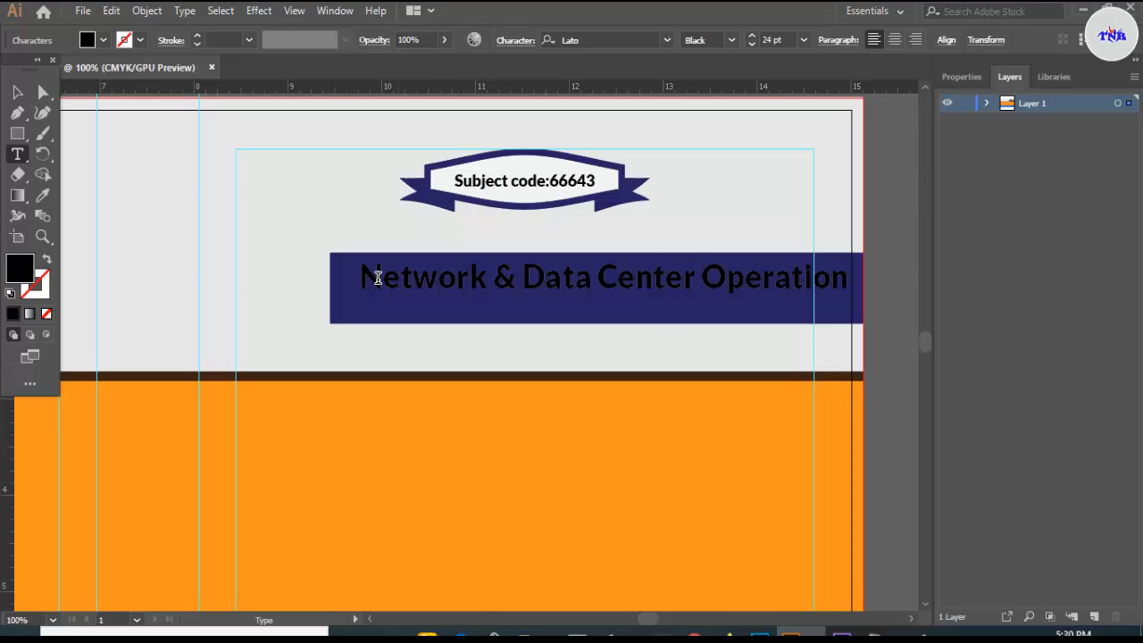
- Colour the title text light grey and shift it left within the bar
left_click_drag(360, 276, 858, 325)
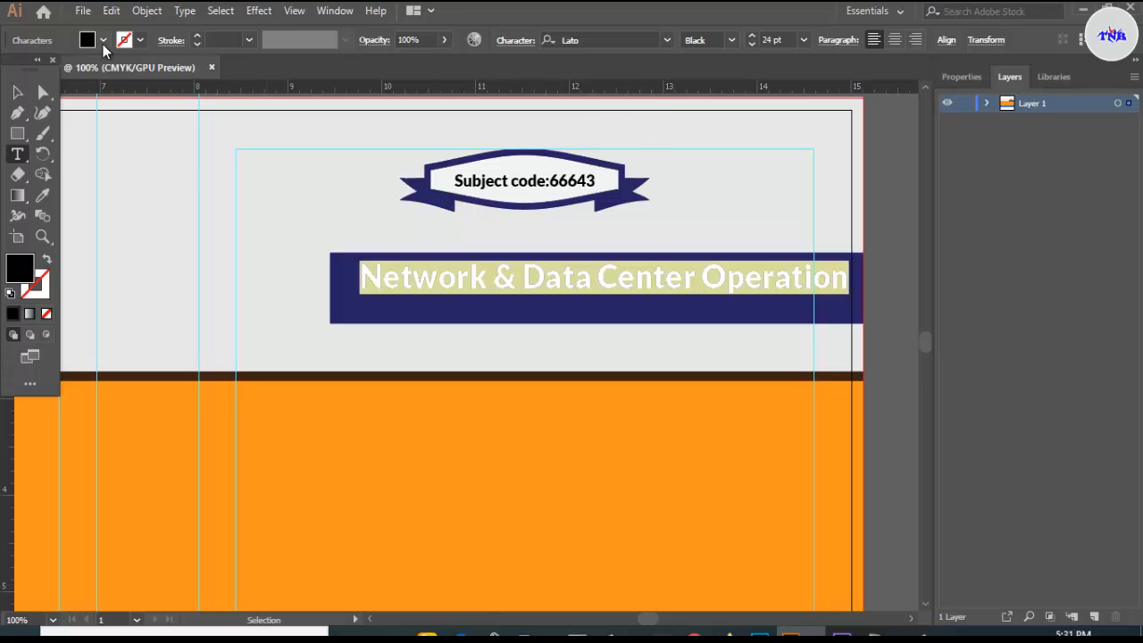
left_click(103, 40)
left_click(128, 121)
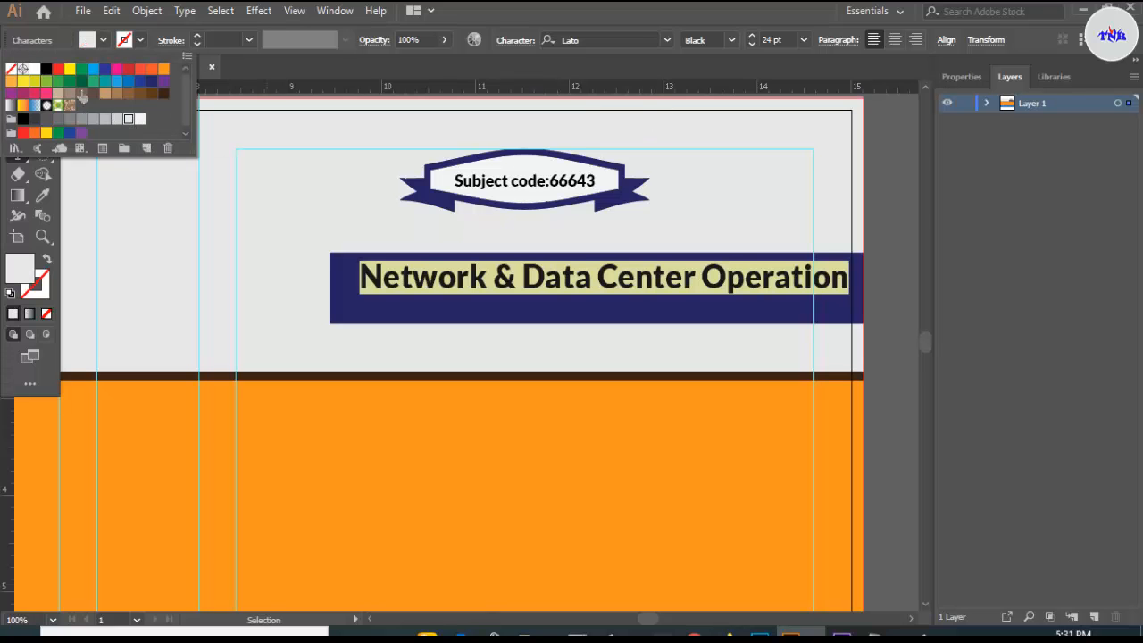
left_click(17, 92)
left_click_drag(625, 281, 604, 292)
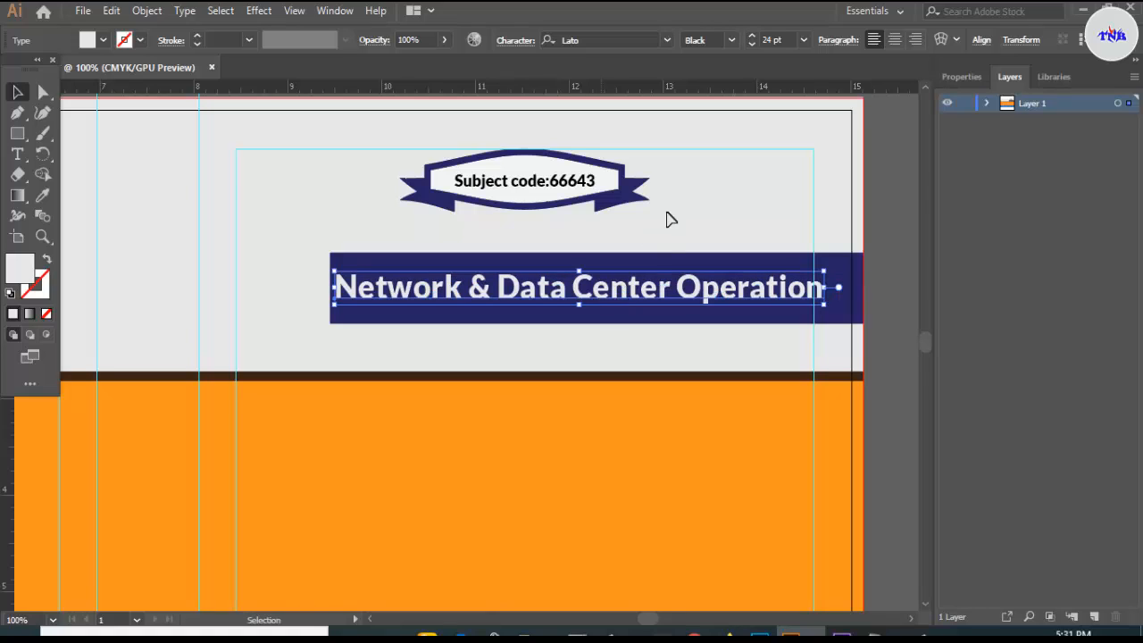
- Reduce the title to 22 pt and nudge it into position on the bar
left_click(770, 40)
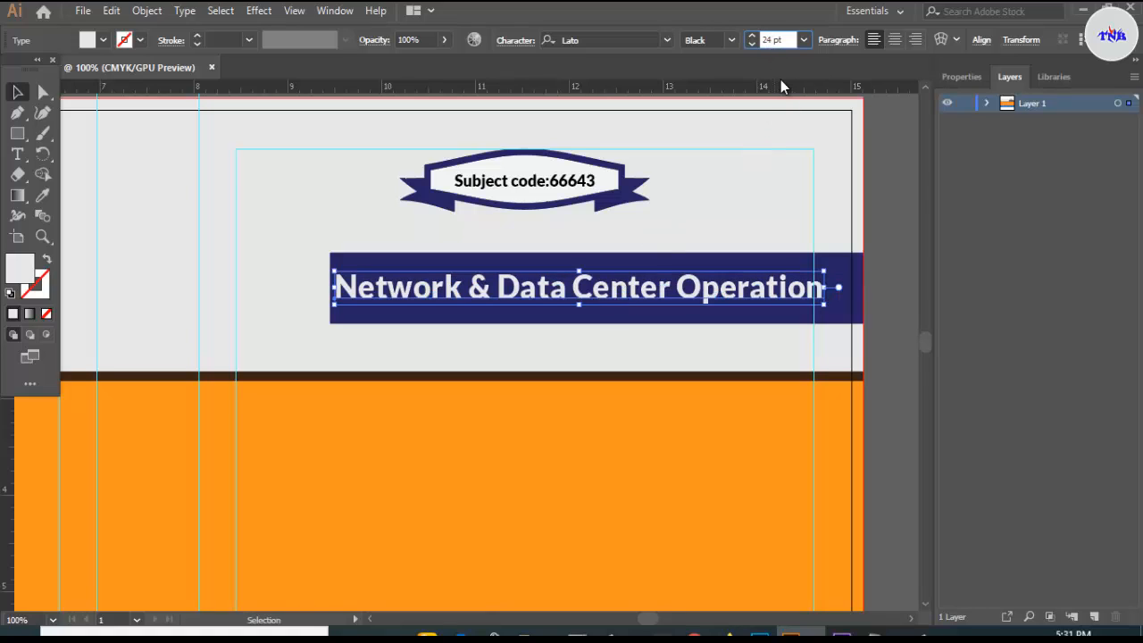
type("2")
key("Return")
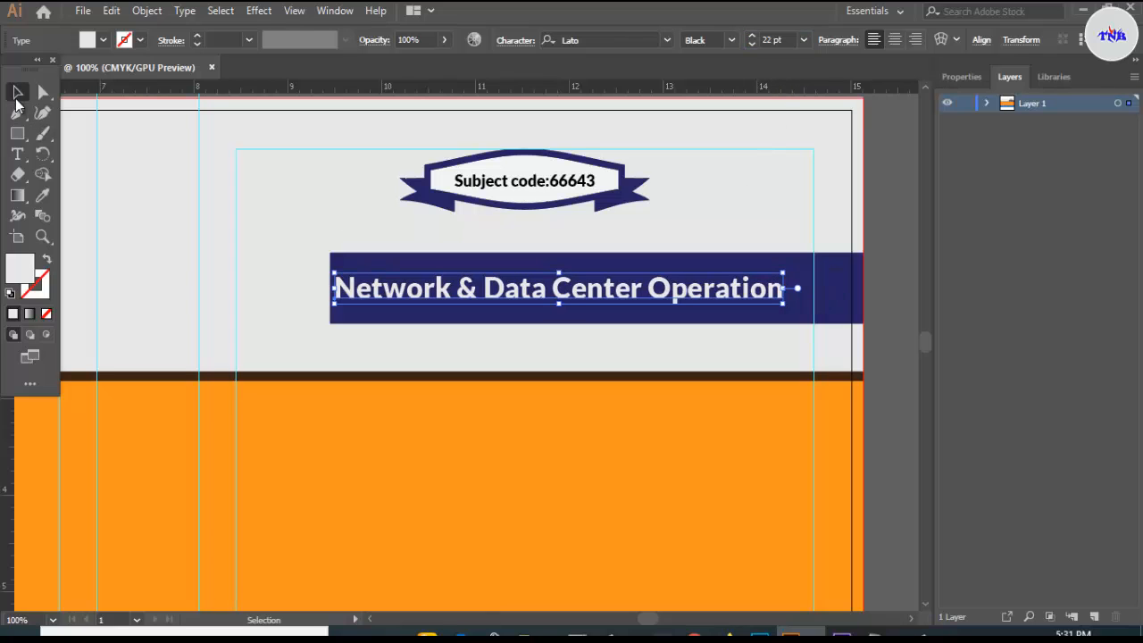
left_click_drag(525, 297, 541, 298)
key("Up")
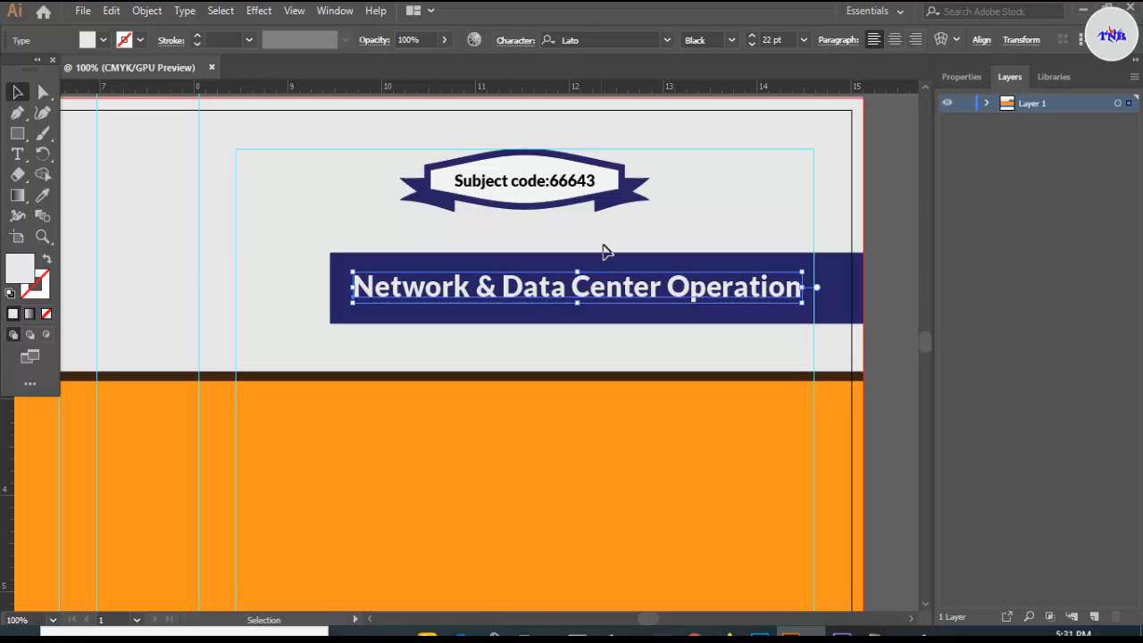
left_click(675, 192)
scroll(675, 192, "down", 3)
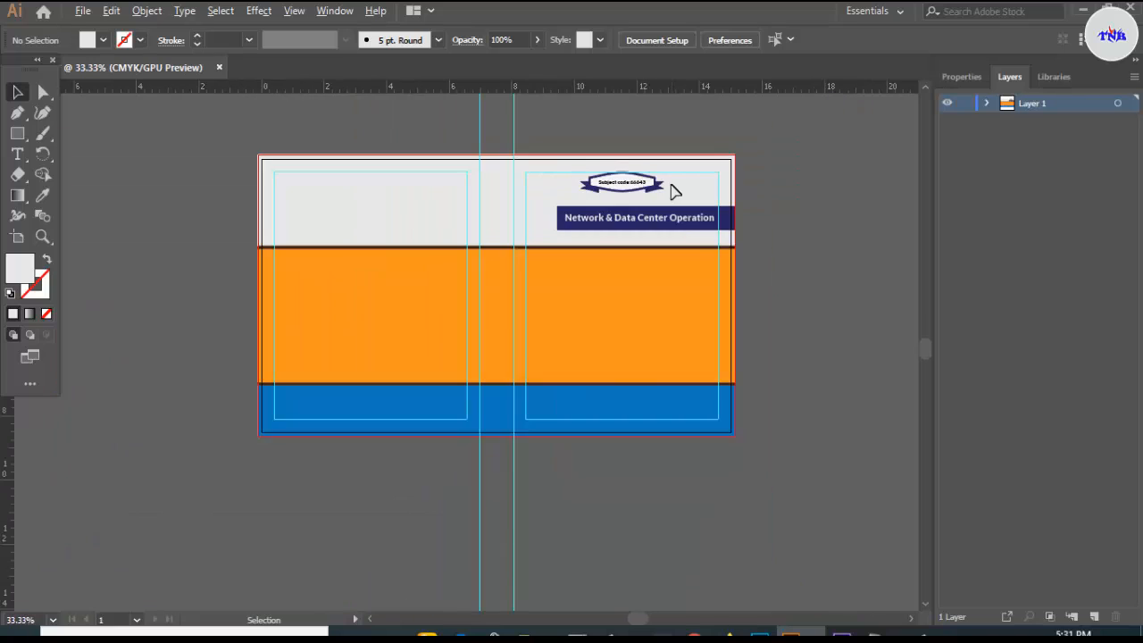
scroll(676, 193, "up", 1)
scroll(676, 193, "down", 1)
- Open the 3D Symbols library, page to Artistic Textures, and drag Crosshatch onto the top-right corner
left_click(335, 11)
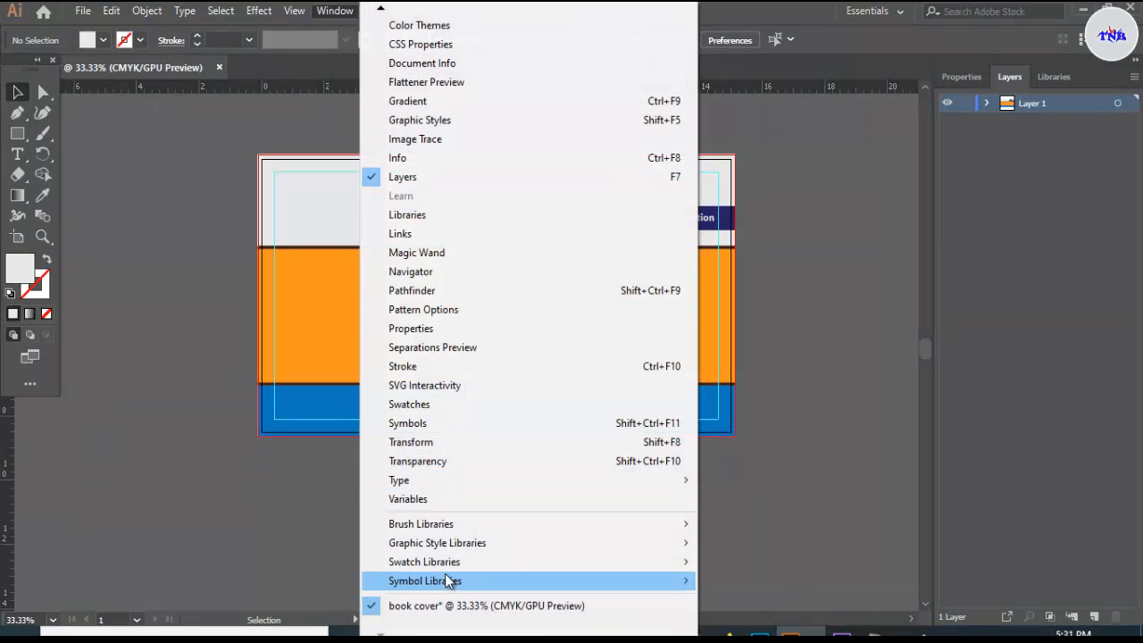
mouse_move(427, 582)
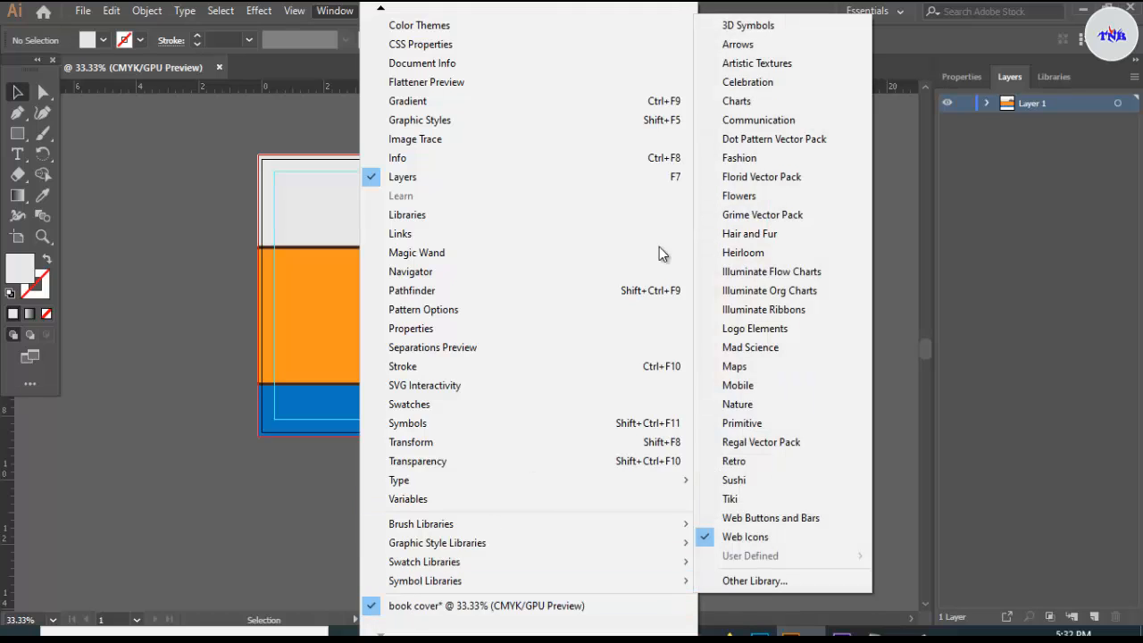
left_click(750, 25)
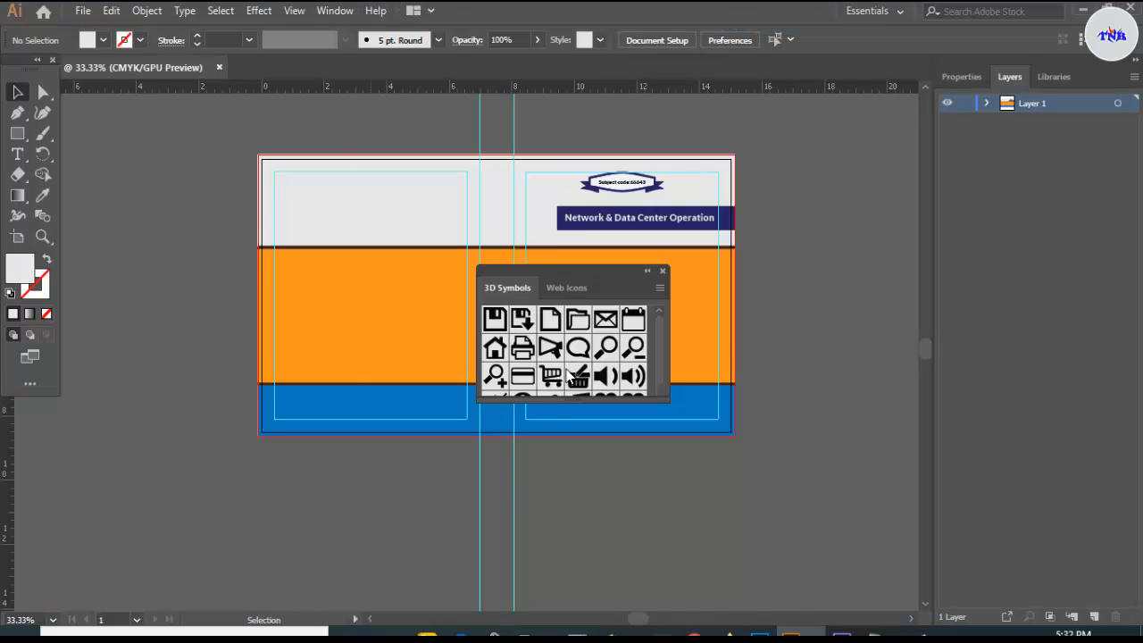
left_click_drag(561, 401, 551, 509)
left_click(535, 501)
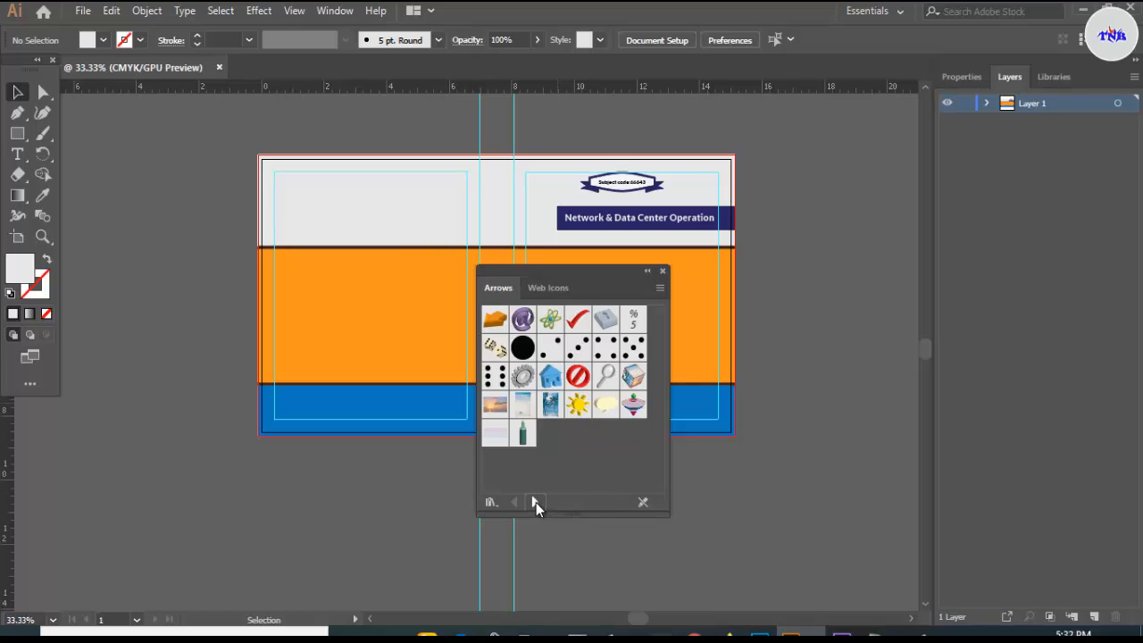
left_click(535, 502)
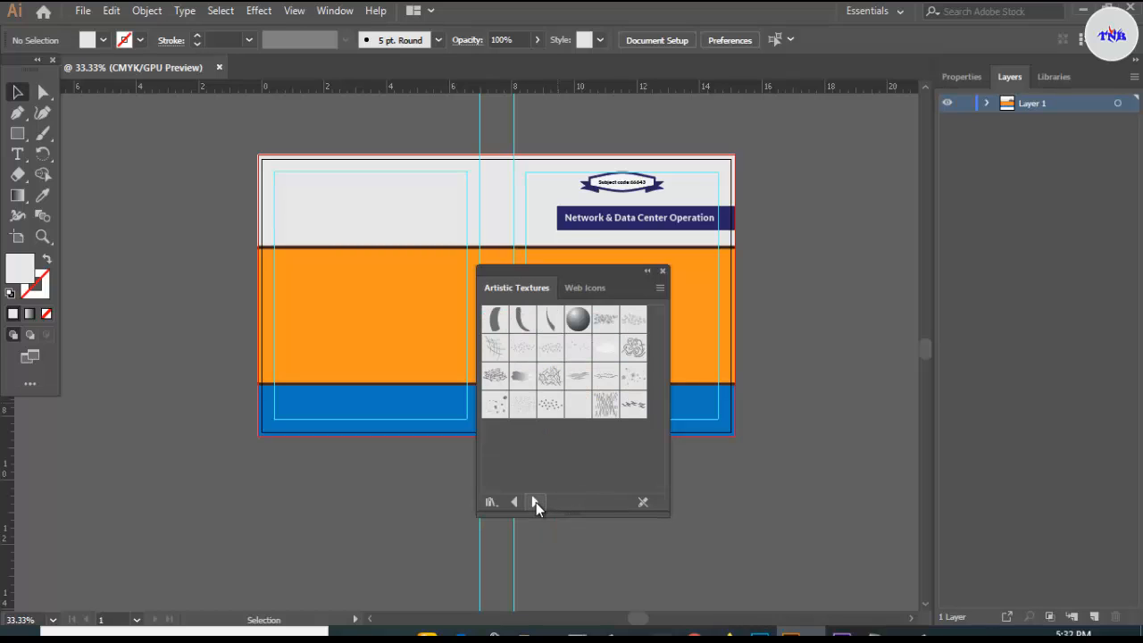
left_click_drag(496, 348, 857, 271)
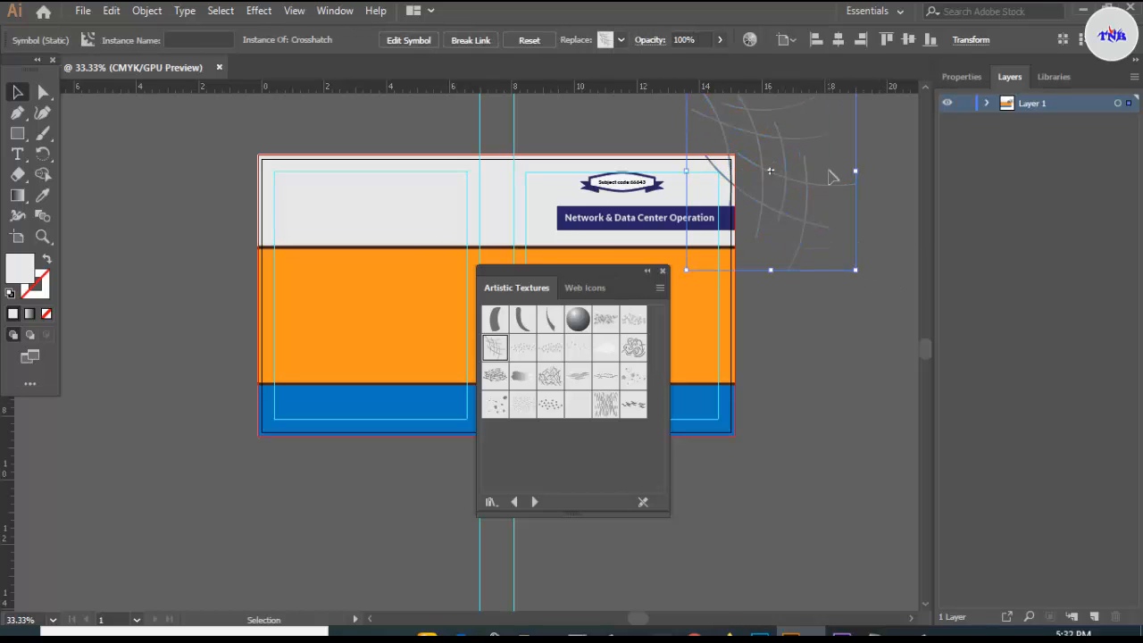
- Expand the Crosshatch symbol into editable paths and colour its lines navy
left_click(663, 270)
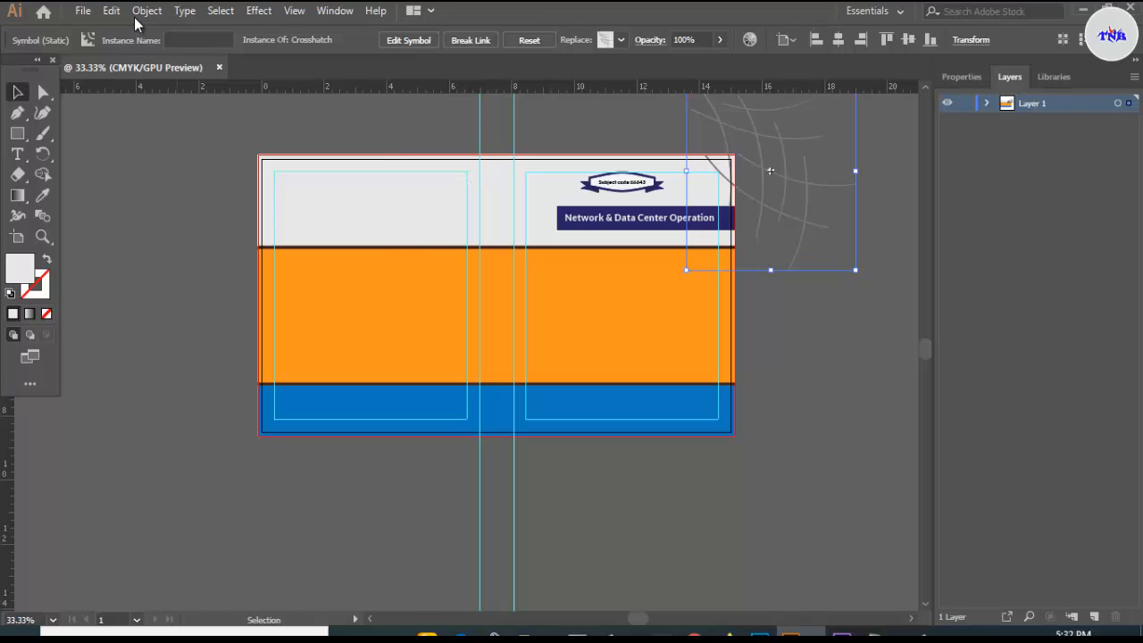
left_click(145, 11)
left_click(218, 189)
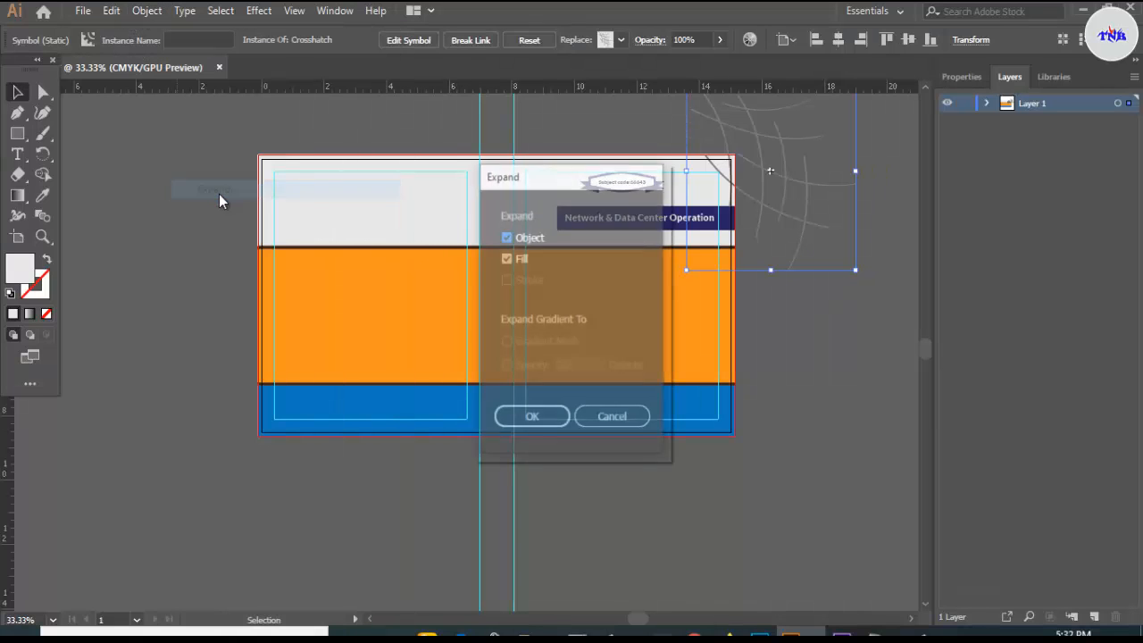
left_click(533, 416)
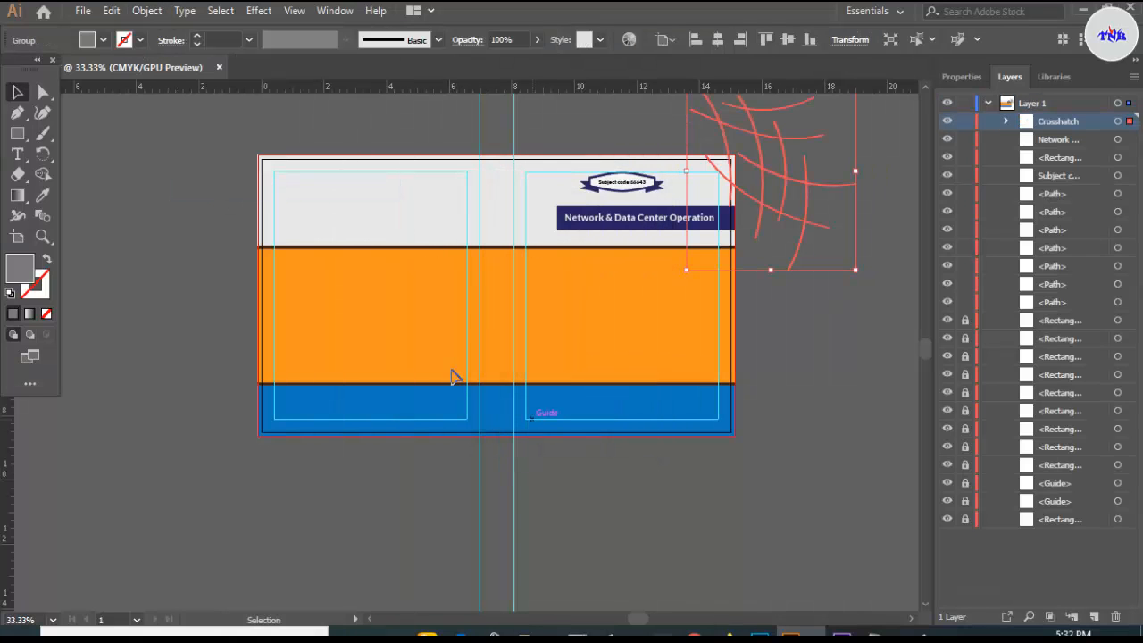
left_click(93, 42)
left_click(152, 81)
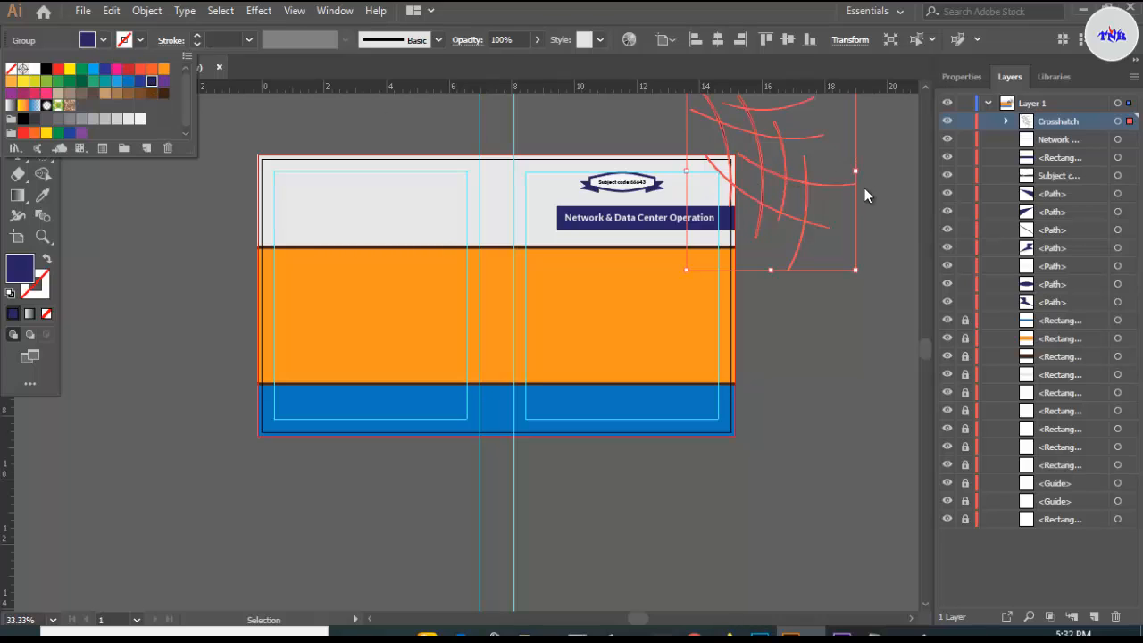
left_click(857, 269)
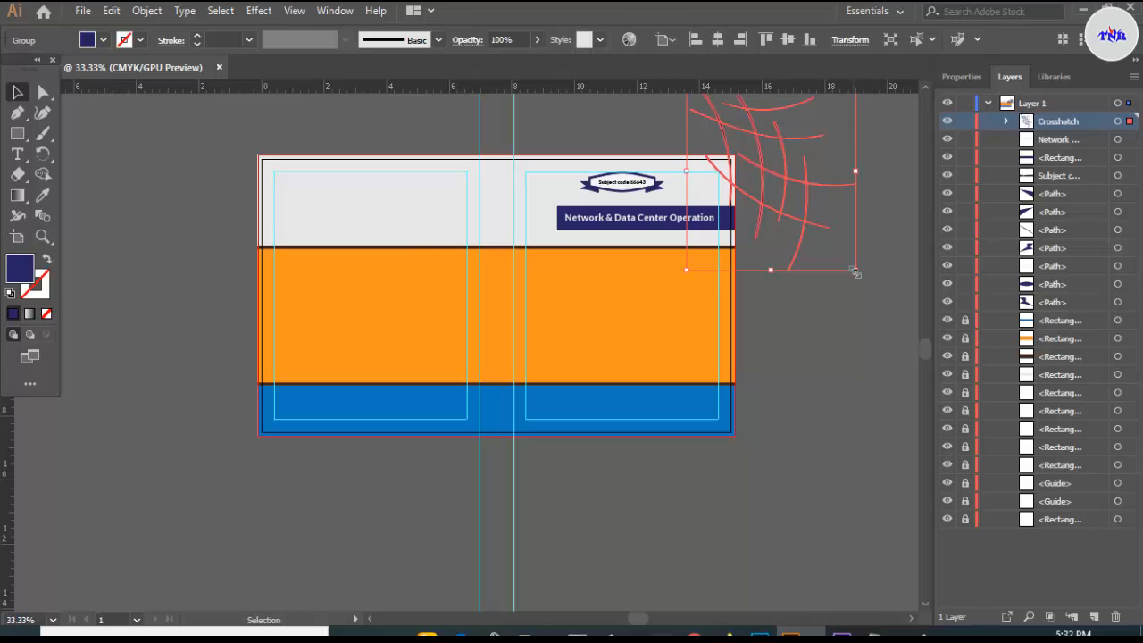
- Shrink, rotate clockwise, and move the crosshatch onto the front cover's top corner
left_click_drag(855, 271, 830, 242)
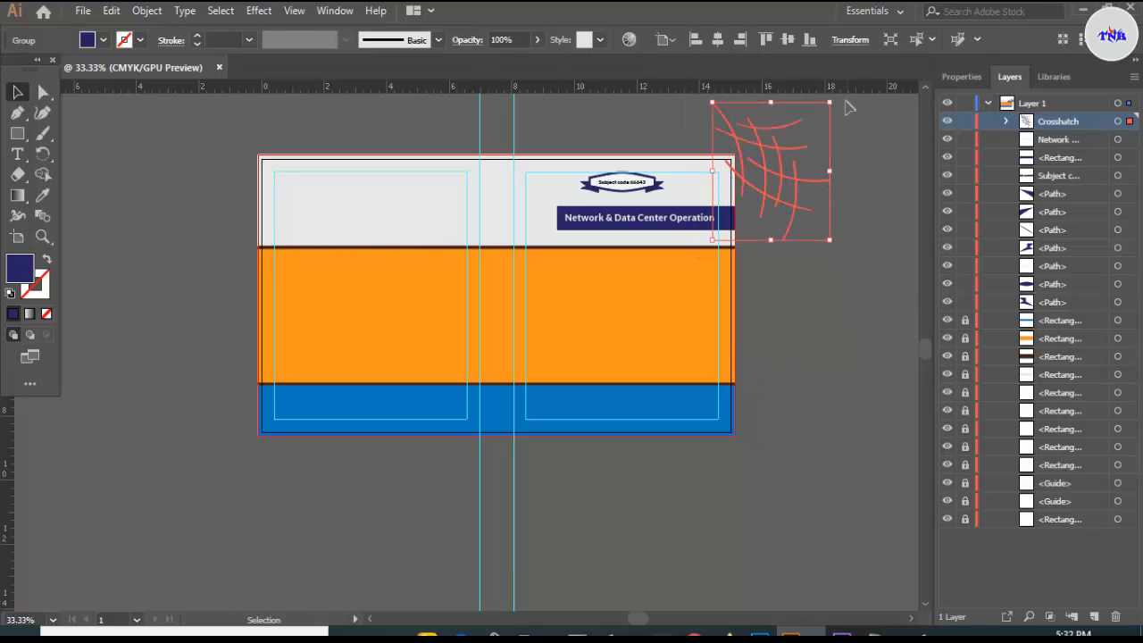
left_click_drag(839, 98, 844, 257)
left_click_drag(784, 175, 666, 208)
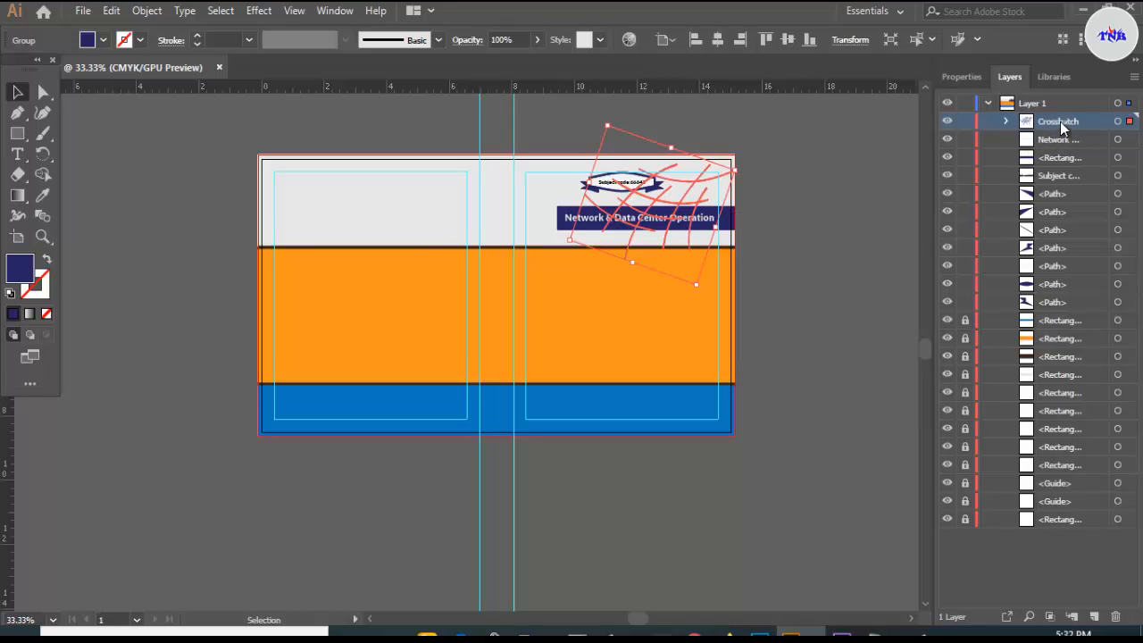
- Send the Crosshatch group behind the cover band shapes in the Layers panel
left_click_drag(1061, 124, 1051, 365)
left_click_drag(1059, 130, 1036, 368)
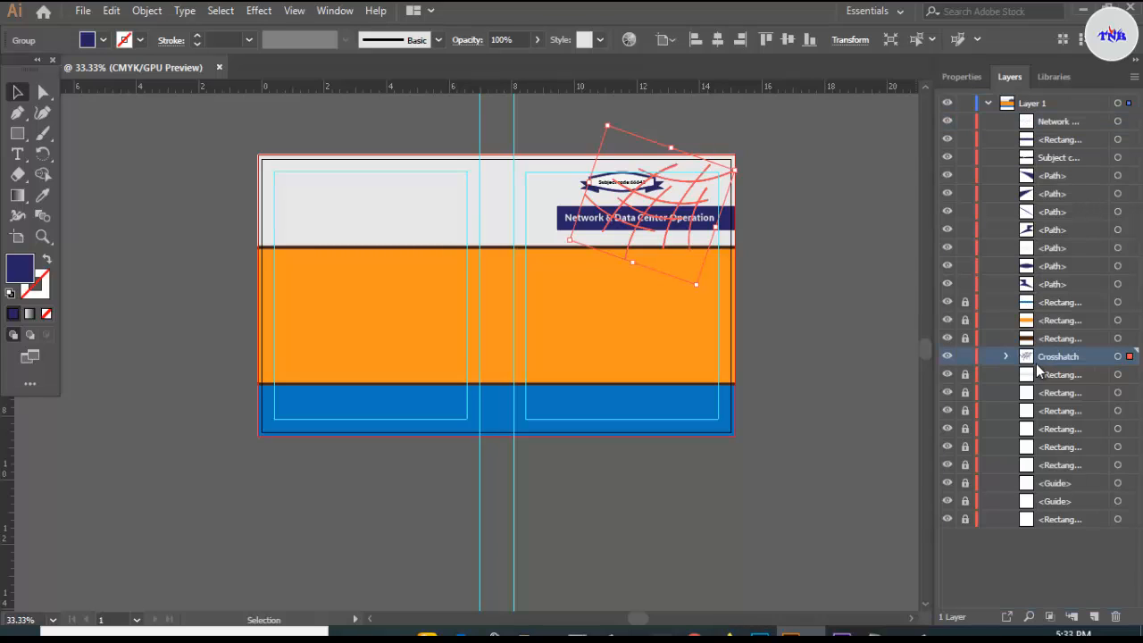
left_click(824, 223)
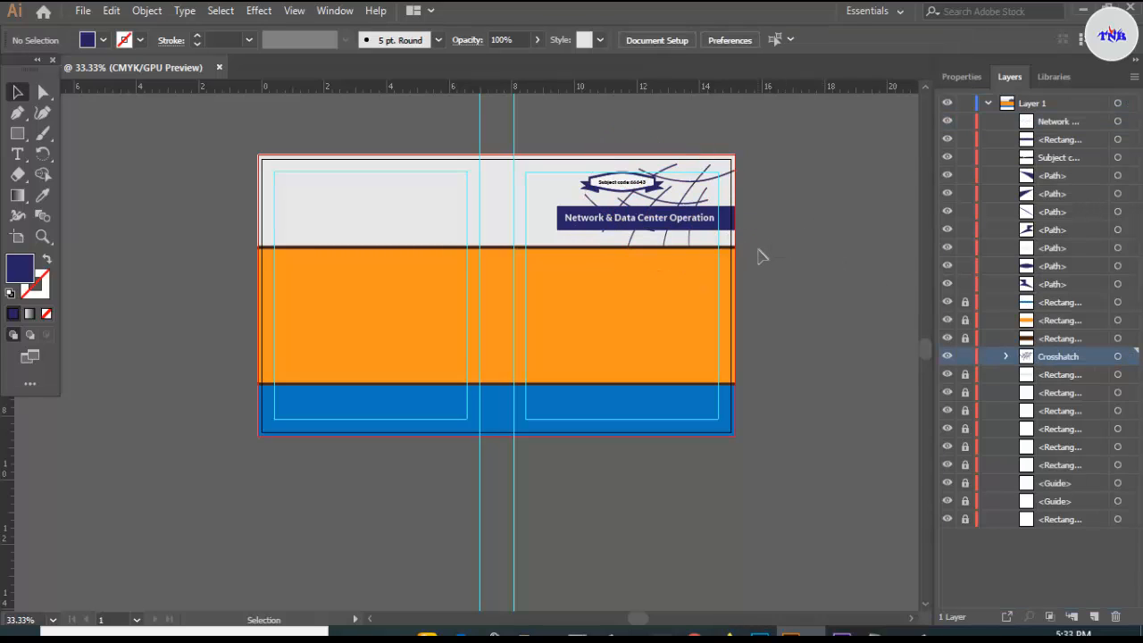
left_click(690, 184)
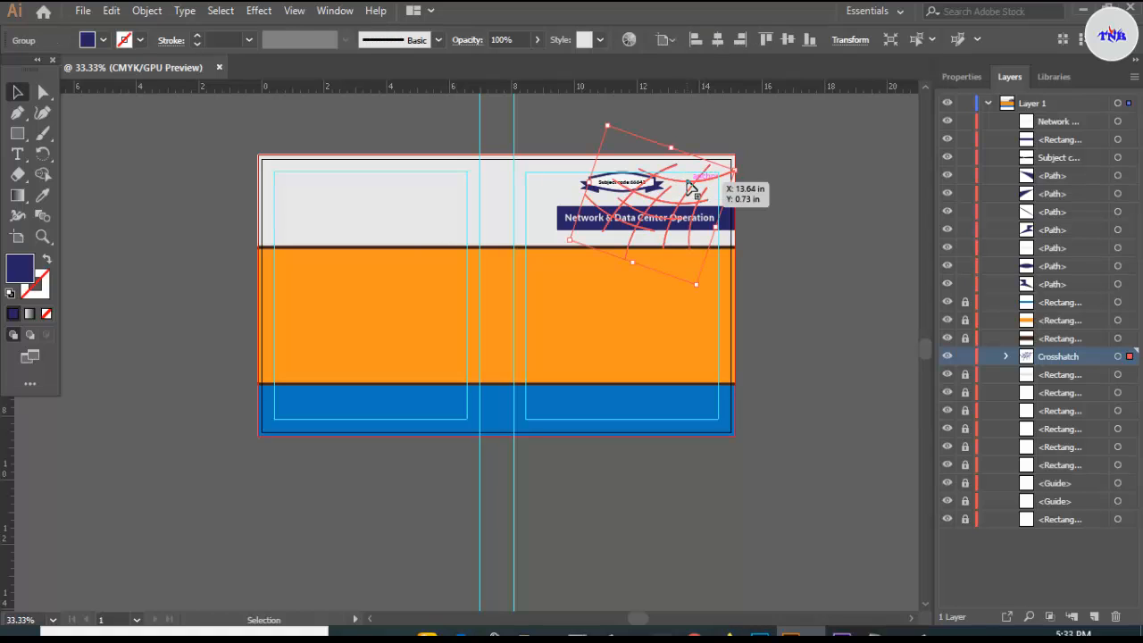
left_click(793, 299)
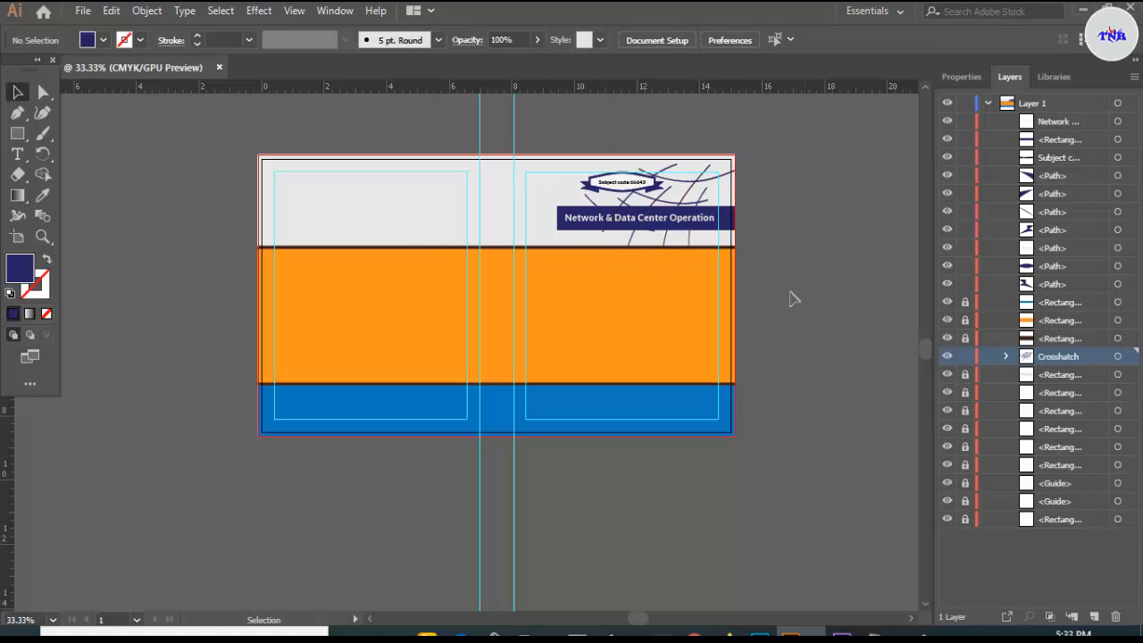
scroll(741, 300, "up", 2)
scroll(695, 266, "down", 2)
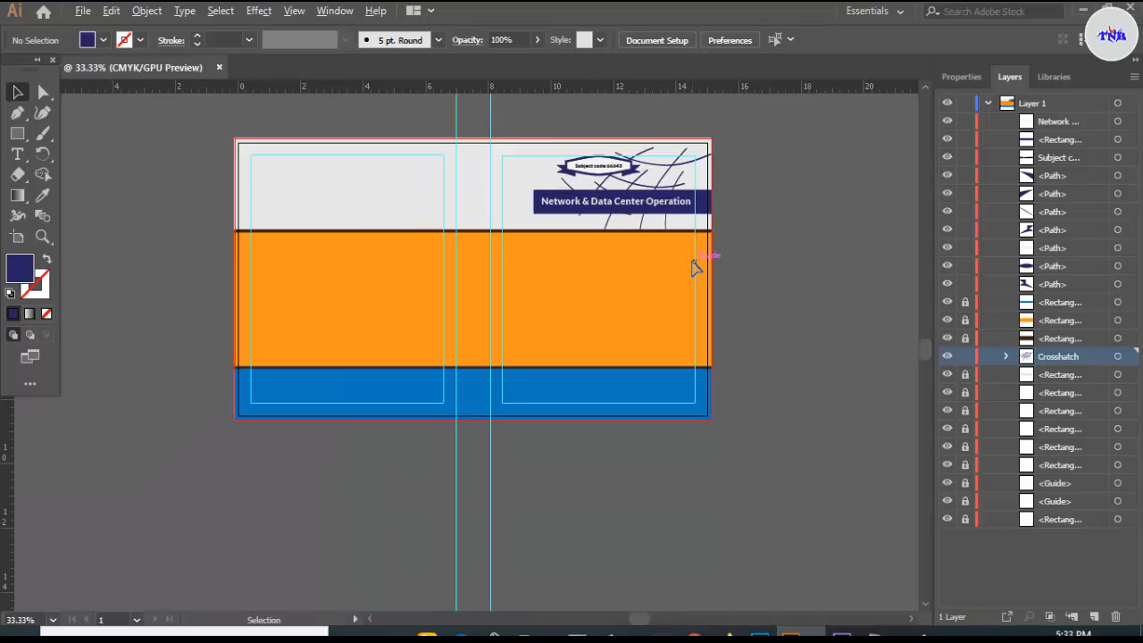
scroll(695, 267, "up", 1)
scroll(694, 267, "down", 1)
- Drag IMG_5950.png from the cover images folder into the document
left_click(525, 635)
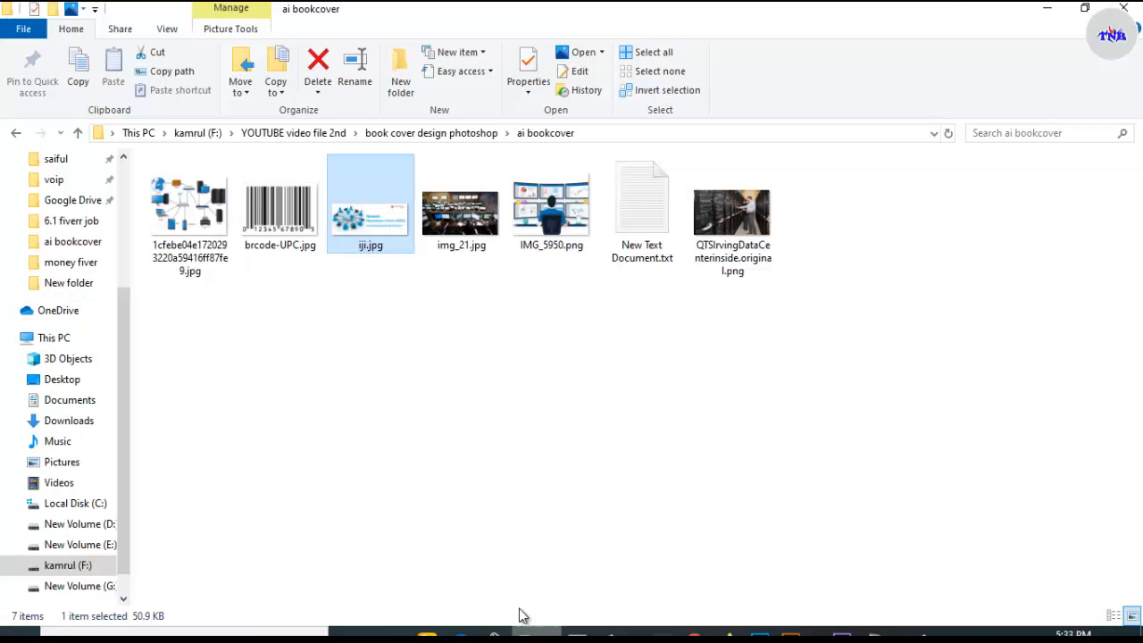
left_click(434, 413)
left_click_drag(562, 234, 555, 308)
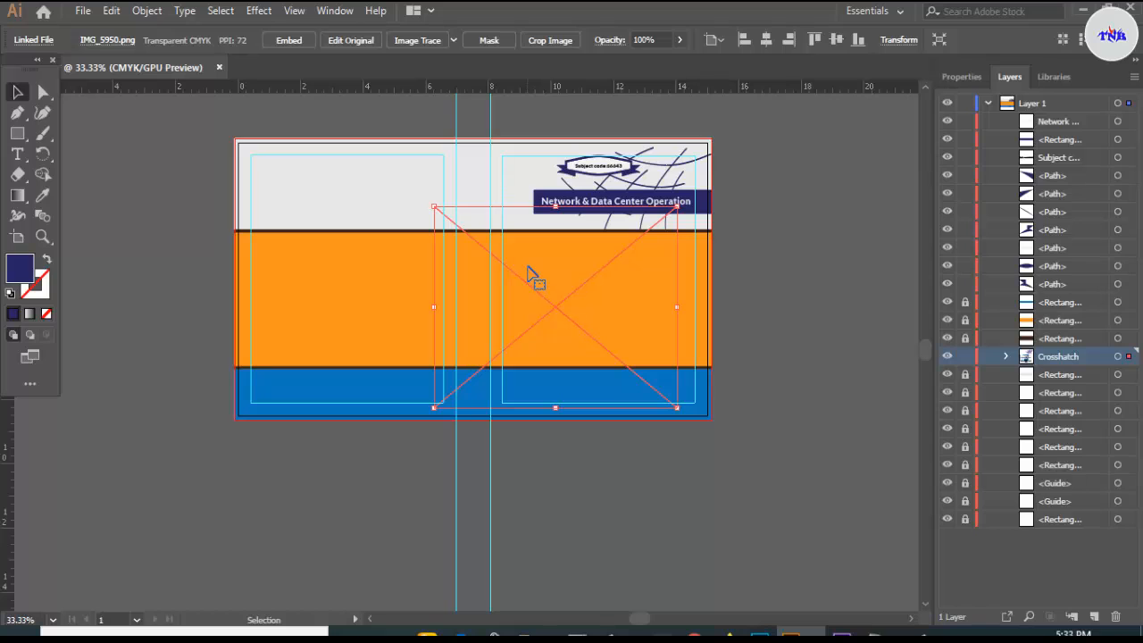
- Move the workstation image onto the front cover and bring it to the front
left_click_drag(583, 288, 334, 419)
right_click(341, 483)
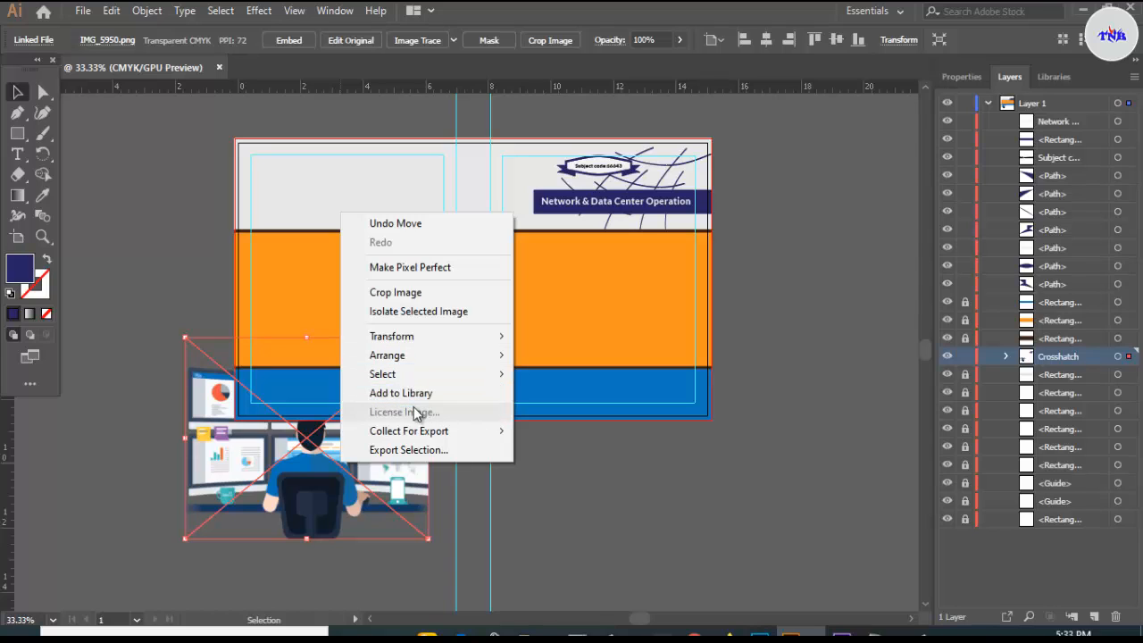
left_click(549, 355)
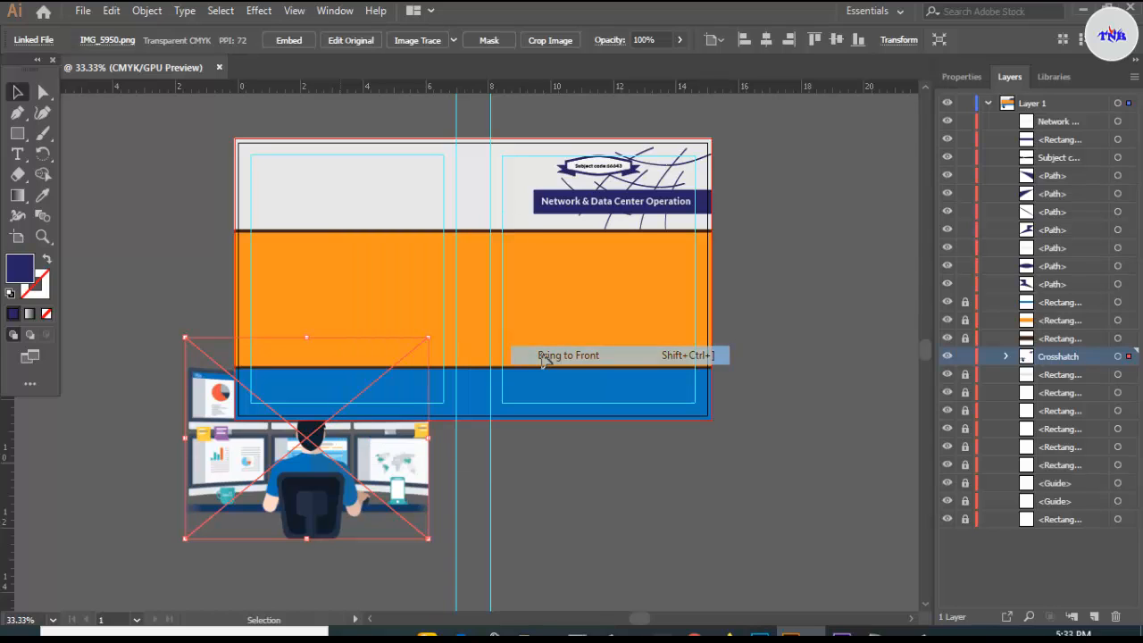
left_click_drag(362, 462, 614, 319)
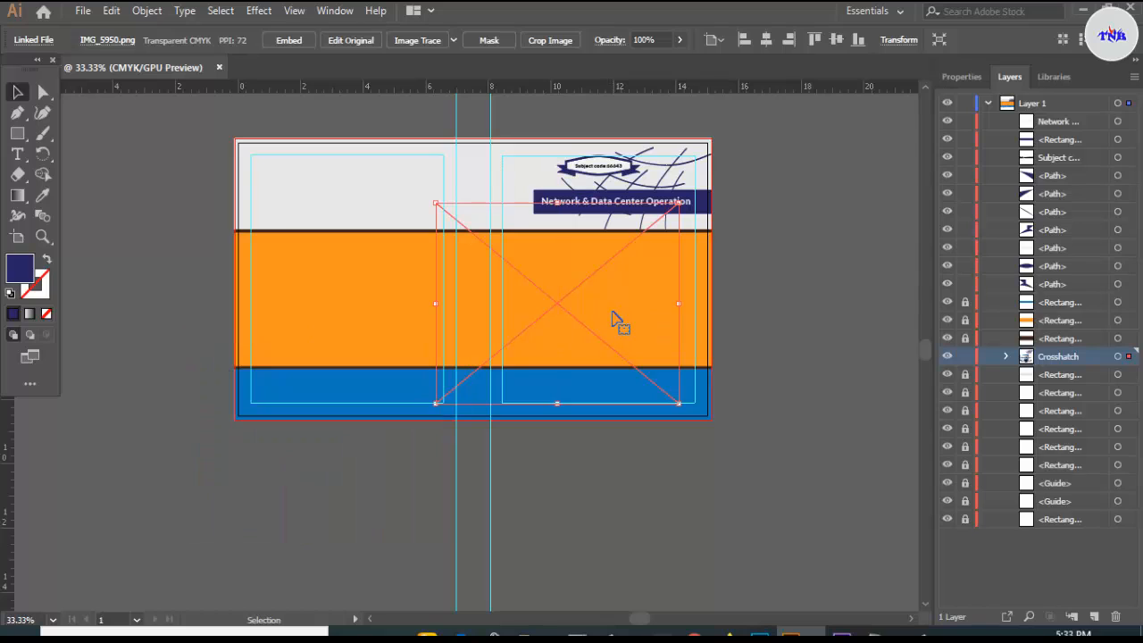
right_click(617, 306)
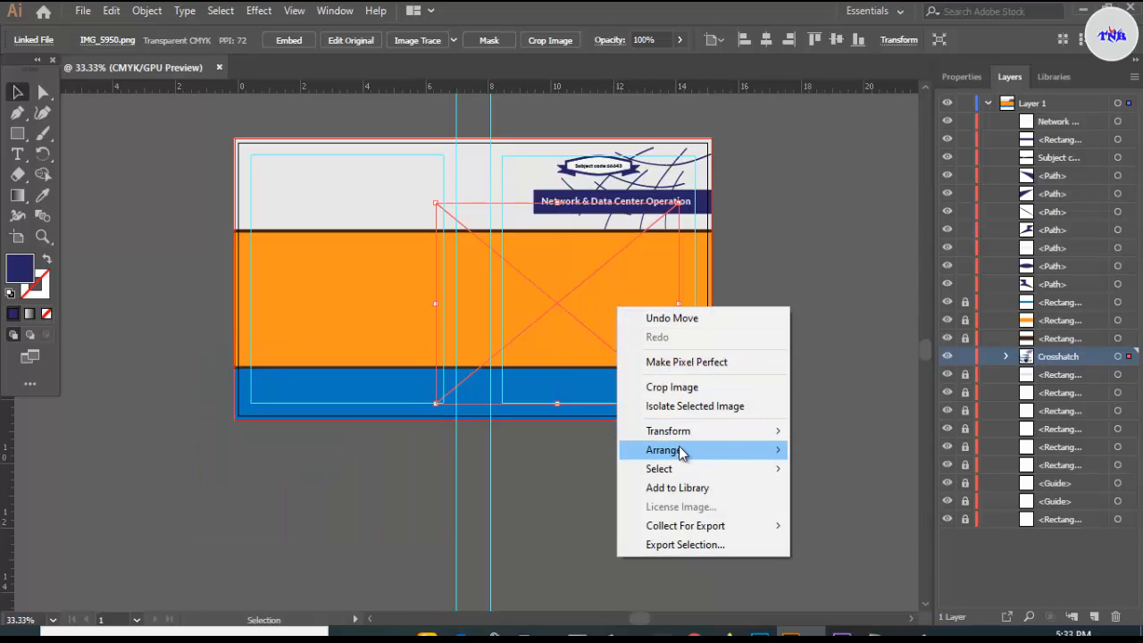
mouse_move(703, 455)
left_click(831, 451)
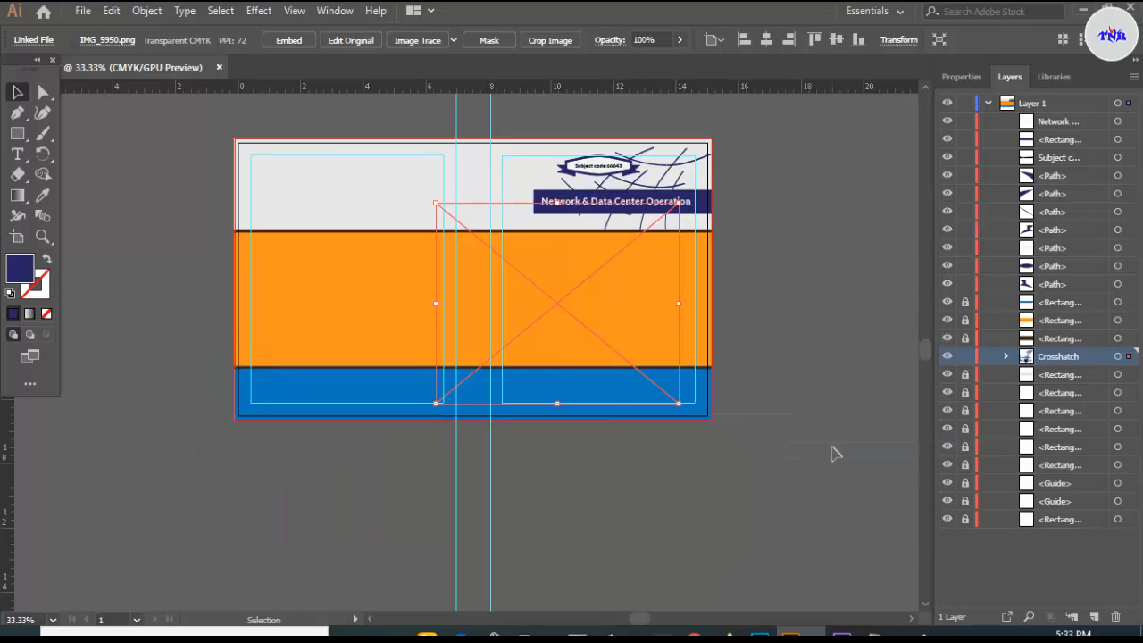
- Undo the image's move and placement, then collapse and re-expand Layer 1
key("a")
key("ctrl+z")
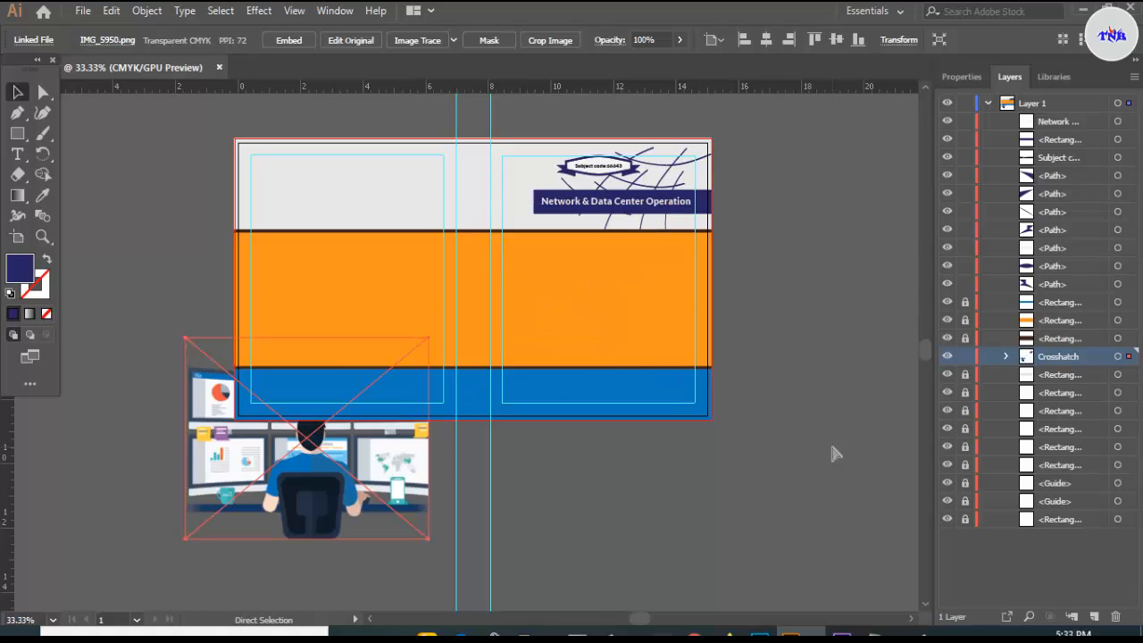
key("ctrl+z")
key("ctrl+z")
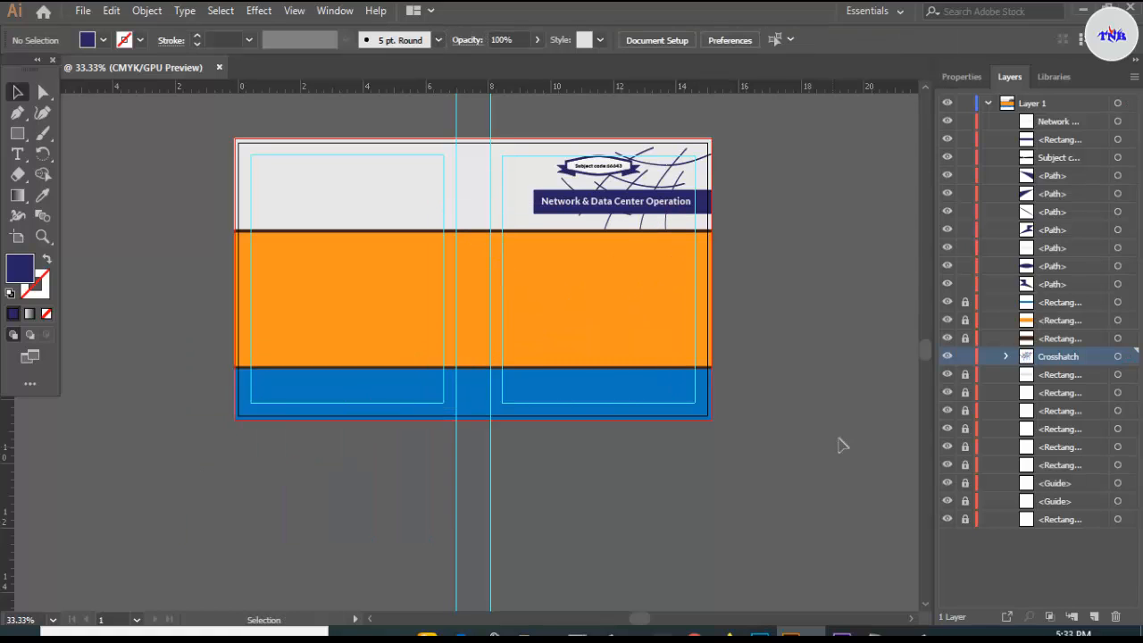
left_click(989, 106)
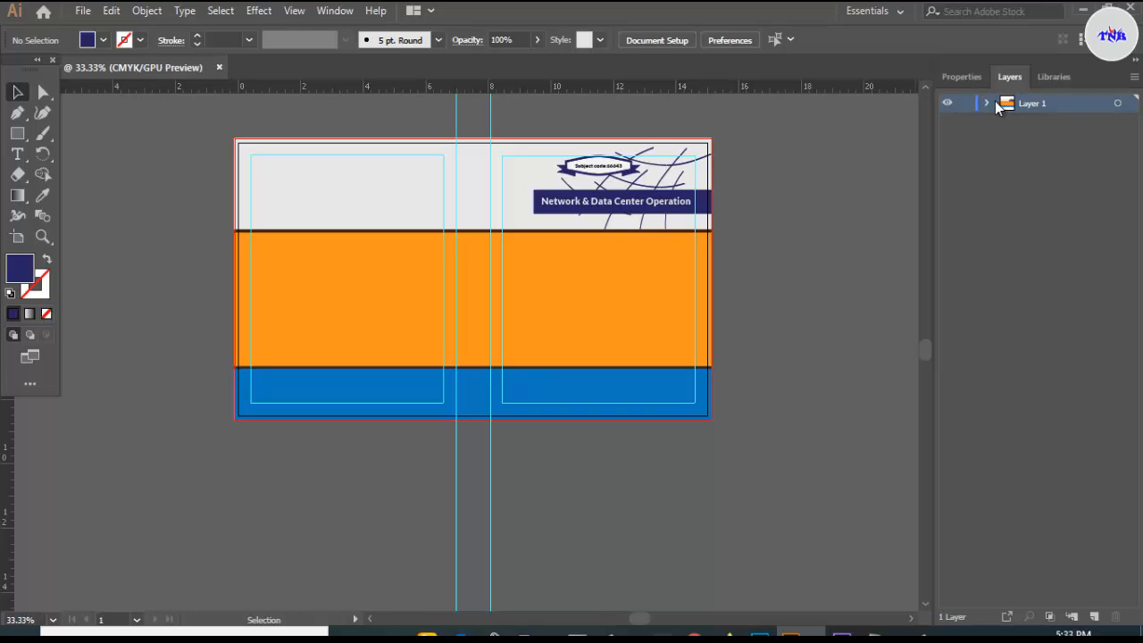
left_click(988, 104)
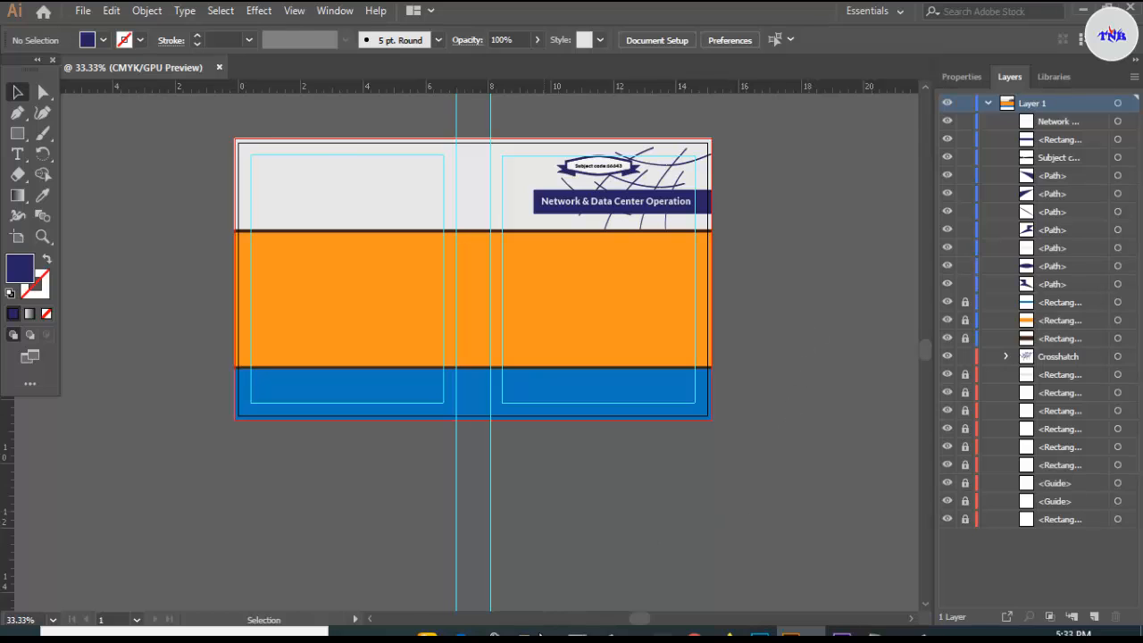
- Drag IMG_5950.png from the cover images folder into the document and scale it down proportionally
left_click(540, 634)
left_click_drag(554, 248, 619, 323)
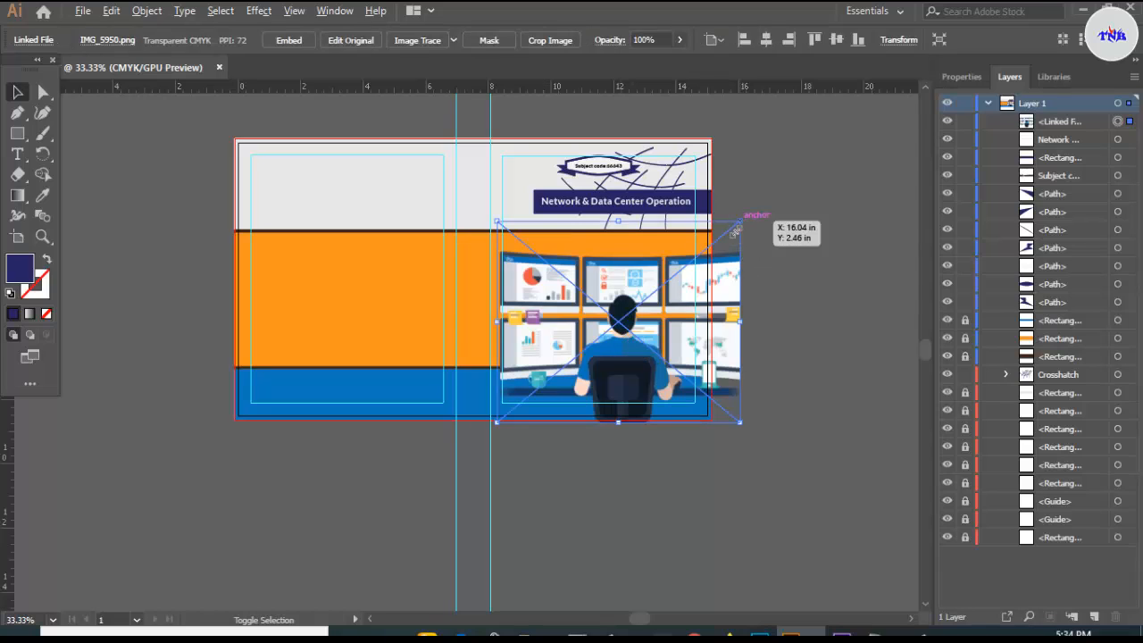
left_click_drag(734, 230, 708, 221)
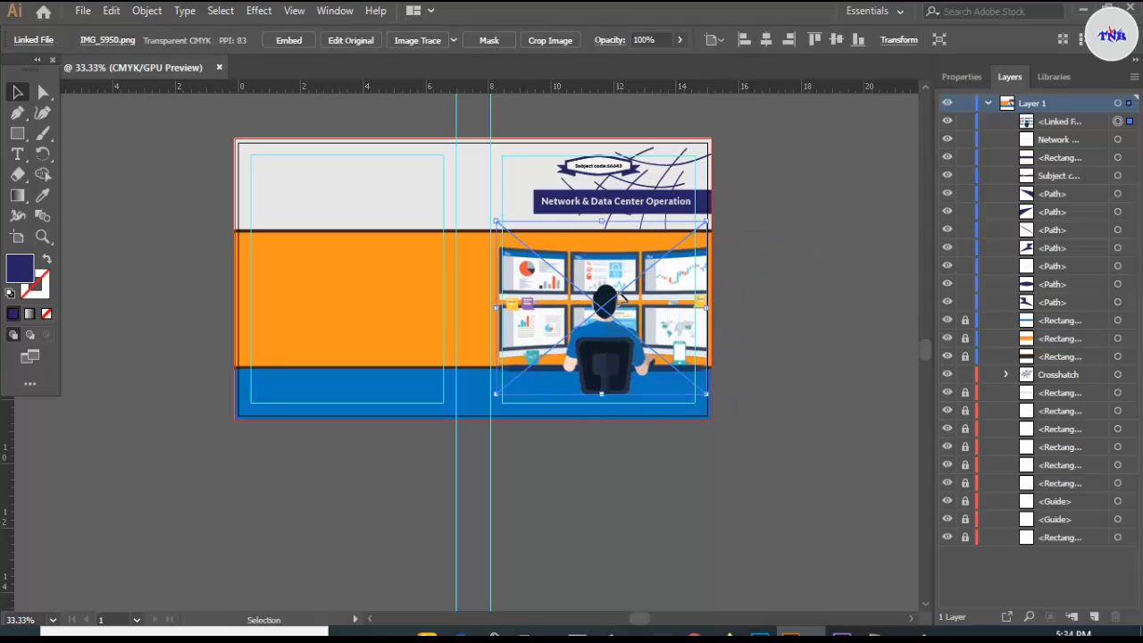
- Nudge the workstation illustration up and slightly right so it sits under the title
left_click_drag(620, 294, 617, 292)
key("Up")
key("Up")
key("Up")
key("Up")
key("Up")
key("Up")
key("Up")
key("Up")
key("Up")
key("Up")
key("Up")
key("Up")
key("Up")
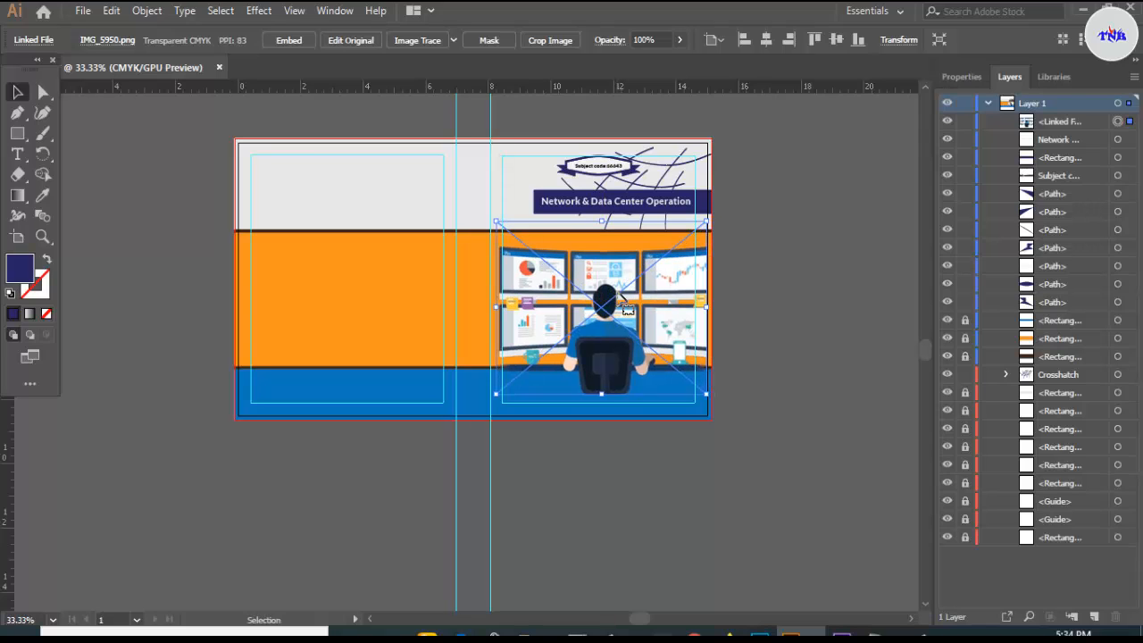
key("Up")
key("Up")
key("Up")
key("Up")
key("Up")
key("Up")
key("Up")
key("Up")
key("Up")
key("Up")
key("Up")
key("Up")
key("Up")
key("Up")
key("Up")
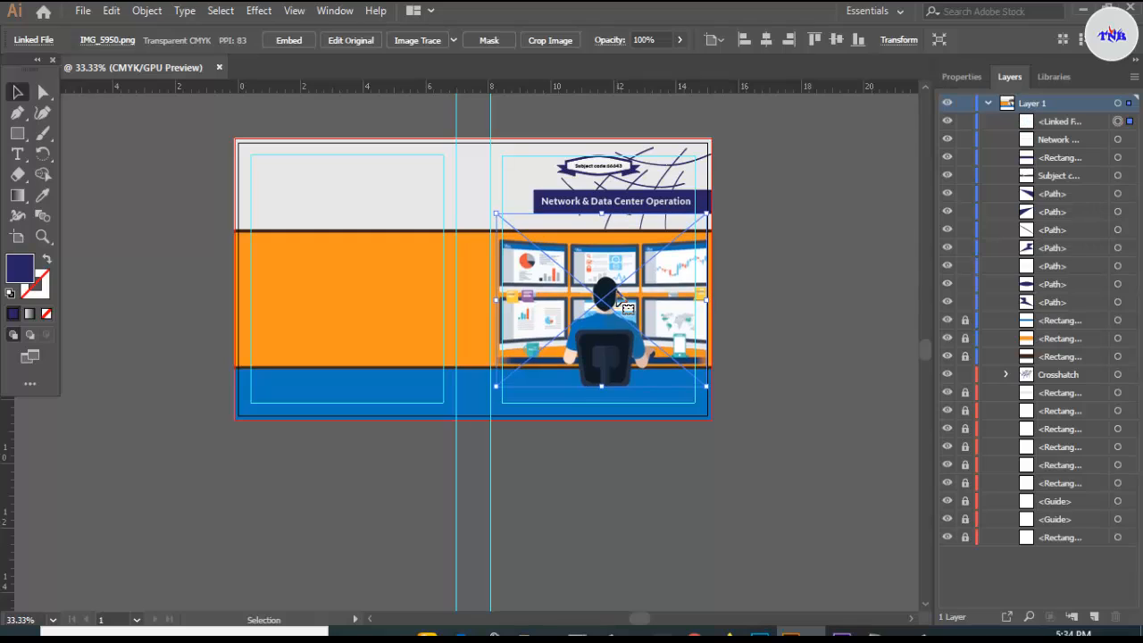
key("Up")
key("Up")
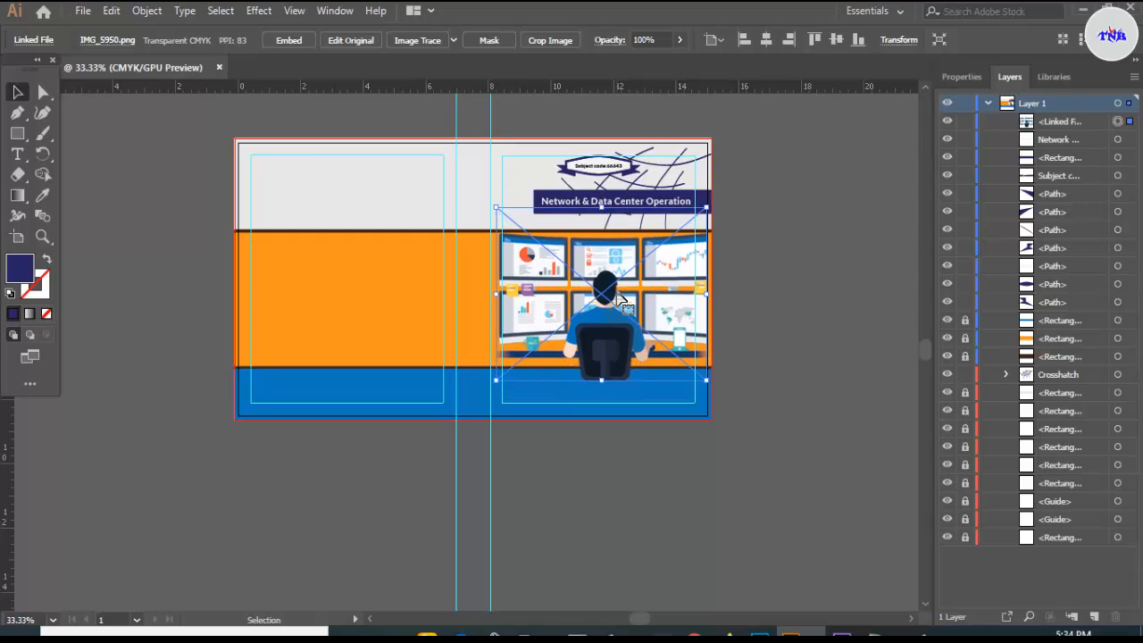
key("Right")
key("Right")
key("Right")
key("Right")
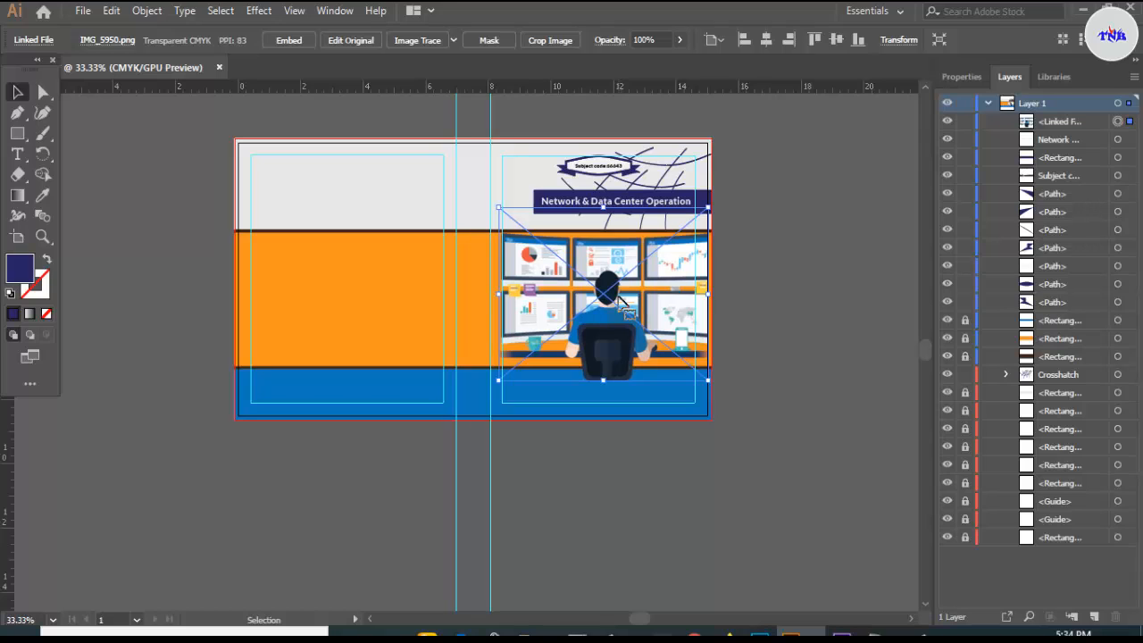
left_click(809, 223)
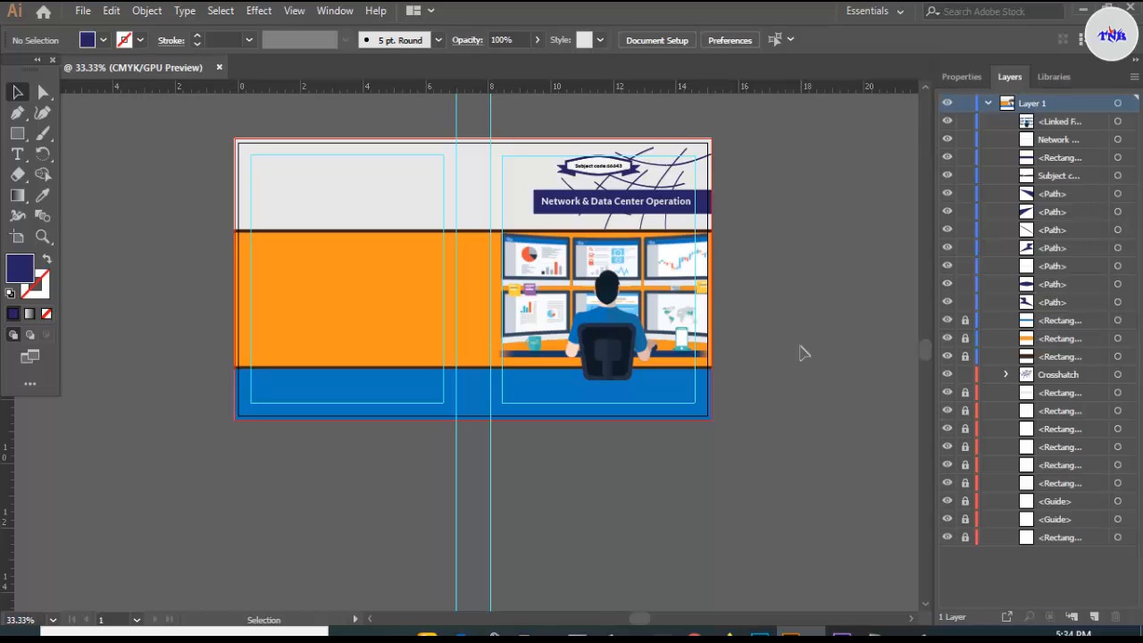
- Type the two author names on separate lines in the blue band, capitalising the second surname
scroll(756, 415, "up", 2)
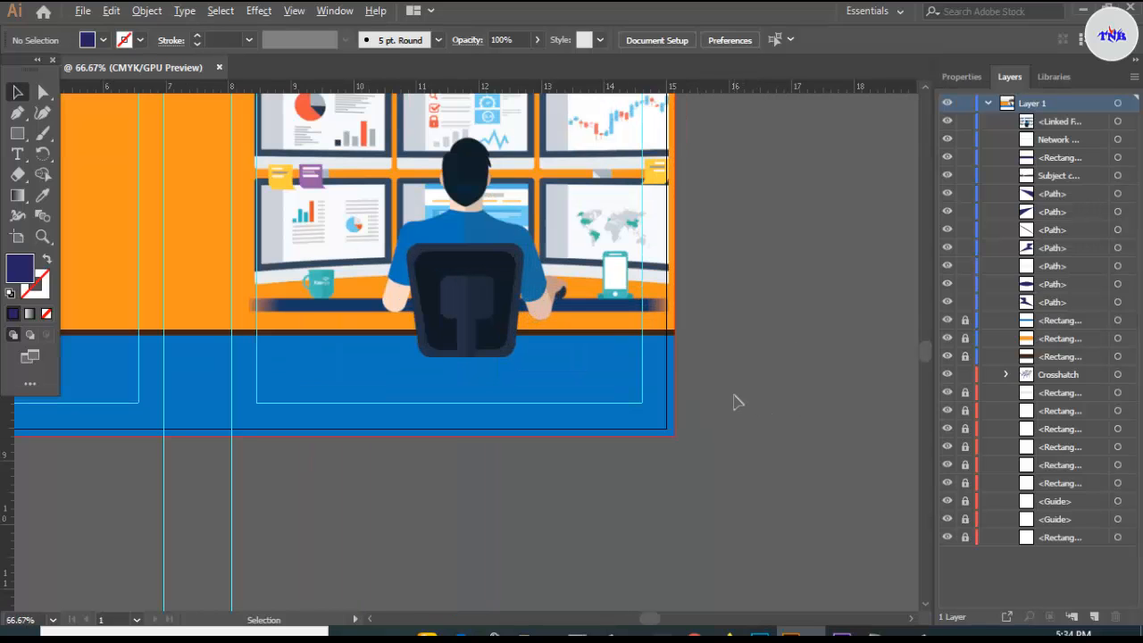
left_click(24, 157)
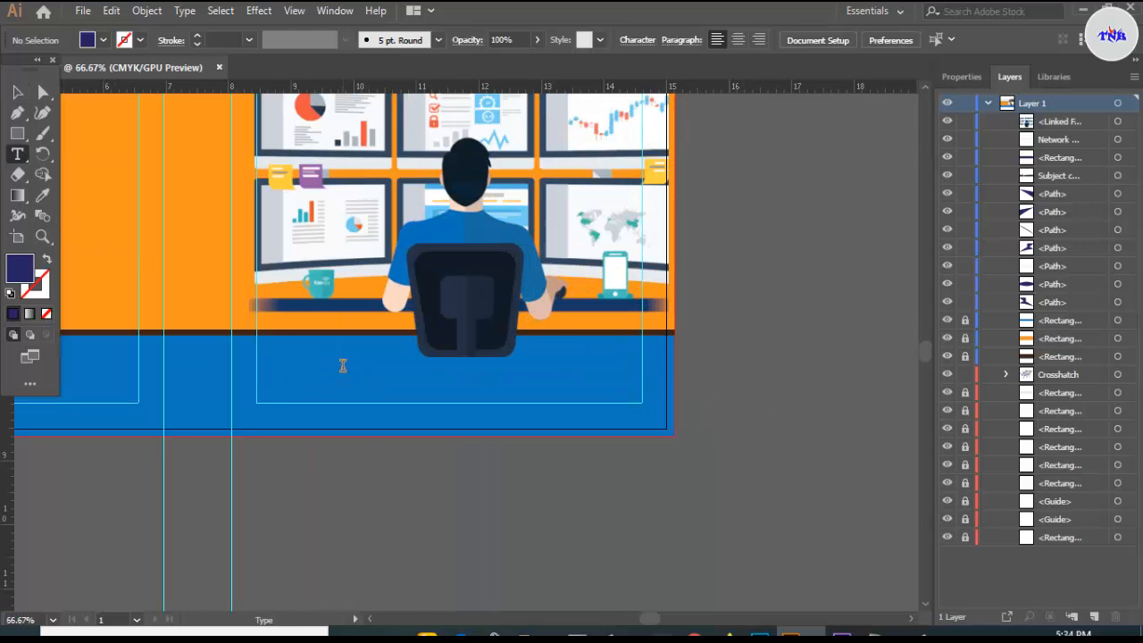
left_click(343, 362)
key("BackSpace")
type("Eng")
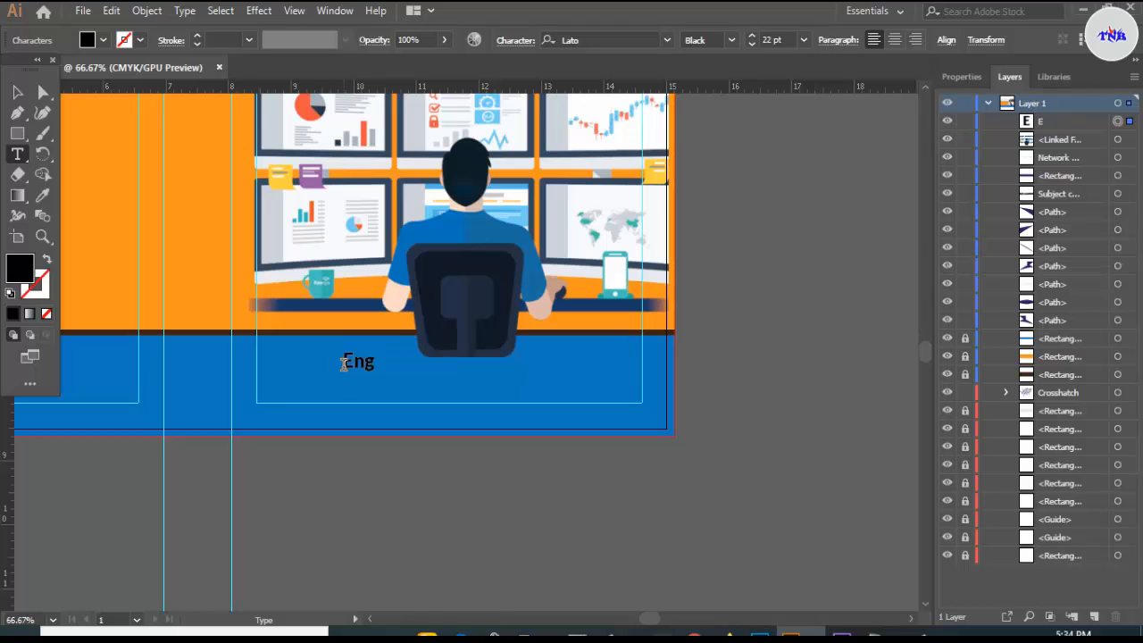
key("Return")
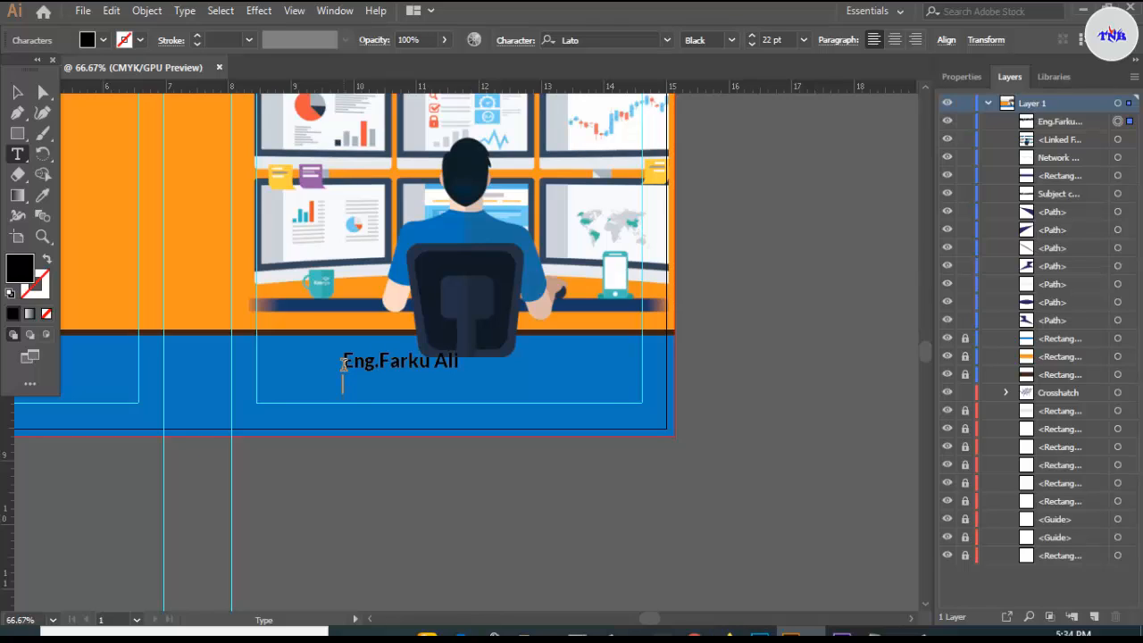
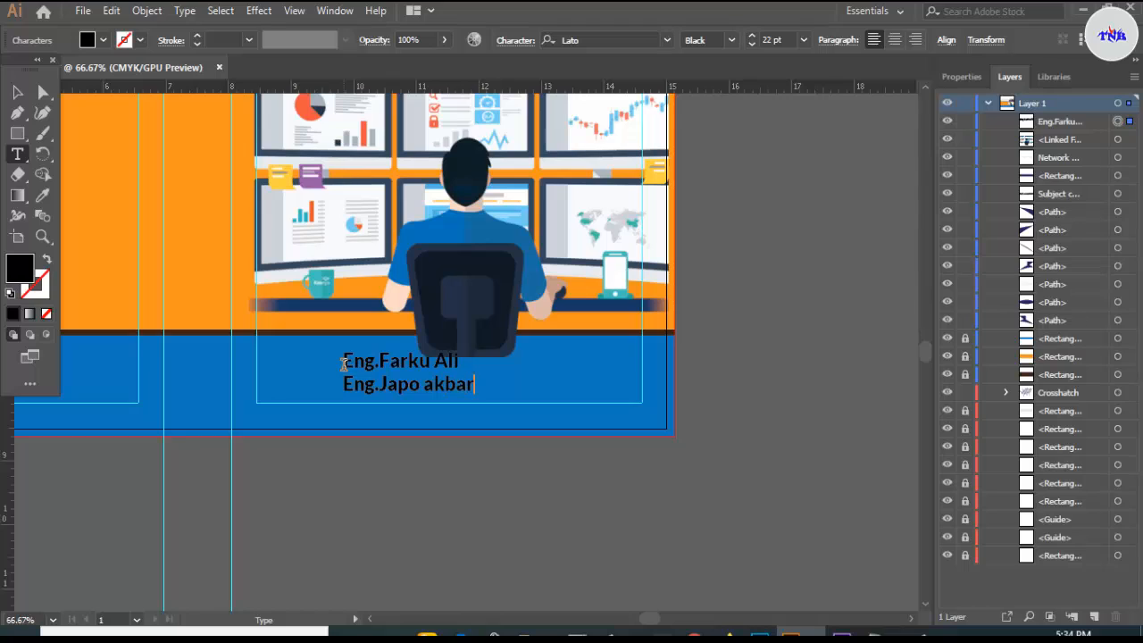
left_click(433, 384)
key("BackSpace")
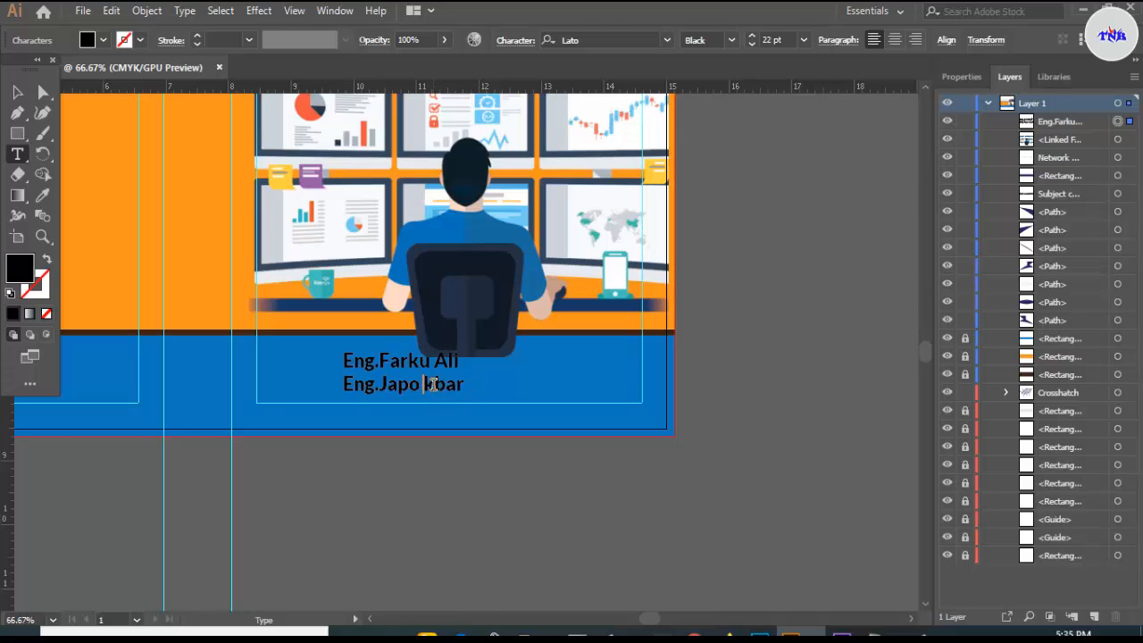
type("A")
- Make both author lines white
left_click_drag(344, 359, 478, 393)
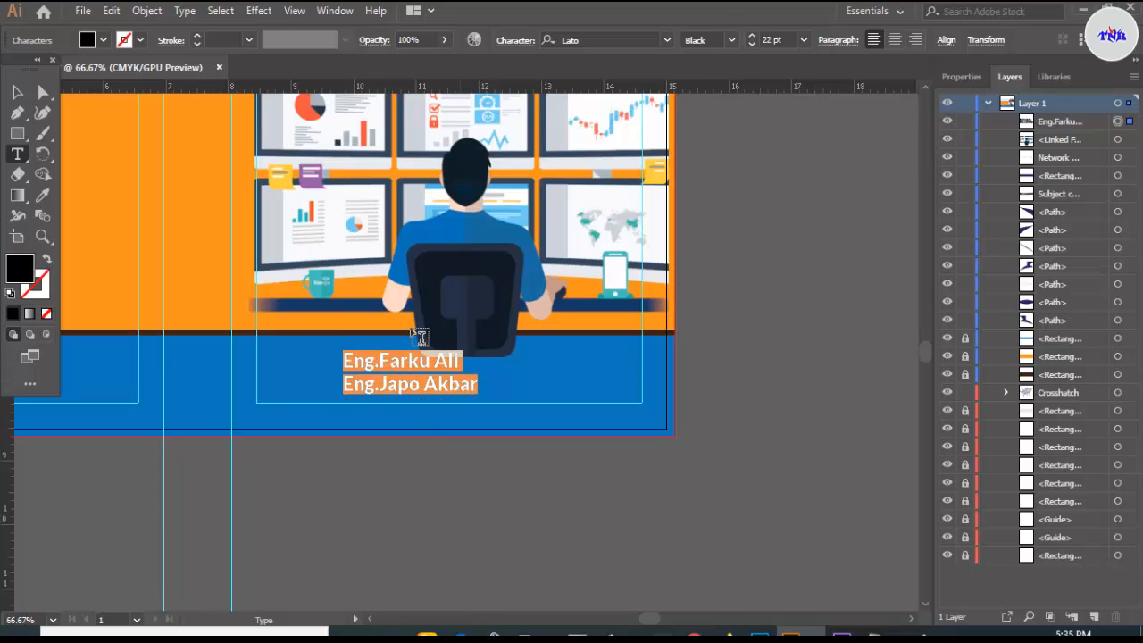
left_click(104, 41)
left_click(139, 119)
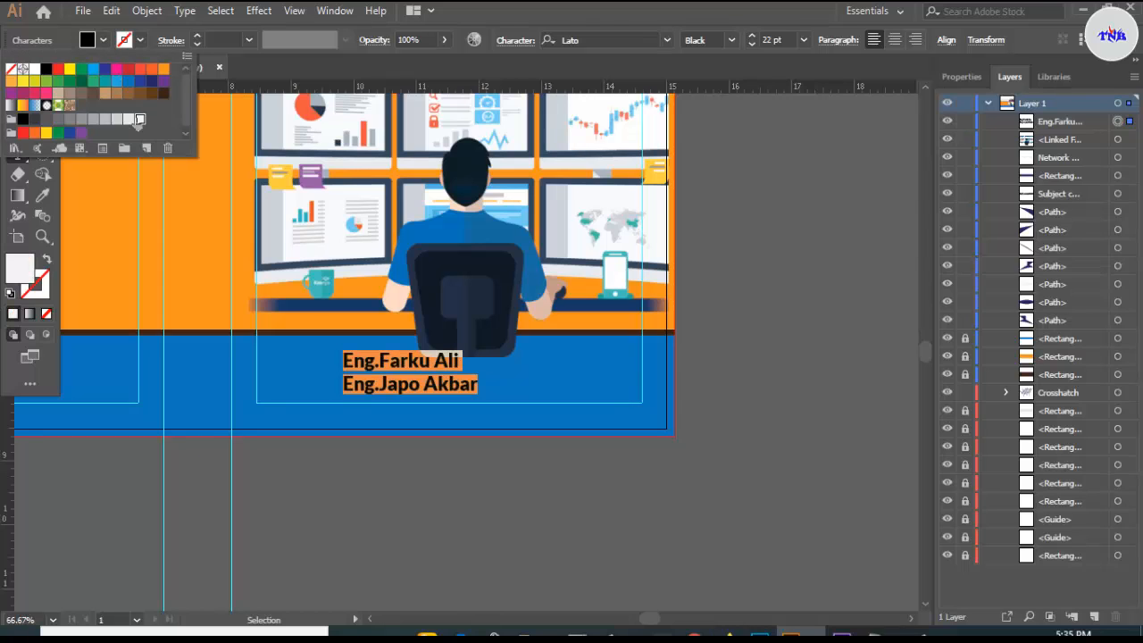
left_click(775, 303)
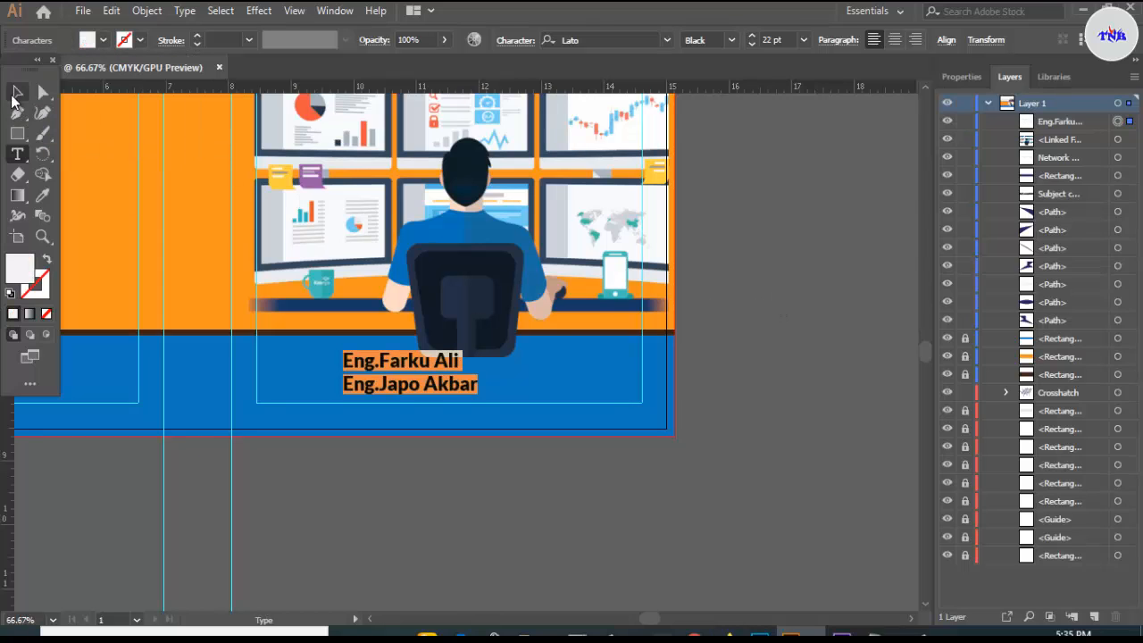
- Move the author names right so they sit under the illustration
left_click(17, 92)
left_click_drag(407, 371, 451, 379)
left_click(738, 393)
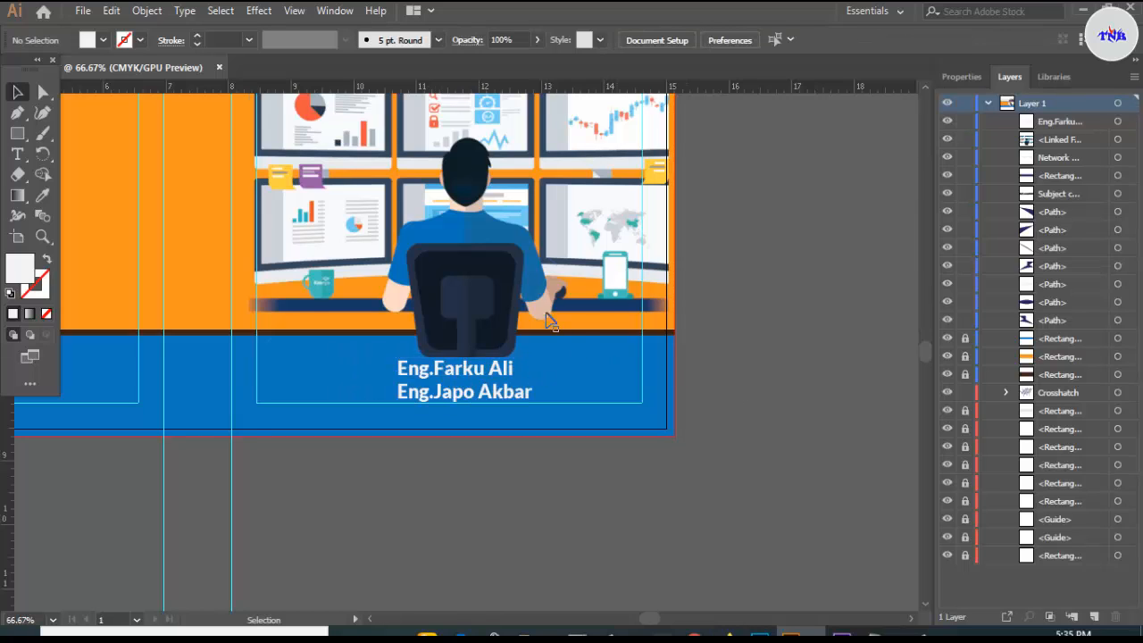
scroll(513, 301, "down", 1)
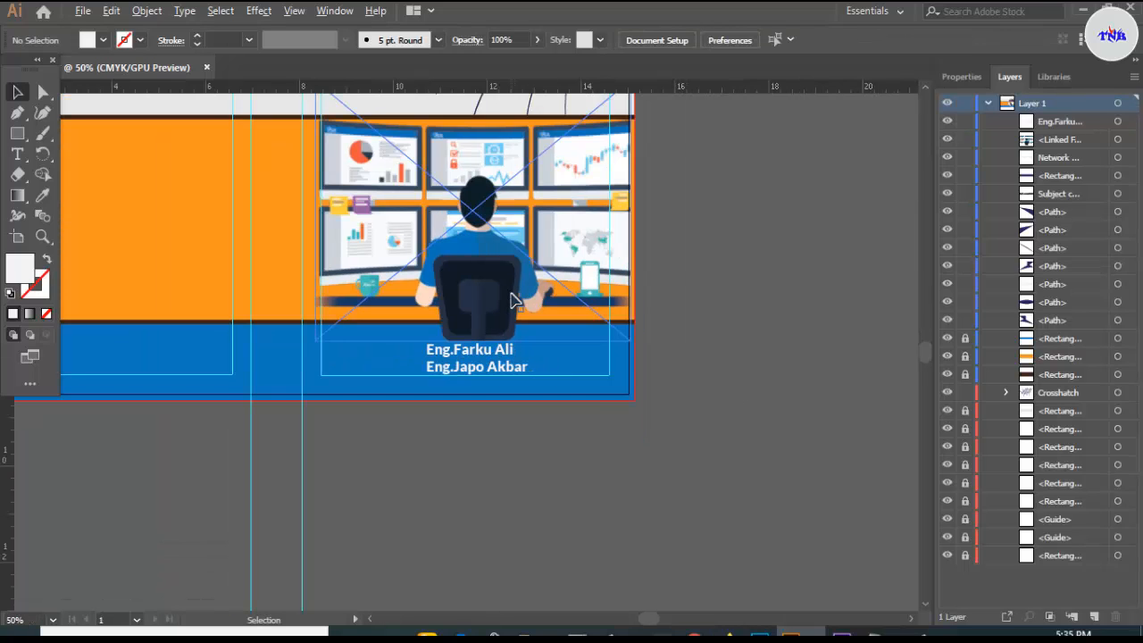
left_click(616, 339)
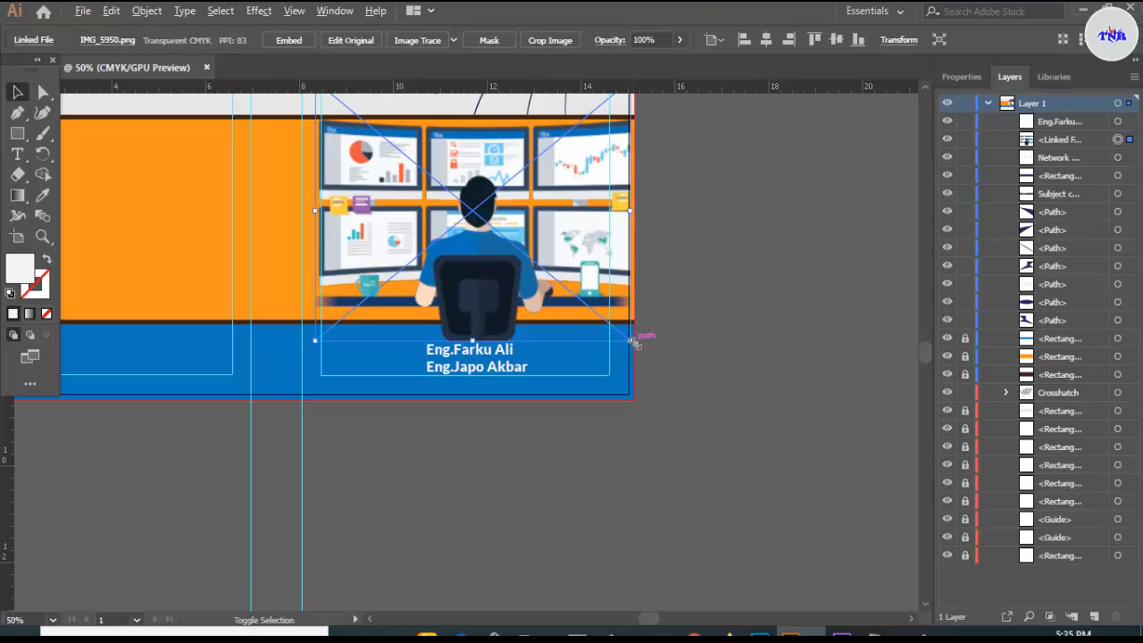
- Shrink the monitor illustration slightly and nudge it up
left_click_drag(631, 341, 627, 334)
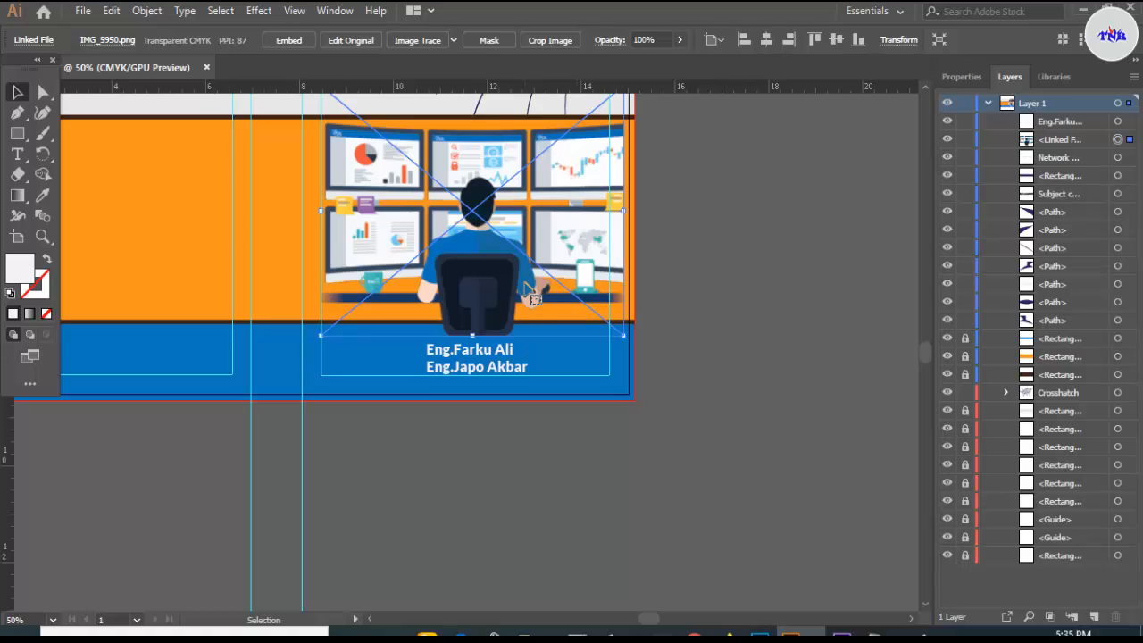
key("Up")
key("Up")
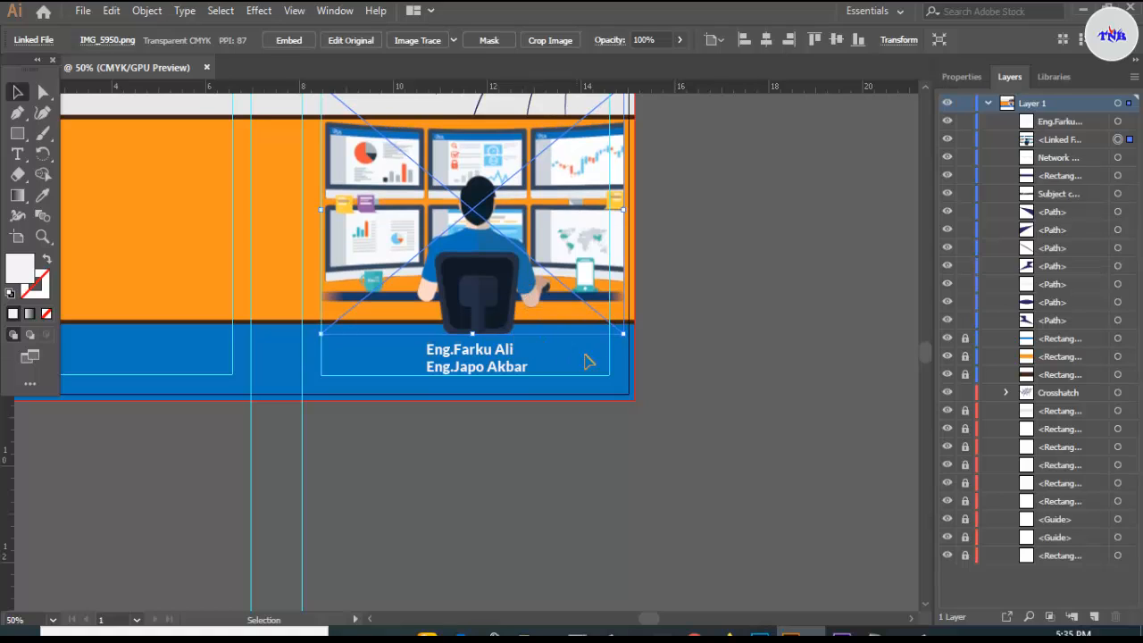
left_click(698, 328)
- Nudge the author names block right and up to centre it beneath the illustration
left_click(497, 357)
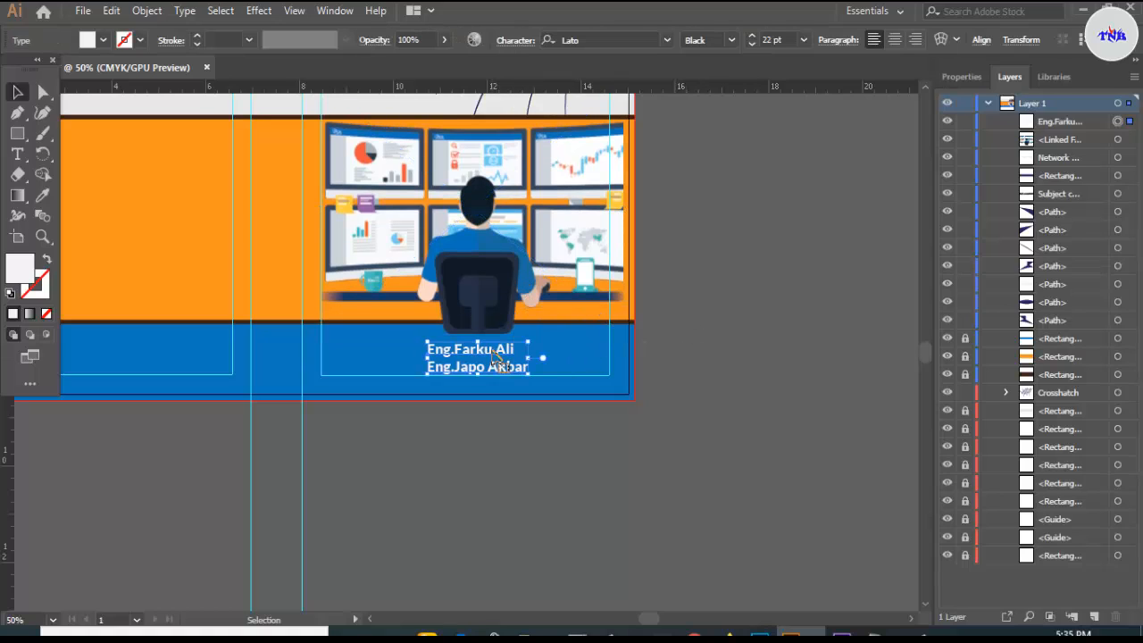
key("Right")
key("Right")
key("Right")
key("Right")
key("Right")
key("Right")
key("Right")
key("Right")
key("Right")
key("Up")
key("Up")
key("Up")
key("Up")
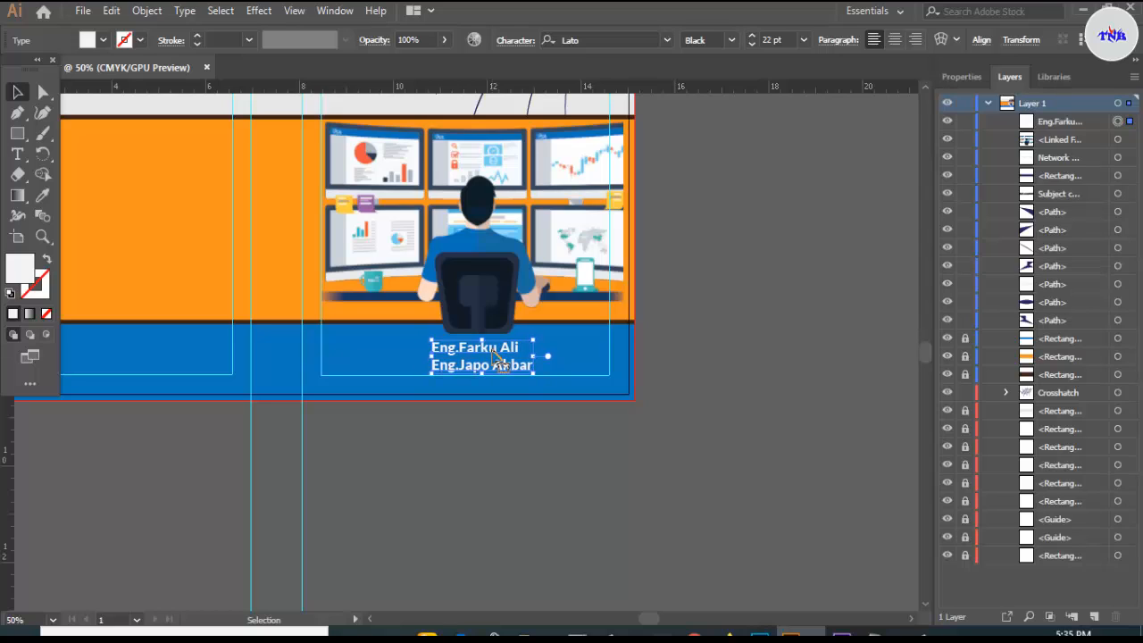
left_click(719, 304)
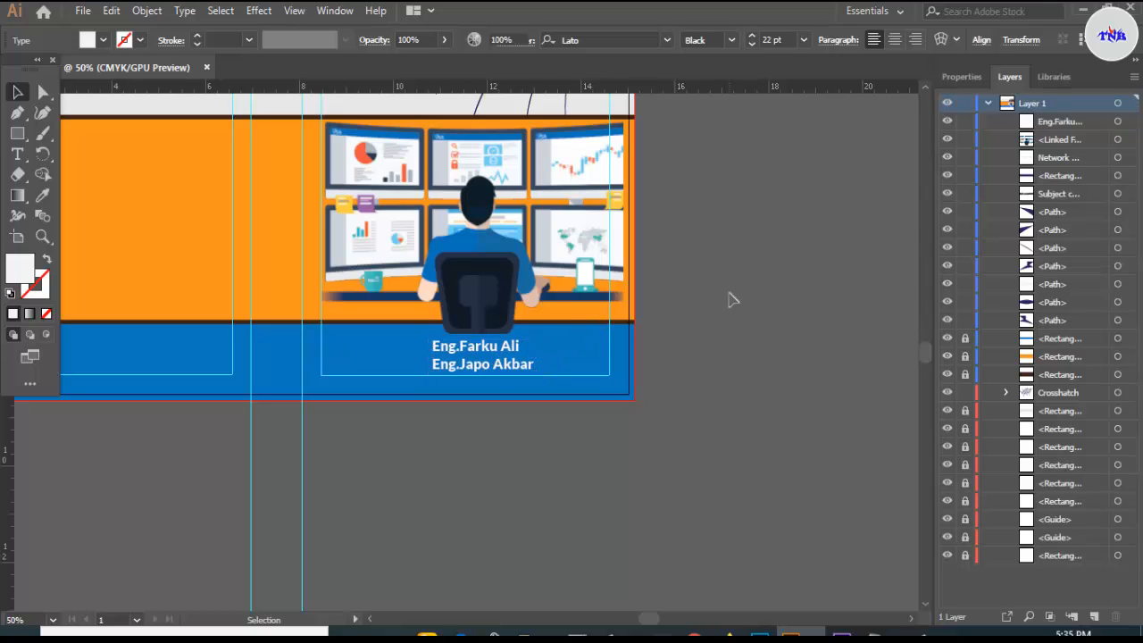
scroll(676, 331, "down", 1)
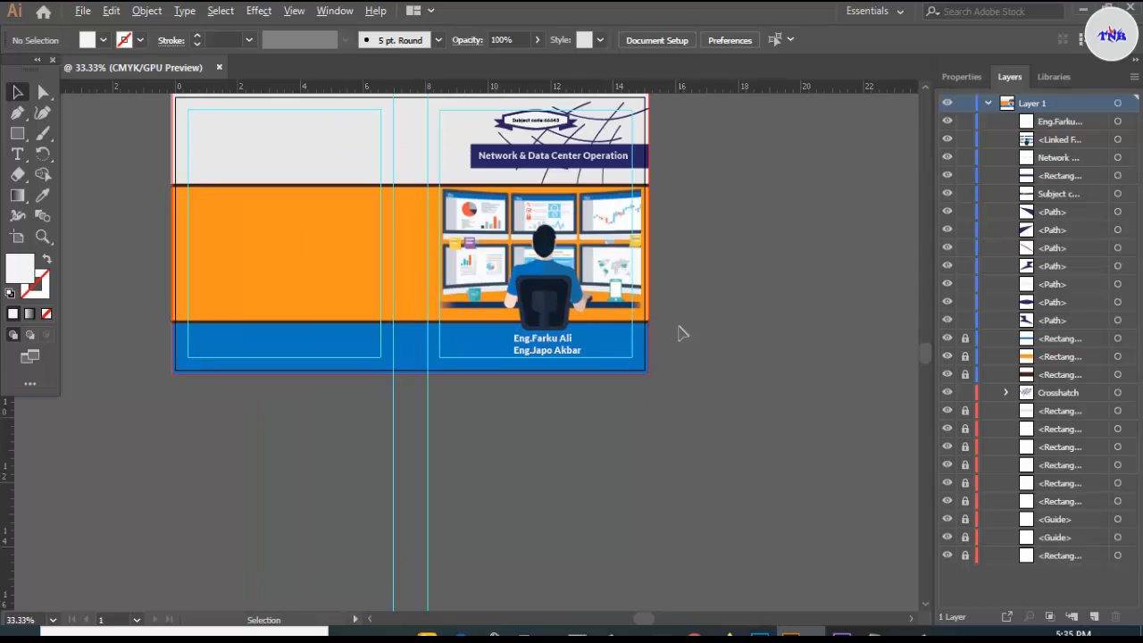
scroll(678, 333, "up", 1)
scroll(678, 333, "down", 1)
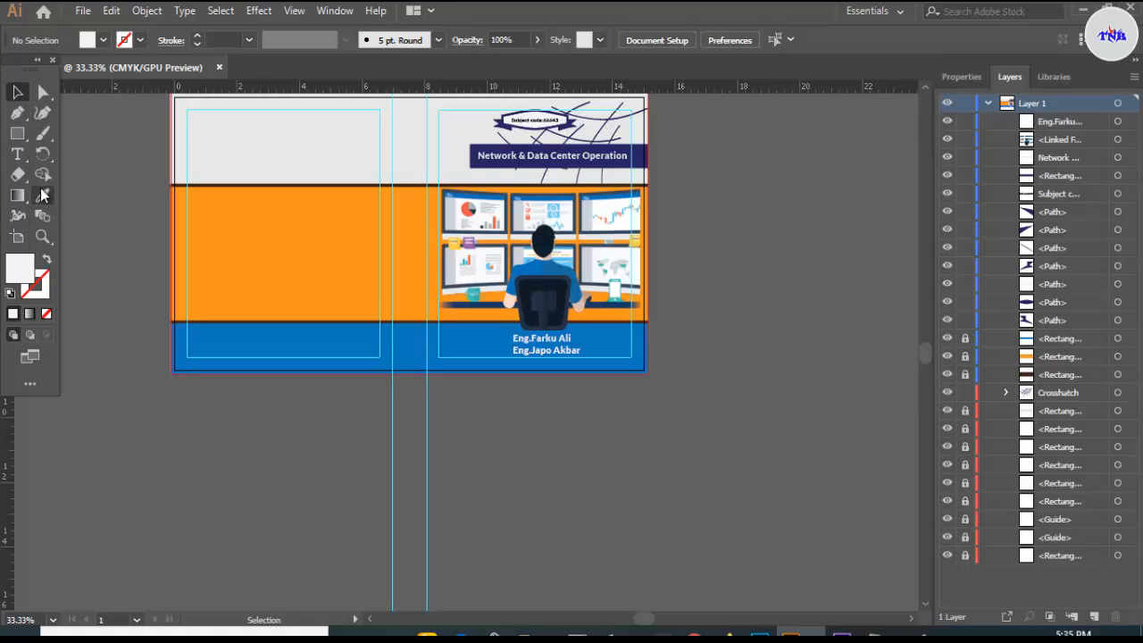
- Create a Lorem ipsum placeholder text area across the back cover's top grey band
left_click(18, 155)
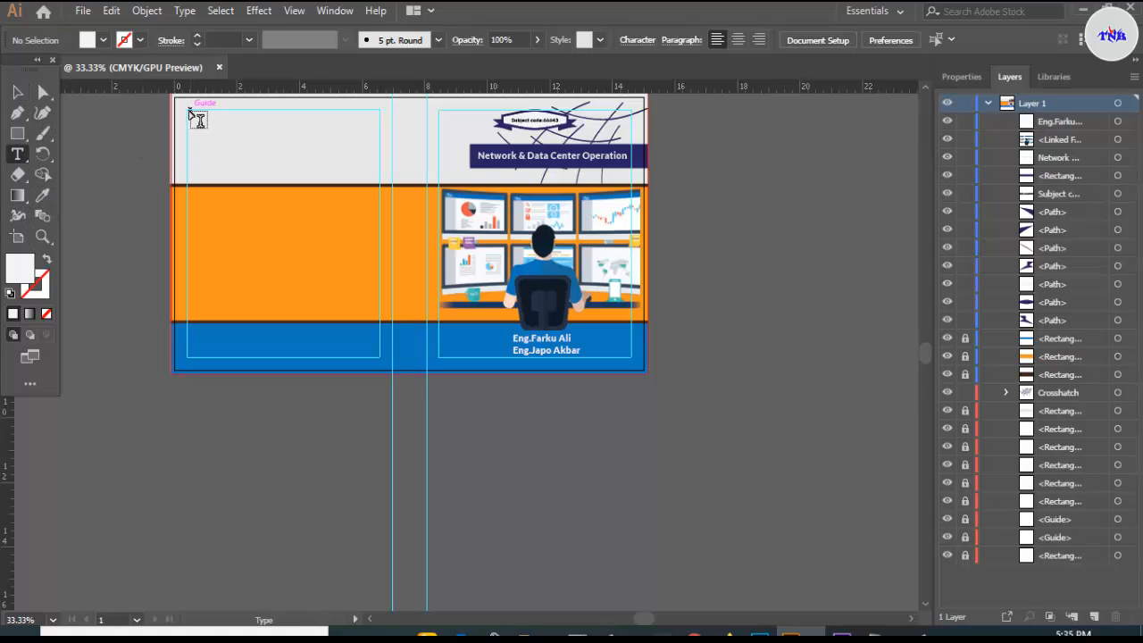
left_click_drag(189, 113, 380, 183)
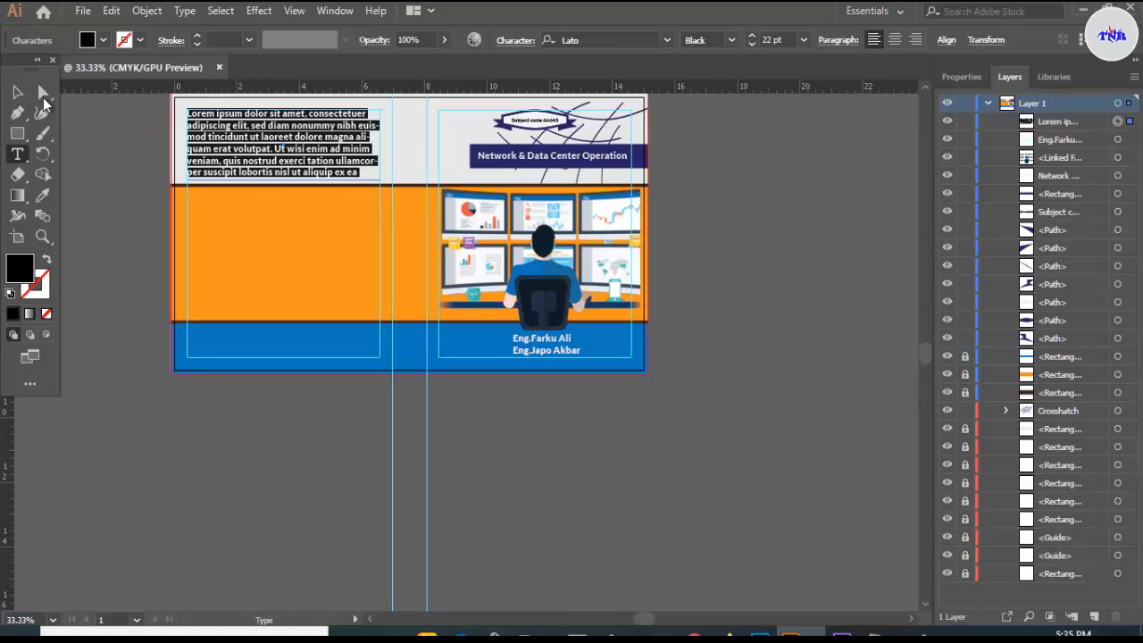
left_click(21, 93)
left_click(81, 117)
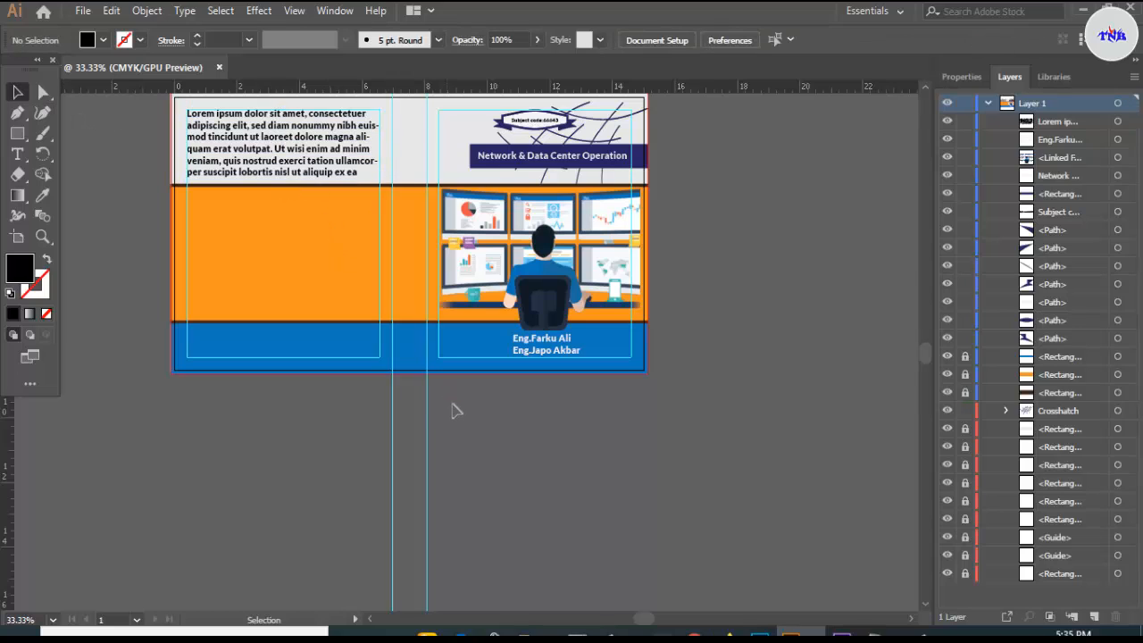
- Drag iji.jpg from the cover images folder onto the pasteboard below the cover
mouse_move(536, 631)
left_click(534, 589)
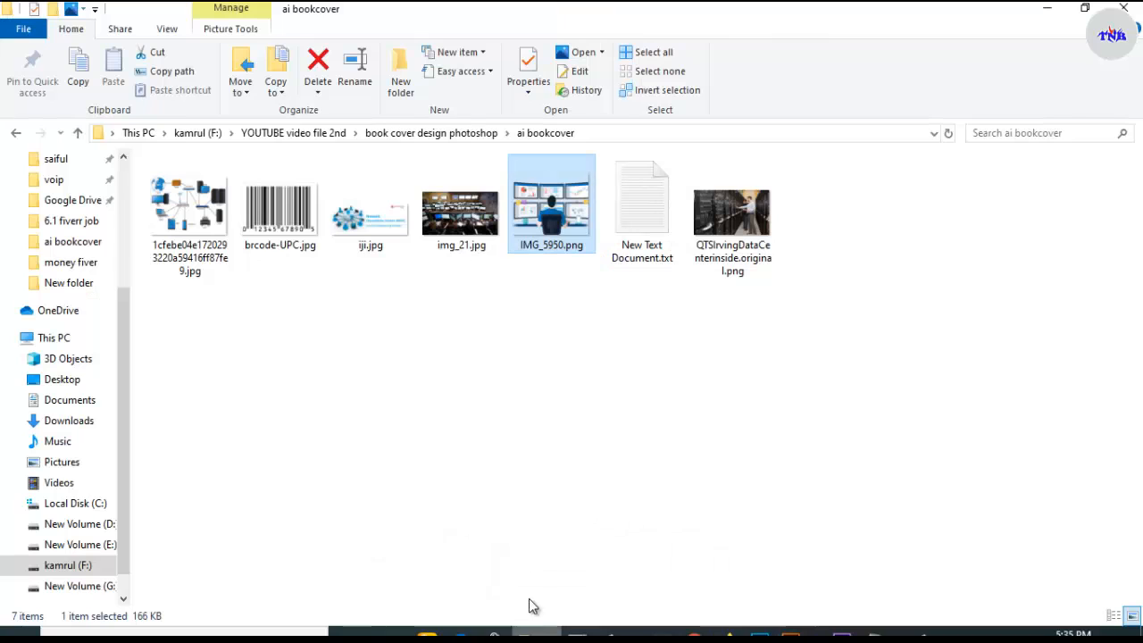
left_click(416, 397)
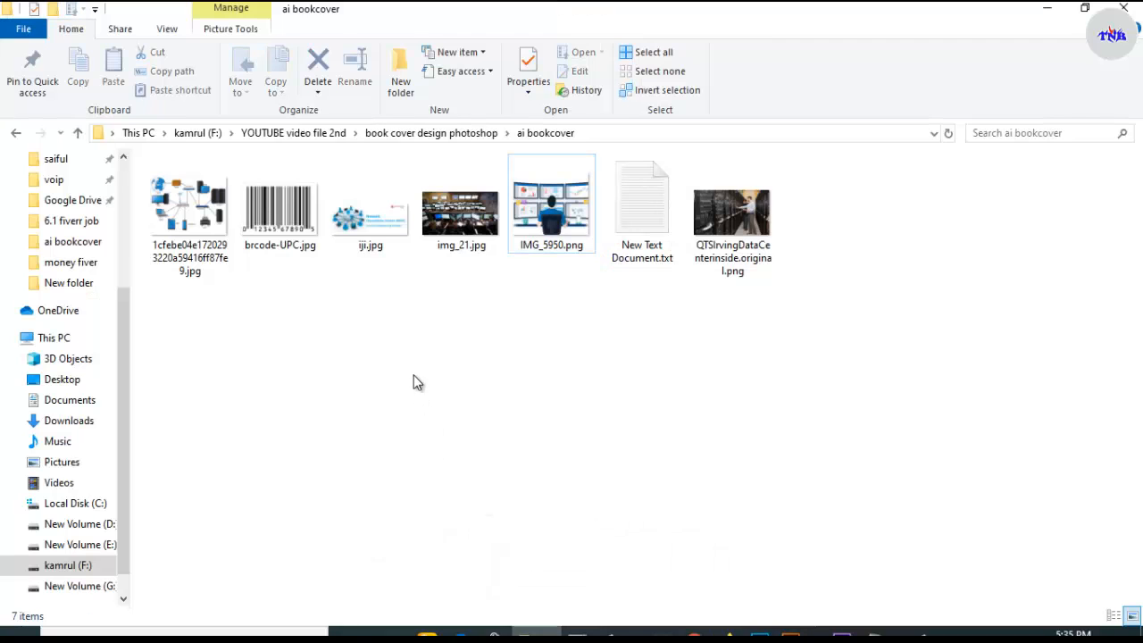
left_click_drag(376, 236, 688, 508)
left_click(724, 382)
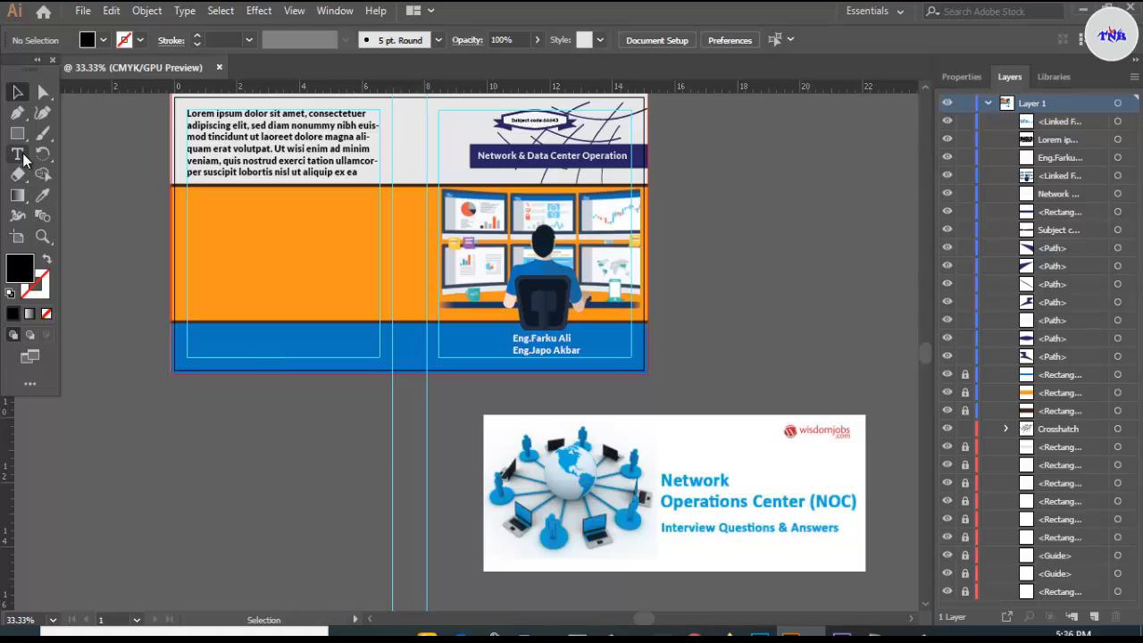
- Crop iji.jpg to its globe area with a rectangle clipping mask
left_click_drag(17, 134, 56, 143)
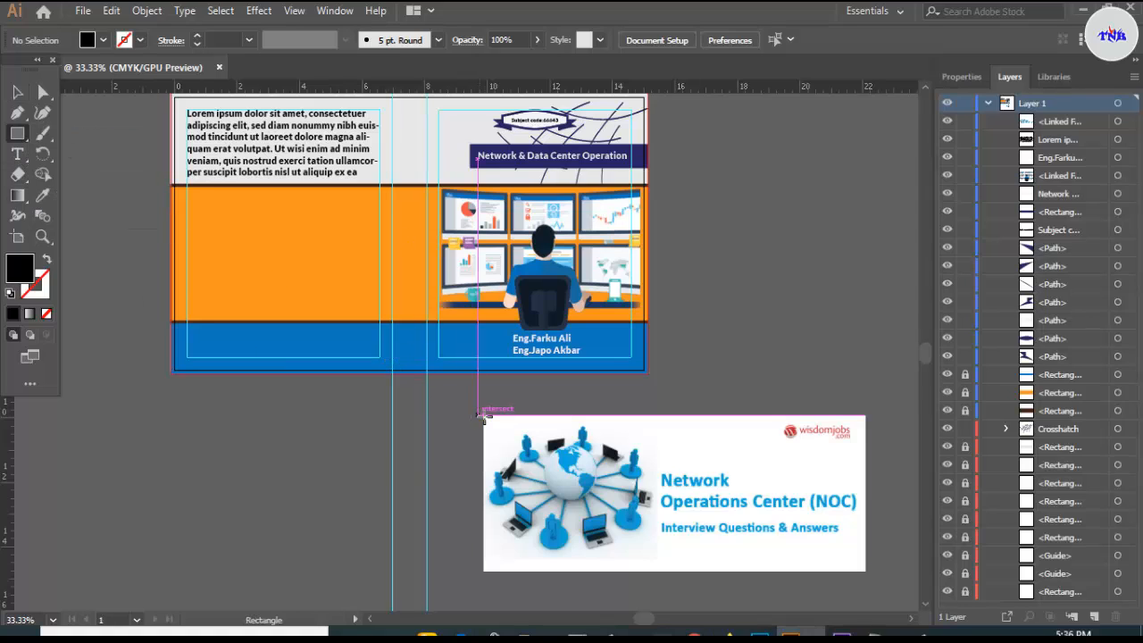
left_click_drag(484, 415, 660, 572)
left_click(17, 92)
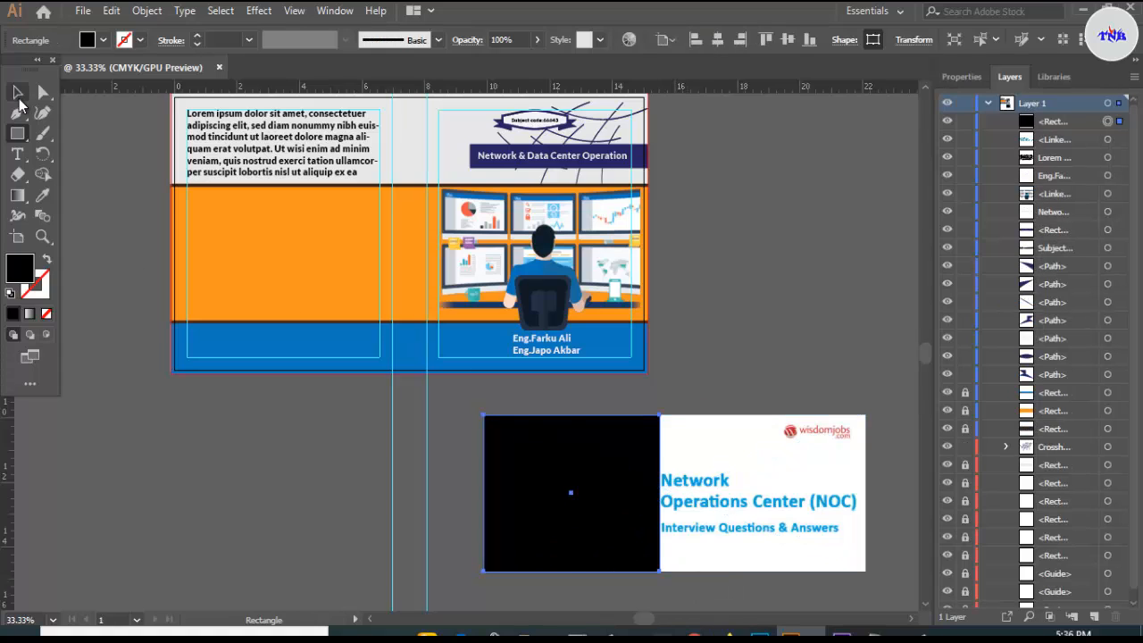
left_click_drag(481, 414, 609, 523)
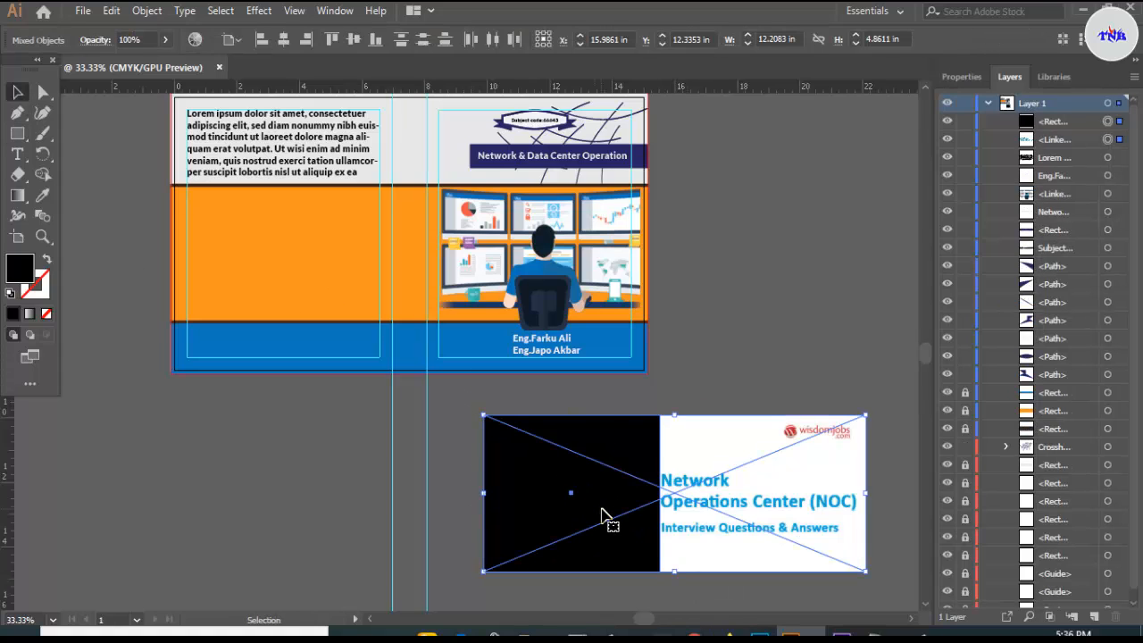
right_click(607, 513)
left_click(668, 377)
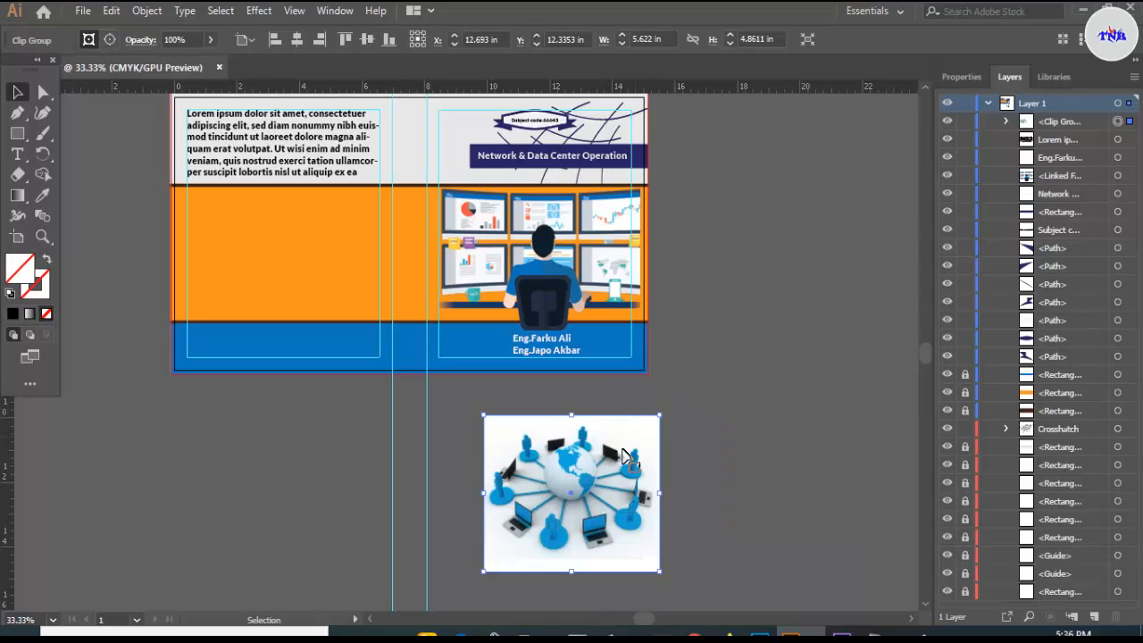
- Move the cropped globe onto the back cover, shrink it, and nudge it right
left_click_drag(589, 468, 338, 255)
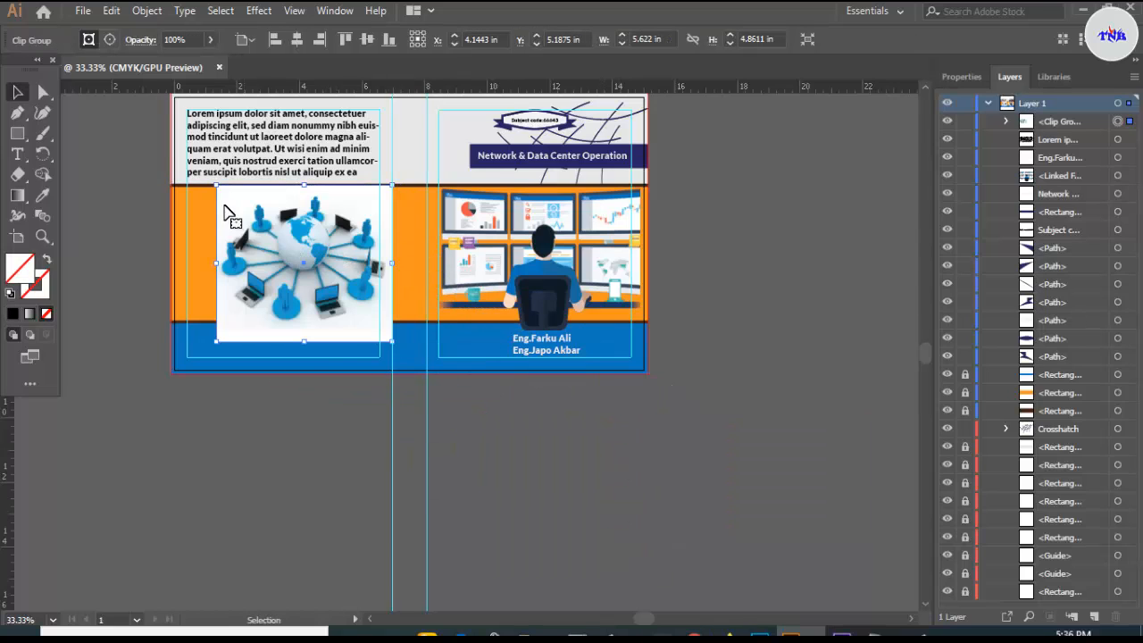
left_click_drag(216, 185, 230, 198)
left_click_drag(271, 238, 276, 228)
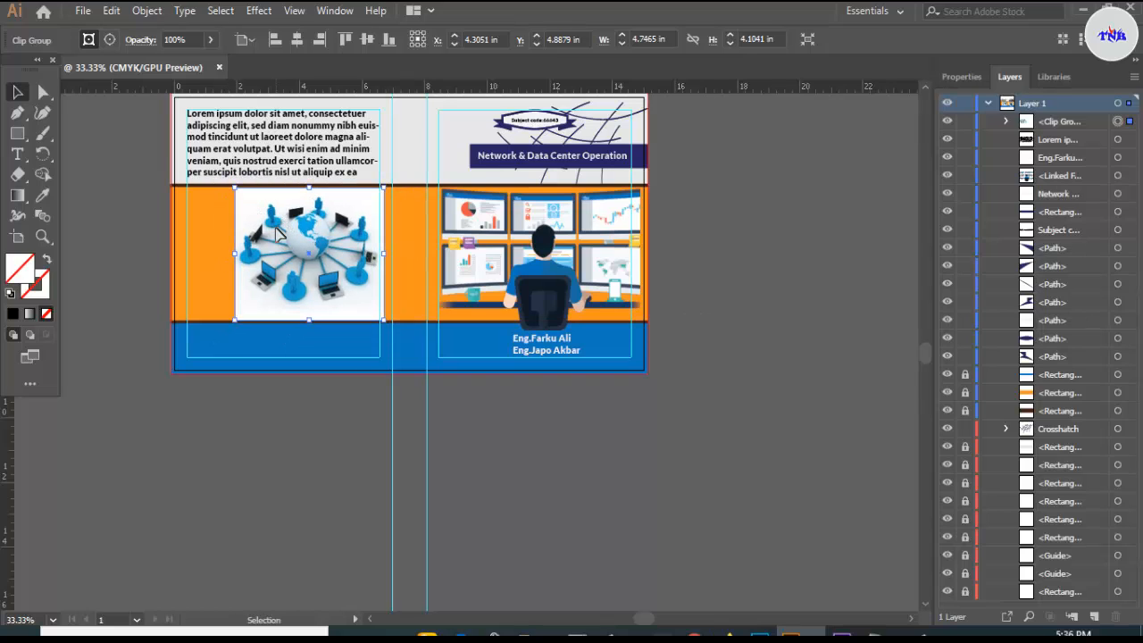
key("Right")
key("Right")
key("Right")
key("Right")
key("Right")
key("Right")
key("Right")
key("Right")
key("Right")
key("Right")
key("Right")
key("Right")
key("Right")
key("Right")
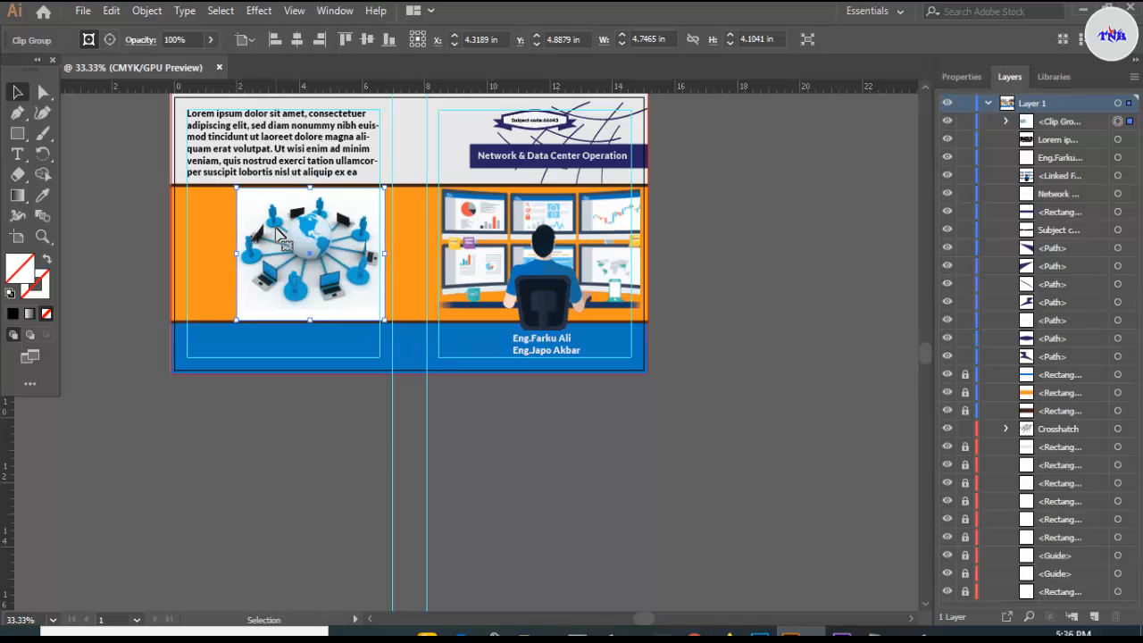
key("Right")
key("Right")
key("Right")
key("Right")
key("Right")
key("Right")
key("Right")
key("Right")
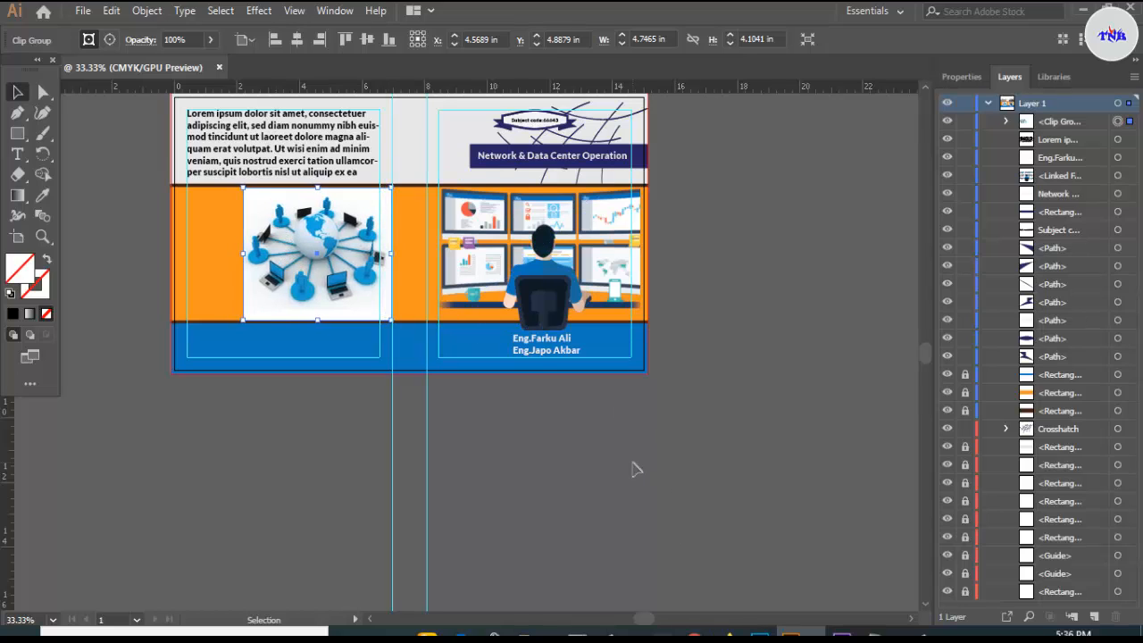
left_click(542, 451)
- Stretch the globe image slightly taller and align it with the orange band's edges
scroll(259, 376, "up", 1, "alt")
scroll(304, 348, "up", 5)
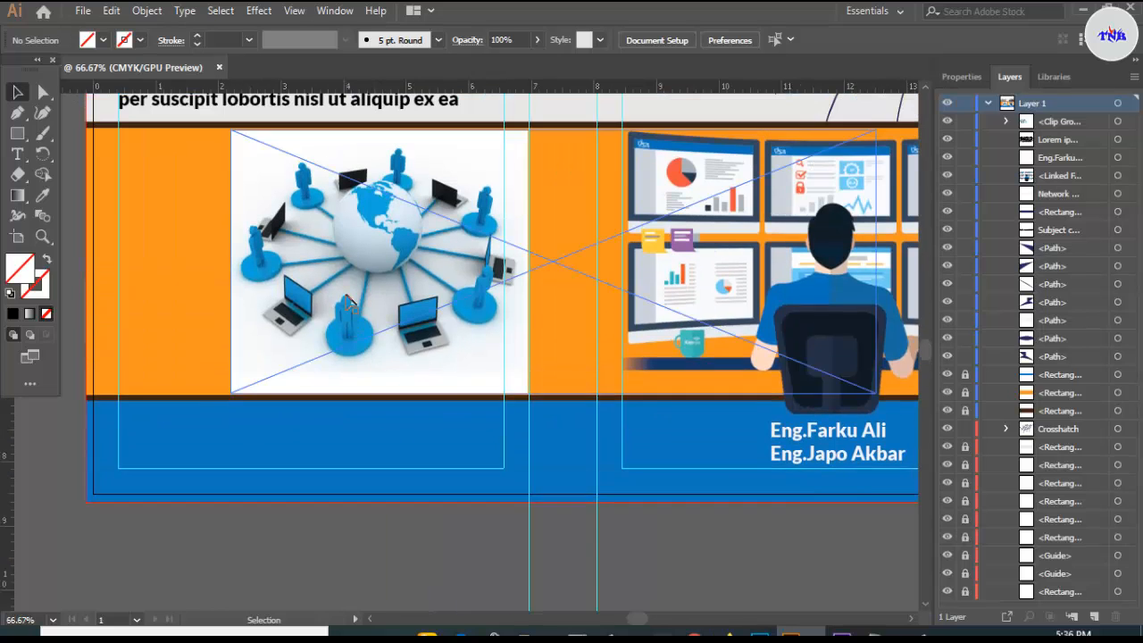
scroll(371, 334, "up", 1, "alt")
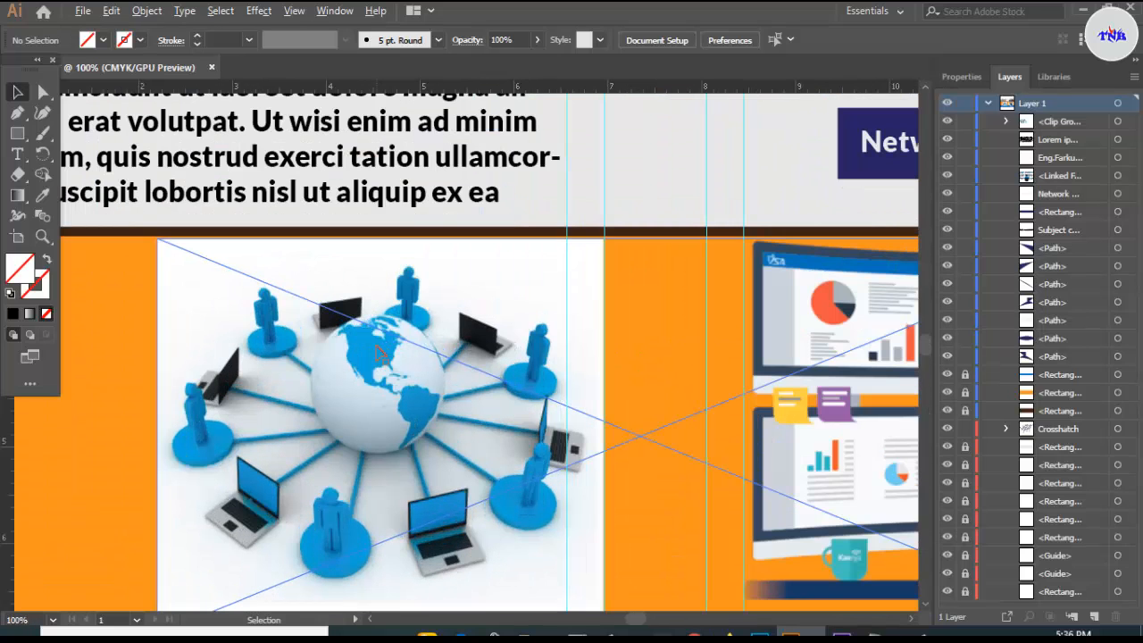
left_click(375, 322)
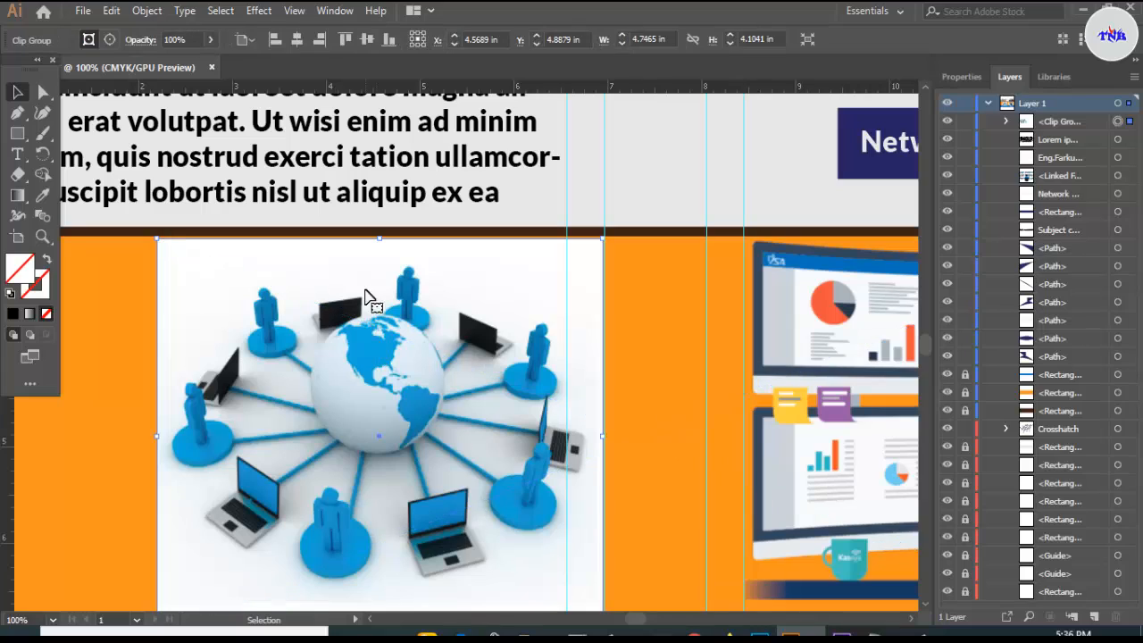
left_click_drag(378, 237, 379, 233)
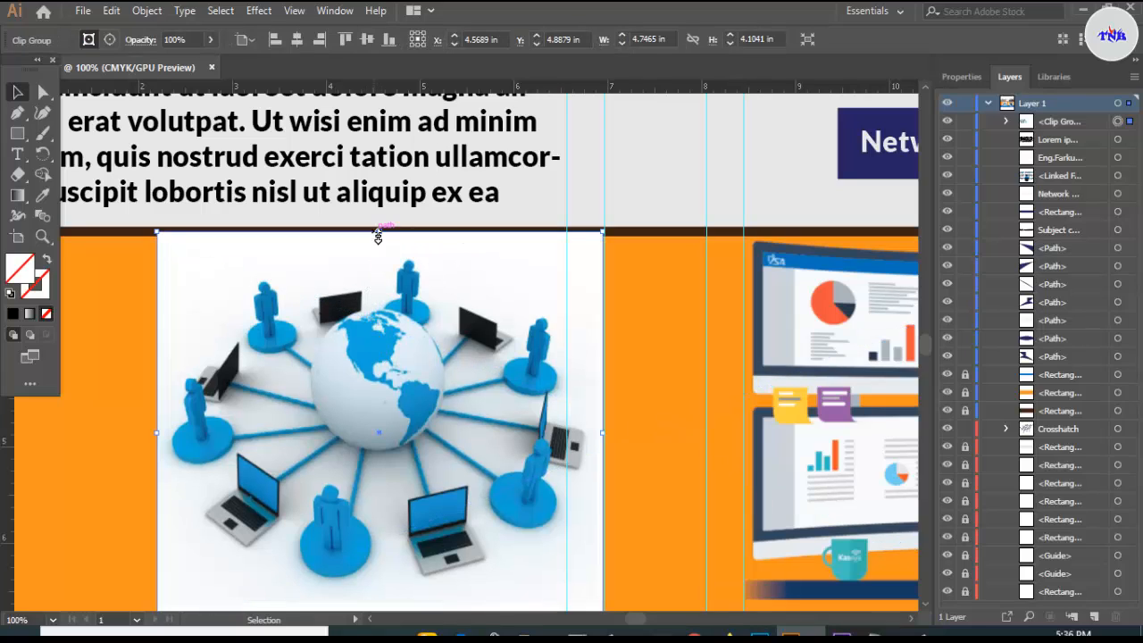
left_click_drag(419, 279, 412, 286)
scroll(179, 467, "down", 3)
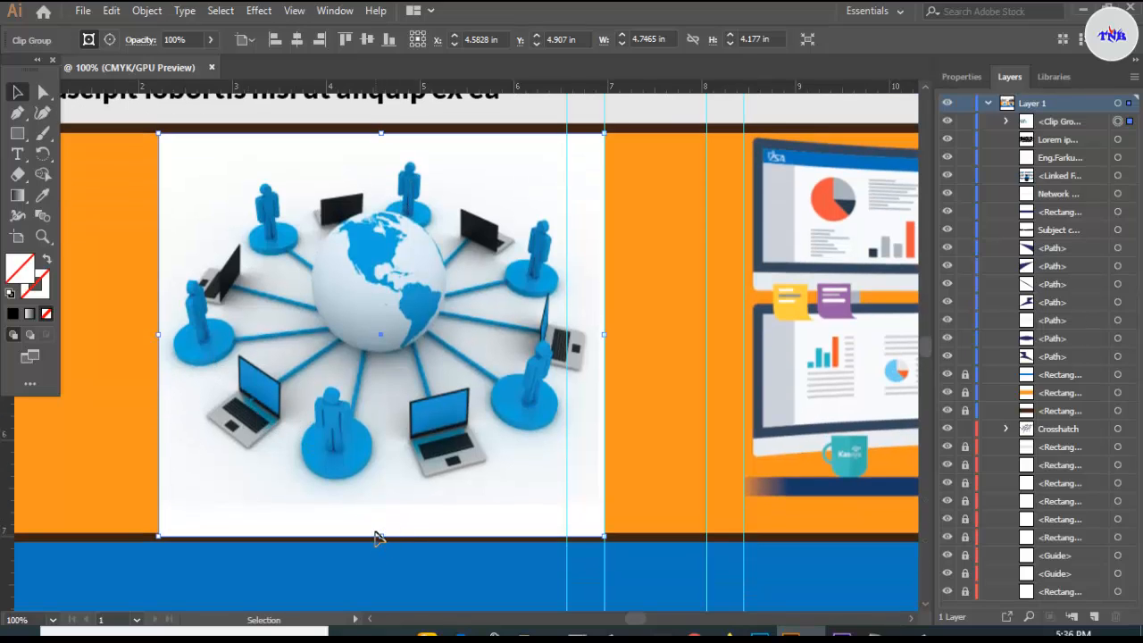
left_click_drag(375, 537, 379, 538)
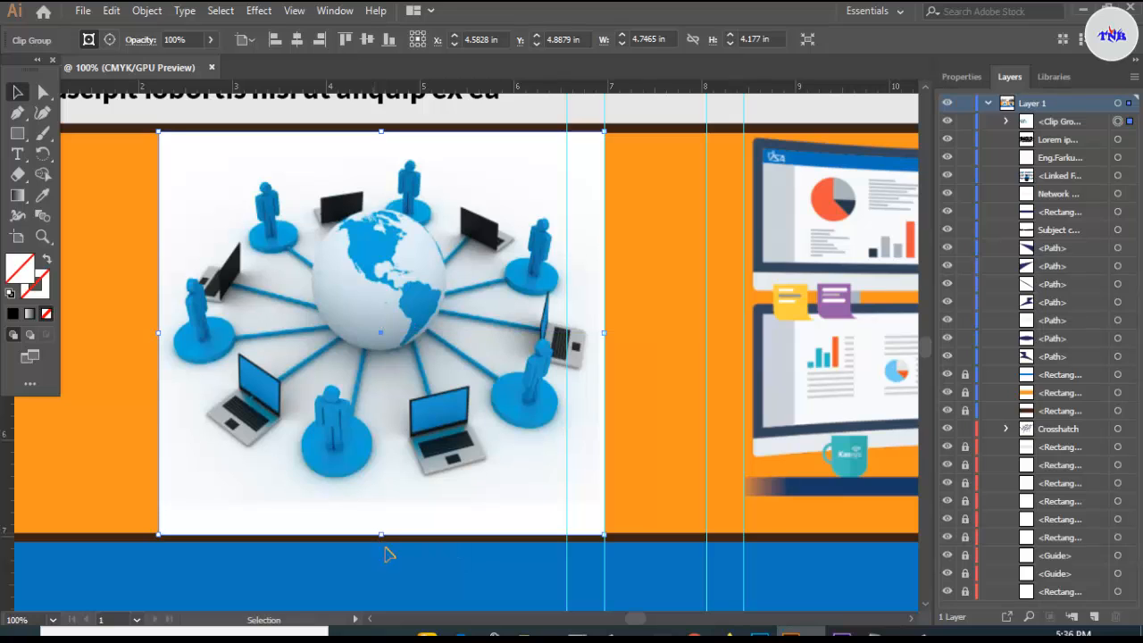
left_click(395, 566)
scroll(396, 566, "down", 3)
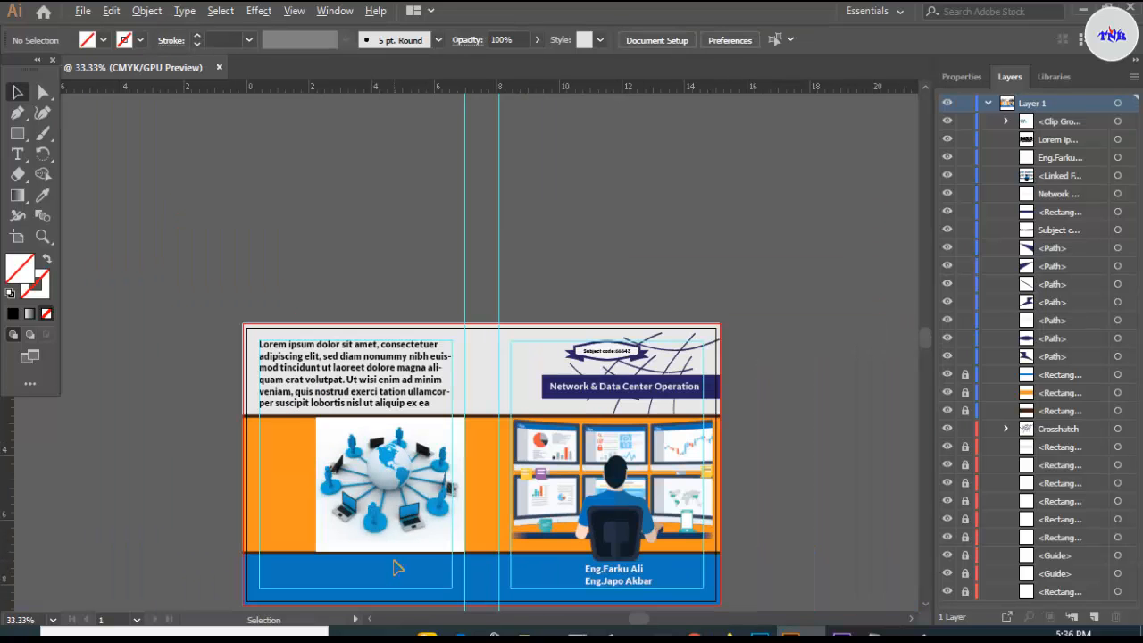
scroll(396, 566, "up", 1)
scroll(396, 566, "up", 2)
scroll(396, 566, "down", 2)
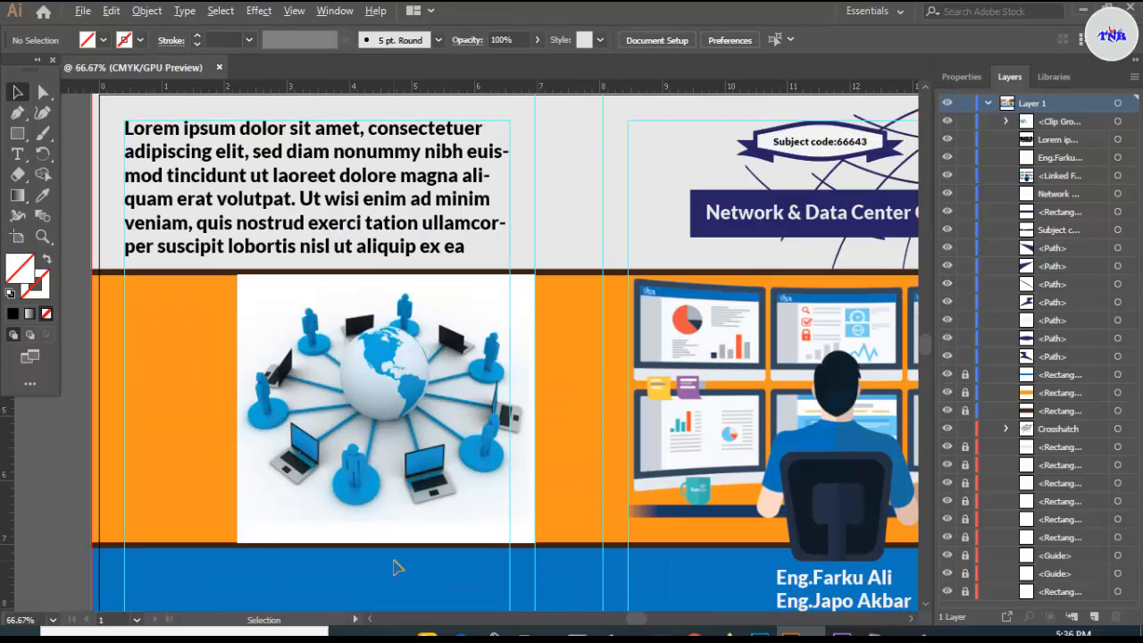
scroll(395, 567, "down", 1)
scroll(395, 566, "up", 1)
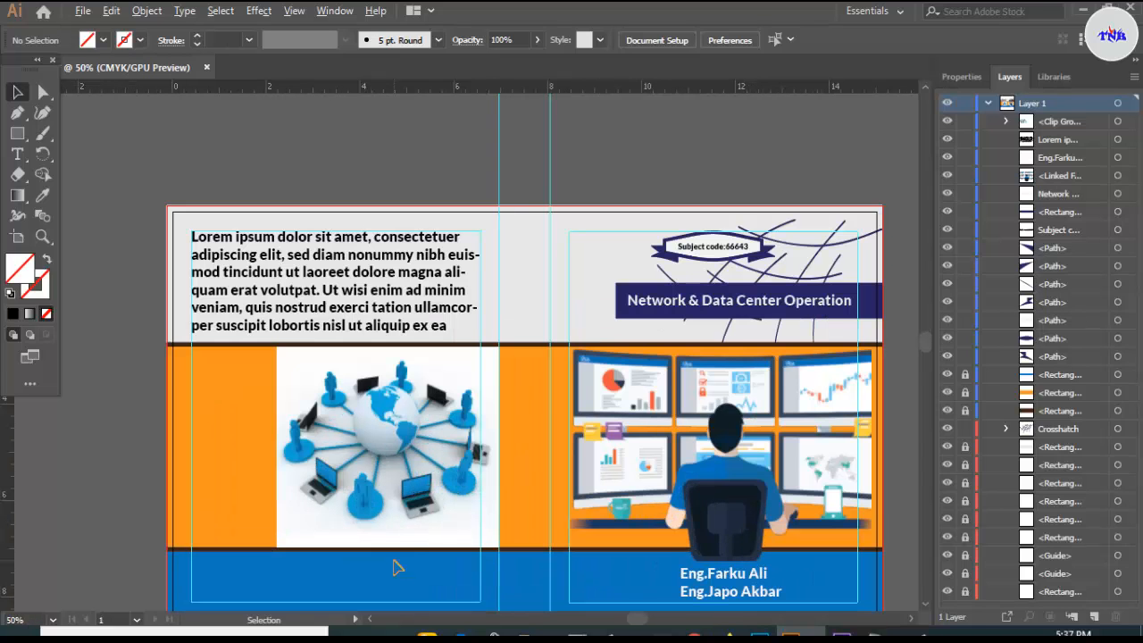
scroll(665, 167, "down", 1)
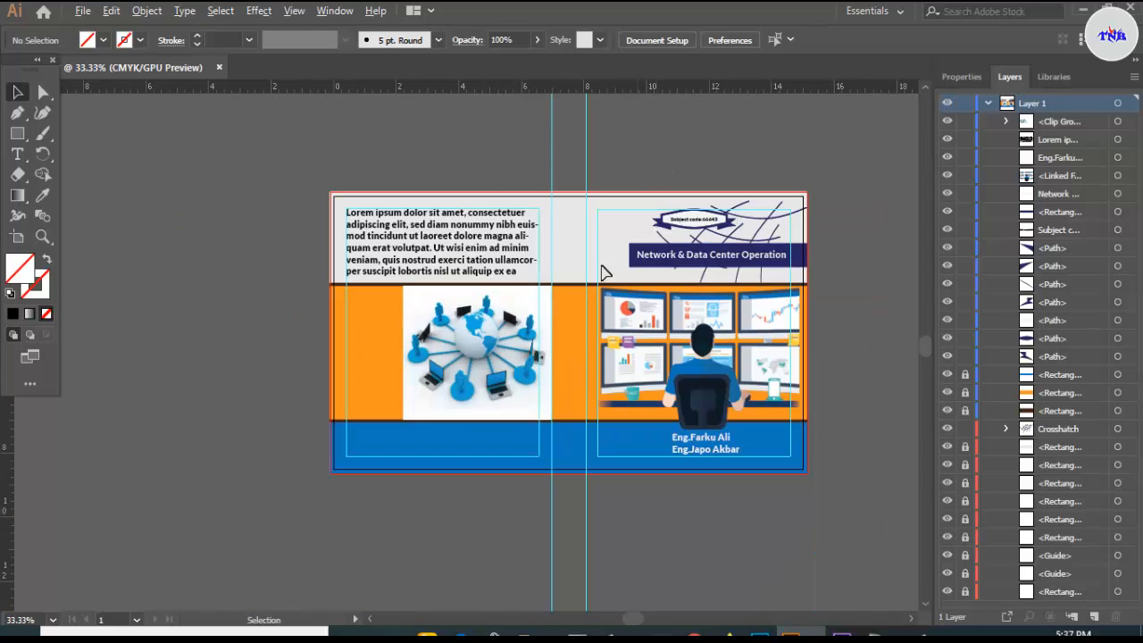
left_click(536, 631)
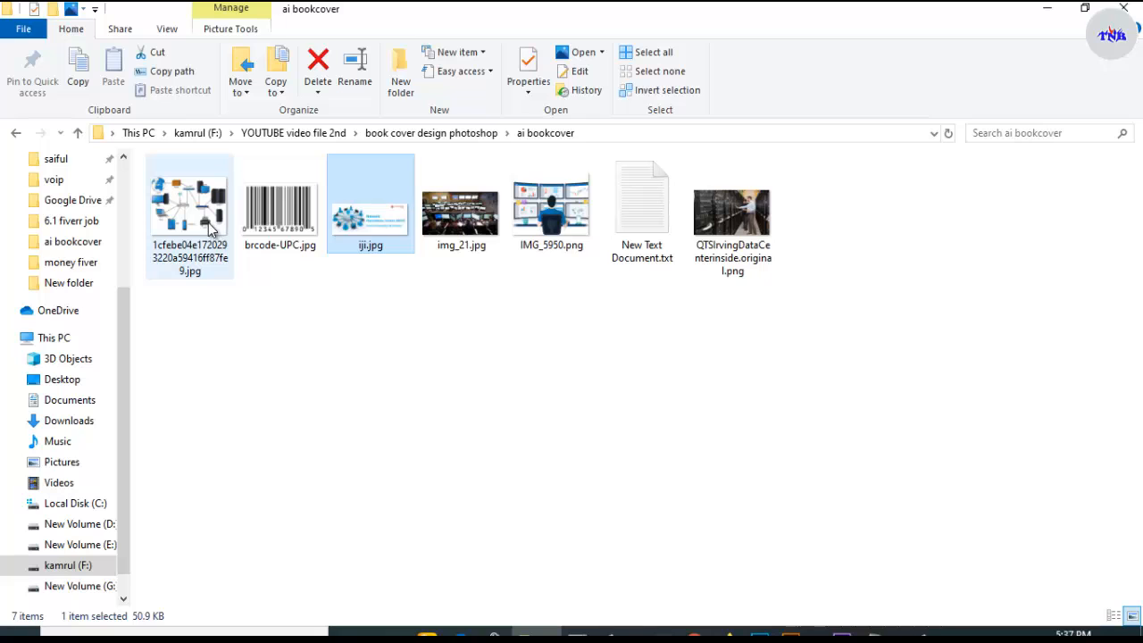
left_click_drag(200, 212, 172, 340)
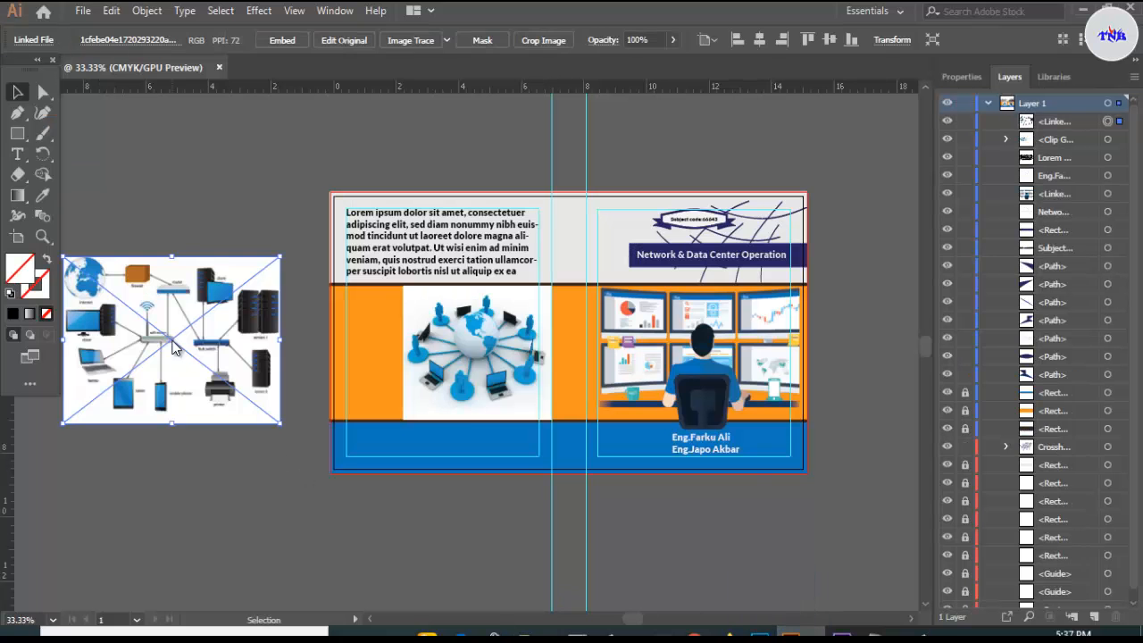
- Draw a blue rectangle over the diagram's left part and use it as a clipping mask
left_click(176, 195)
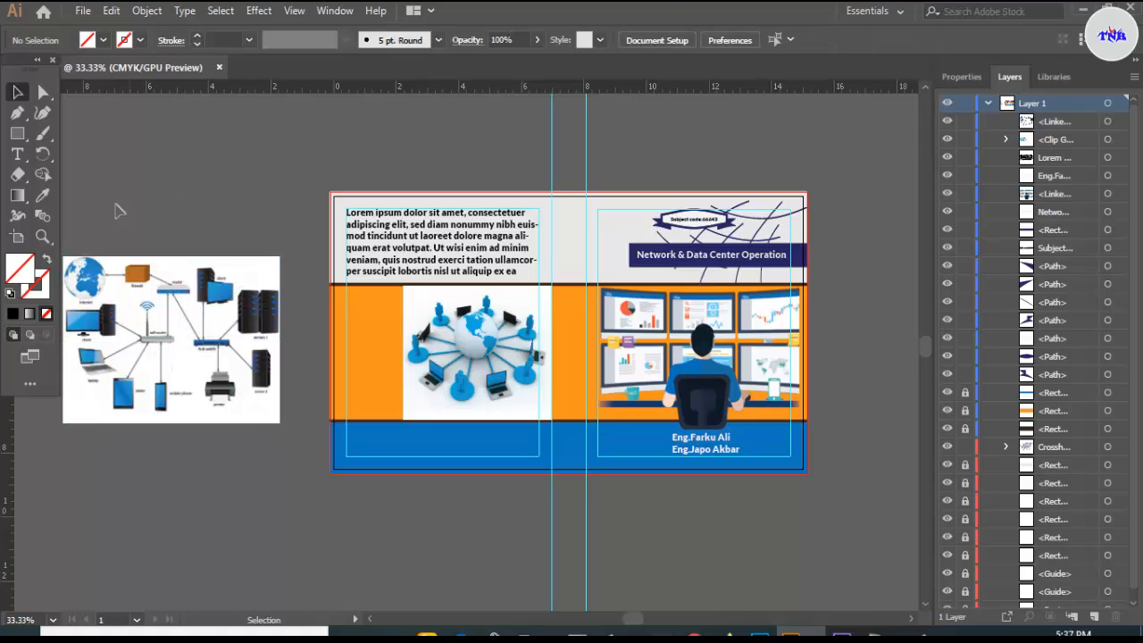
left_click(17, 133)
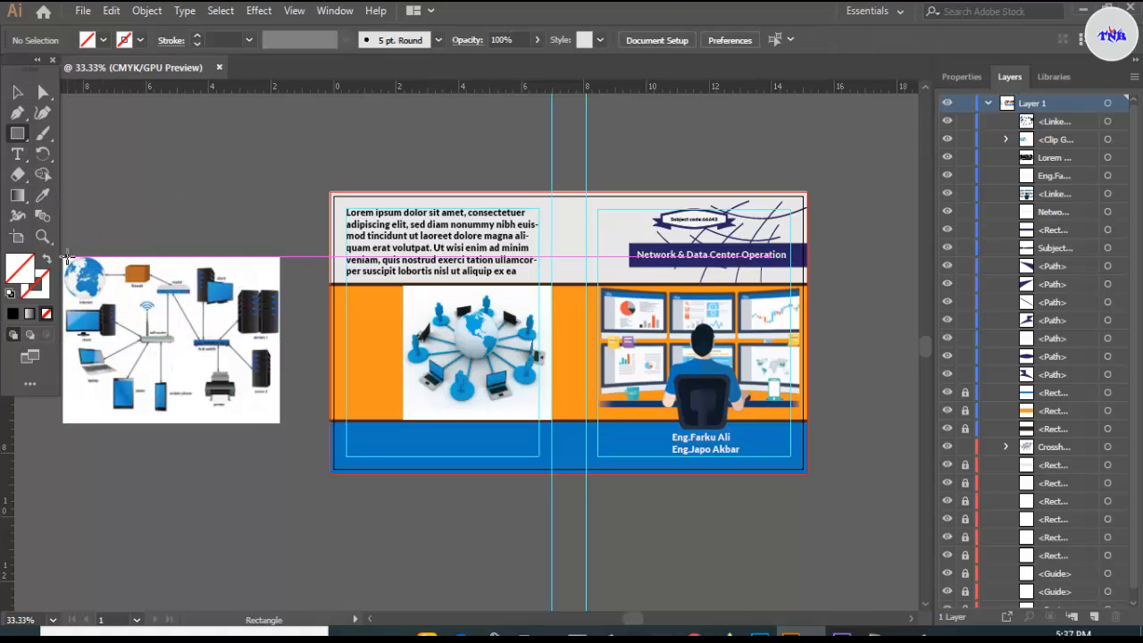
left_click_drag(67, 258, 198, 413)
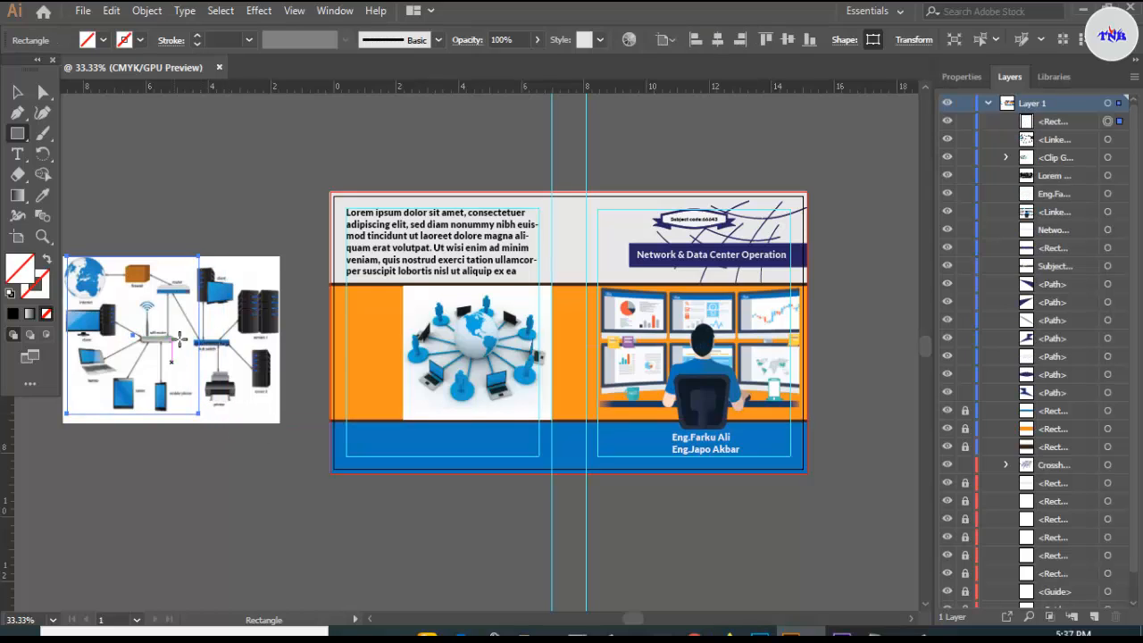
left_click(17, 92)
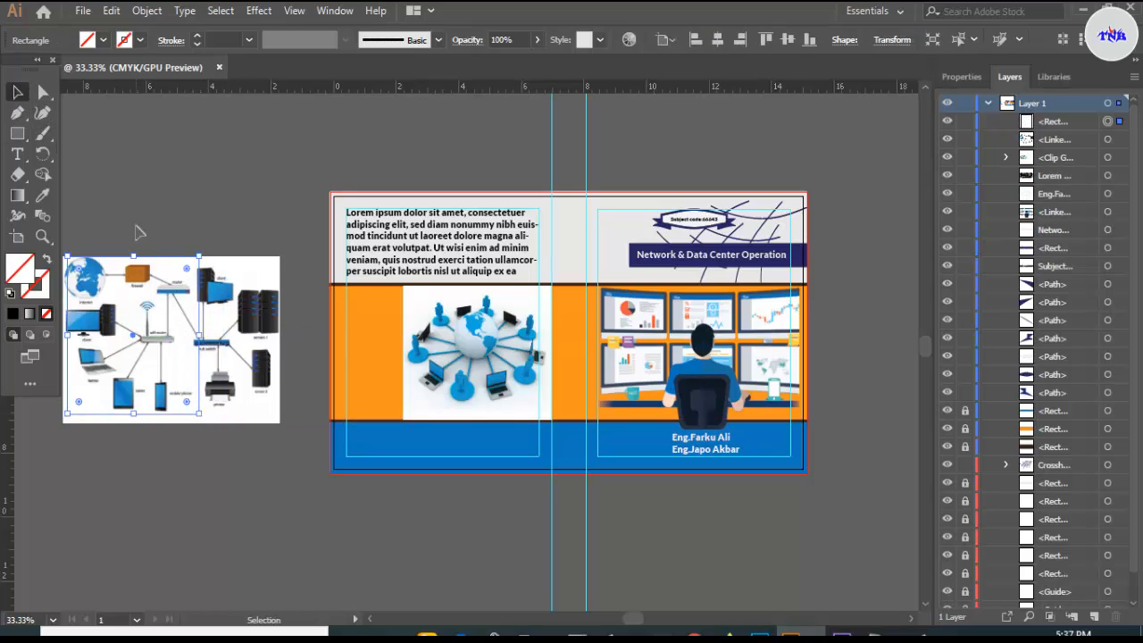
left_click(104, 40)
left_click(96, 87)
left_click(122, 204)
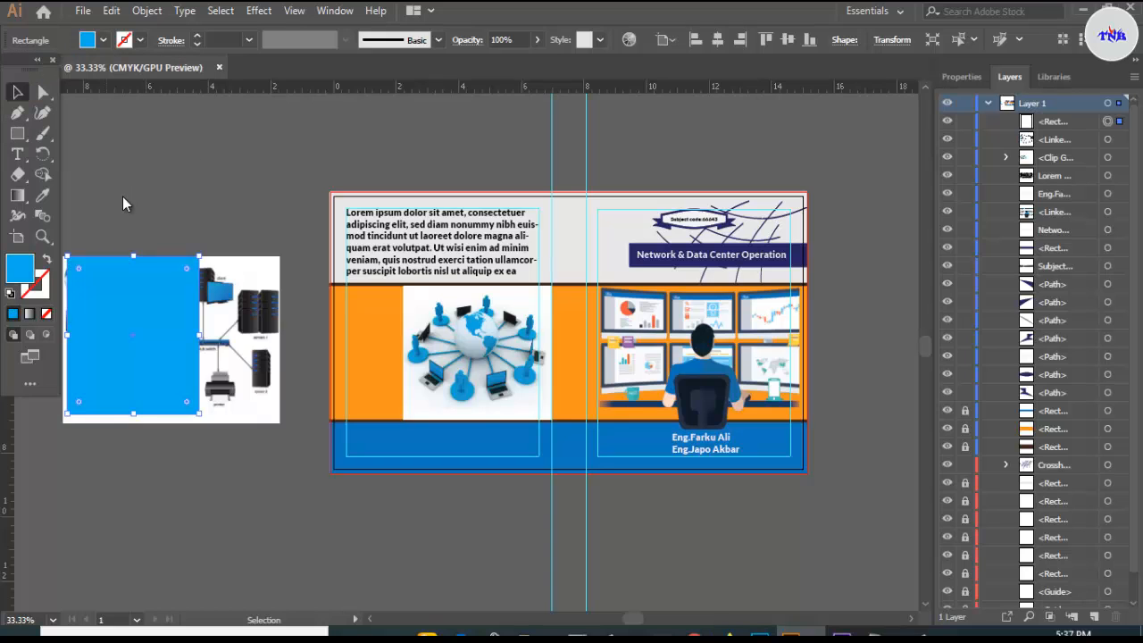
left_click(203, 366, "shift")
right_click(204, 361)
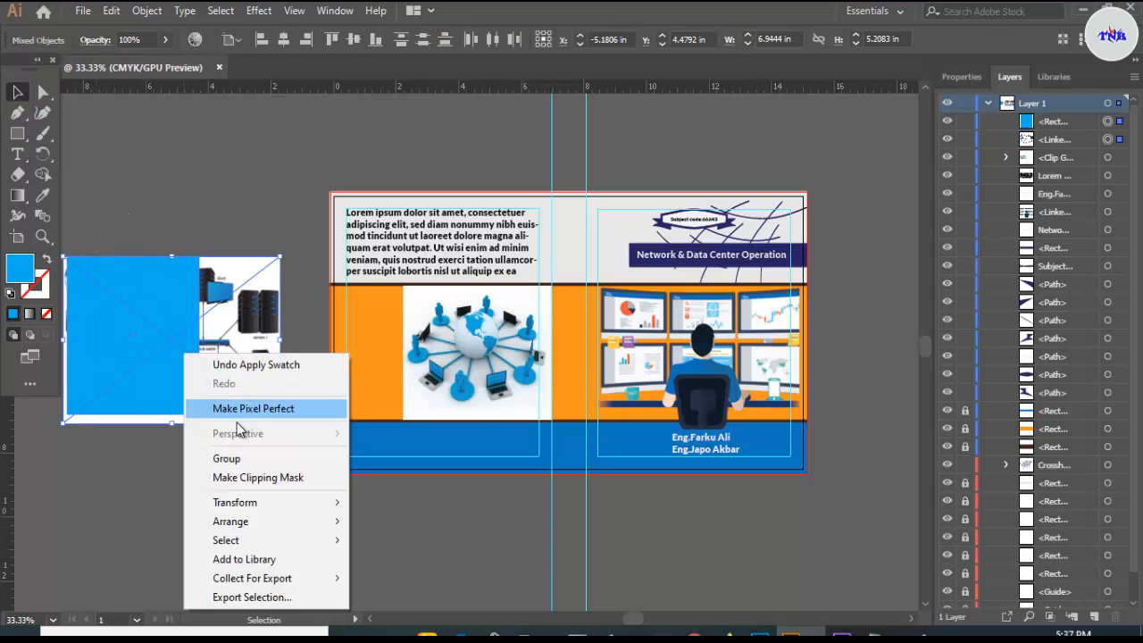
left_click(241, 474)
- Move and resize the cropped diagram to fill the orange band next to the globe image
left_click_drag(161, 361, 394, 384)
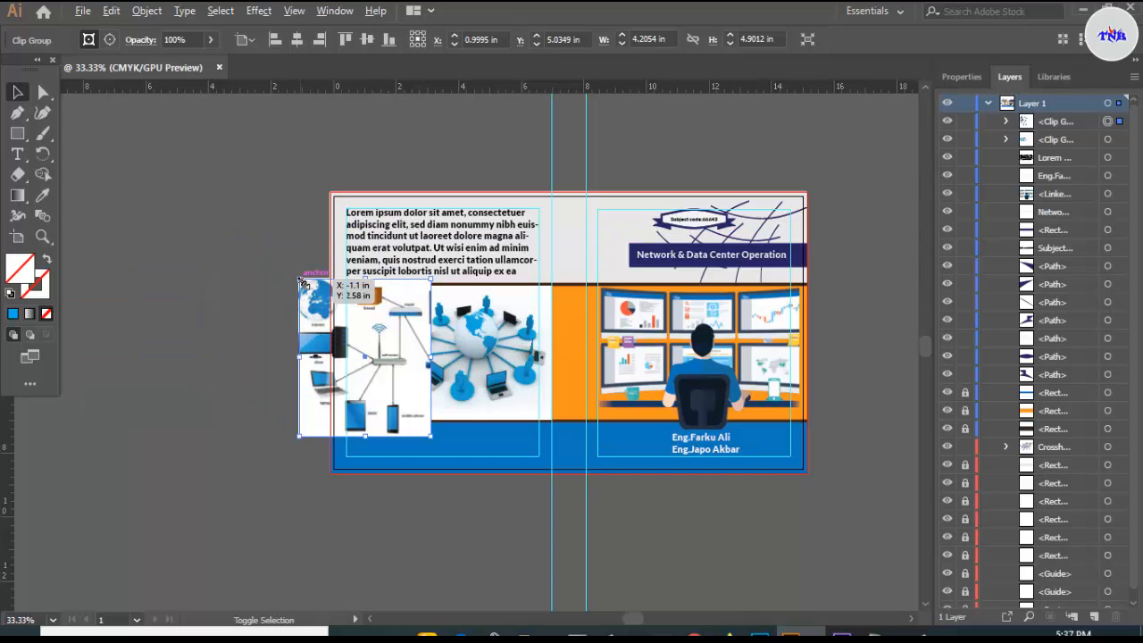
left_click_drag(300, 282, 319, 303)
scroll(355, 346, "up", 2)
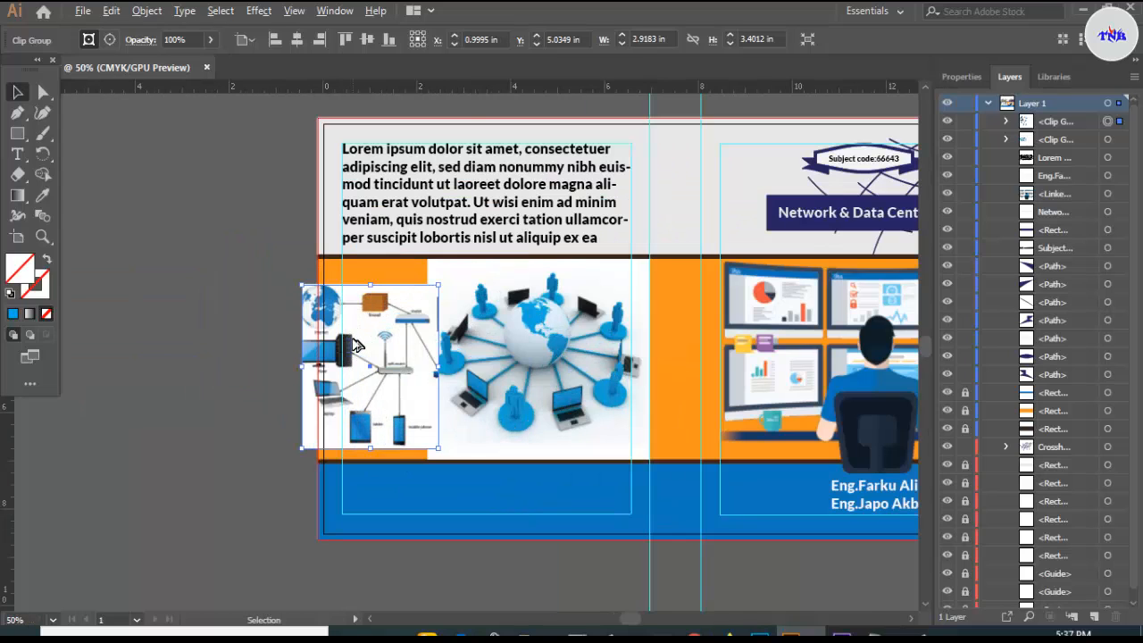
left_click_drag(371, 336, 382, 302)
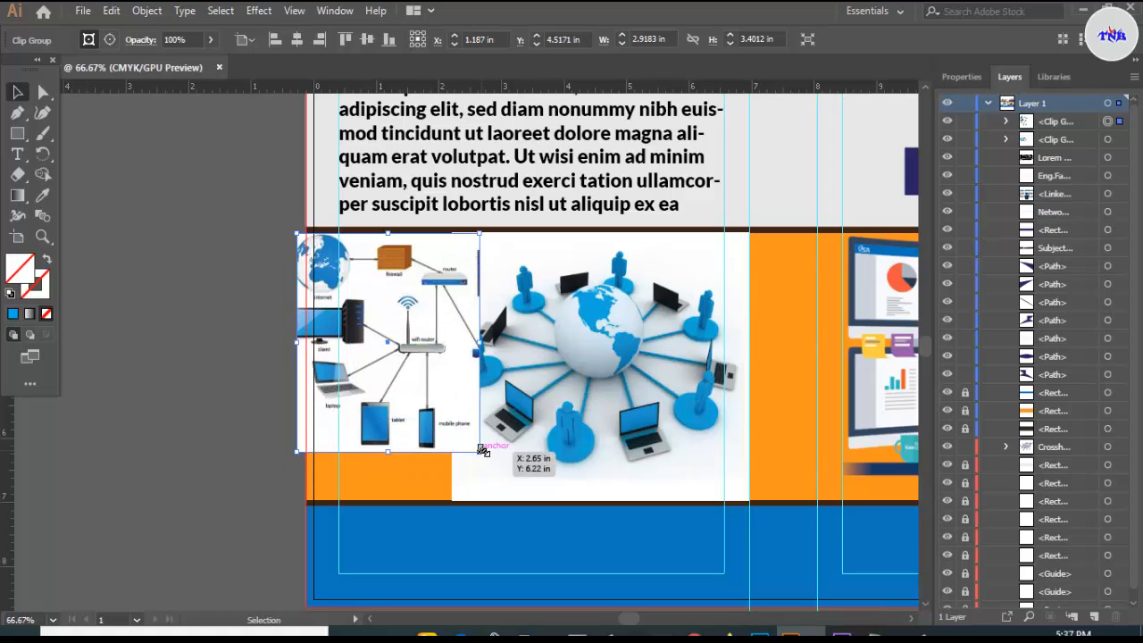
left_click_drag(482, 450, 505, 502)
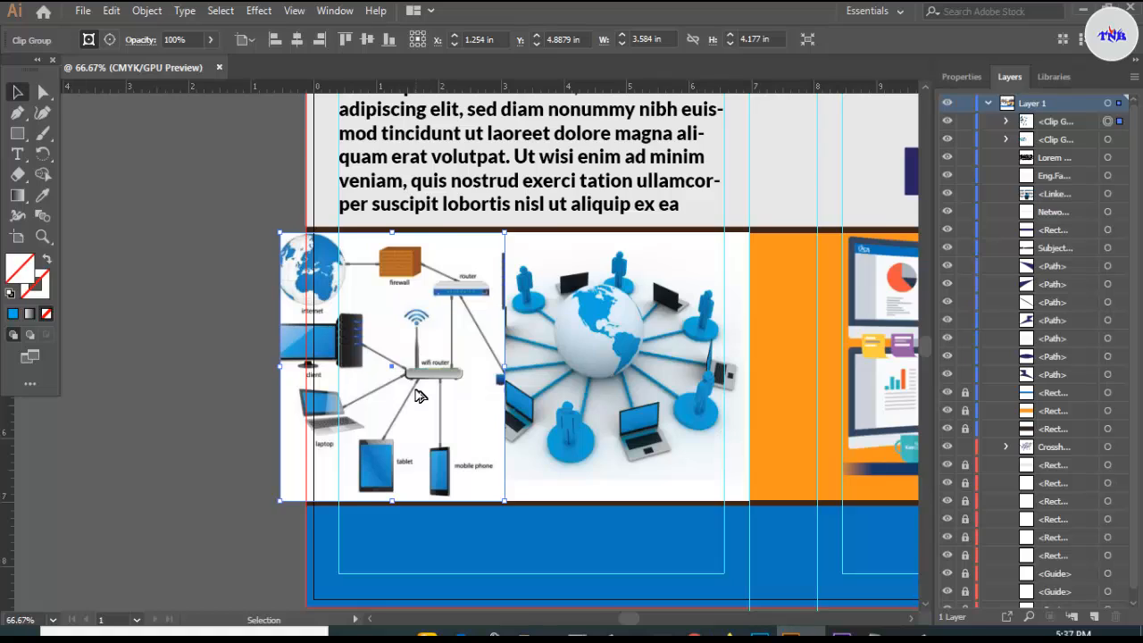
scroll(419, 395, "down", 1)
left_click_drag(415, 385, 1057, 234)
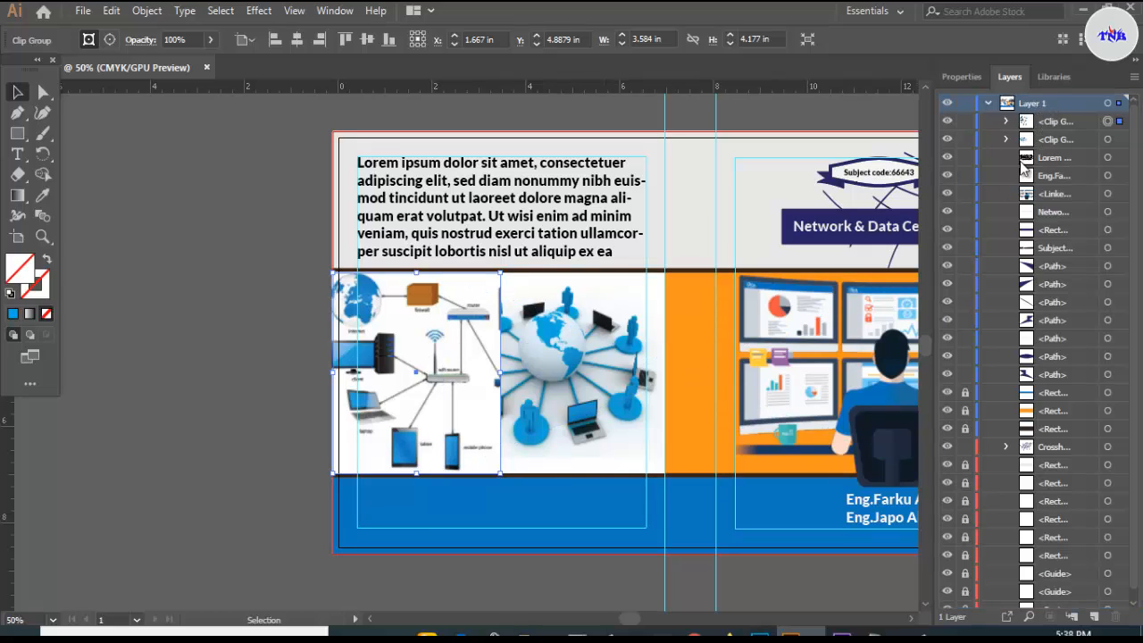
- Move the network diagram's clip group below the globe photo in the Layers panel so the globe overlaps it
mouse_move(1050, 108)
left_mouse_down()
mouse_move(1042, 130)
mouse_move(1041, 107)
left_mouse_up()
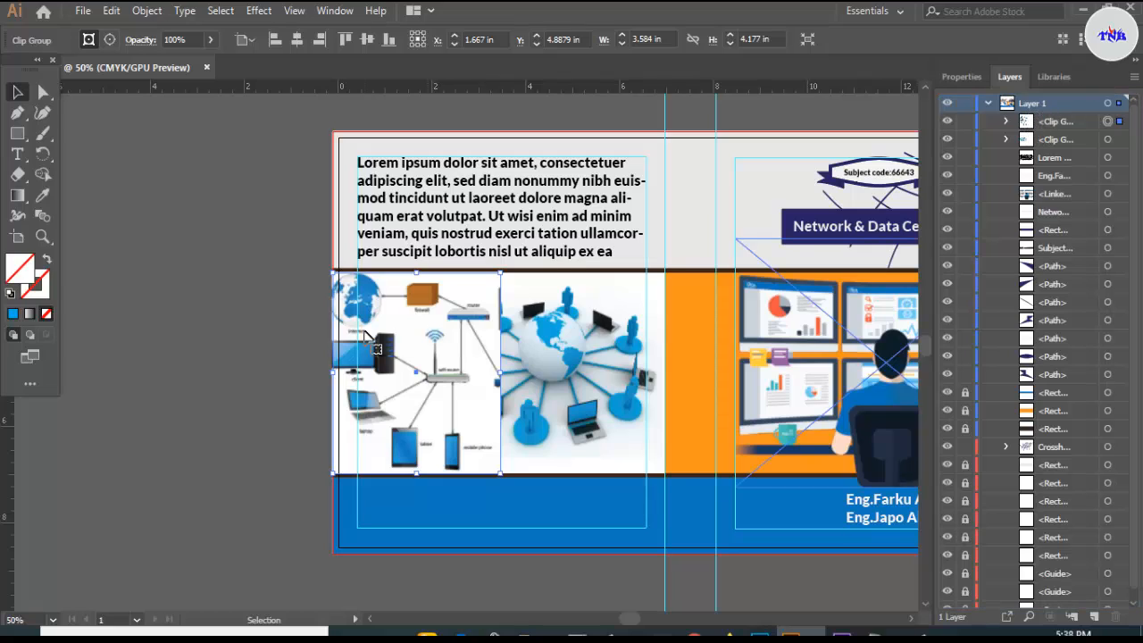
left_click(270, 333)
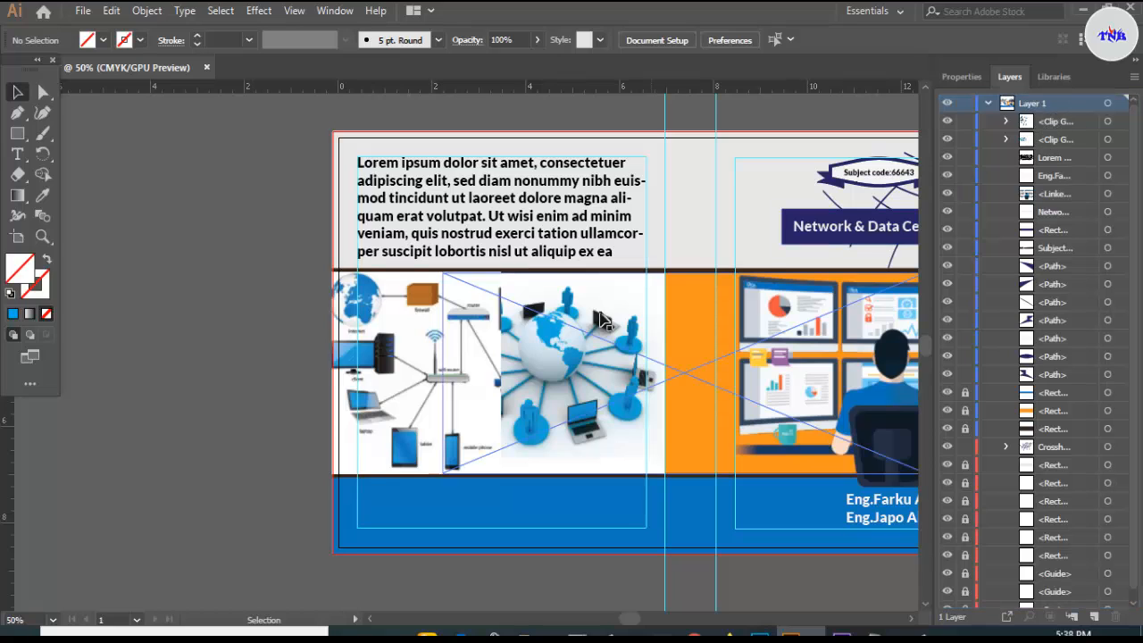
right_click(425, 340)
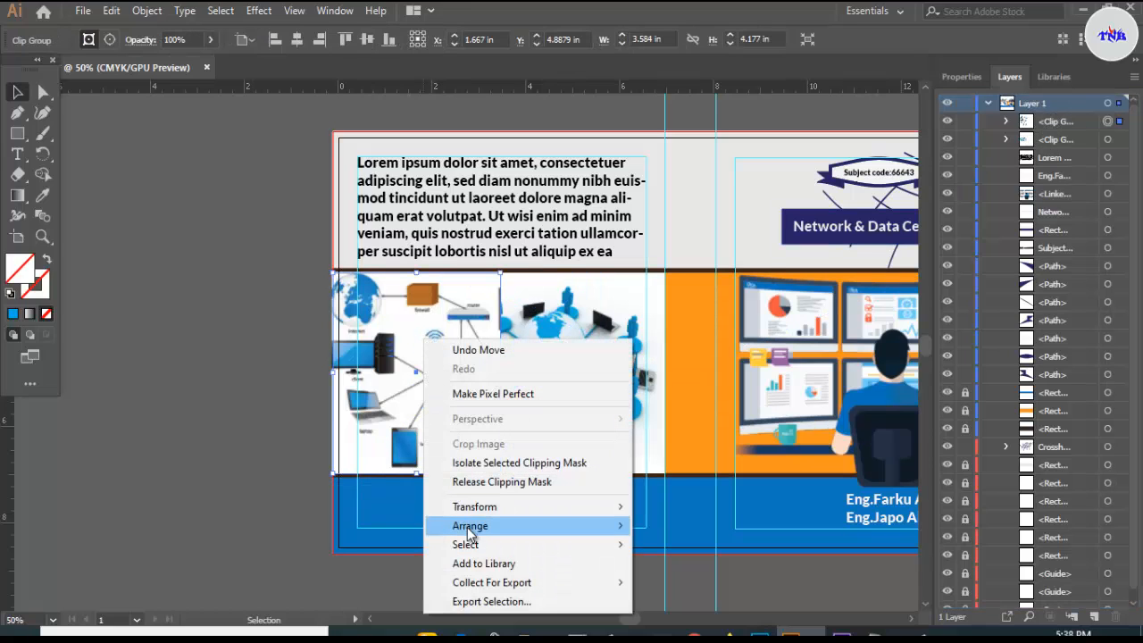
mouse_move(500, 506)
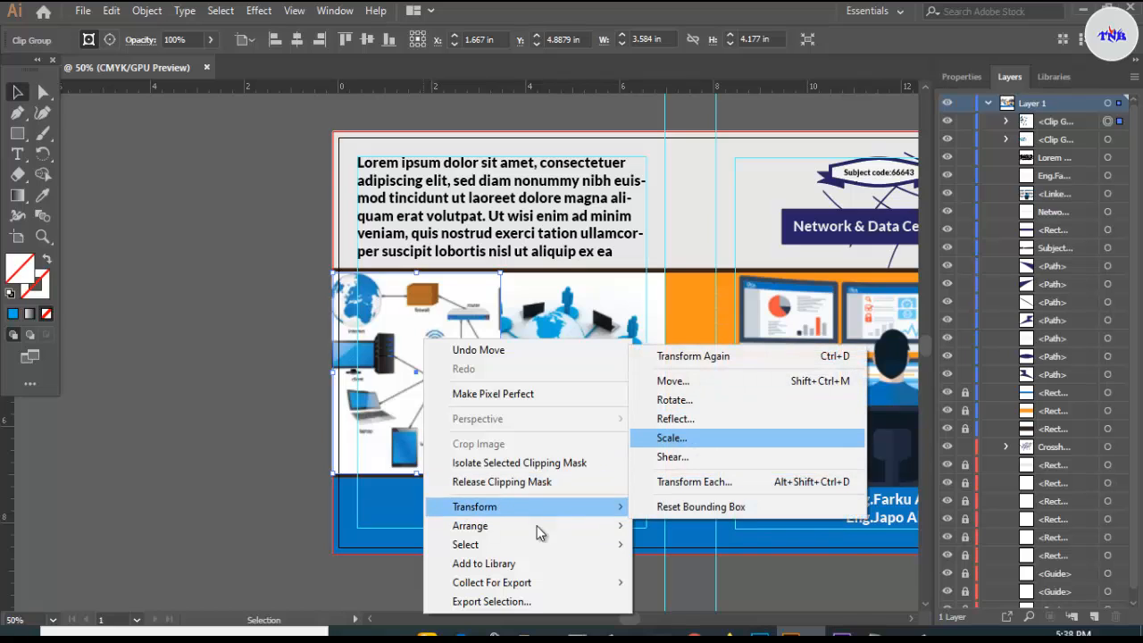
mouse_move(537, 532)
left_click(695, 544)
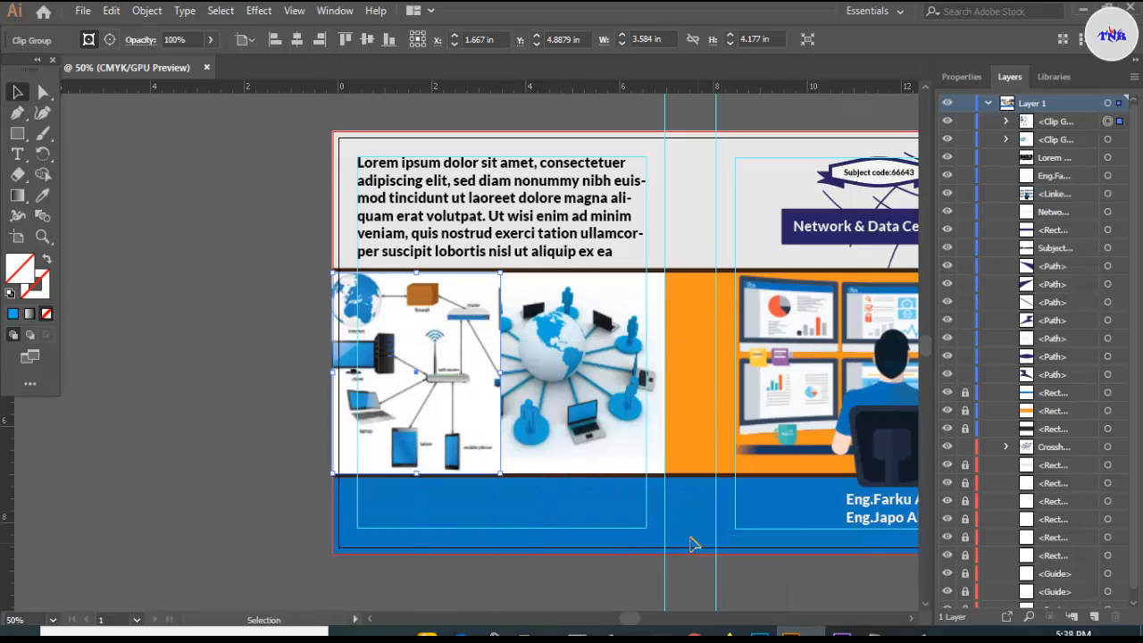
left_click(241, 409)
left_click(395, 311)
left_click_drag(1039, 118, 1042, 146)
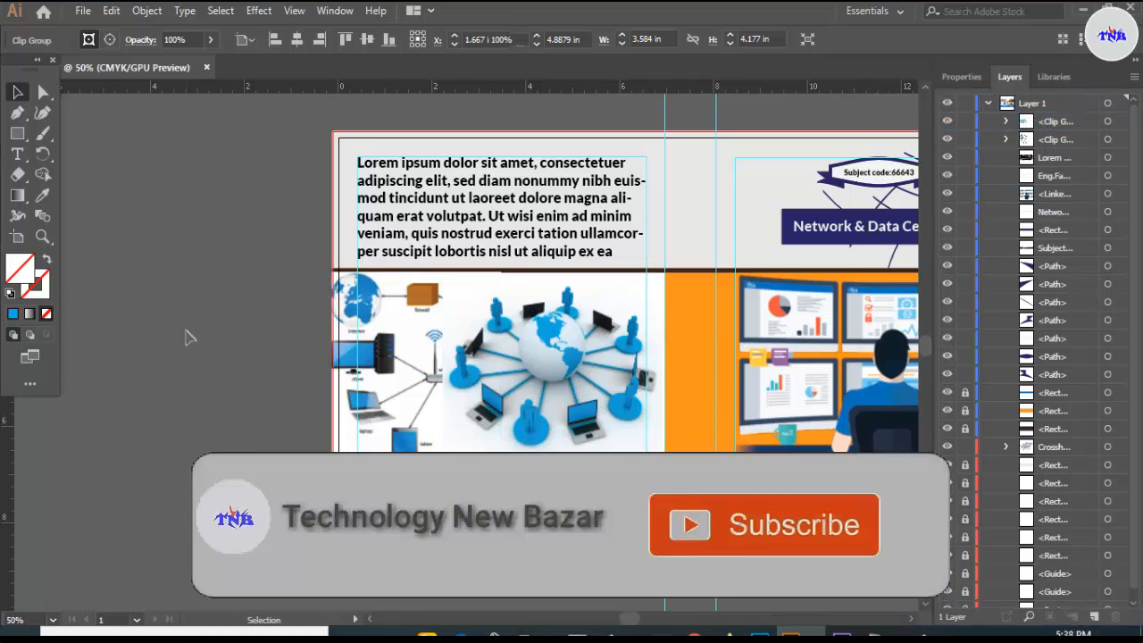
left_click(188, 335)
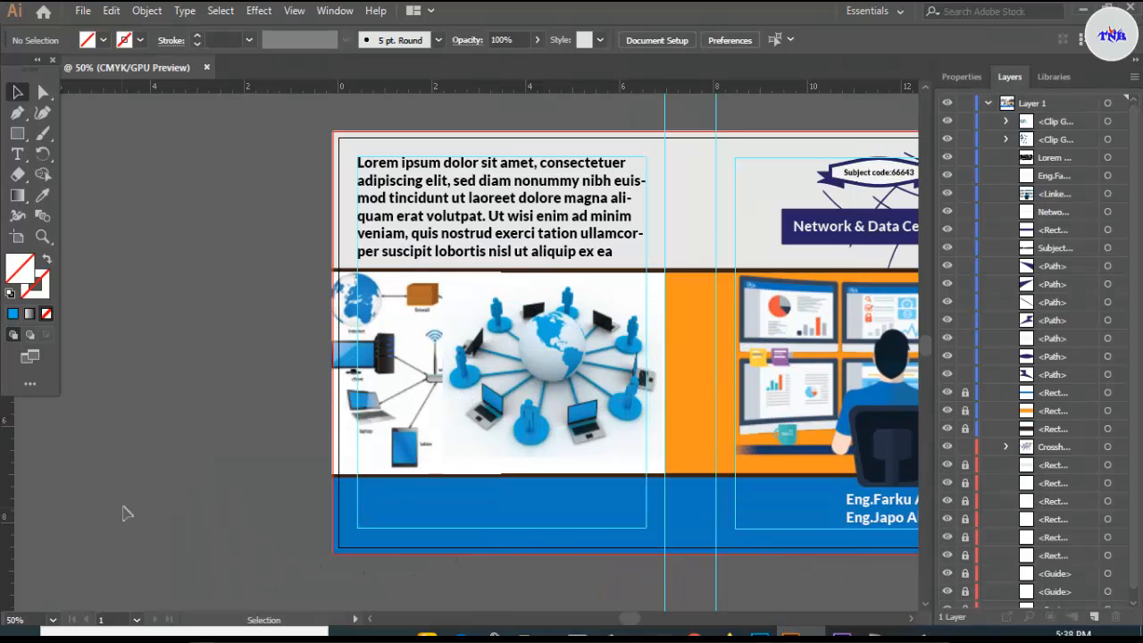
- Select the globe photo group and snap its top edge to the dark bar above
scroll(250, 460, "up", 2)
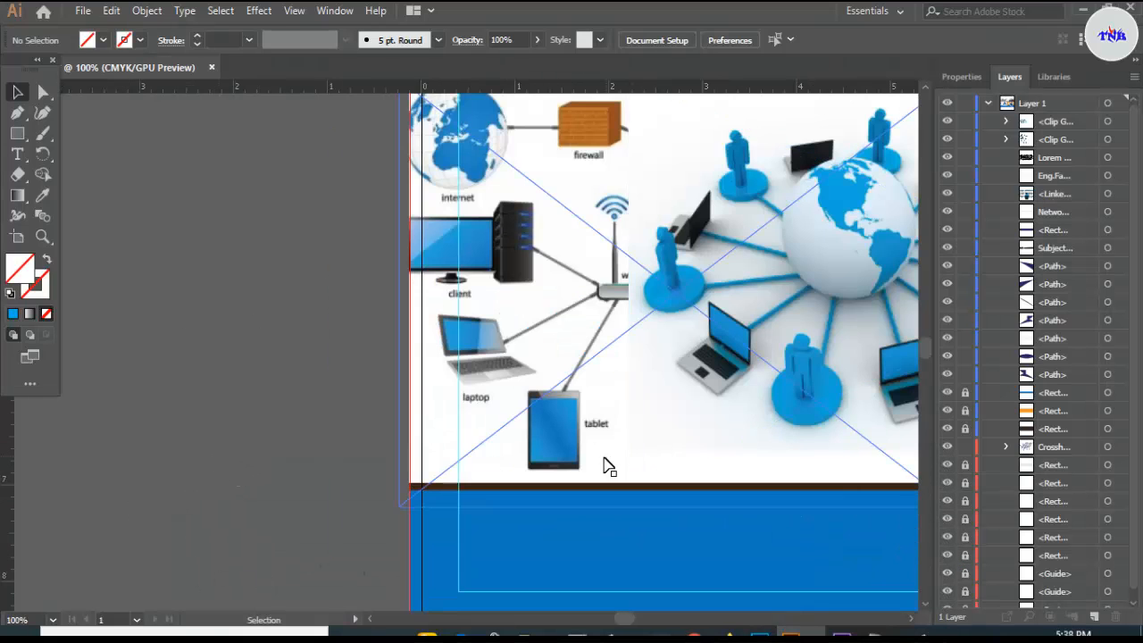
scroll(768, 471, "up", 2)
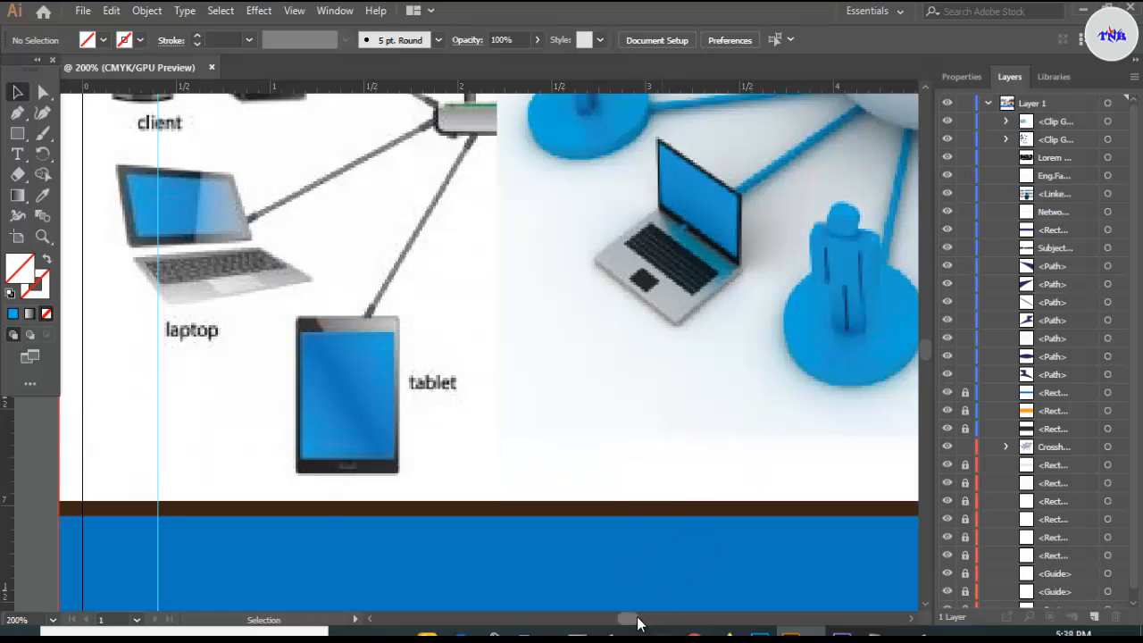
left_click_drag(637, 616, 640, 617)
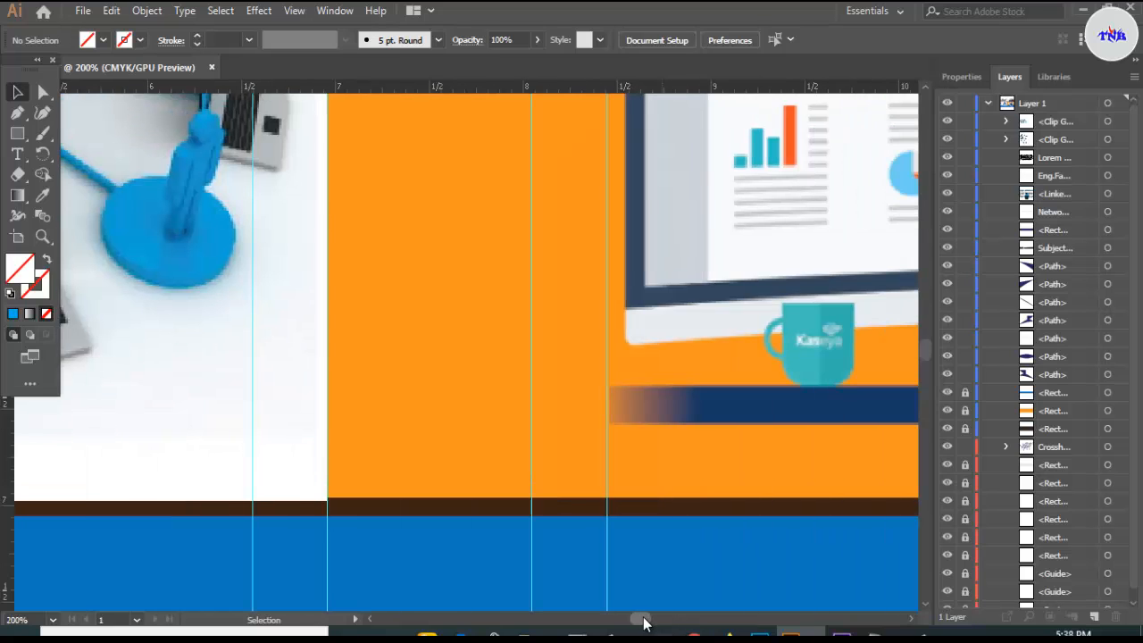
left_click(254, 493)
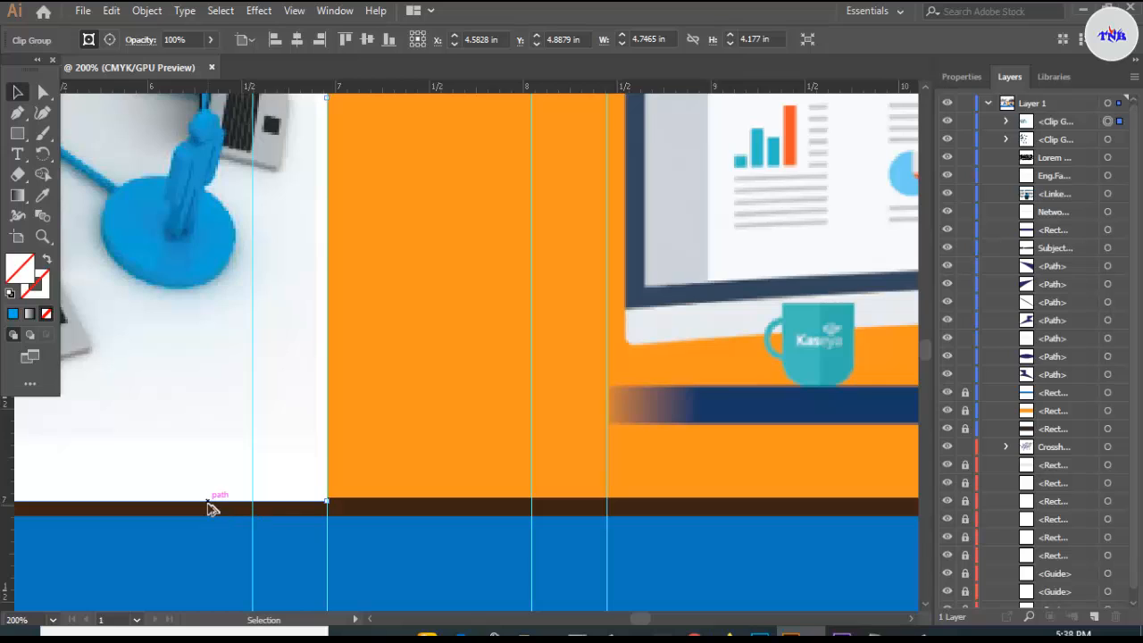
scroll(208, 507, "down", 1)
left_click_drag(648, 621, 640, 620)
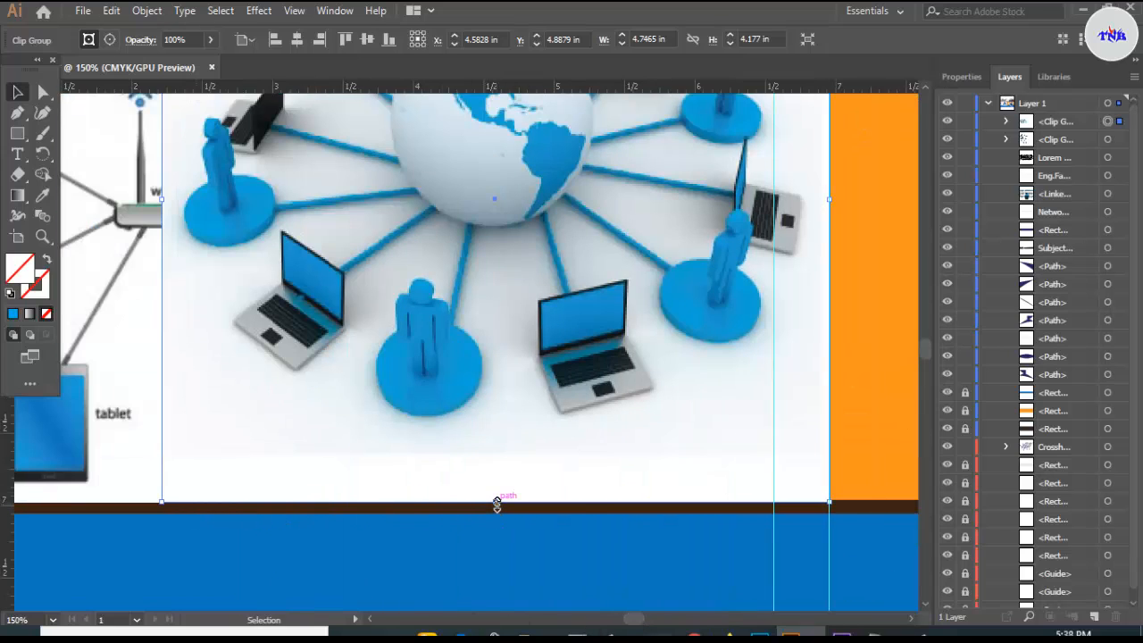
left_click_drag(498, 505, 497, 502)
scroll(597, 371, "up", 3)
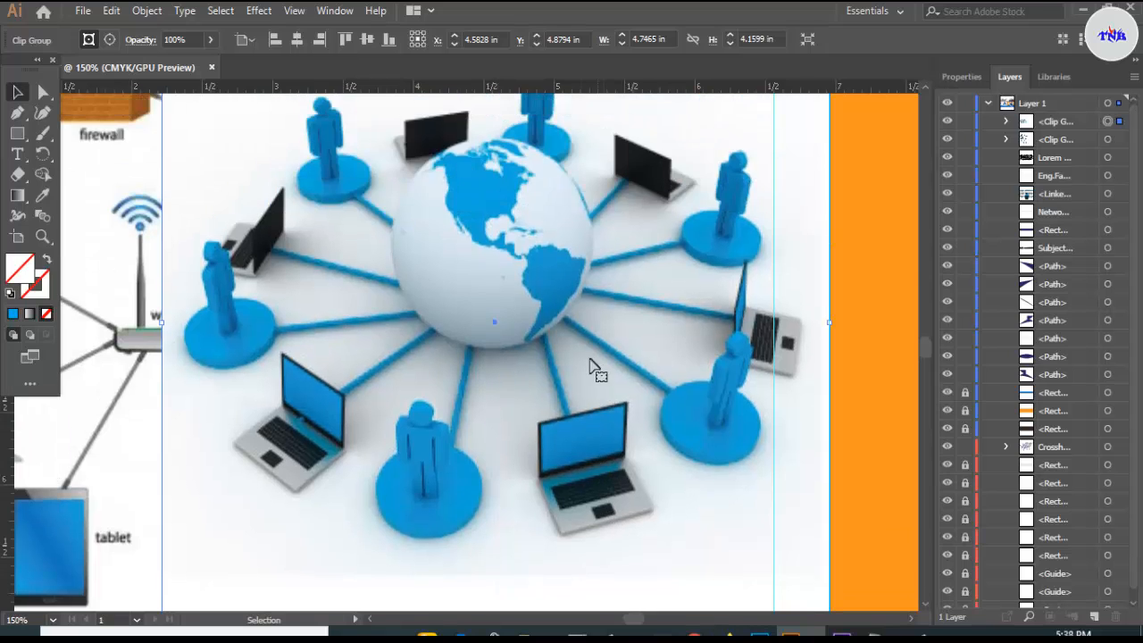
scroll(551, 351, "up", 4)
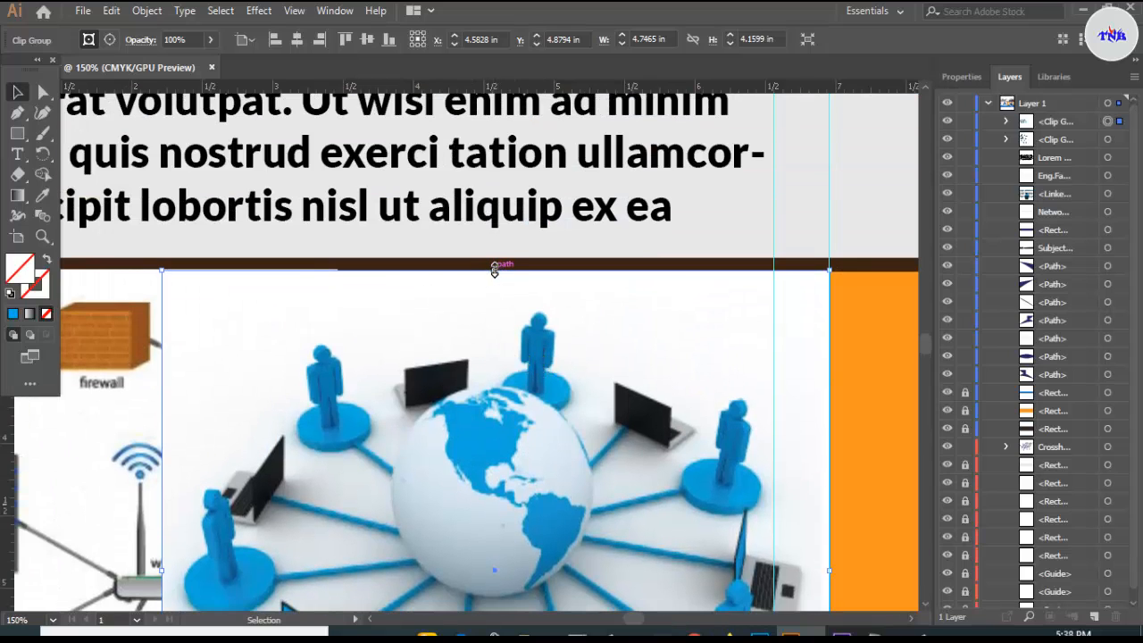
left_click_drag(493, 270, 495, 271)
- Extend the globe photo's bottom edge down to meet the dark bar below
scroll(495, 271, "down", 3)
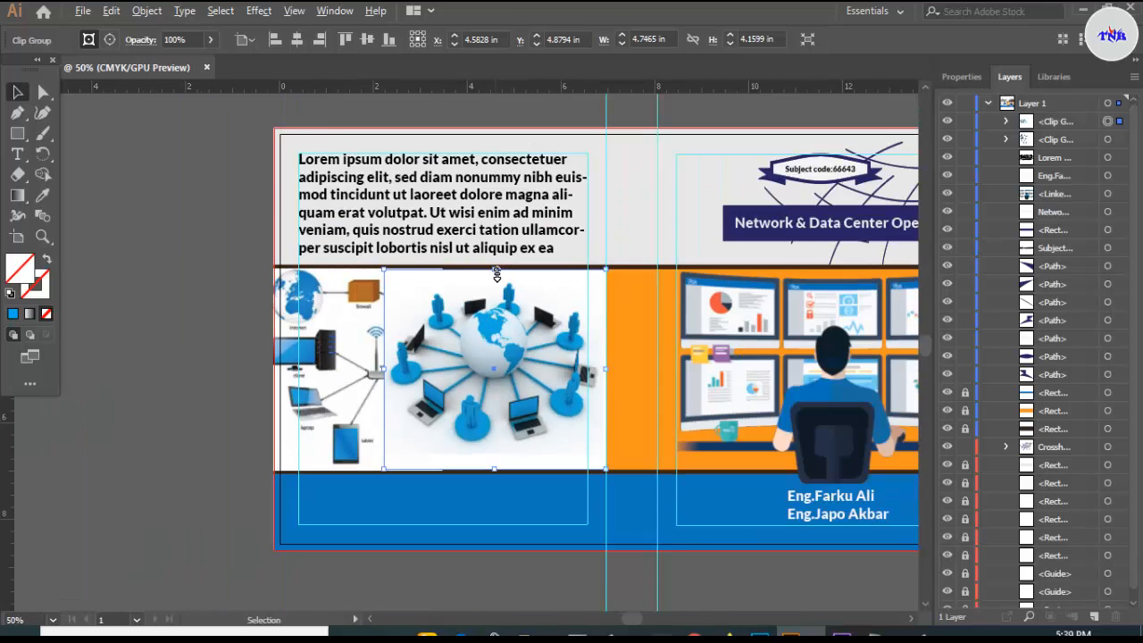
scroll(495, 270, "up", 2)
scroll(327, 417, "down", 3)
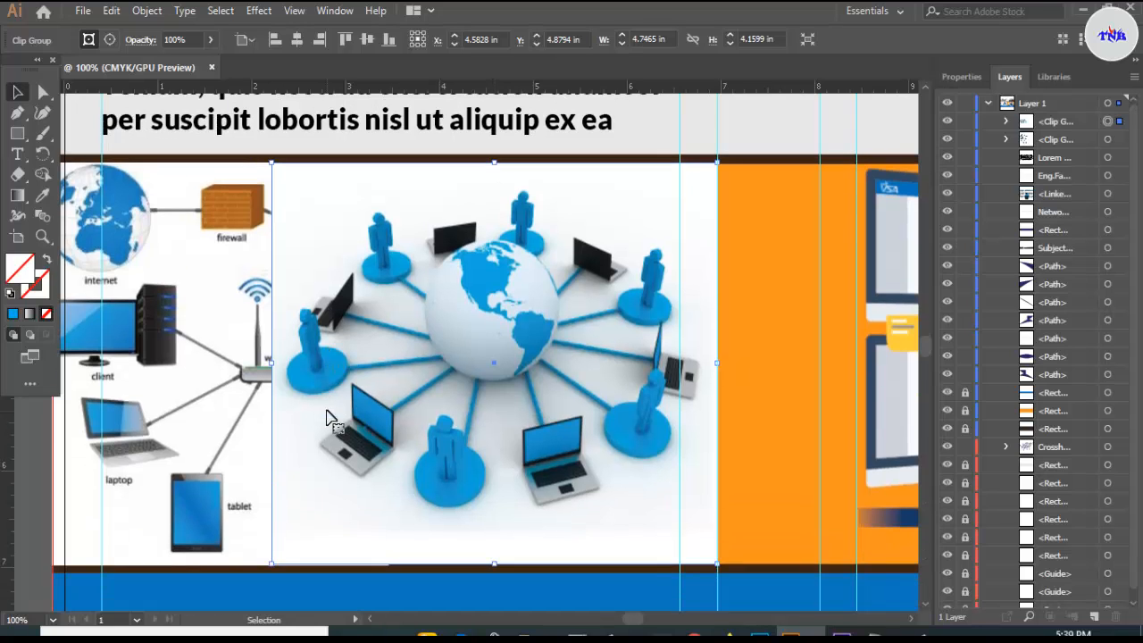
scroll(338, 431, "up", 1)
scroll(428, 451, "down", 2)
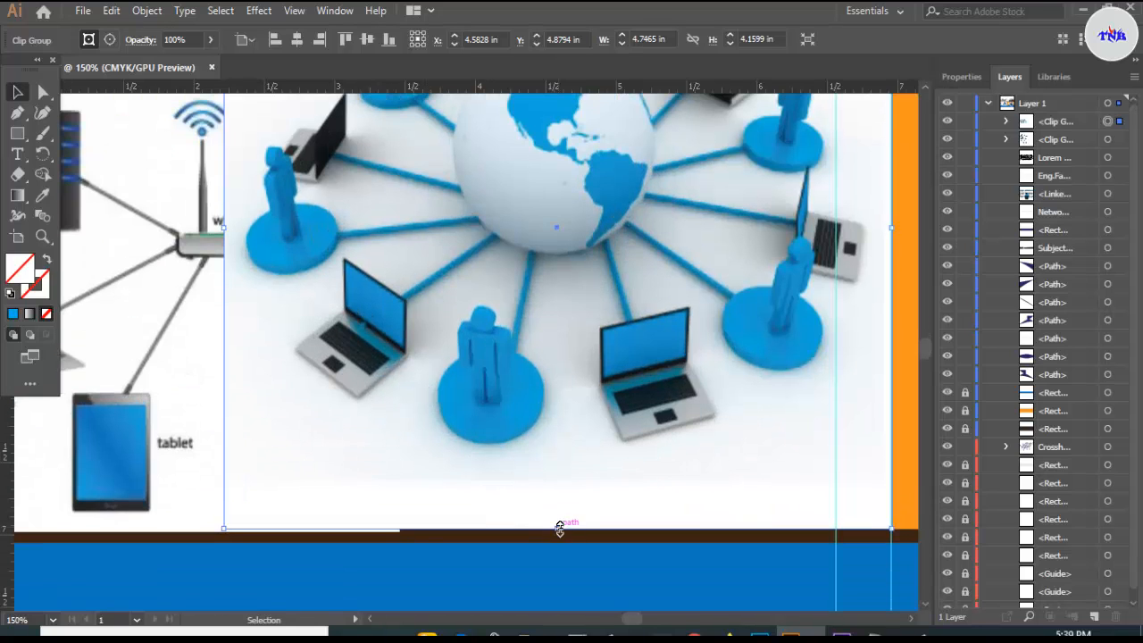
left_click_drag(559, 530, 557, 534)
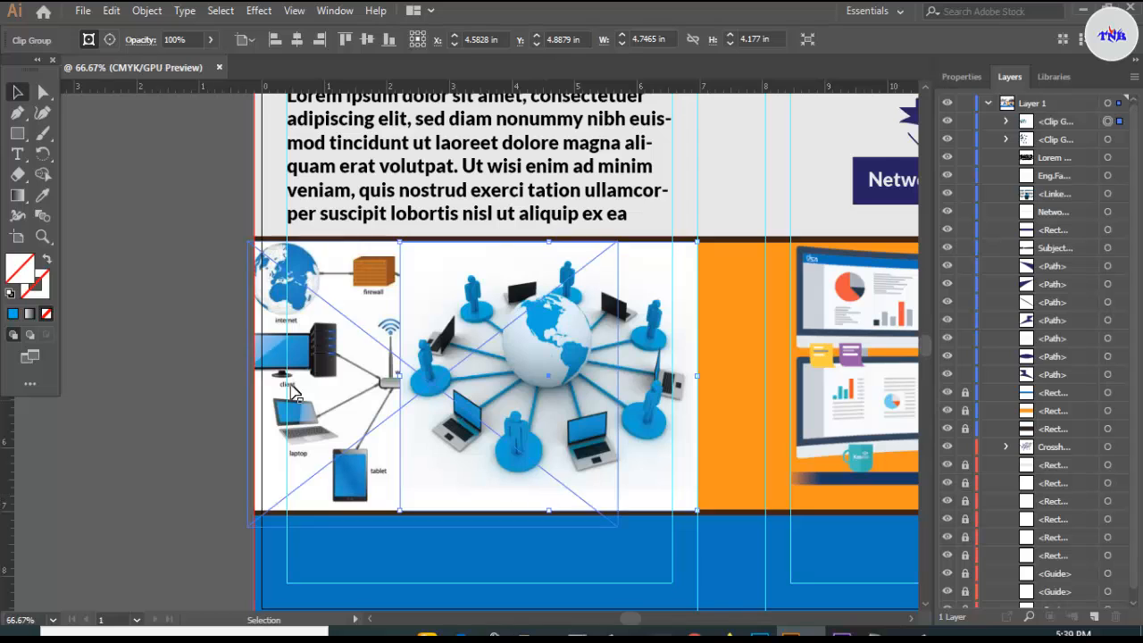
left_click(188, 345)
scroll(541, 358, "down", 4)
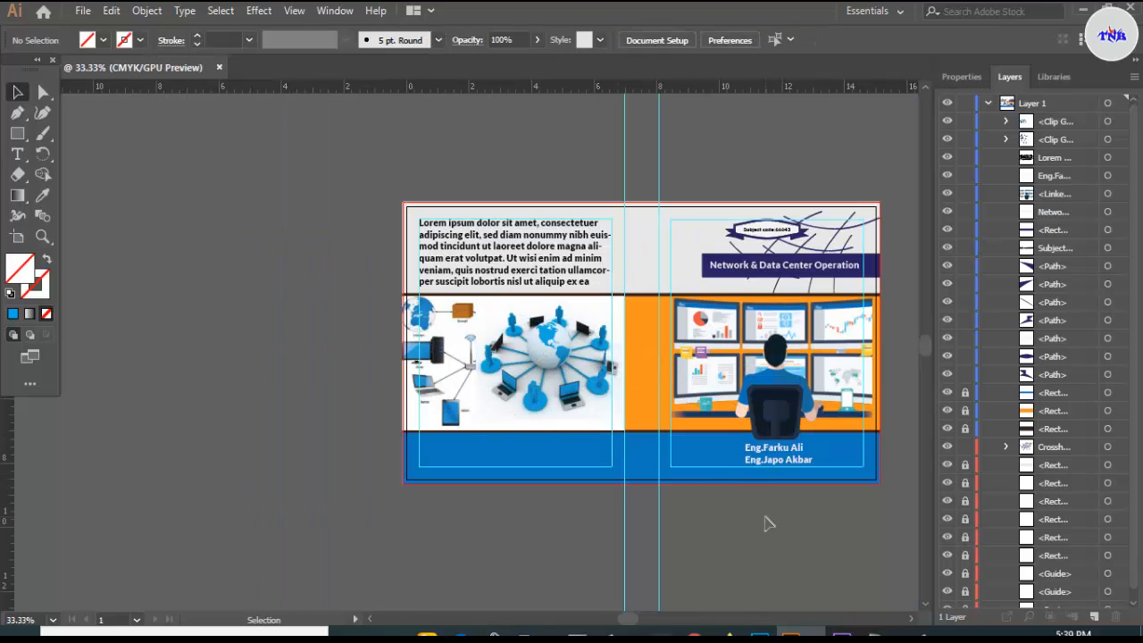
- Duplicate the Network & Data Center Operation title and rotate the copy to run vertically
scroll(765, 523, "up", 3)
scroll(764, 523, "down", 3)
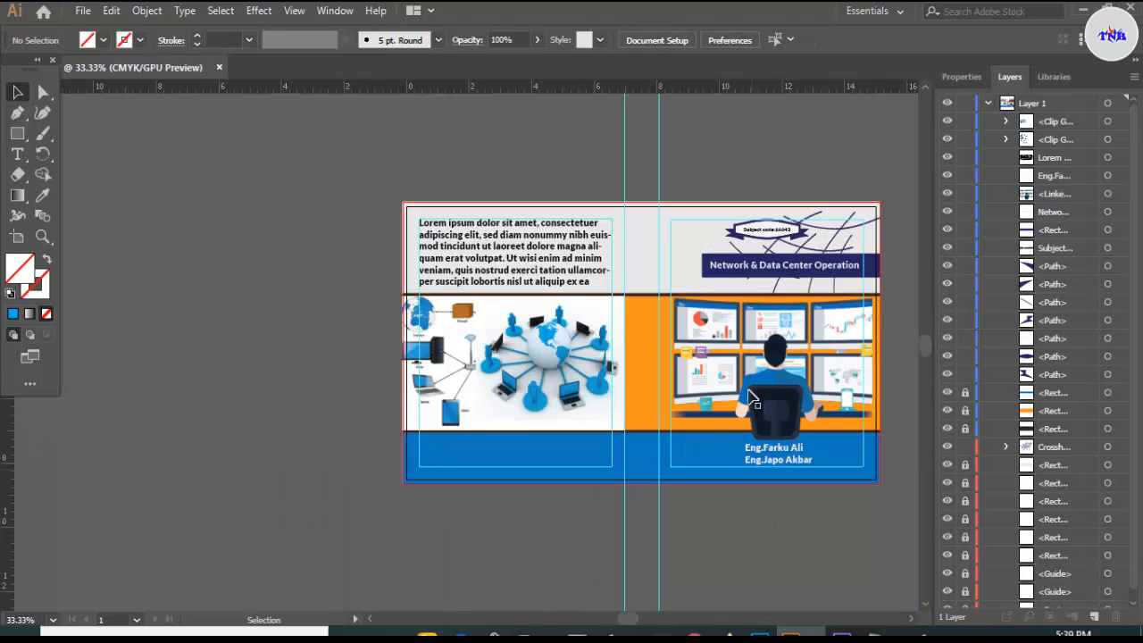
left_click(776, 269)
left_click(745, 169)
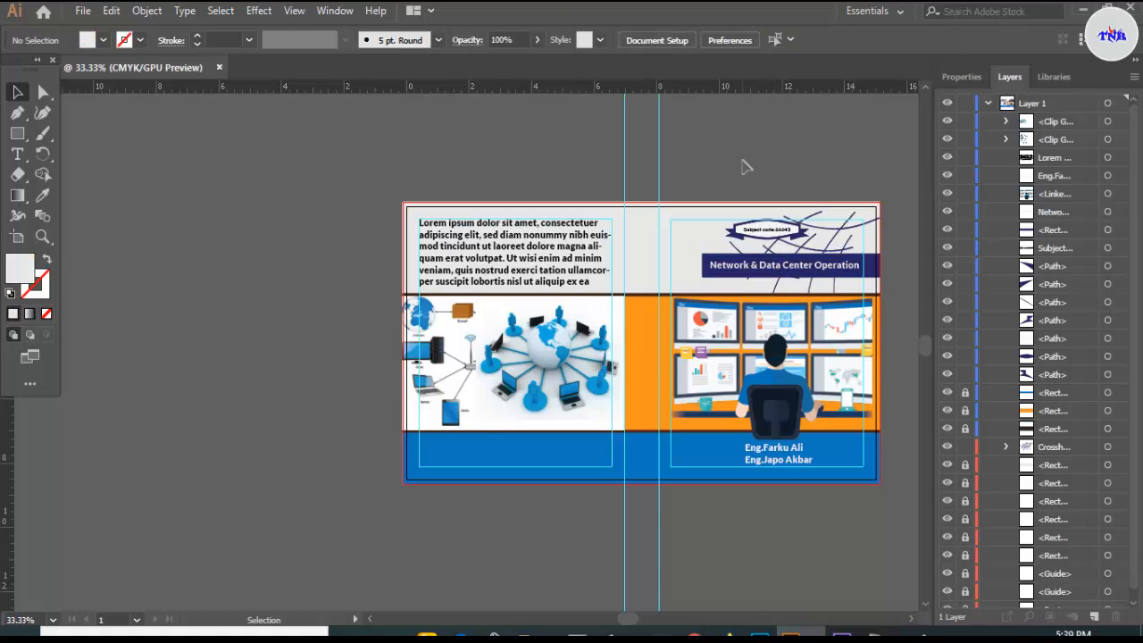
scroll(631, 468, "up", 2)
left_click(762, 351)
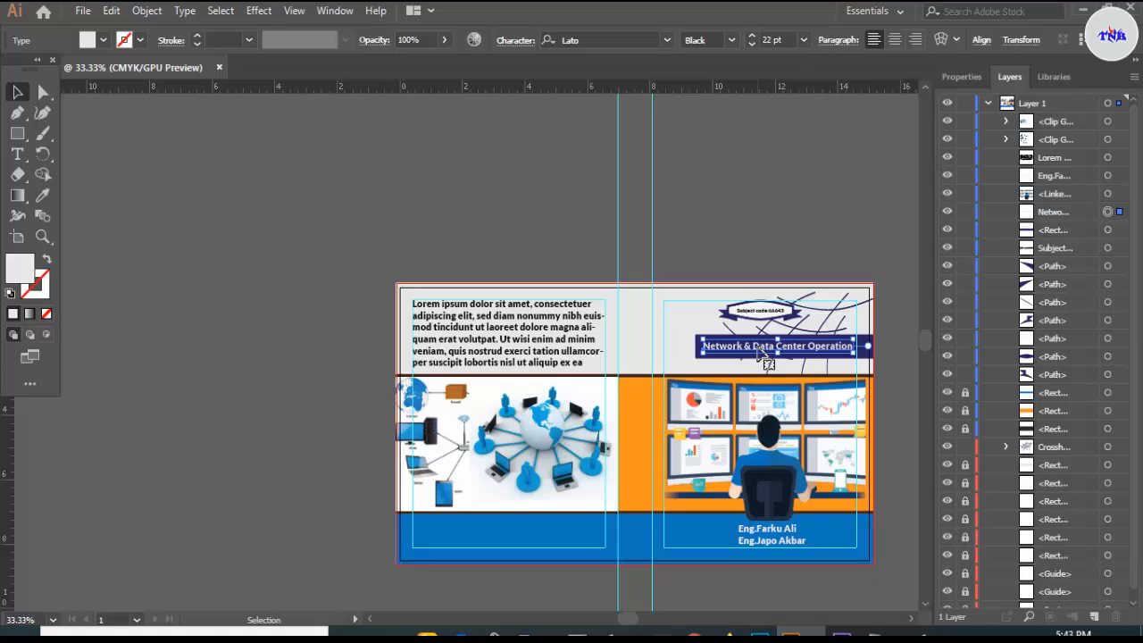
left_click_drag(762, 351, 640, 445, "alt")
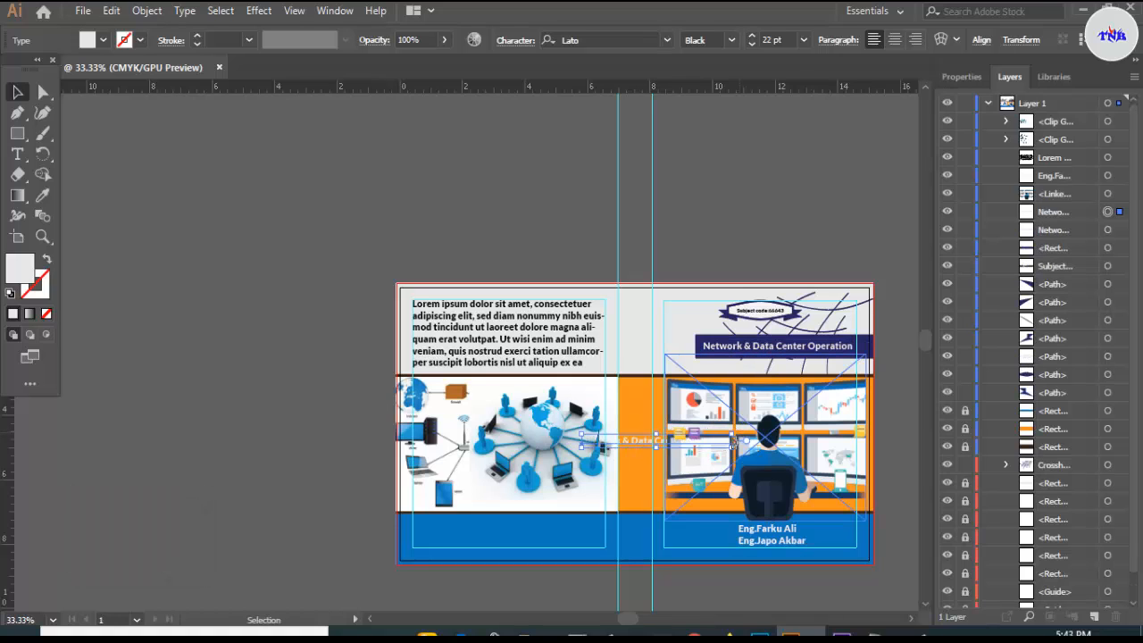
left_click_drag(732, 440, 664, 530)
scroll(663, 525, "up", 4)
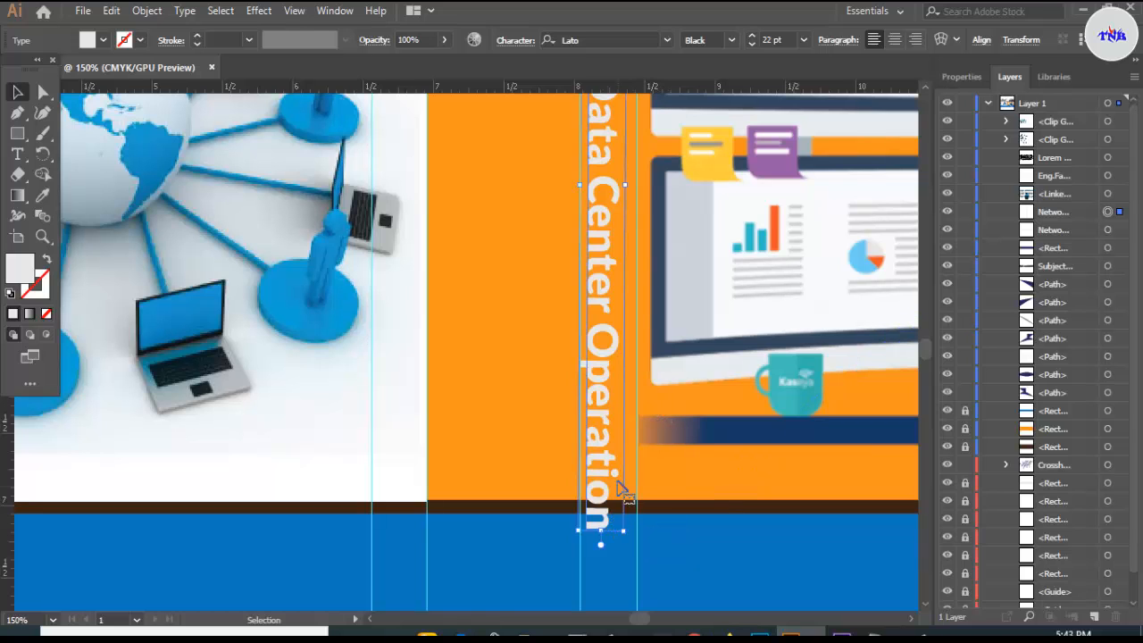
scroll(616, 460, "up", 3)
scroll(623, 441, "up", 6)
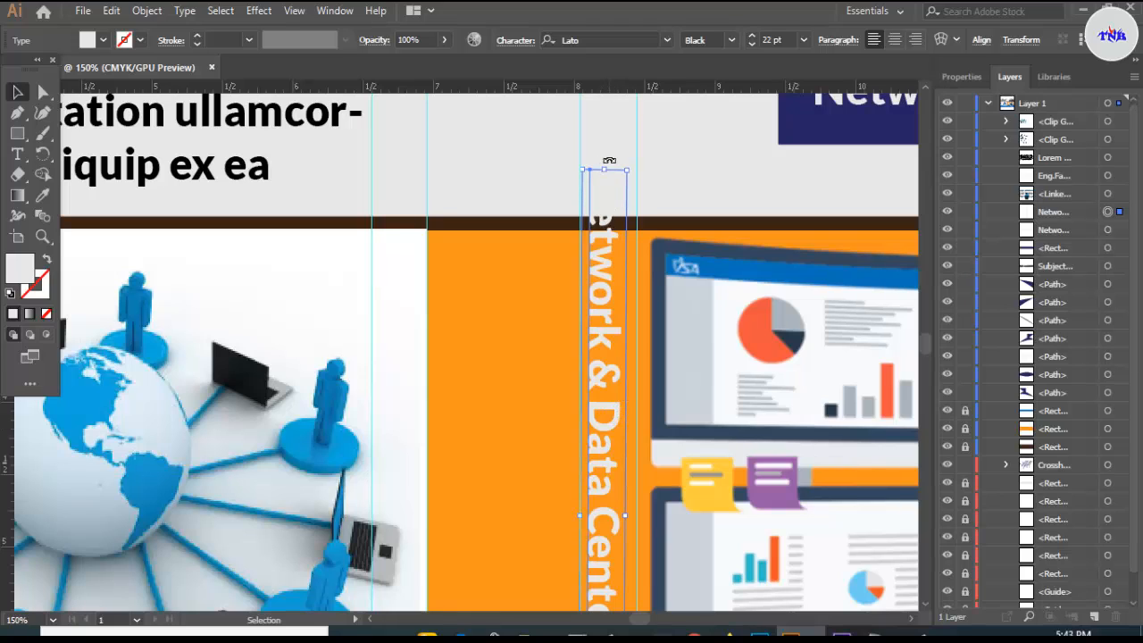
left_click_drag(604, 162, 604, 161)
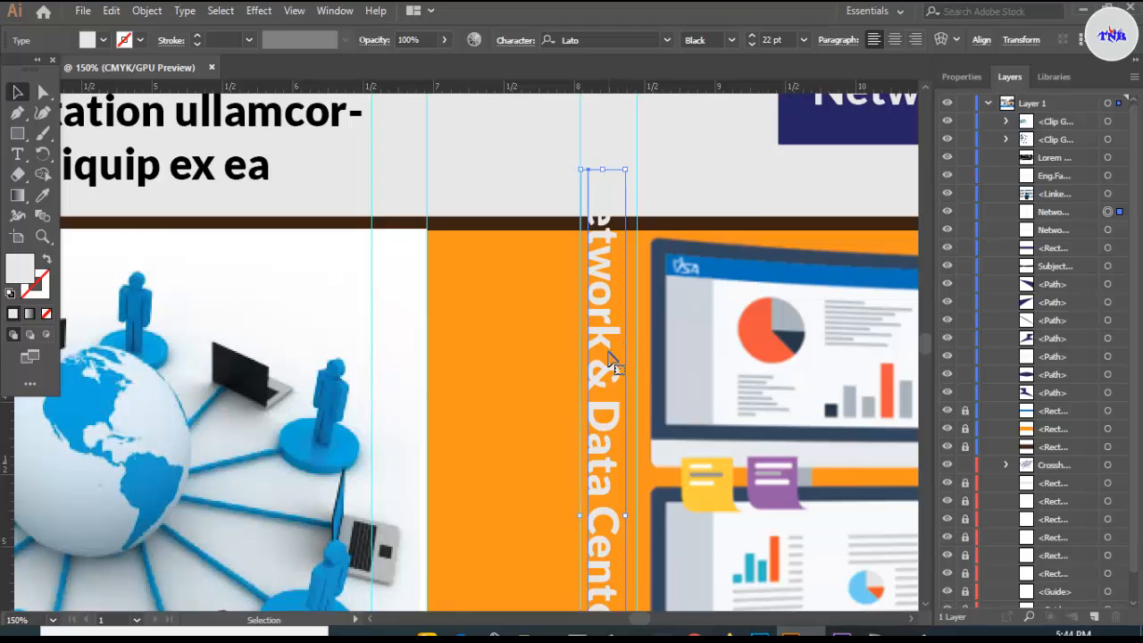
- Move the vertical title onto the orange spine band, fit its height and scale the type to 56.31 pt
left_click_drag(611, 358, 530, 375)
scroll(530, 370, "down", 1)
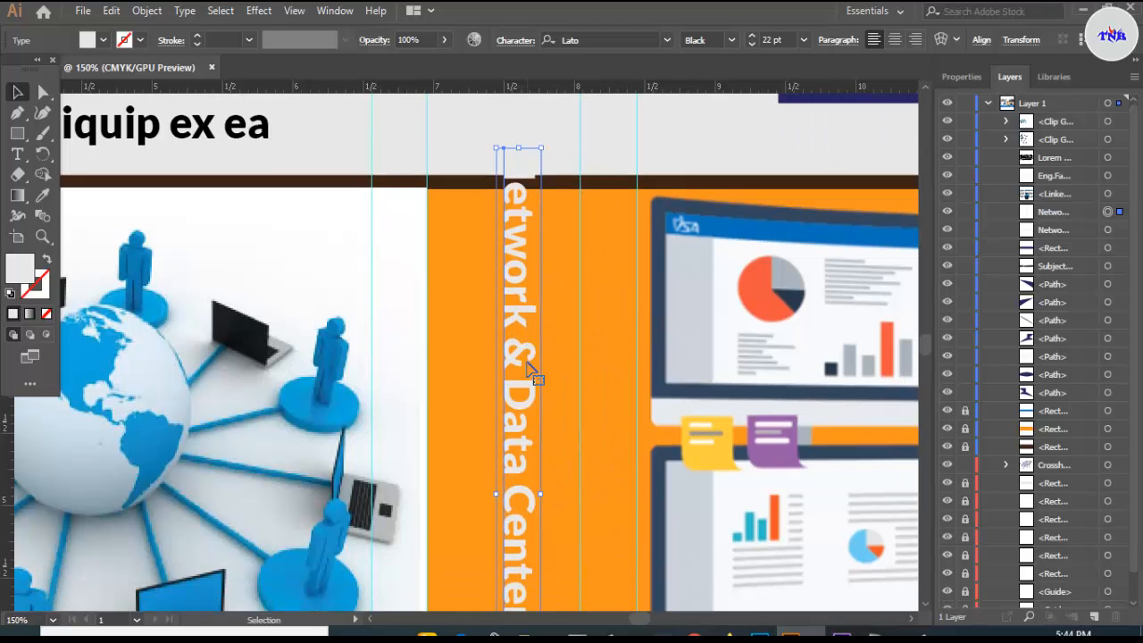
scroll(542, 279, "down", 6)
scroll(541, 288, "up", 7)
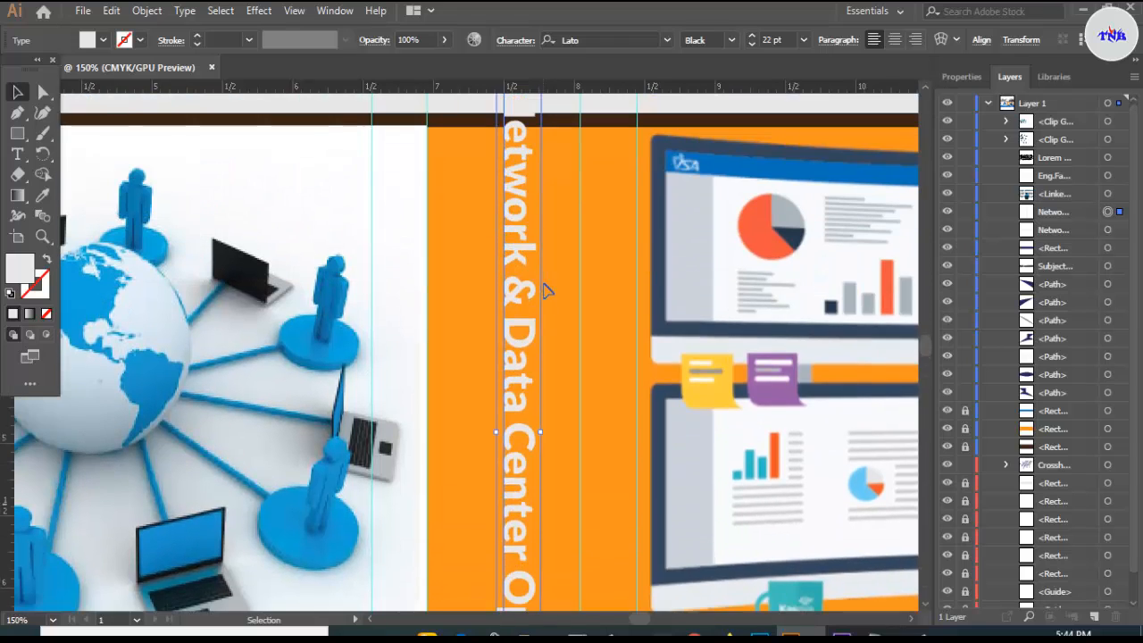
left_click_drag(518, 191, 512, 239)
scroll(514, 268, "down", 10)
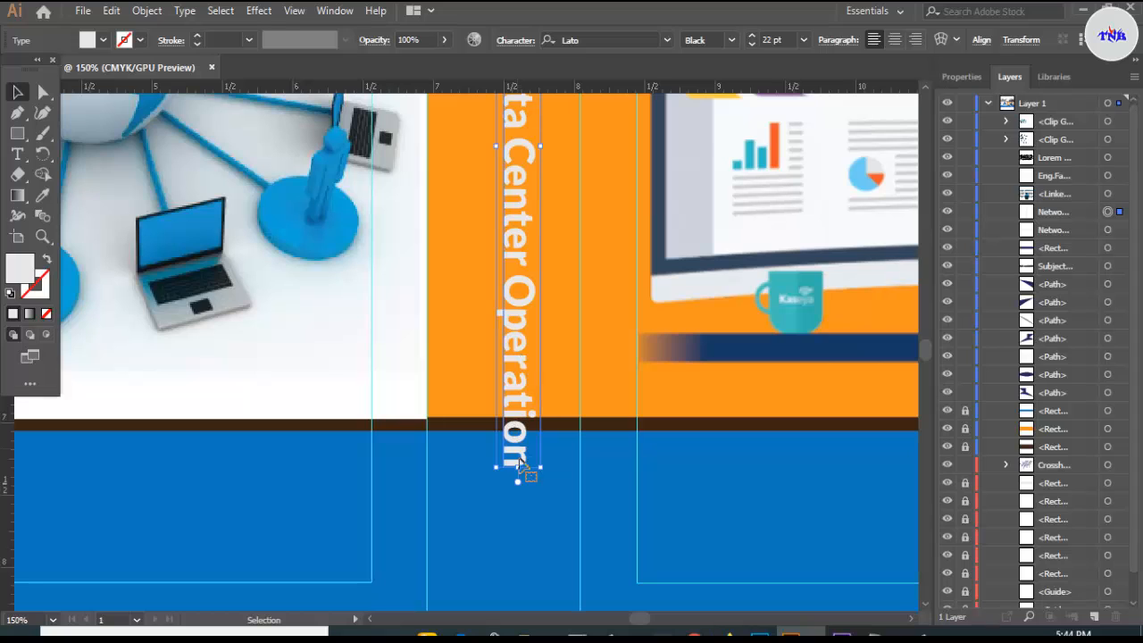
left_click_drag(517, 466, 516, 413)
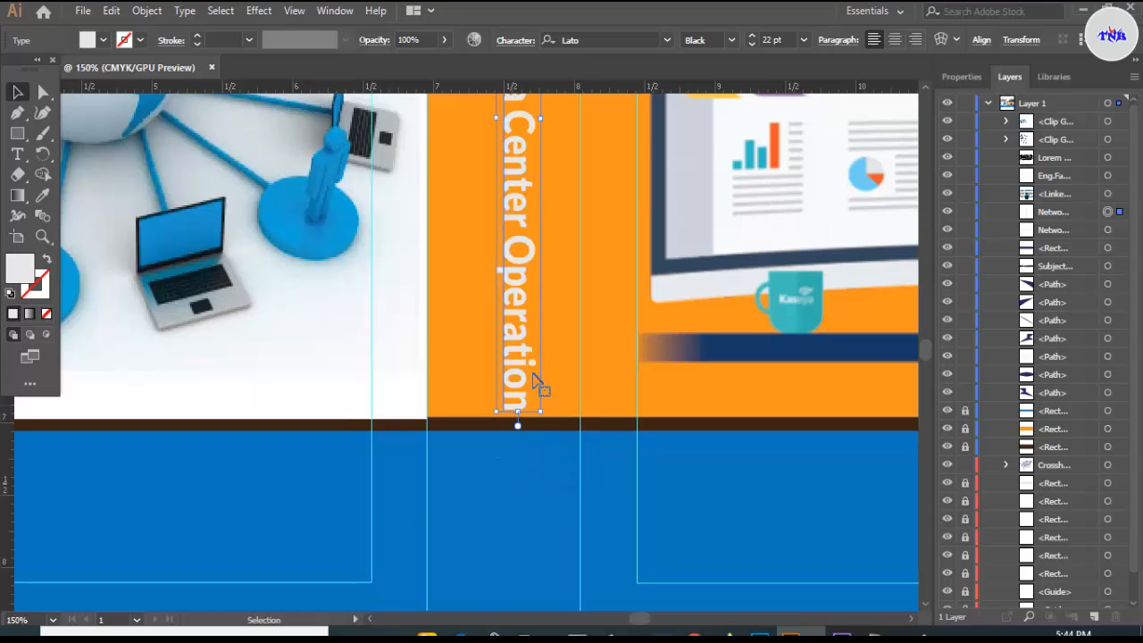
scroll(536, 383, "up", 3)
scroll(527, 304, "up", 3)
left_click_drag(499, 330, 448, 329)
- Enlarge the spine title to fill the spine width and trim its bottom edge slightly
left_click_drag(537, 328, 564, 331)
scroll(563, 330, "down", 3)
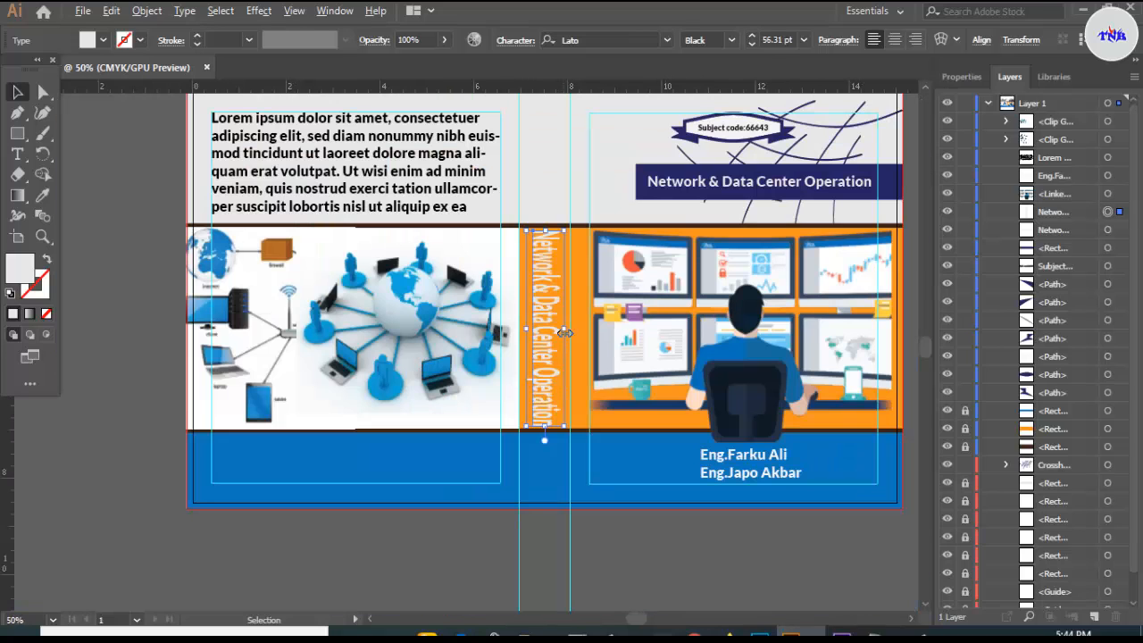
scroll(551, 342, "up", 1)
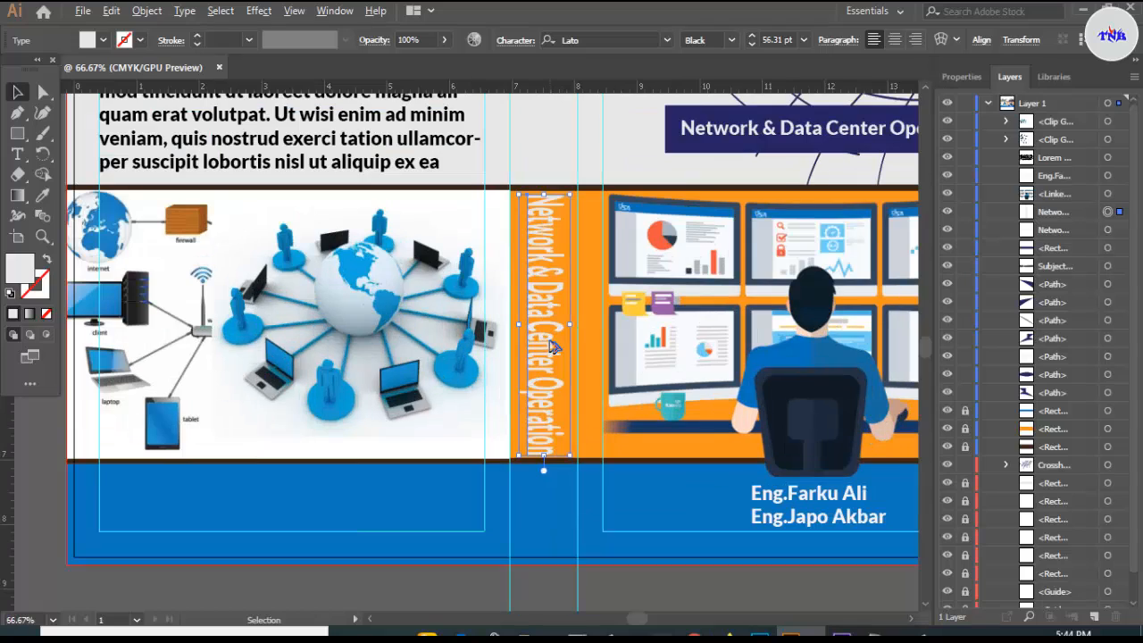
left_click_drag(545, 457, 544, 456)
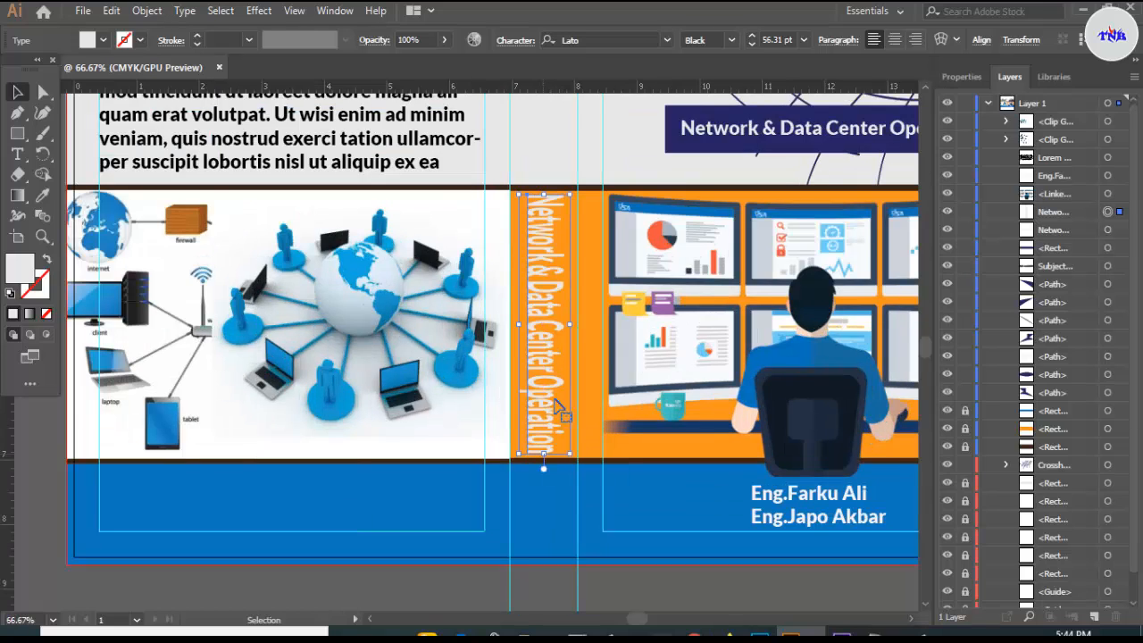
- Colour the spine title dark blue (C=100 M=95 Y=5 K=0)
left_click(103, 41)
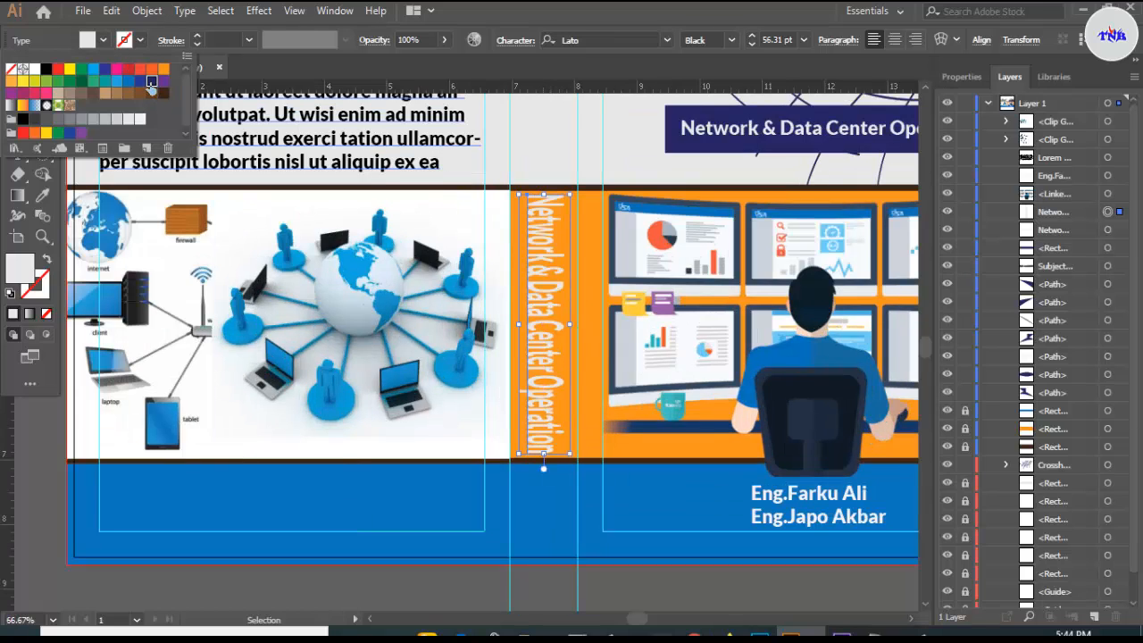
left_click(151, 82)
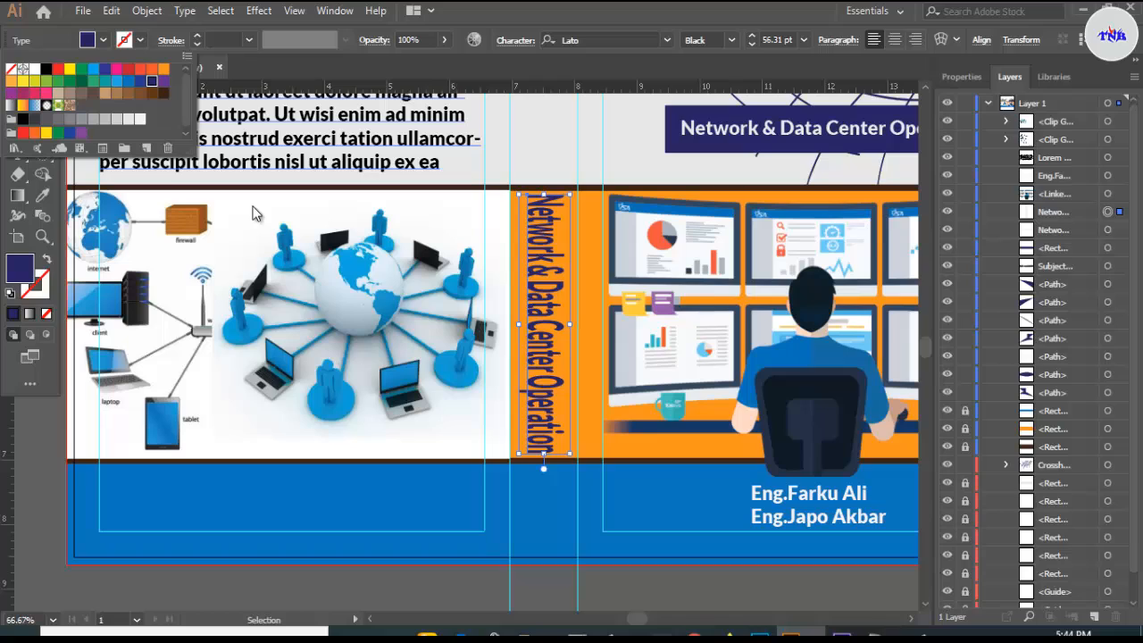
left_click(140, 81)
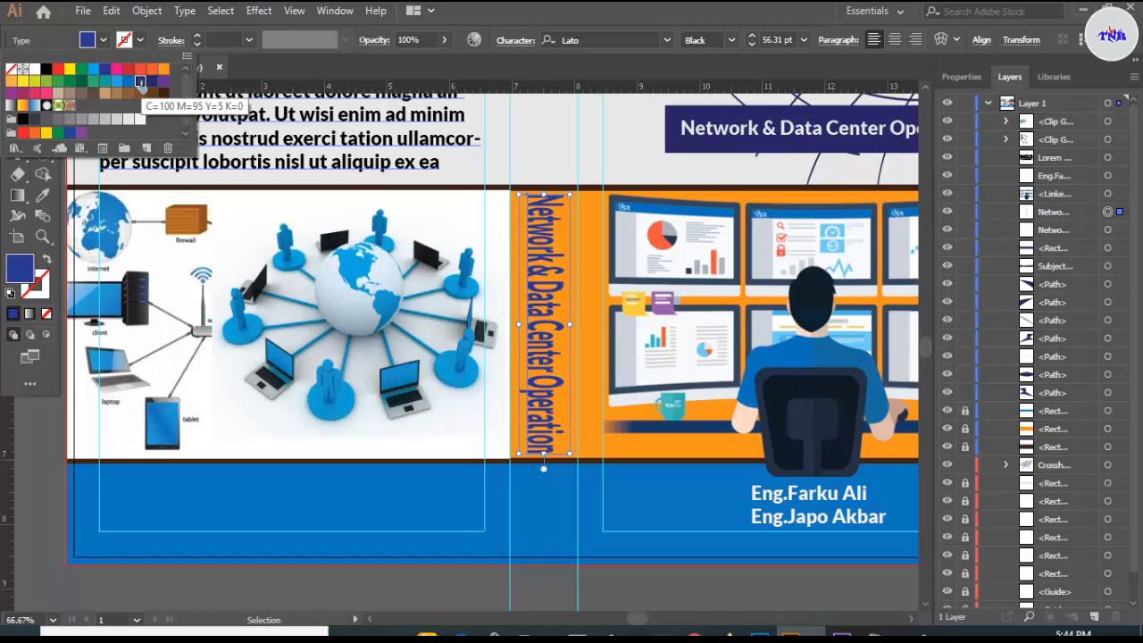
left_click(366, 586)
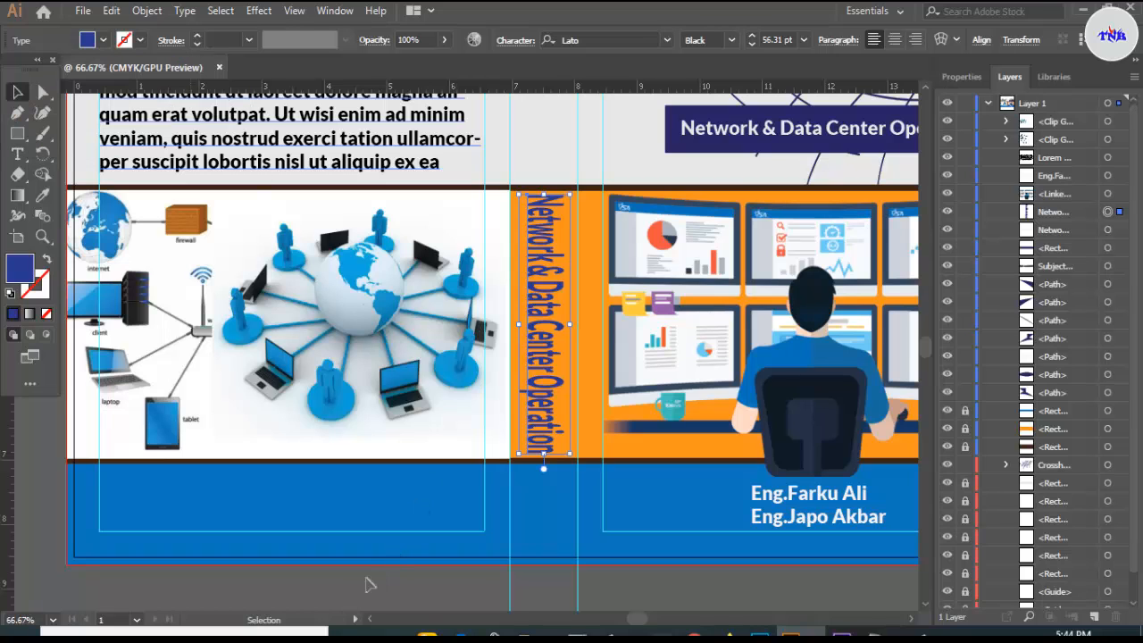
left_click(366, 586)
scroll(563, 393, "up", 3)
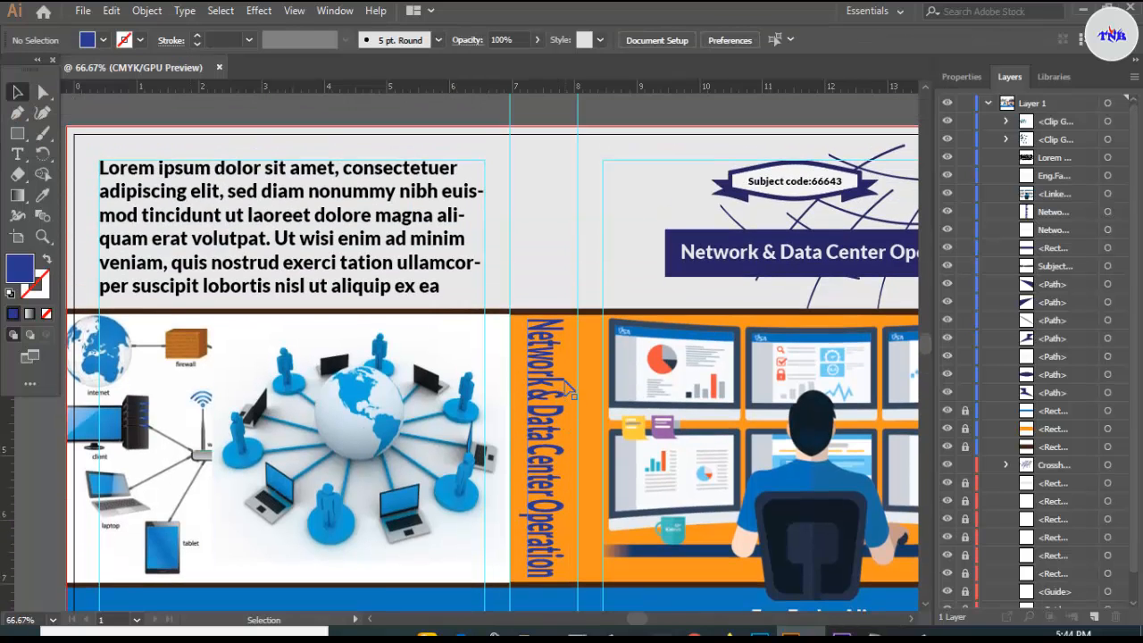
scroll(568, 390, "down", 1)
- Duplicate the front-cover author names toward the spine and make the copy black
left_click(742, 561)
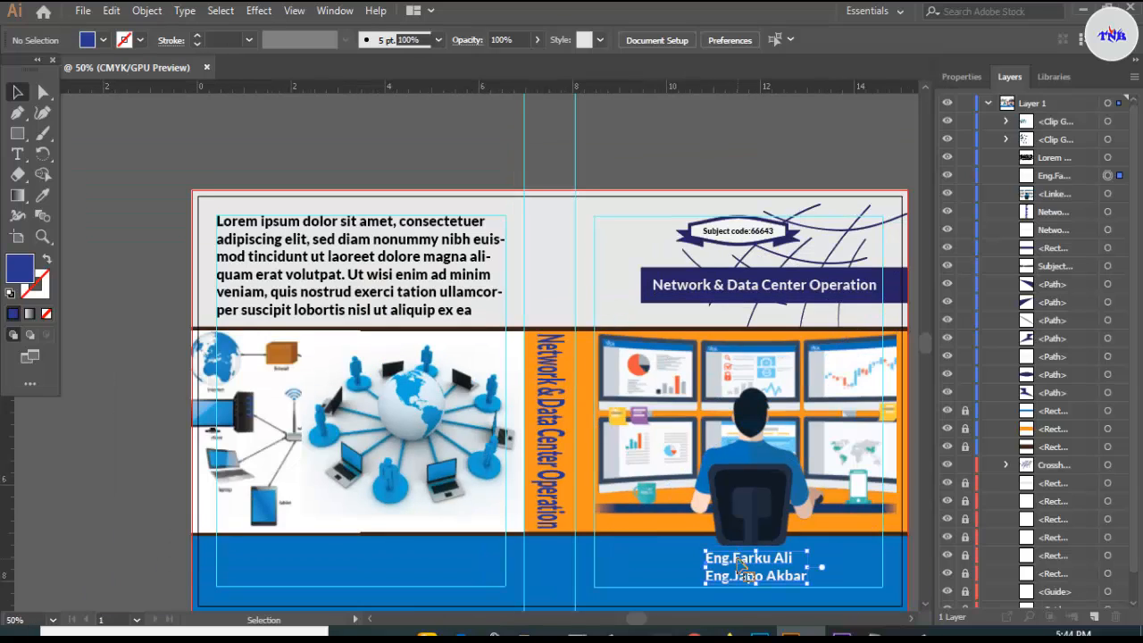
left_click_drag(742, 561, 547, 269)
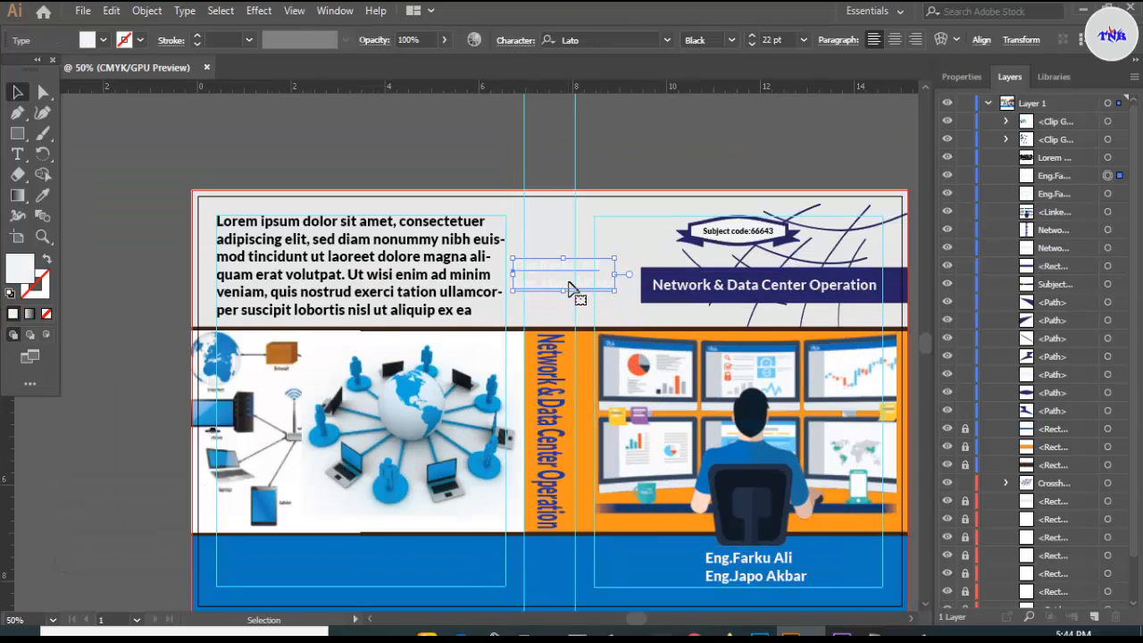
left_click(104, 40)
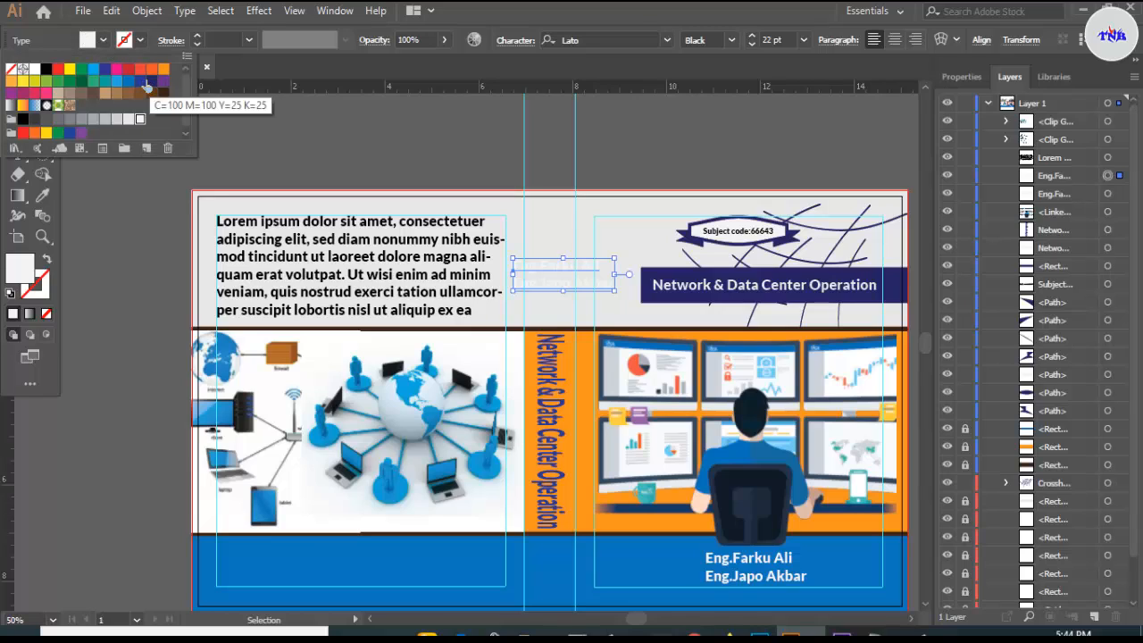
left_click(45, 69)
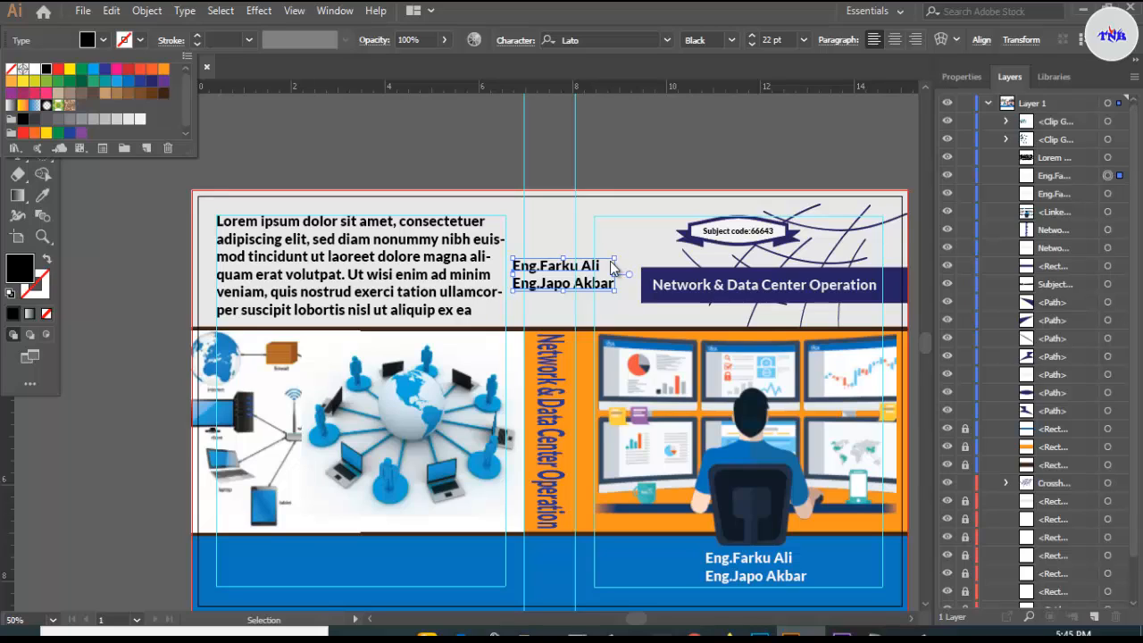
- Rotate the black author names vertical, nudge them onto the spine, then drag in brcode-UPC.jpg
left_click_drag(613, 258, 560, 288)
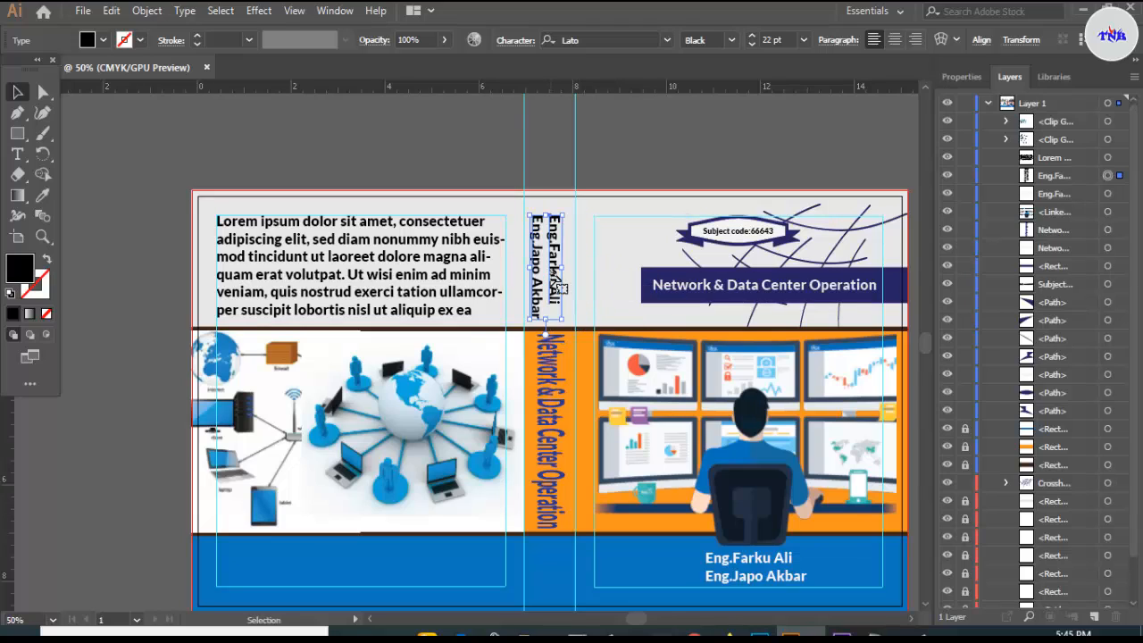
key("Right")
key("Right")
key("Right")
key("Right")
key("Right")
key("Right")
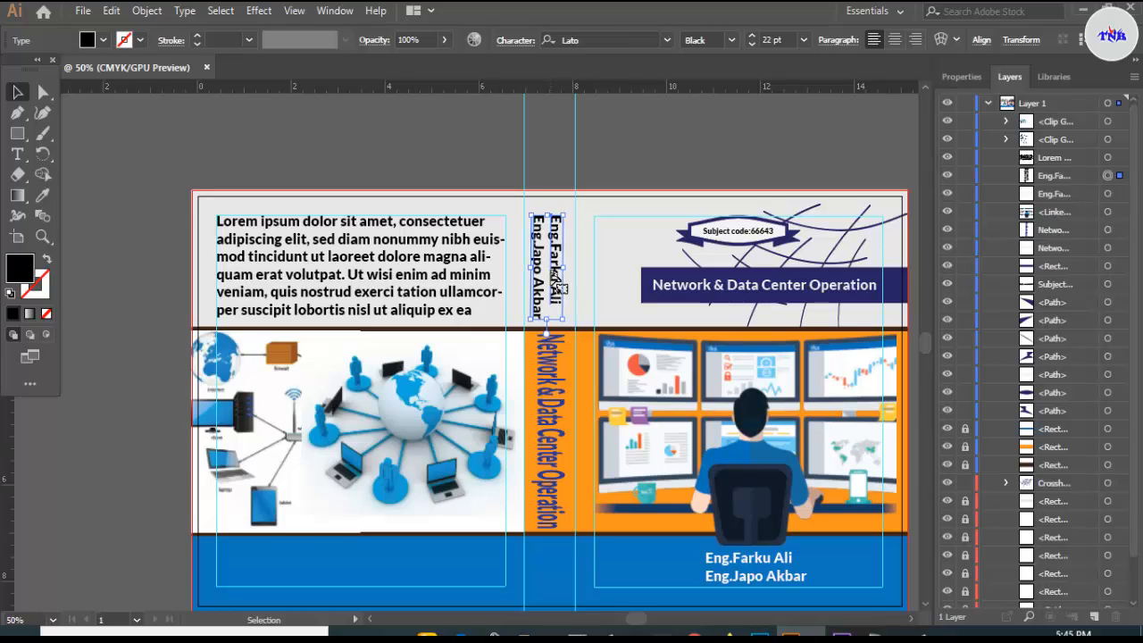
key("Down")
key("Down")
key("Down")
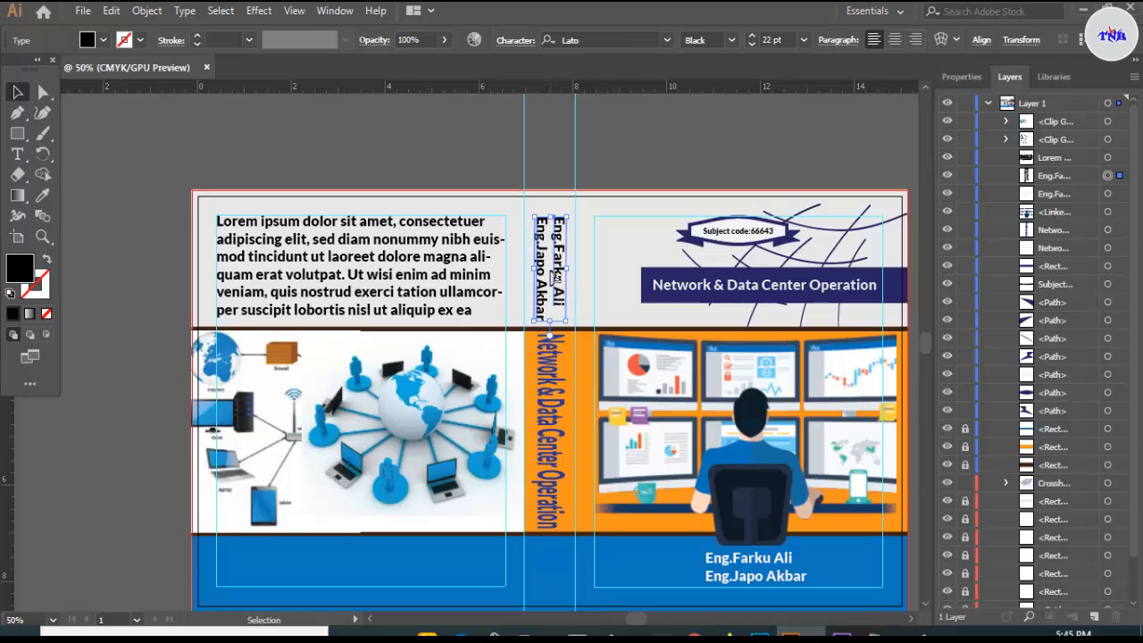
key("ctrl+shift+a")
key("ctrl+minus")
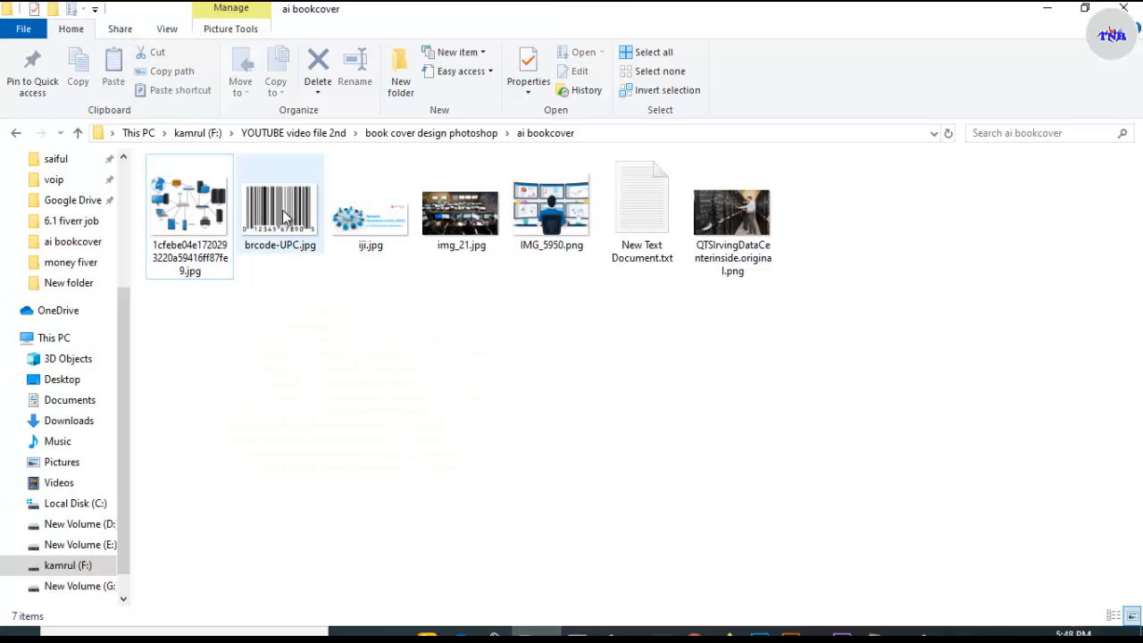
left_click_drag(284, 218, 389, 516)
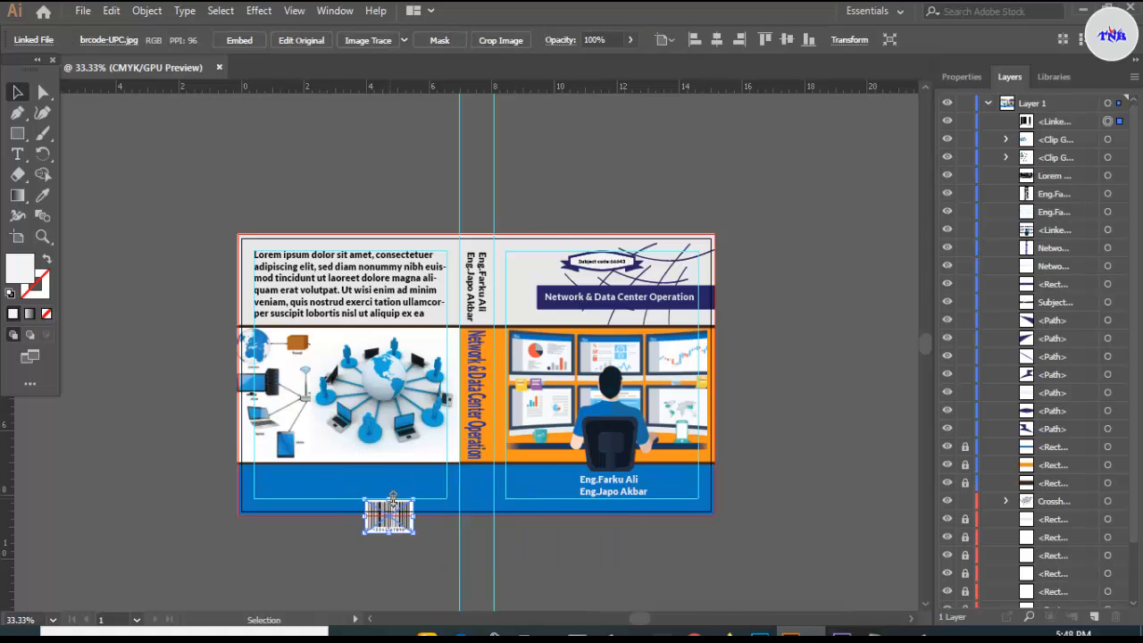
- Position the brcode-UPC.jpg barcode in the lower-left corner of the back cover's blue band
scroll(393, 509, "up", 4)
scroll(393, 511, "down", 3)
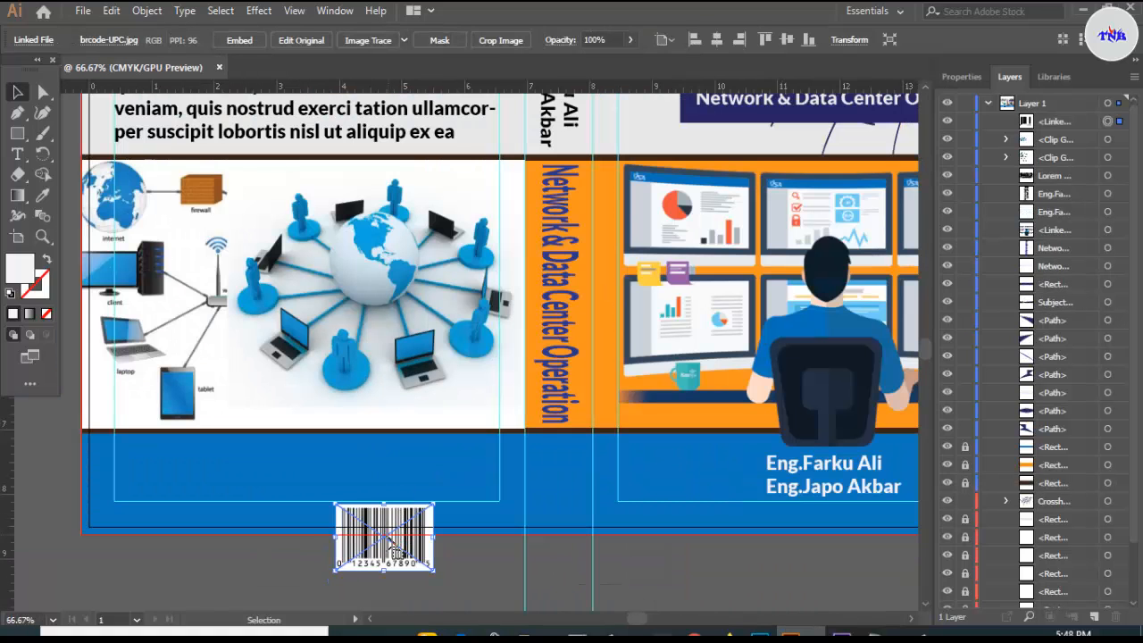
left_click_drag(352, 524, 149, 474)
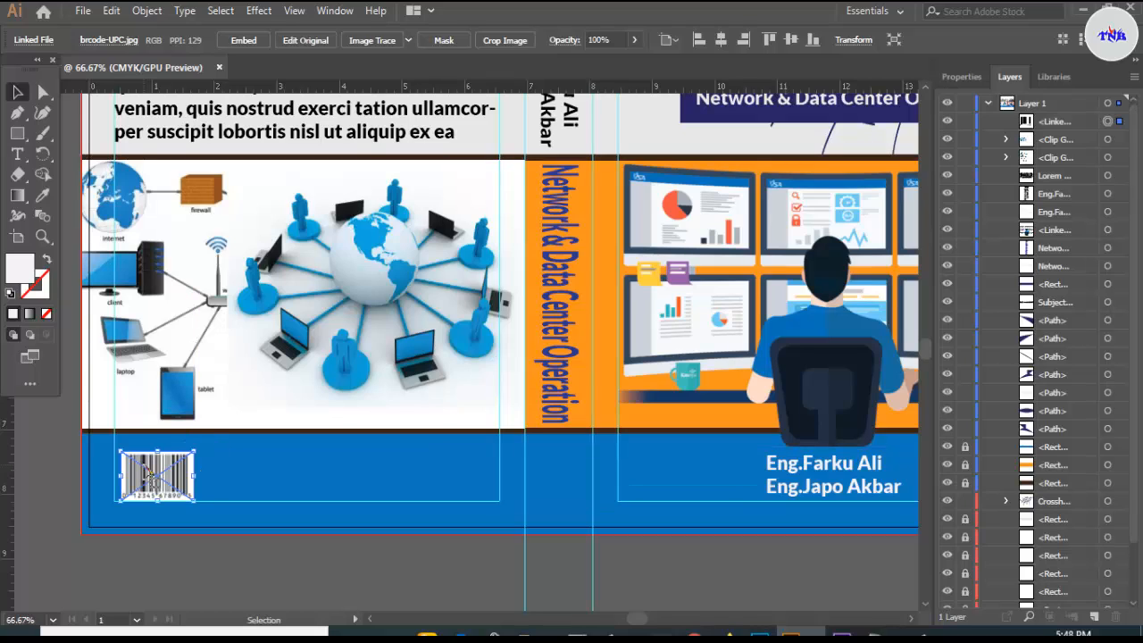
key("Up")
key("Up")
key("Up")
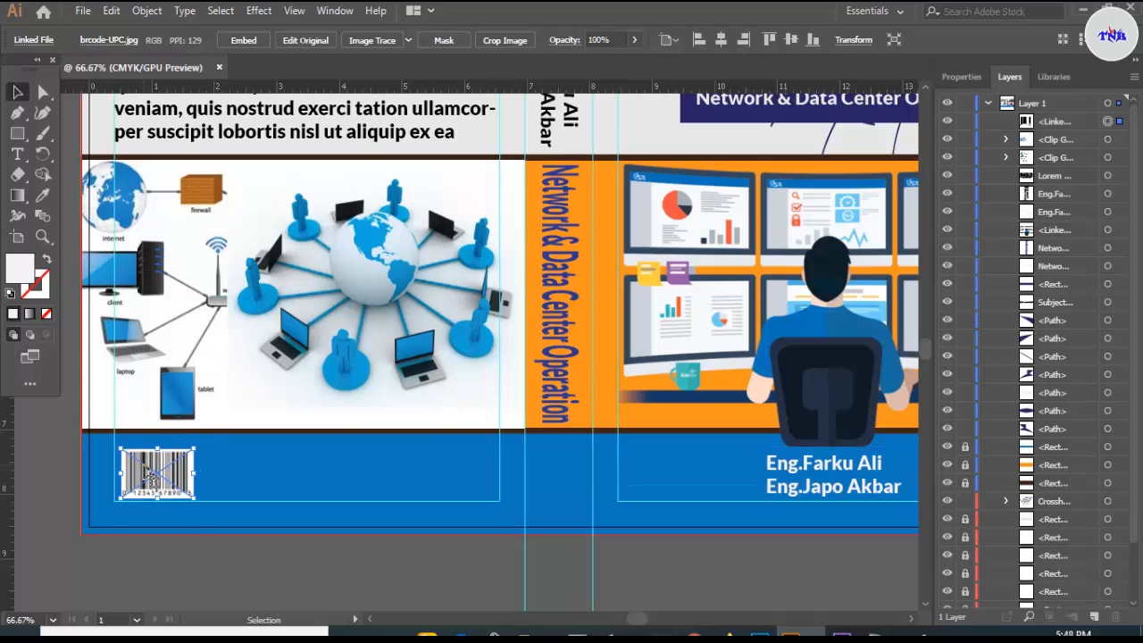
key("Up")
key("Up")
key("Up")
key("Up")
key("Up")
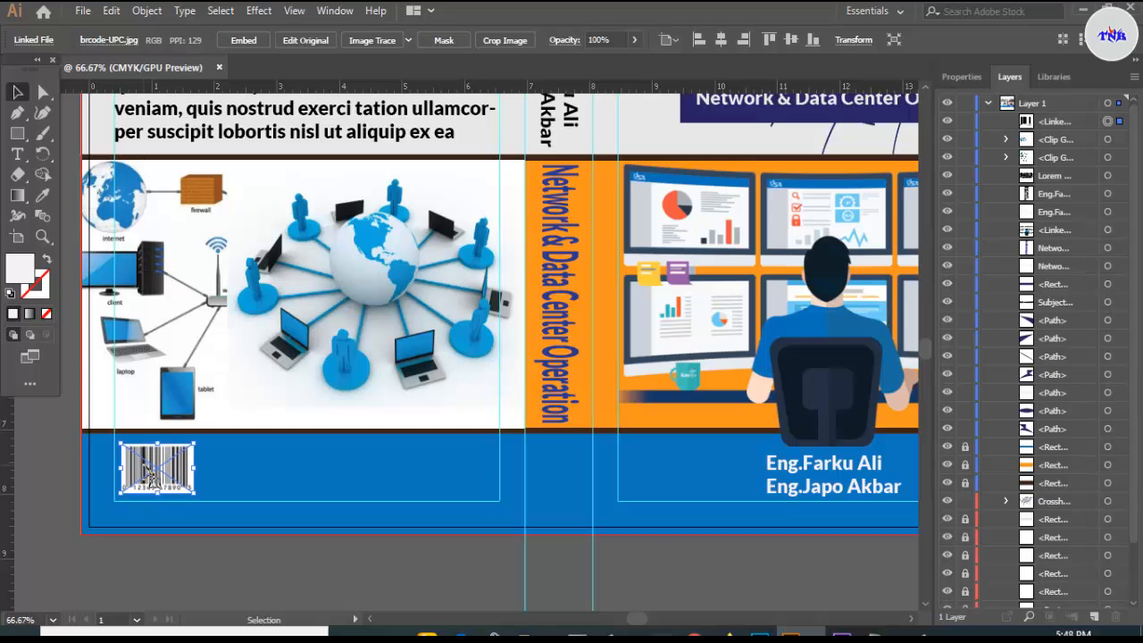
key("Left")
key("Left")
key("Left")
key("Down")
key("Down")
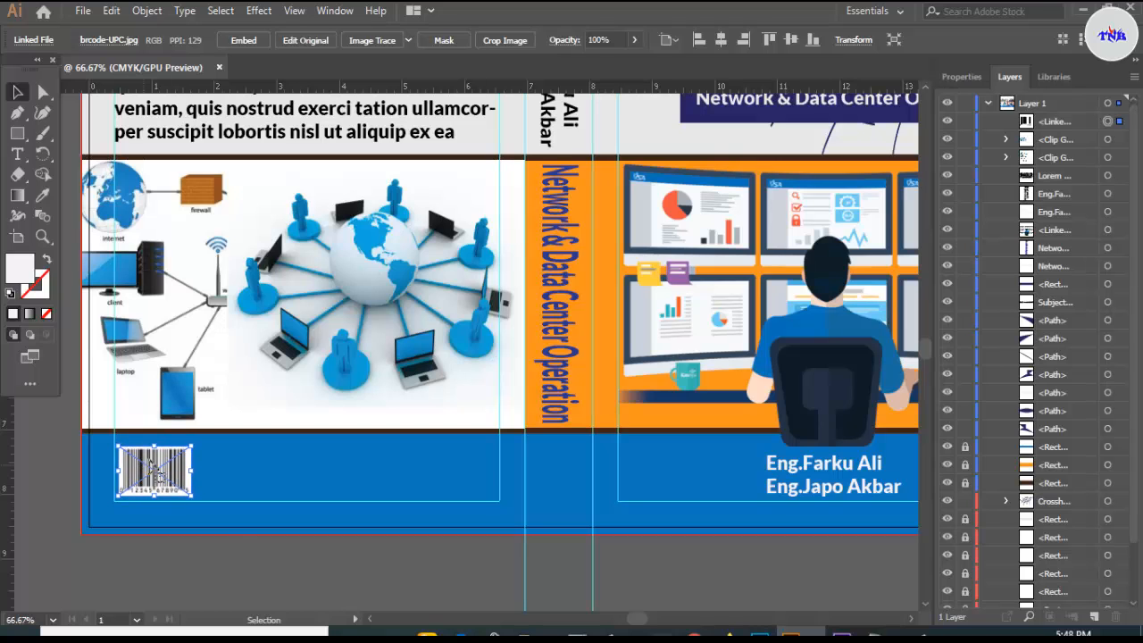
left_click(239, 570)
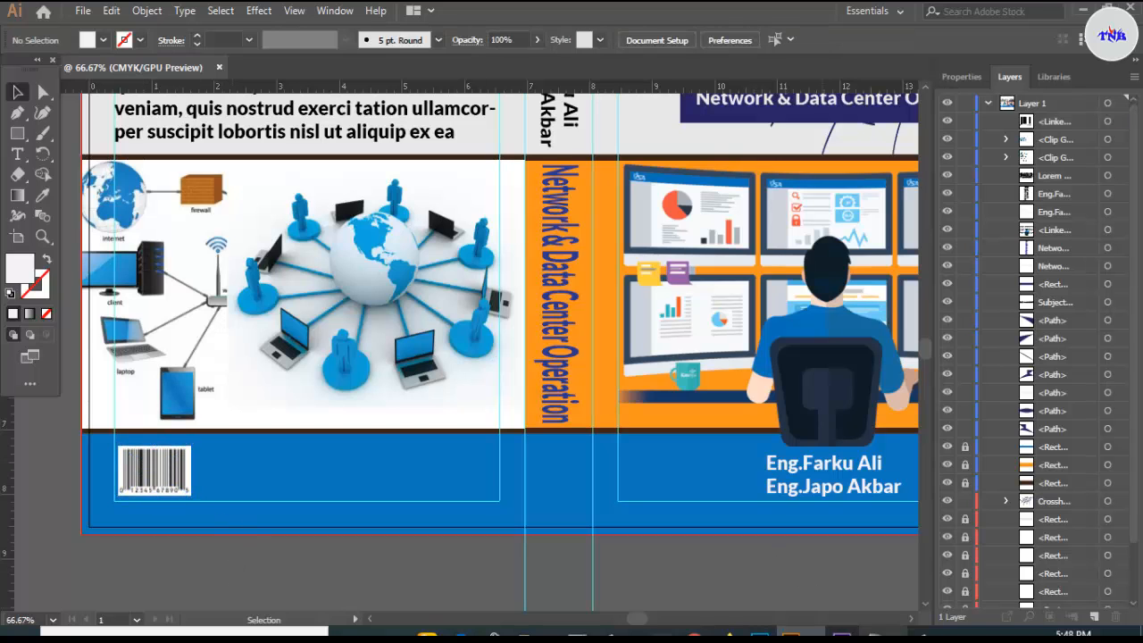
- Copy the first Notepad line, 'Electronic book publisher', and return to the Illustrator cover
left_click(880, 632)
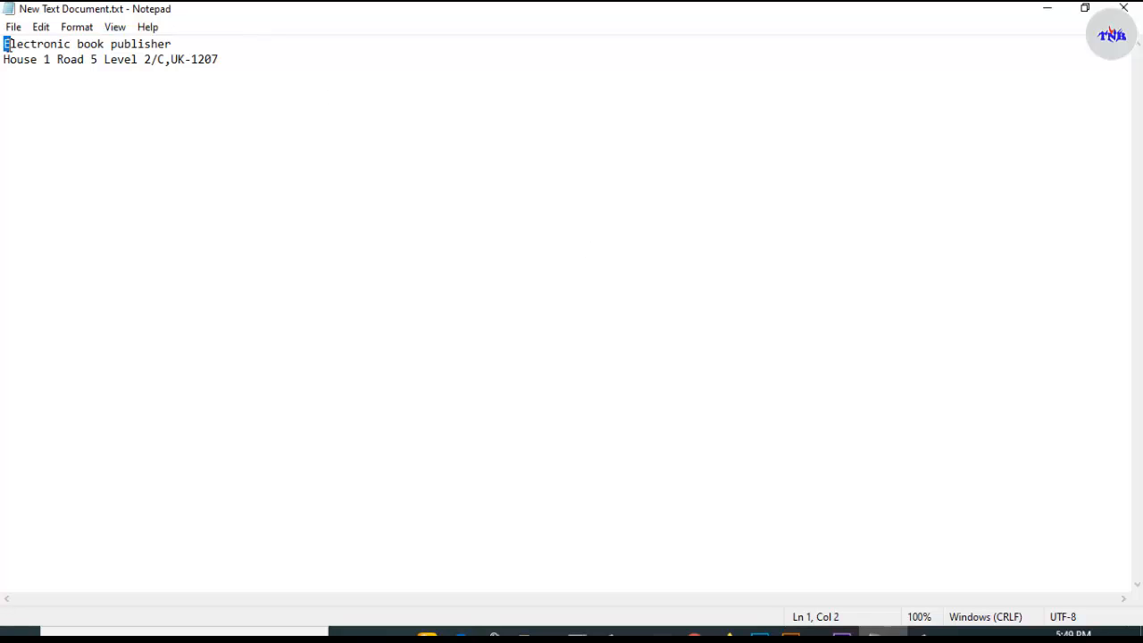
left_click_drag(170, 44, 3, 44)
left_click(179, 43)
right_click(17, 40)
left_click(71, 96)
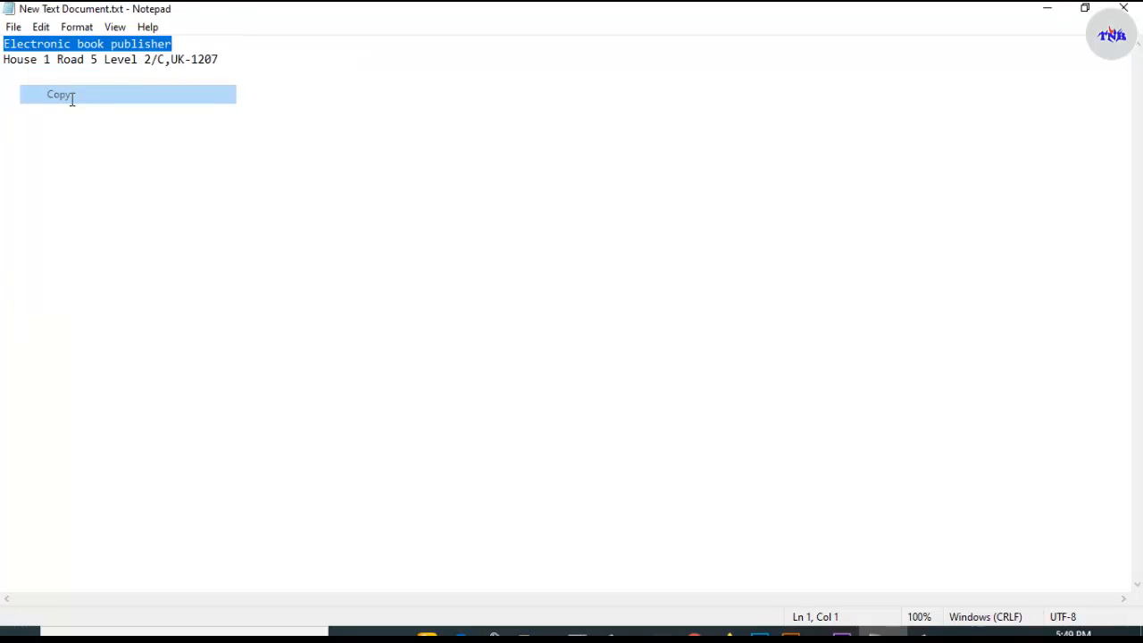
left_click(791, 633)
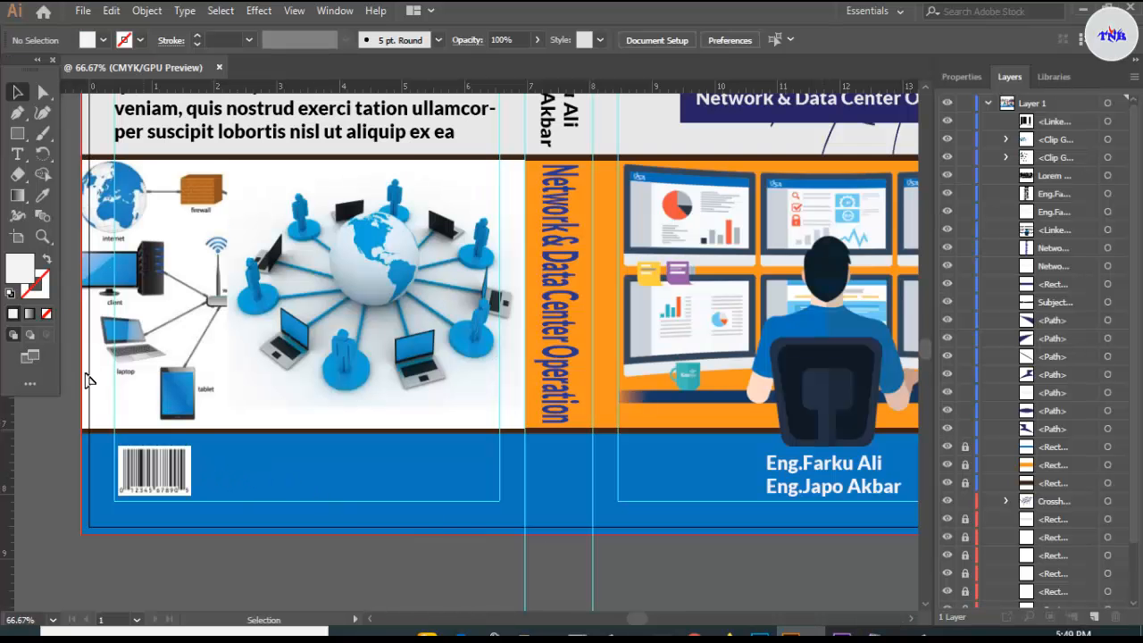
- Paste 'Electronic book publisher' as white text beside the barcode and shift it slightly left
left_click(17, 154)
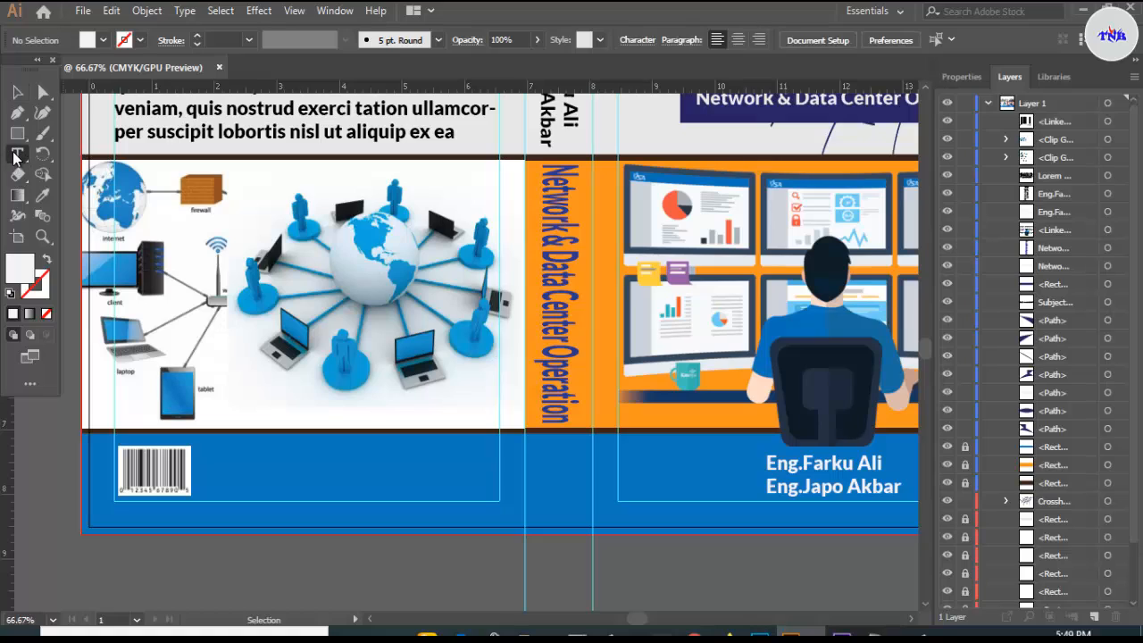
left_click(218, 476)
key("BackSpace")
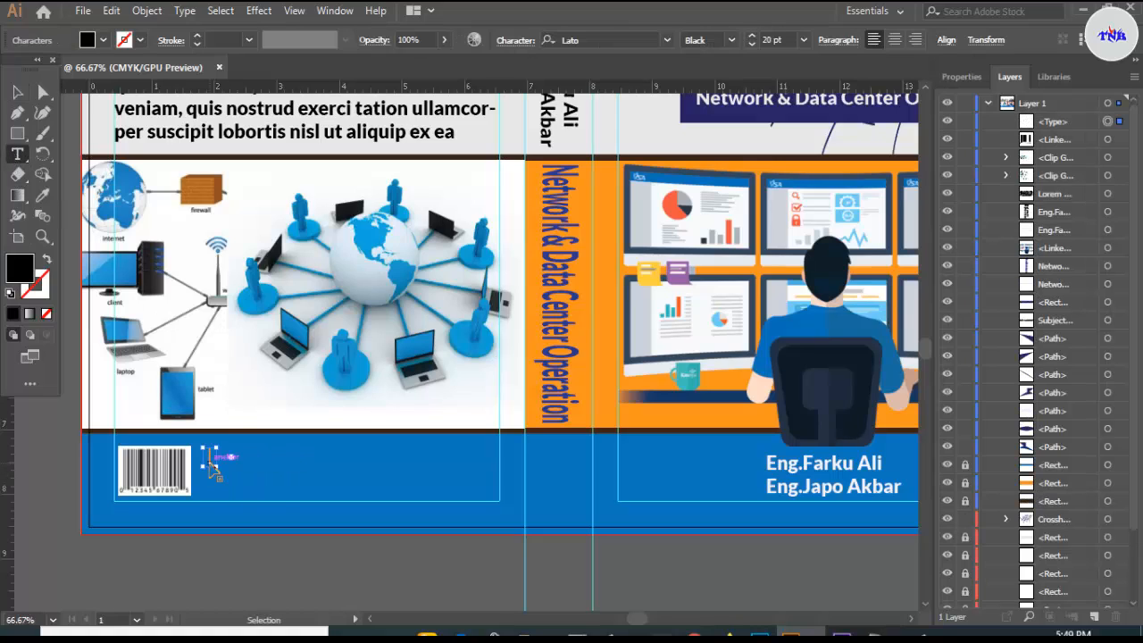
key("ctrl+v")
left_click_drag(209, 458, 418, 482)
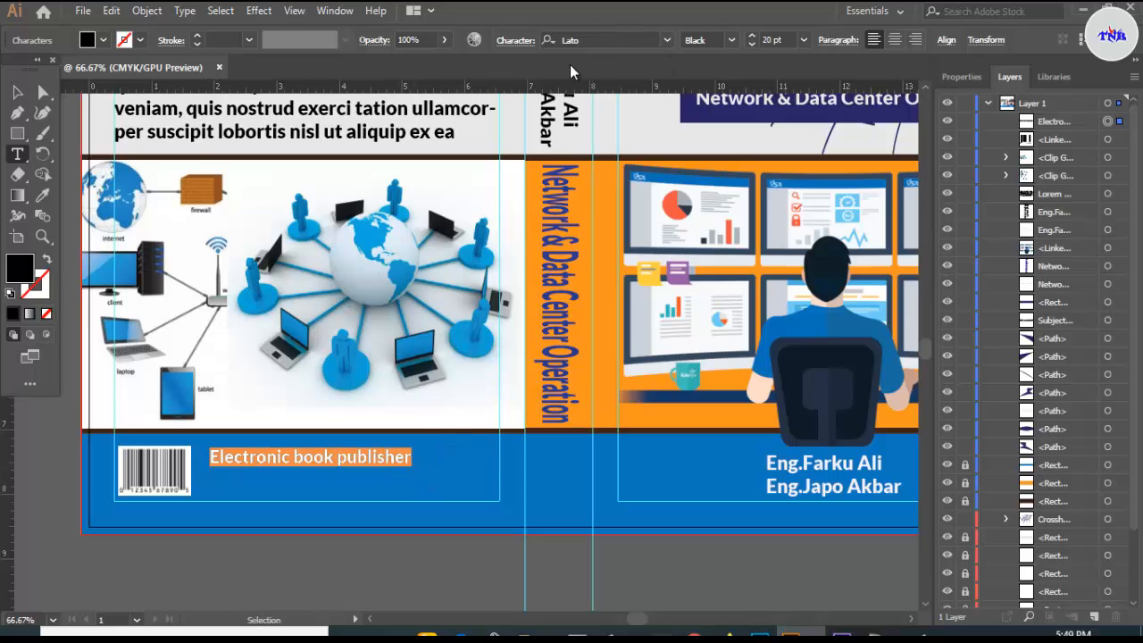
left_click(105, 41)
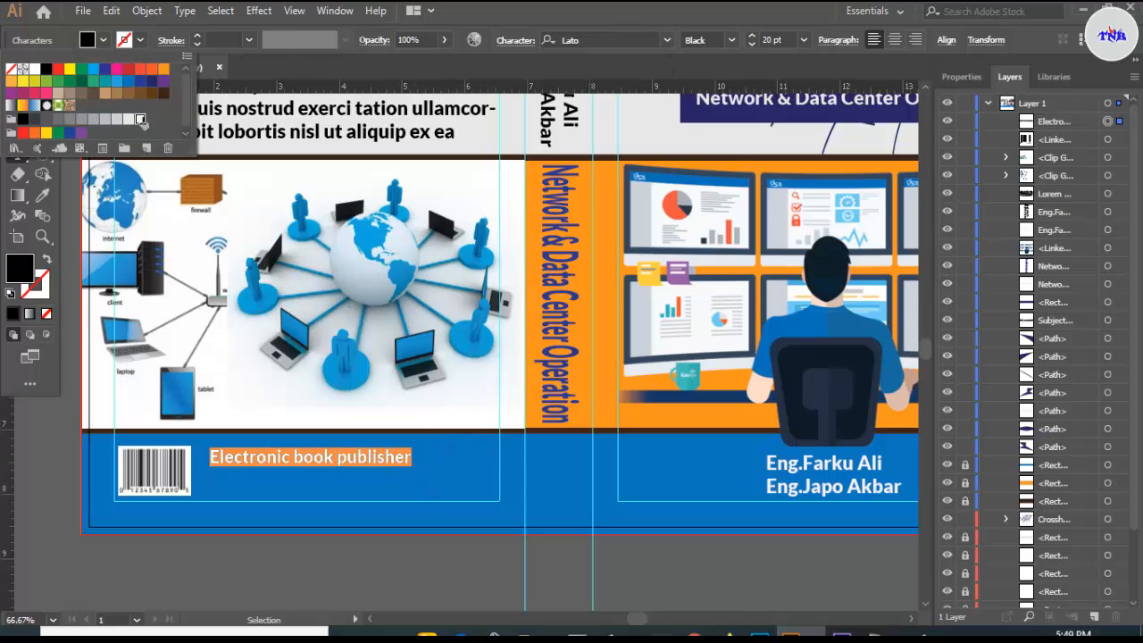
left_click(140, 119)
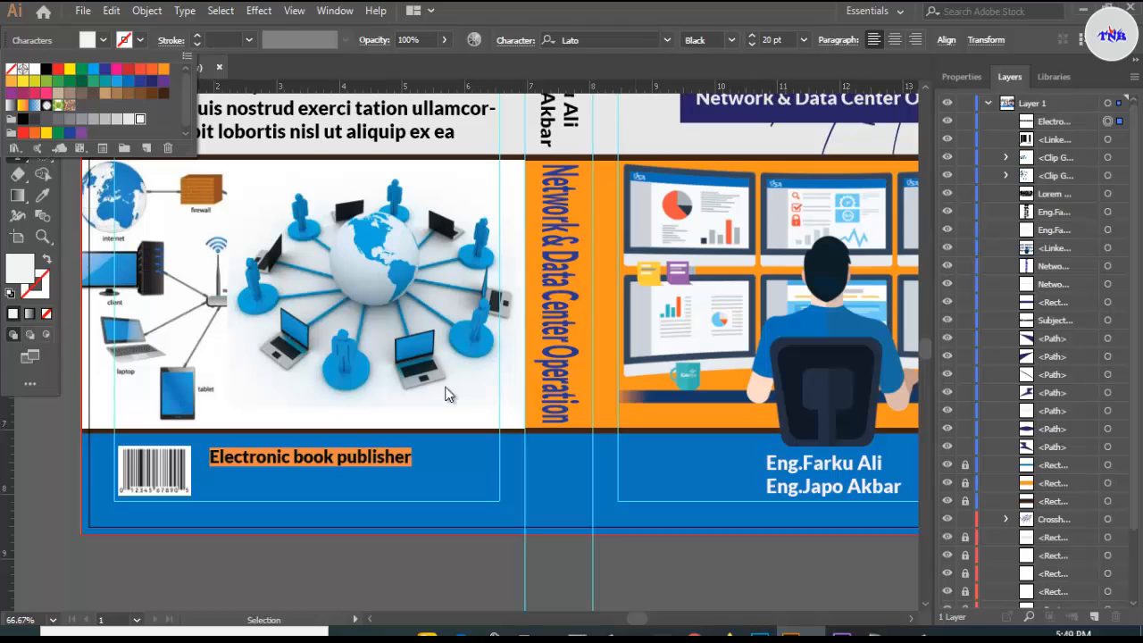
key("Escape")
left_click(17, 92)
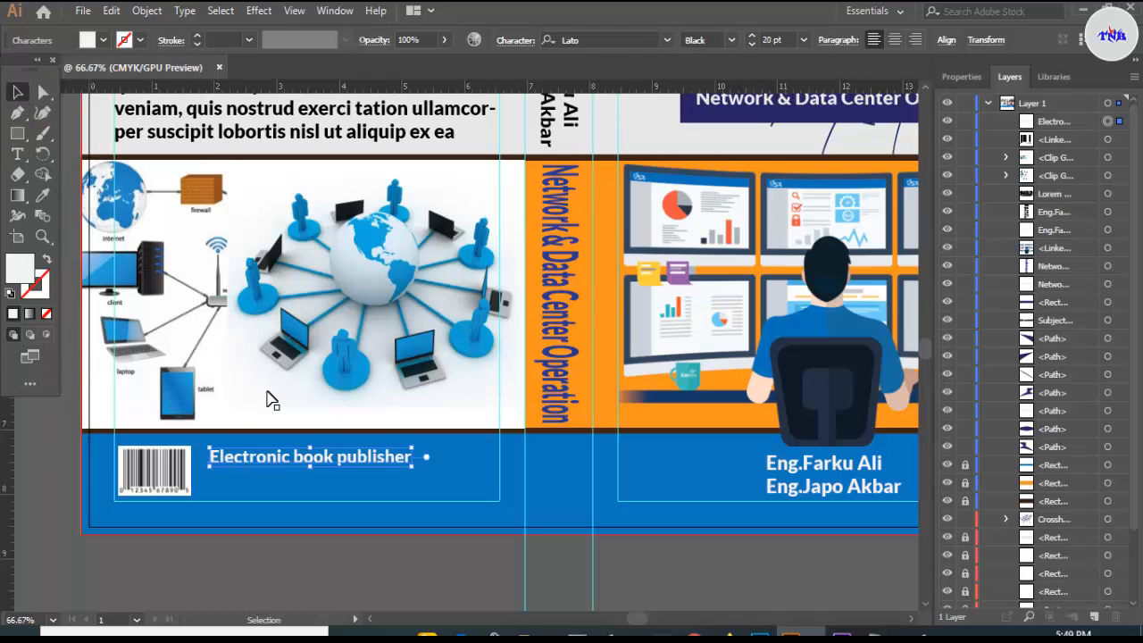
left_click_drag(300, 462, 288, 462)
left_click(421, 579)
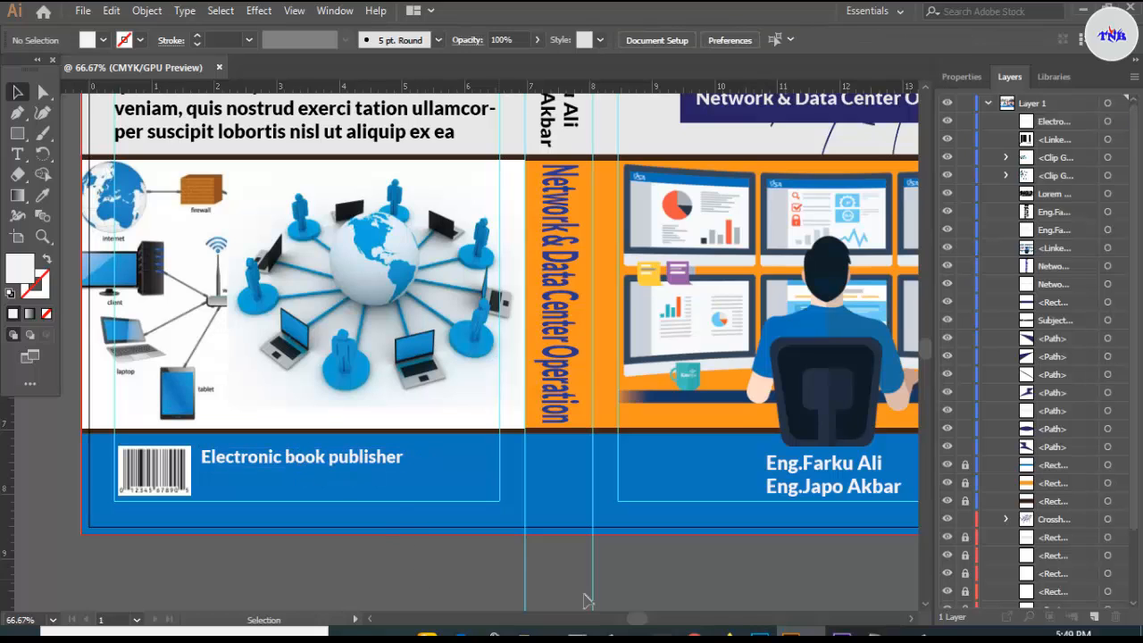
- Copy the publisher's address line from the Notepad notes and return to Illustrator
left_click(882, 633)
left_click_drag(2, 61, 256, 80)
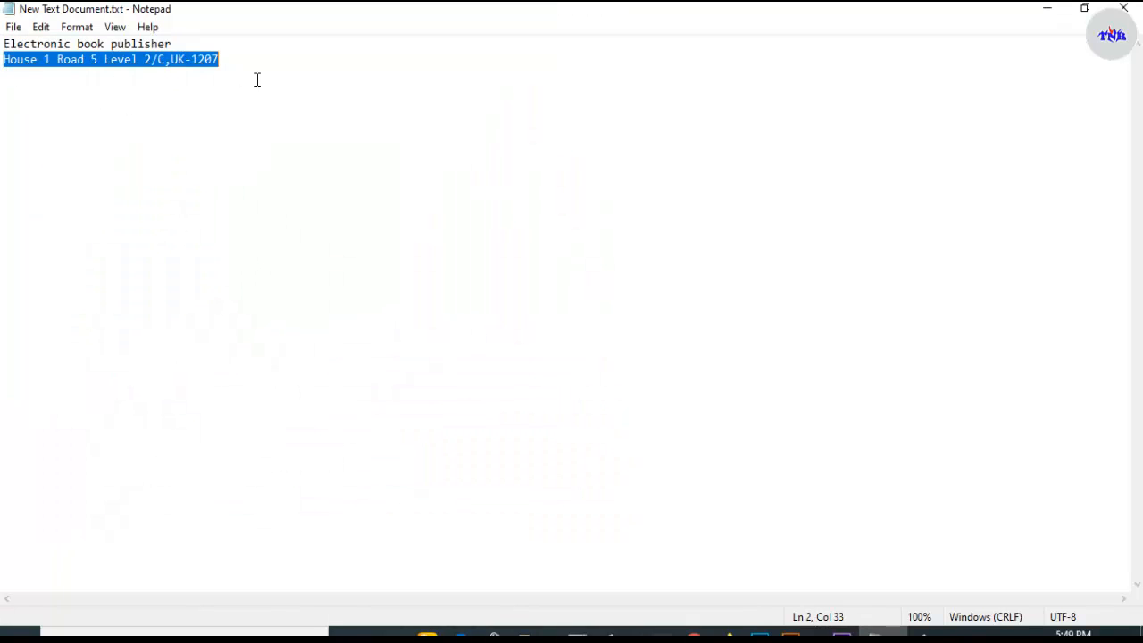
right_click(192, 59)
left_click(235, 116)
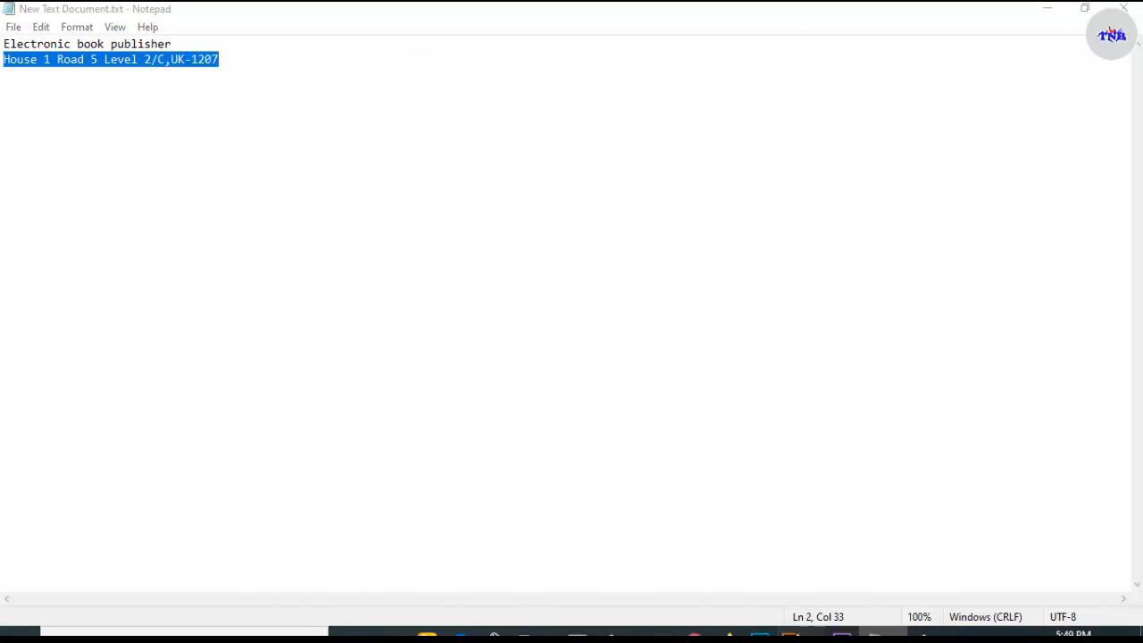
left_click(790, 634)
left_click(17, 154)
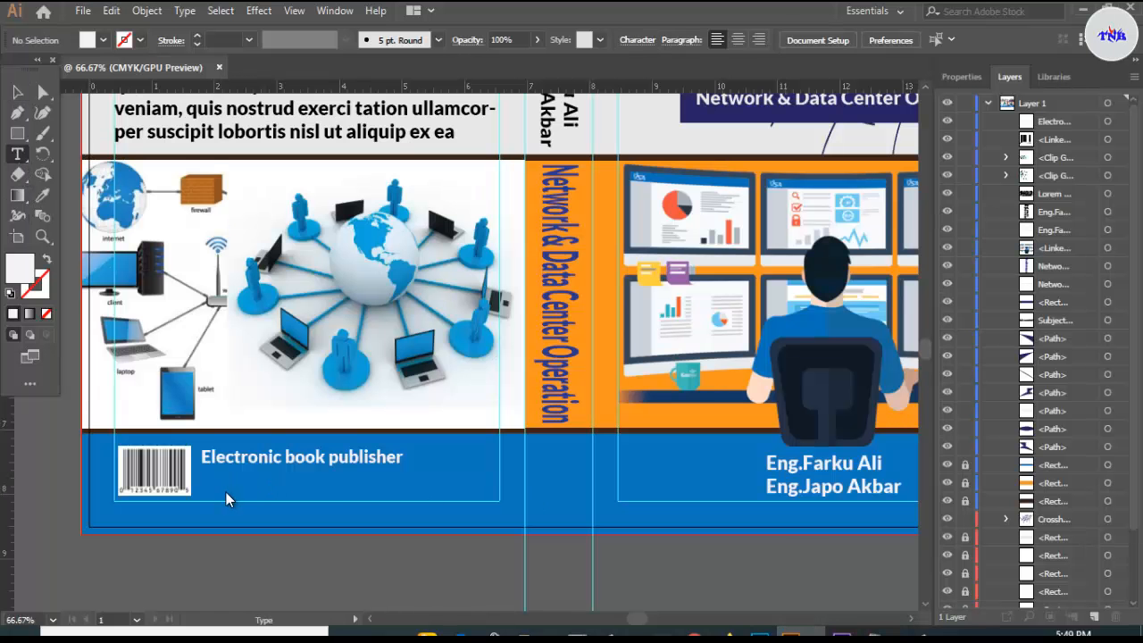
- Paste the publisher's address line below the heading and set it to 10 pt
scroll(229, 506, "up", 2)
left_click(189, 451)
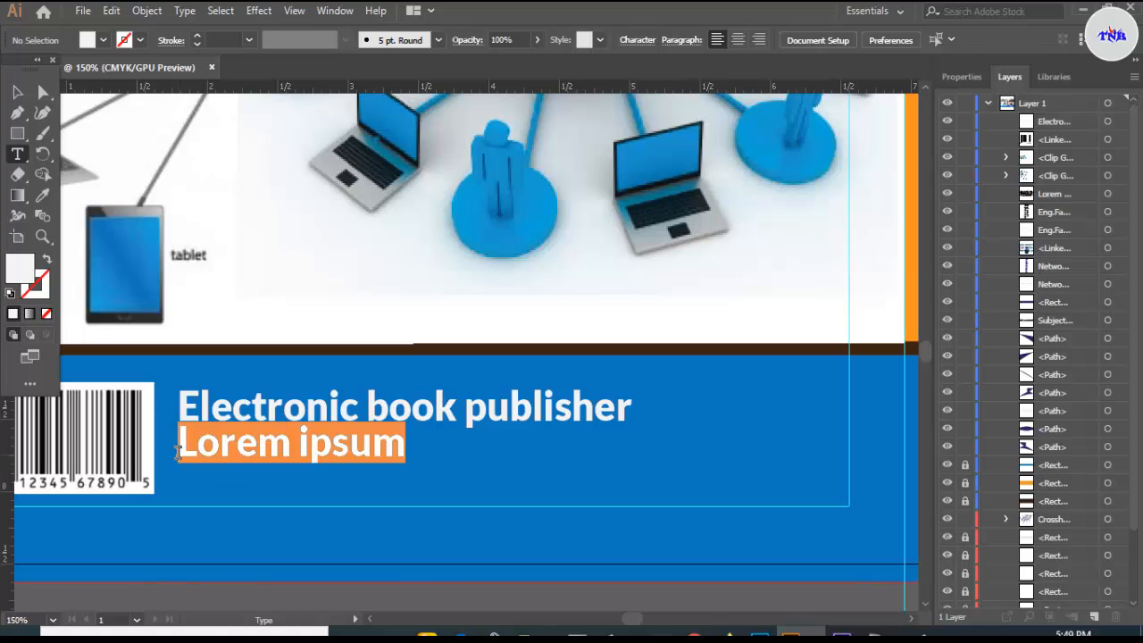
key("ctrl+v")
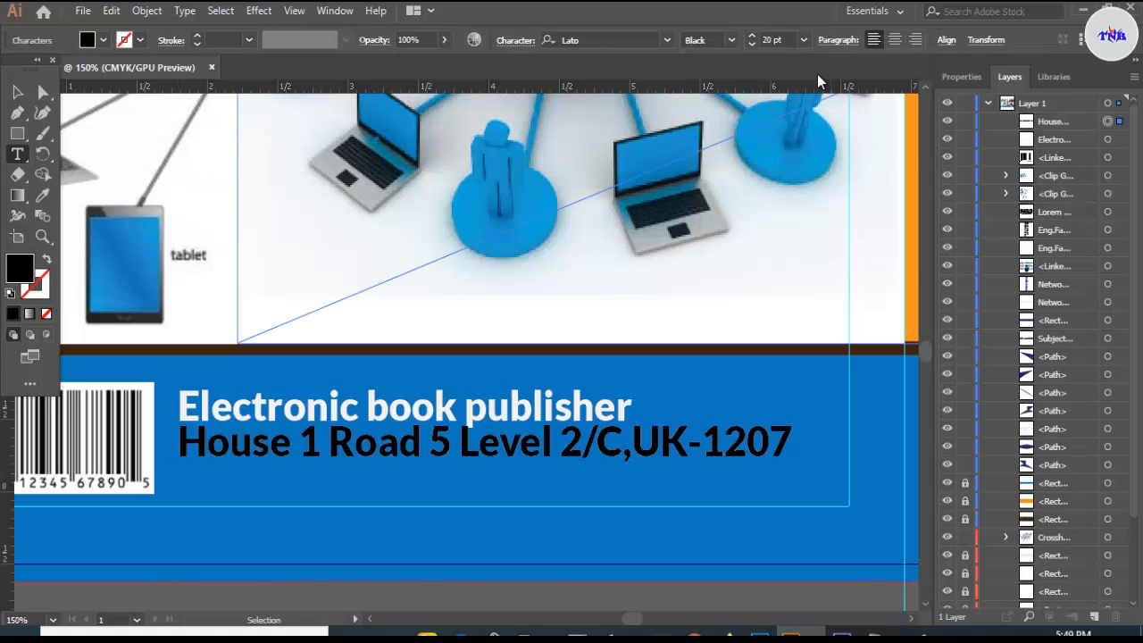
left_click(17, 92)
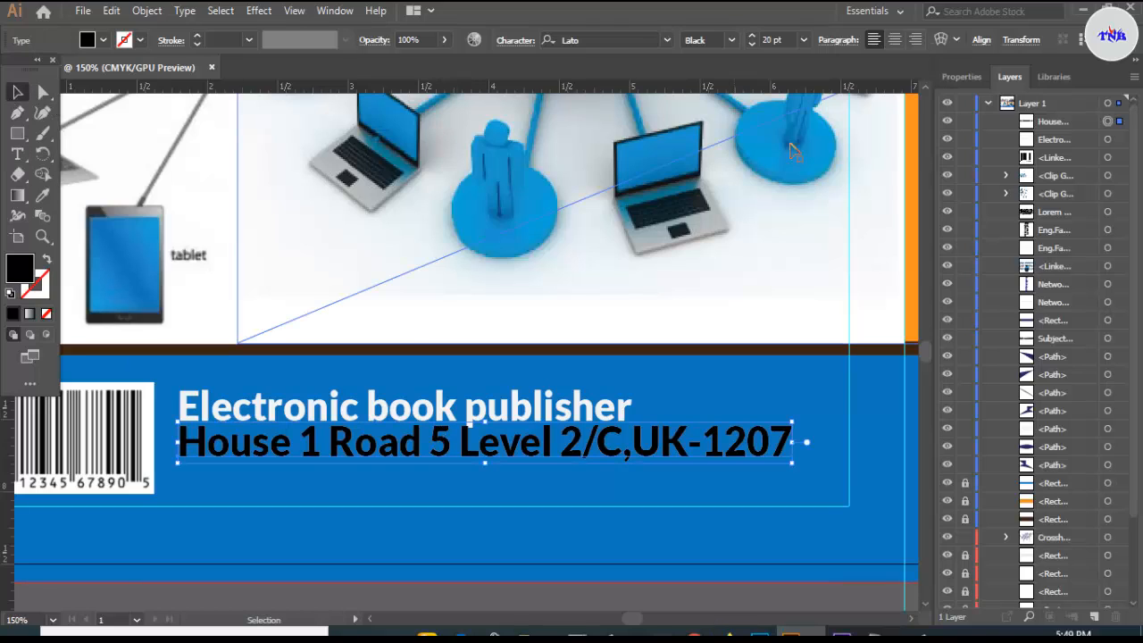
left_click(804, 41)
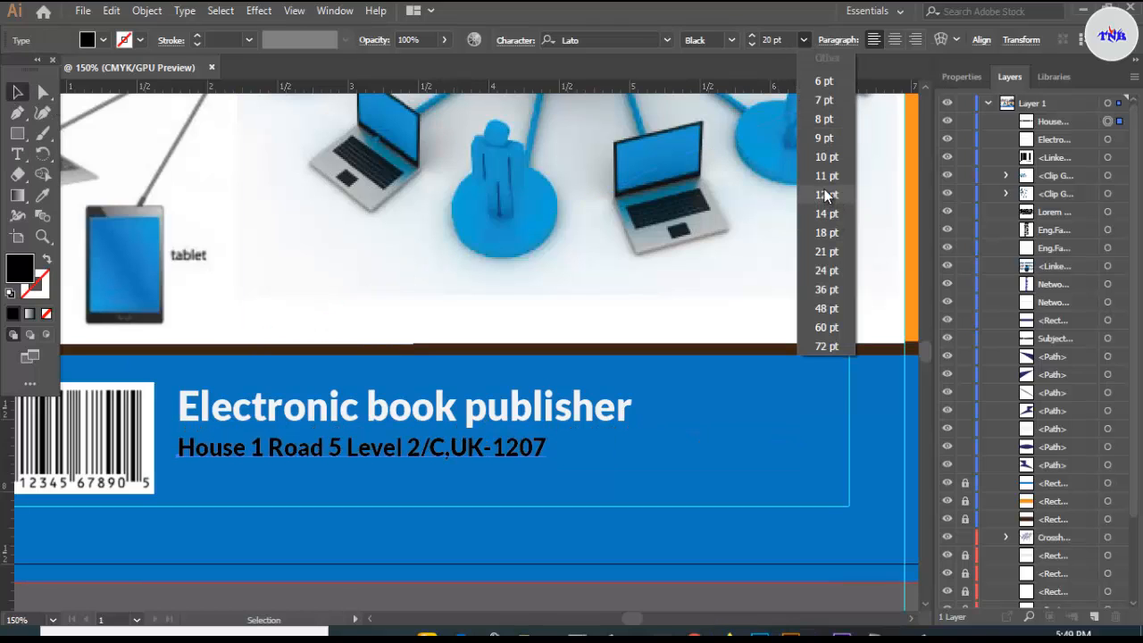
left_click(825, 158)
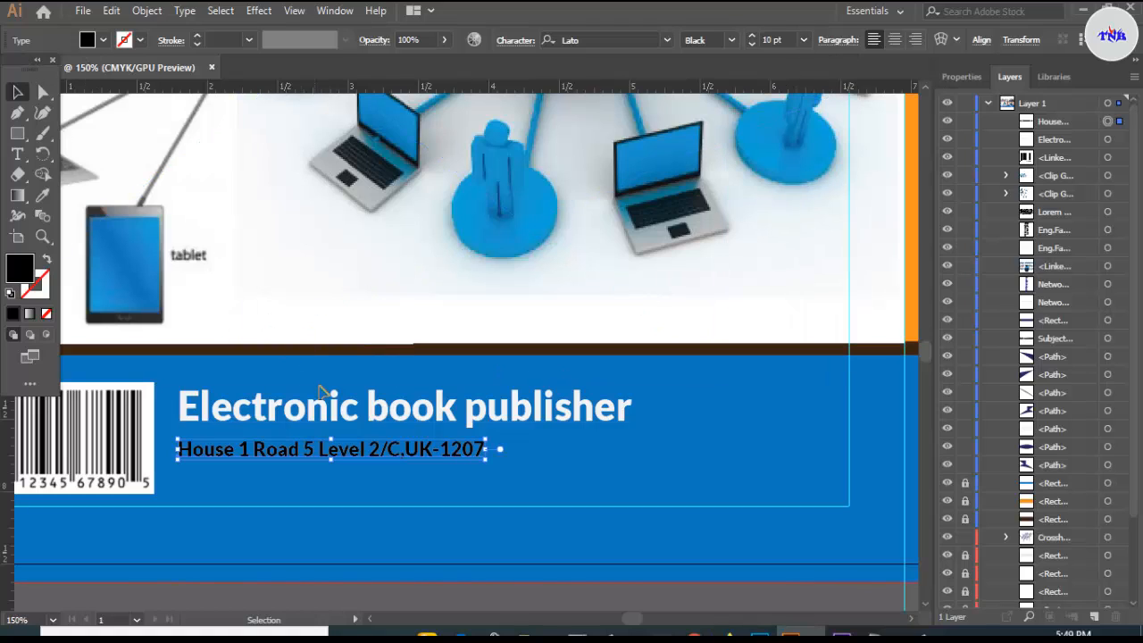
key("Right")
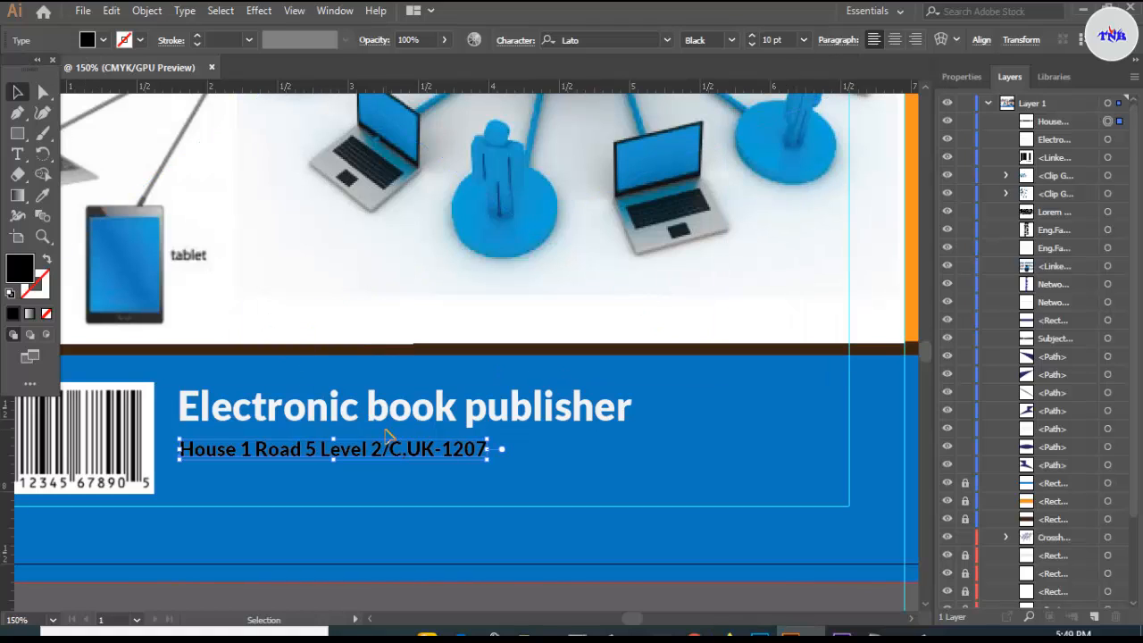
left_click(597, 455)
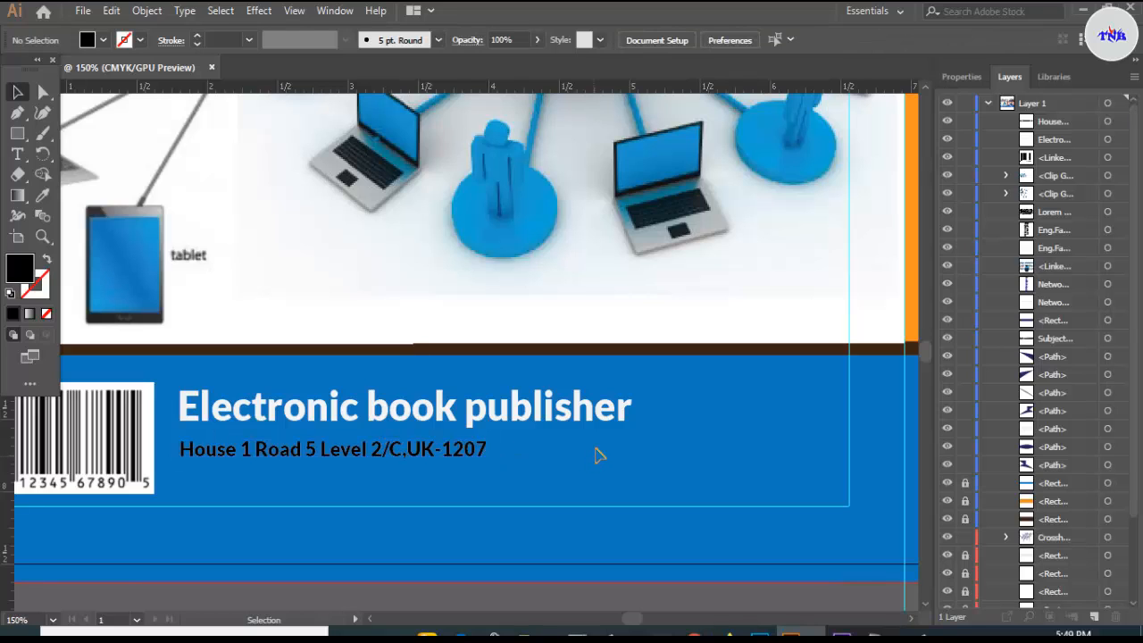
scroll(597, 456, "down", 4)
scroll(572, 516, "up", 3)
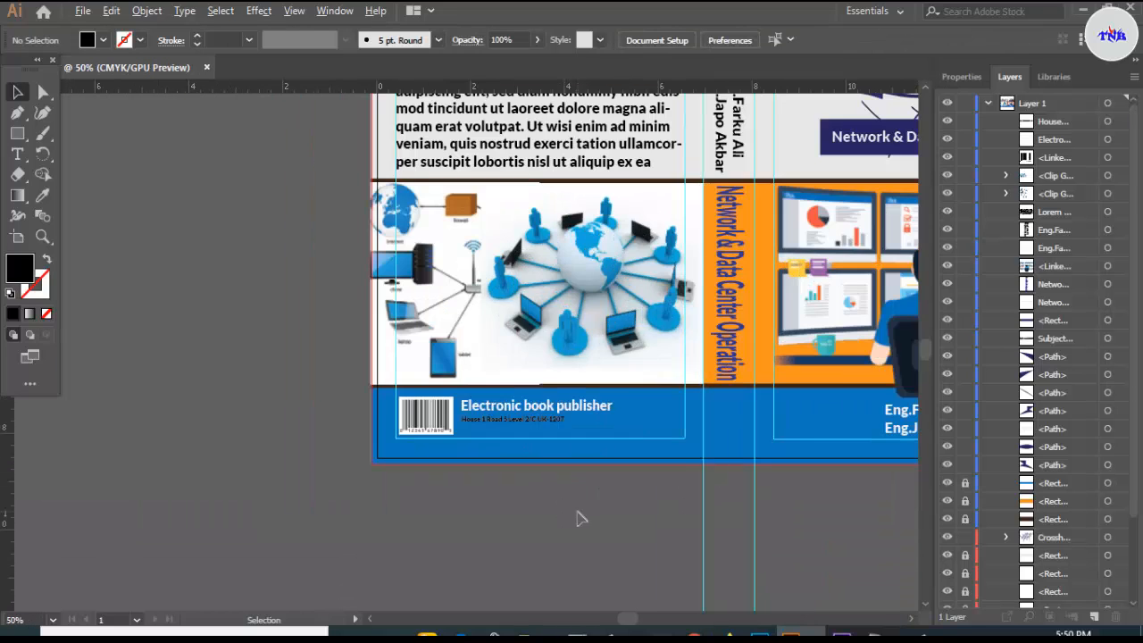
scroll(576, 519, "down", 3)
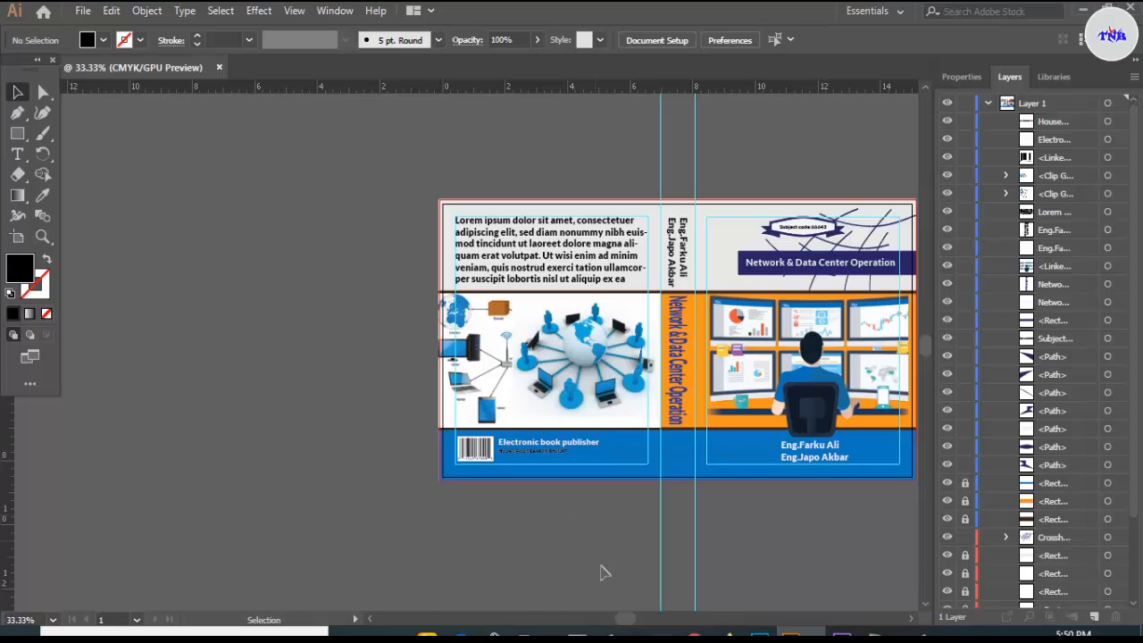
left_click_drag(625, 618, 640, 618)
scroll(627, 554, "up", 1)
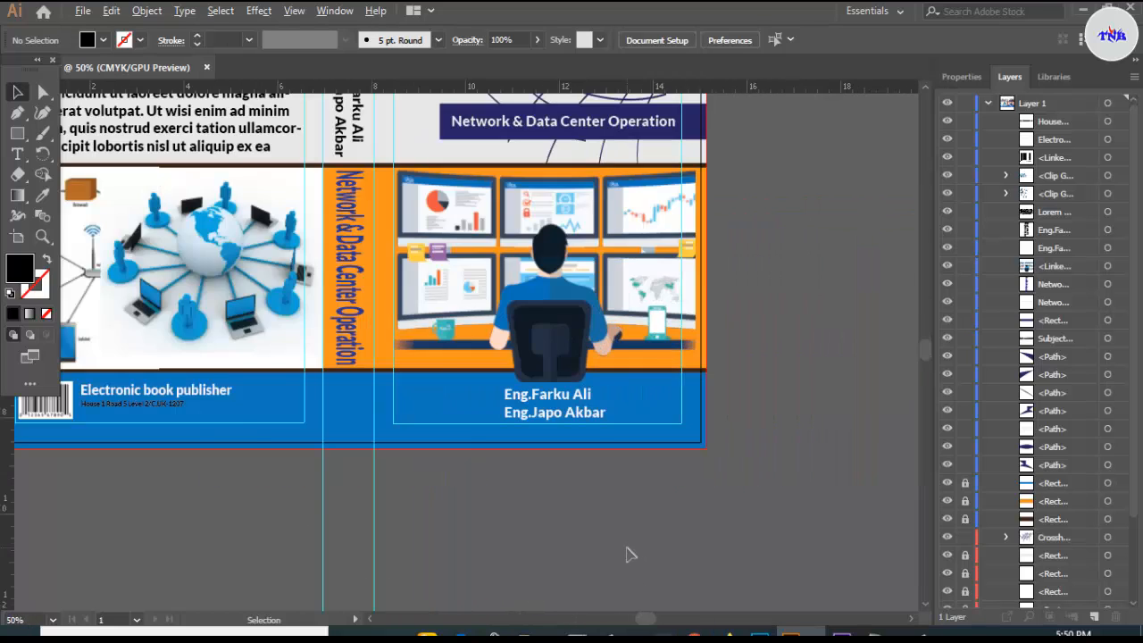
scroll(629, 554, "down", 1)
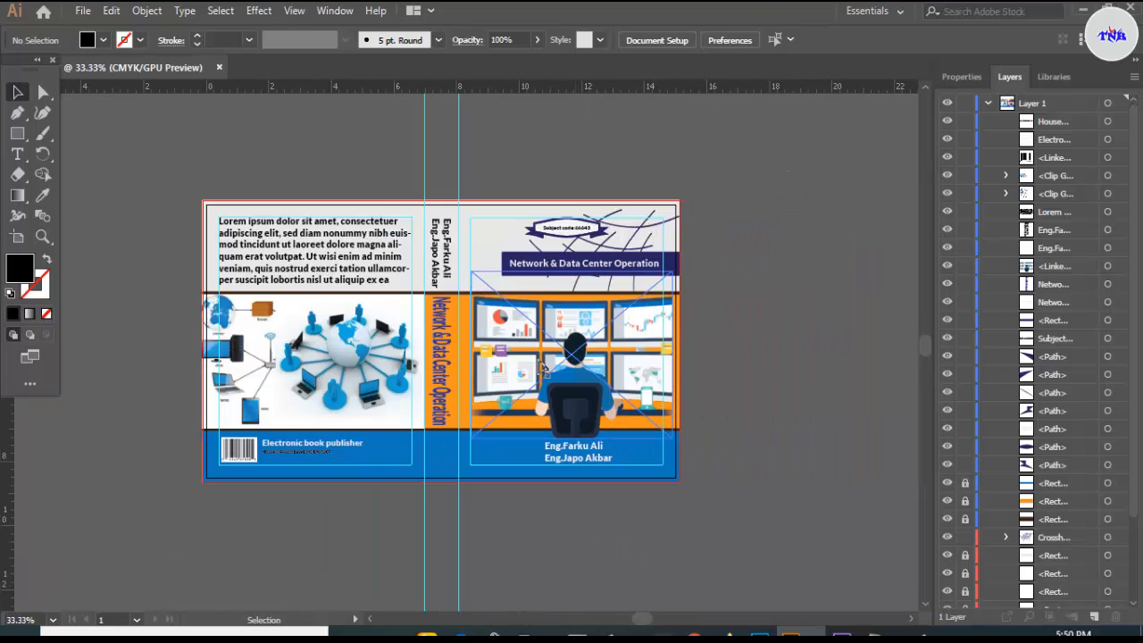
scroll(476, 411, "up", 2)
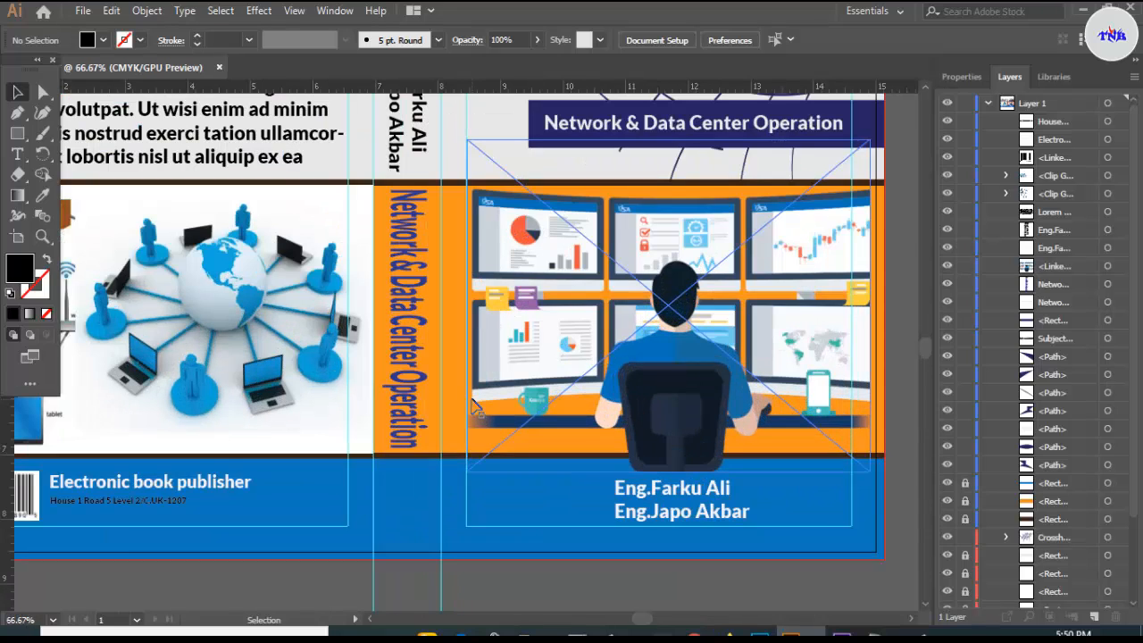
scroll(473, 407, "down", 1)
scroll(473, 407, "up", 1)
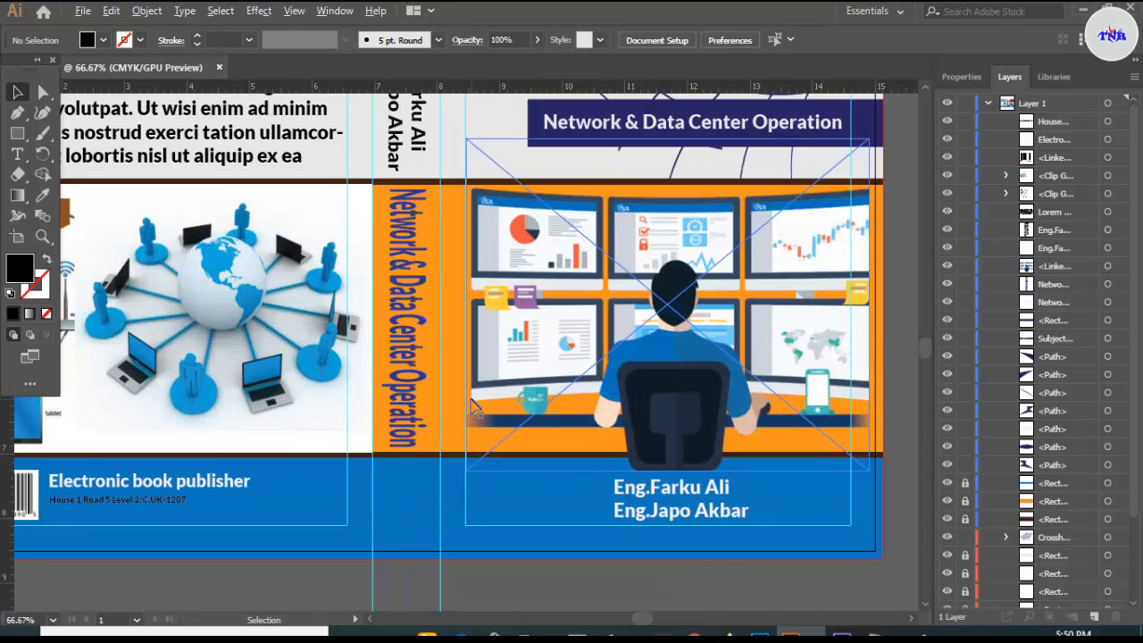
scroll(473, 406, "up", 1)
scroll(420, 317, "up", 2)
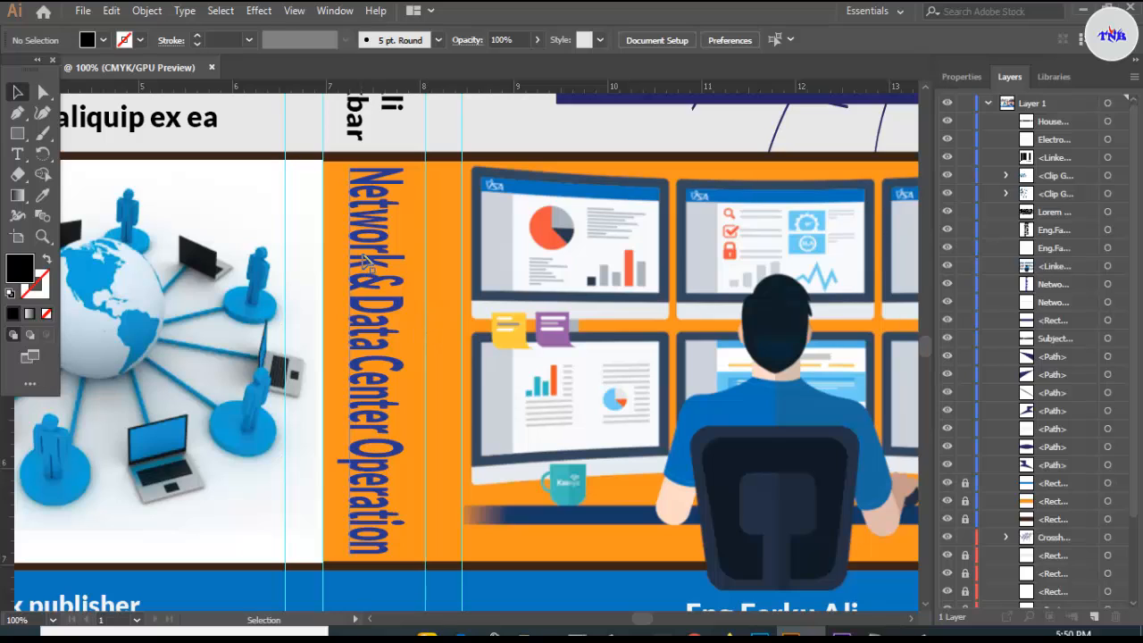
- Rotate the blue spine title to exactly 270° so it runs straight along the spine
left_click(384, 275)
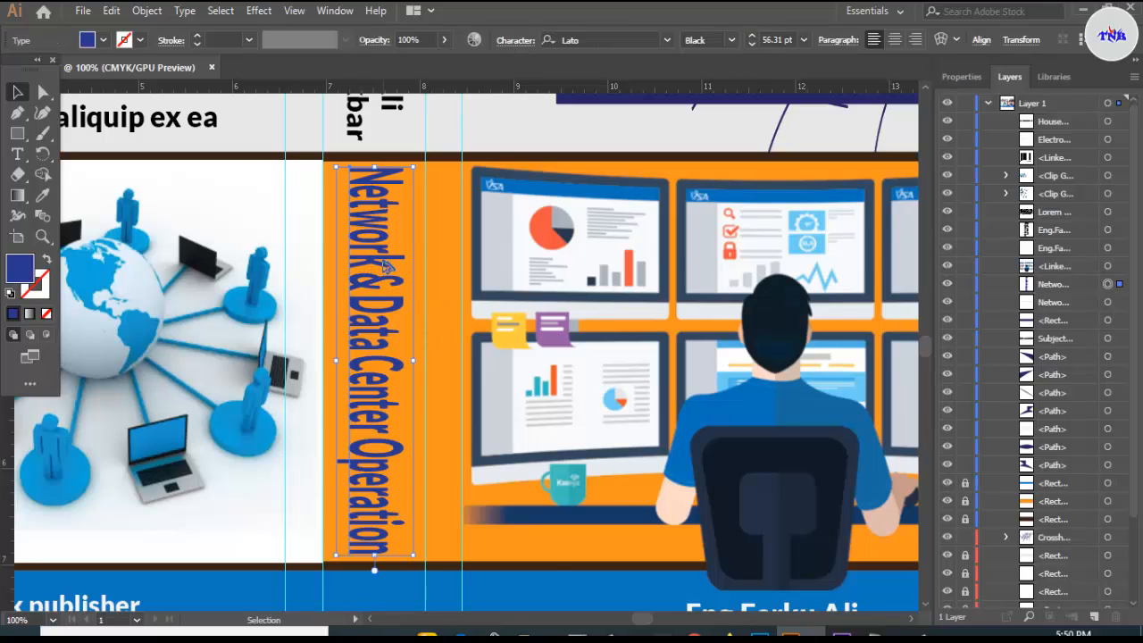
scroll(386, 268, "up", 1)
left_click_drag(368, 111, 367, 116)
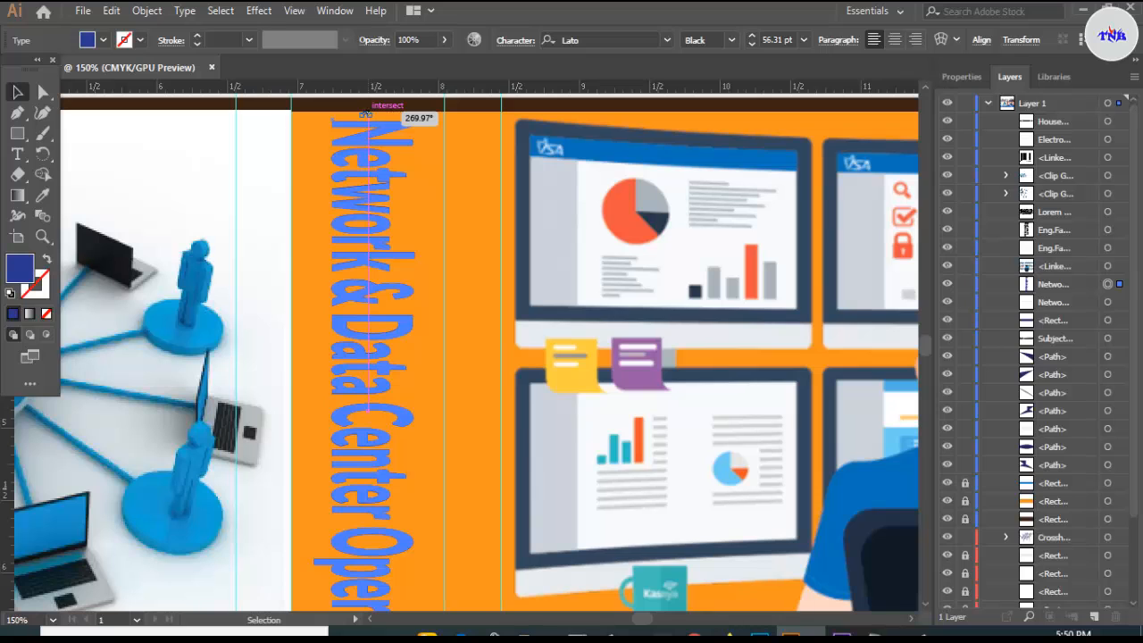
left_click_drag(363, 114, 368, 115)
scroll(407, 172, "down", 2)
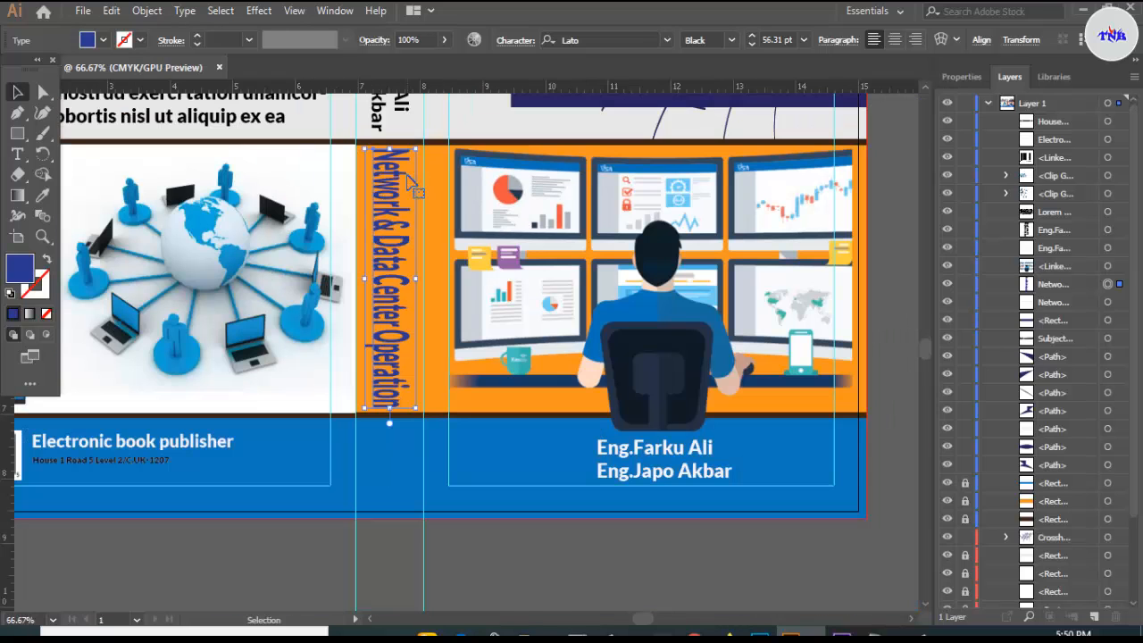
scroll(407, 181, "up", 9)
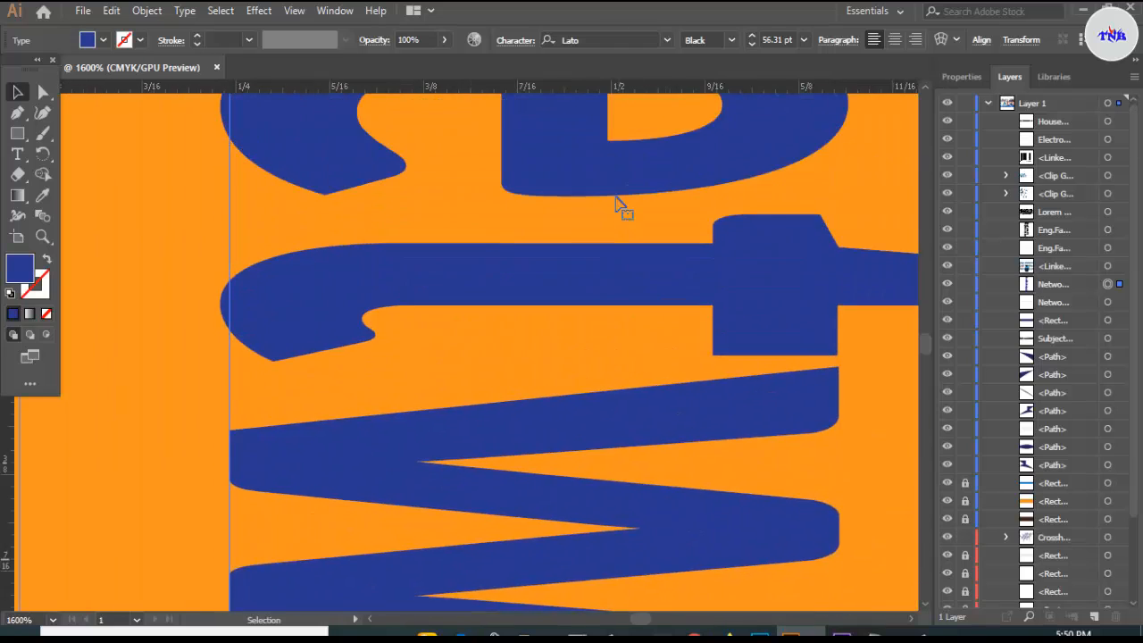
scroll(622, 203, "up", 6)
scroll(725, 273, "down", 2)
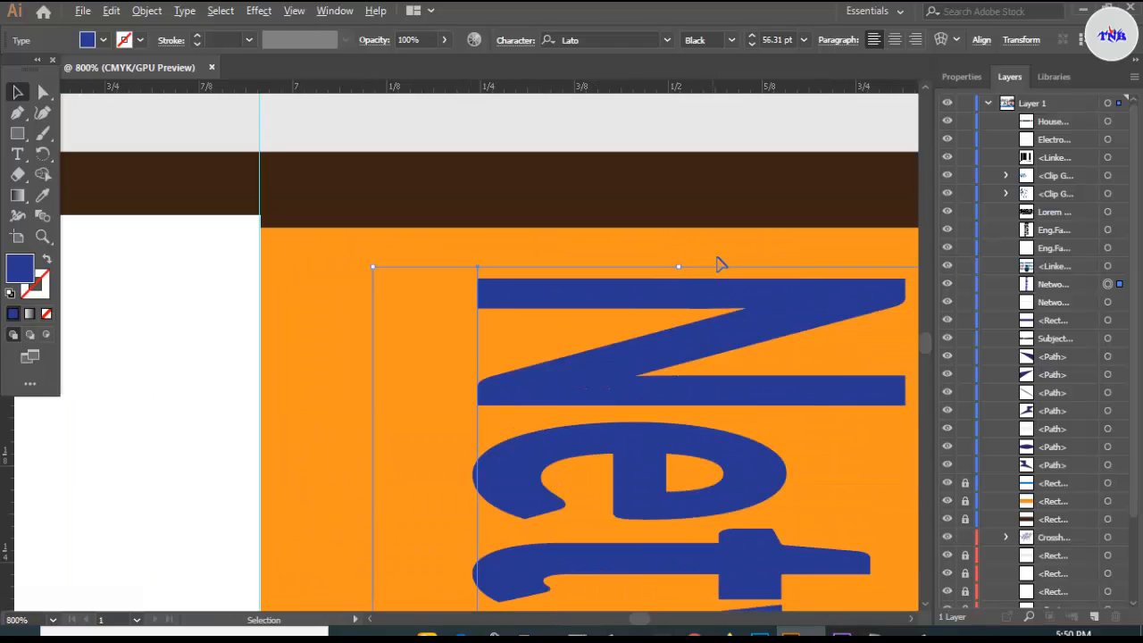
left_click_drag(642, 618, 639, 622)
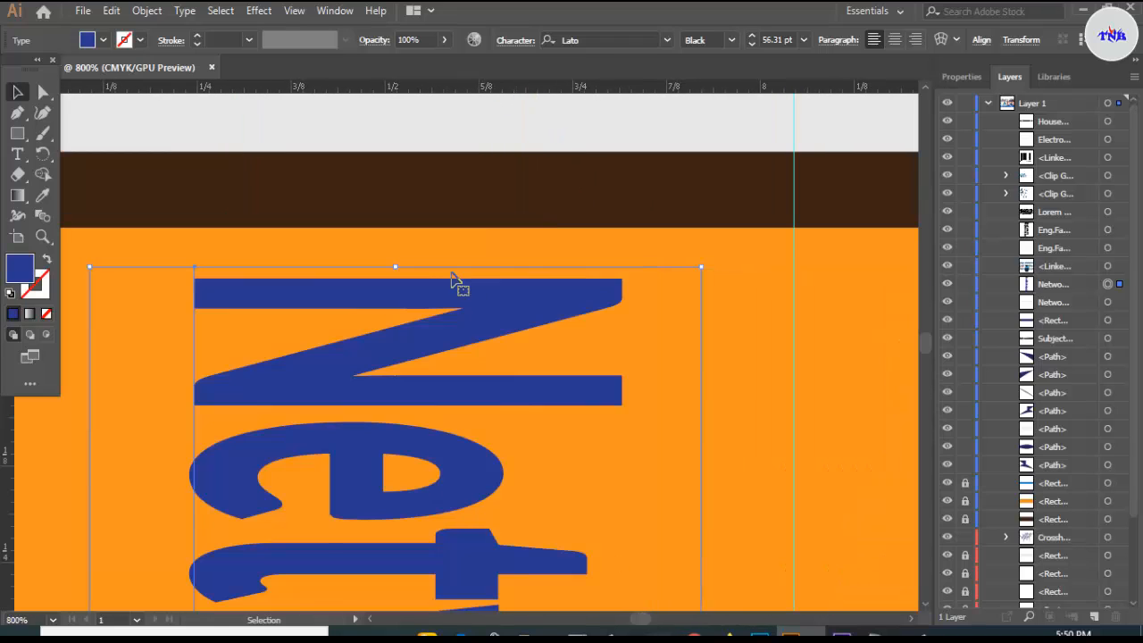
left_click_drag(395, 263, 390, 262)
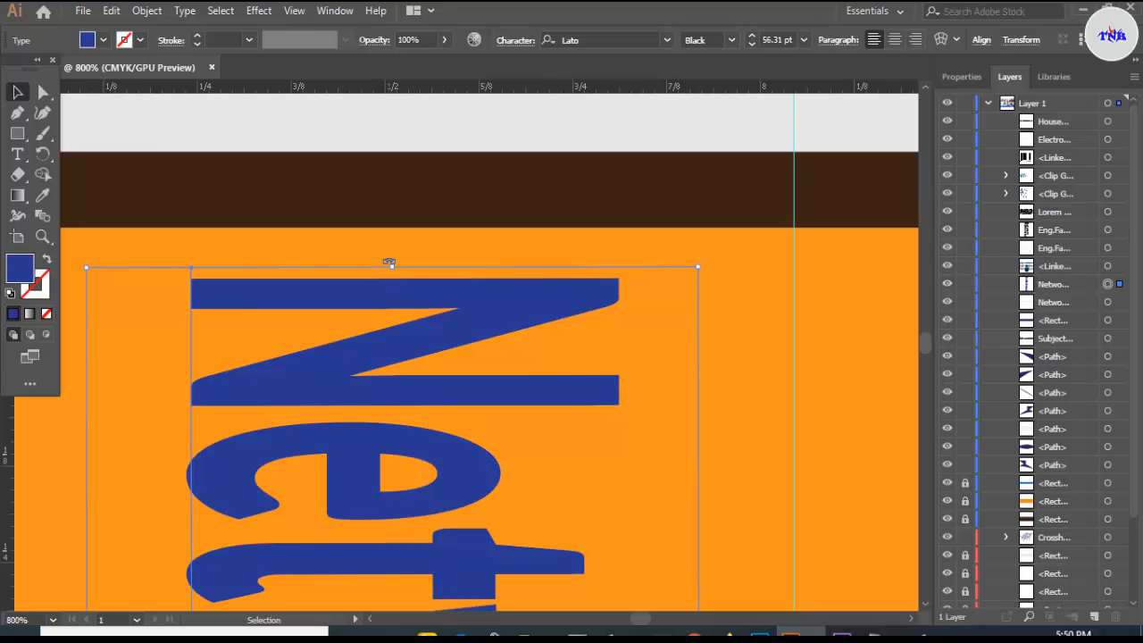
scroll(387, 262, "down", 8)
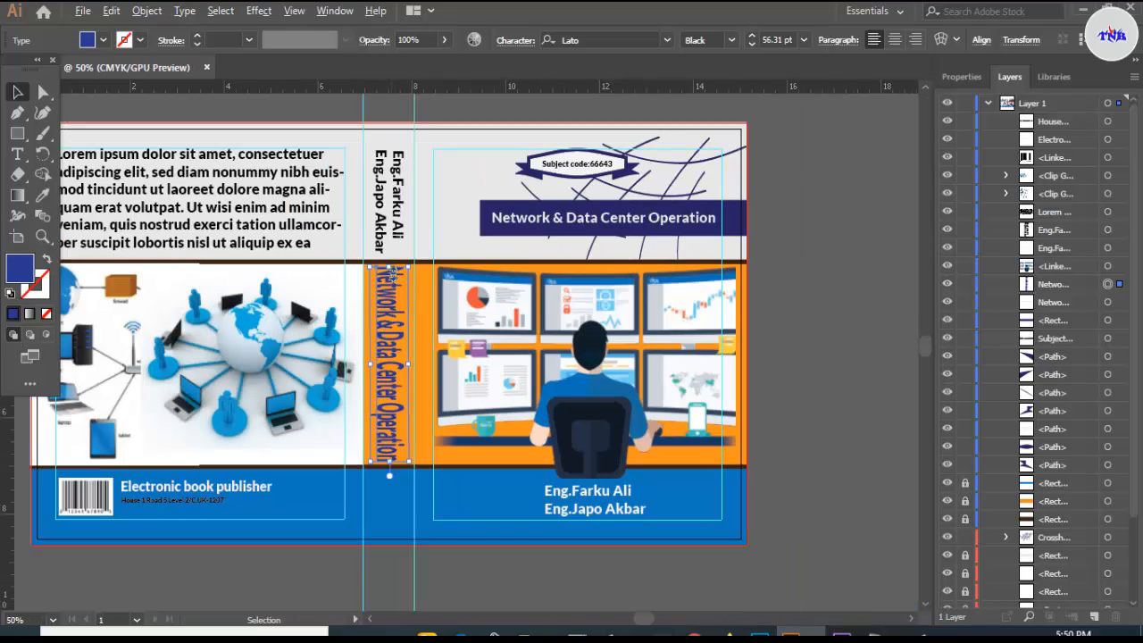
left_click(841, 280)
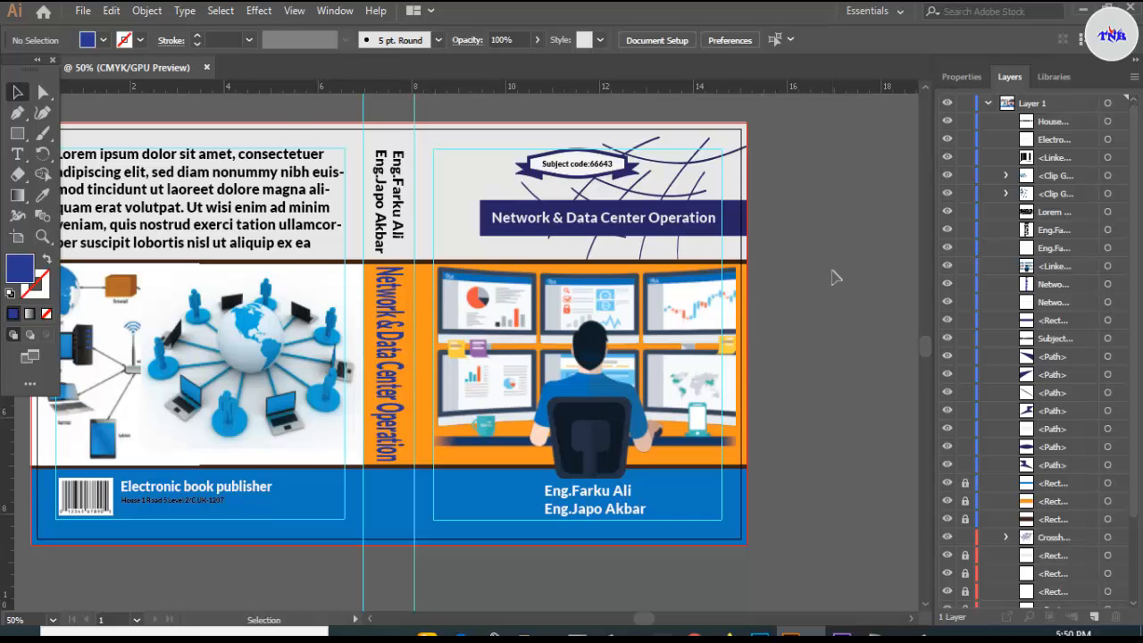
scroll(832, 278, "down", 1)
scroll(832, 277, "up", 1)
scroll(832, 277, "down", 1)
scroll(832, 278, "up", 1)
scroll(832, 278, "down", 1)
scroll(831, 274, "up", 1)
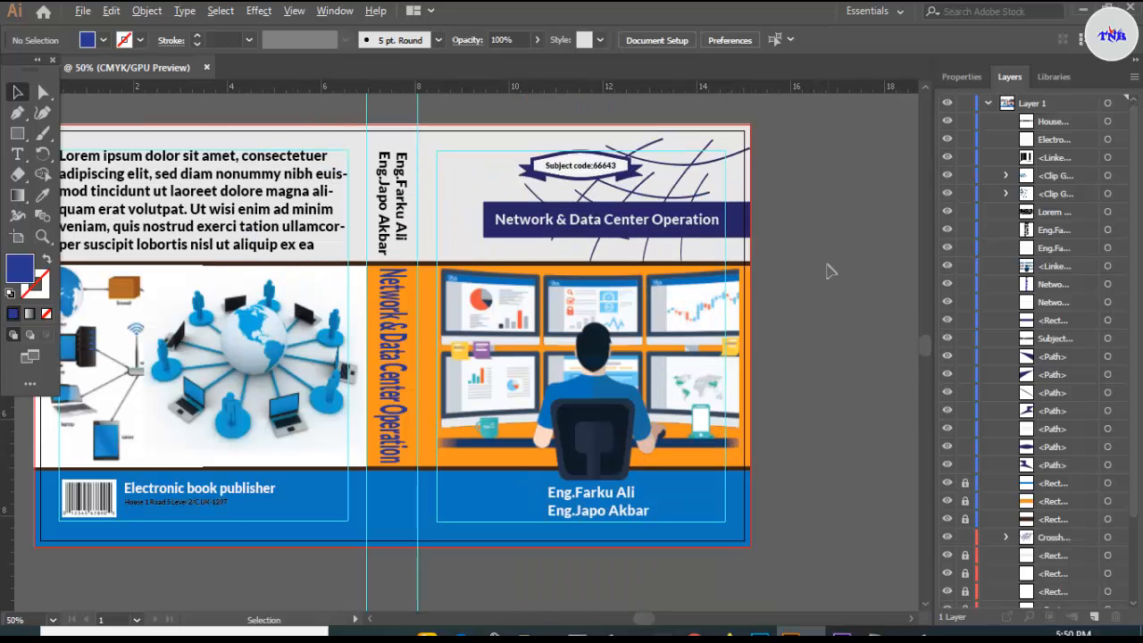
scroll(827, 271, "down", 1)
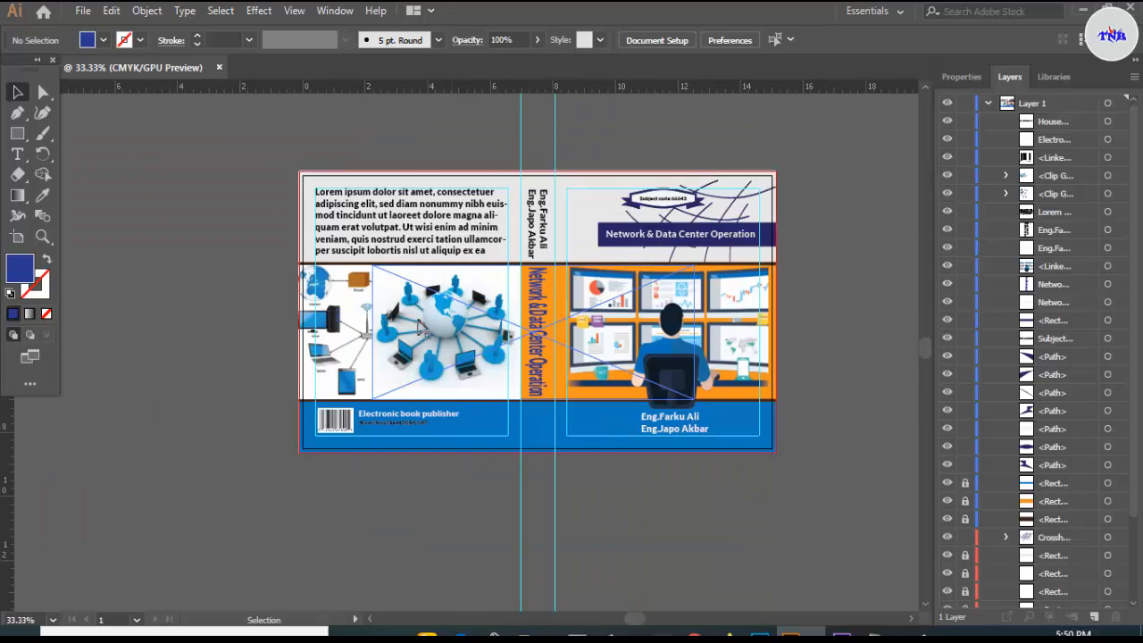
scroll(393, 315, "up", 3)
scroll(371, 347, "down", 1)
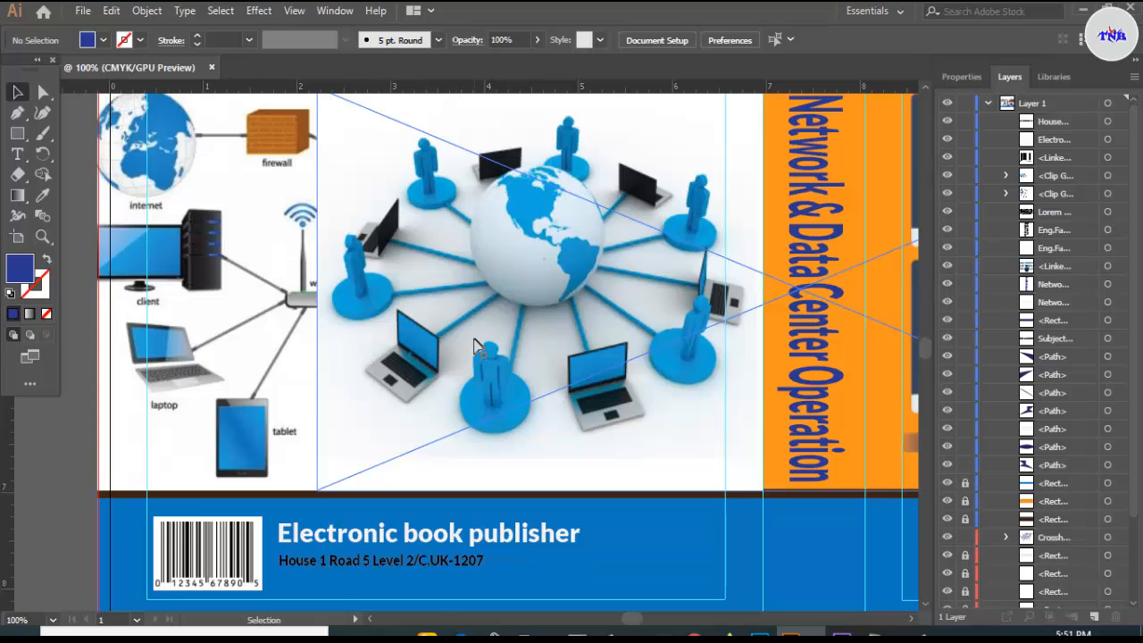
scroll(474, 346, "up", 2)
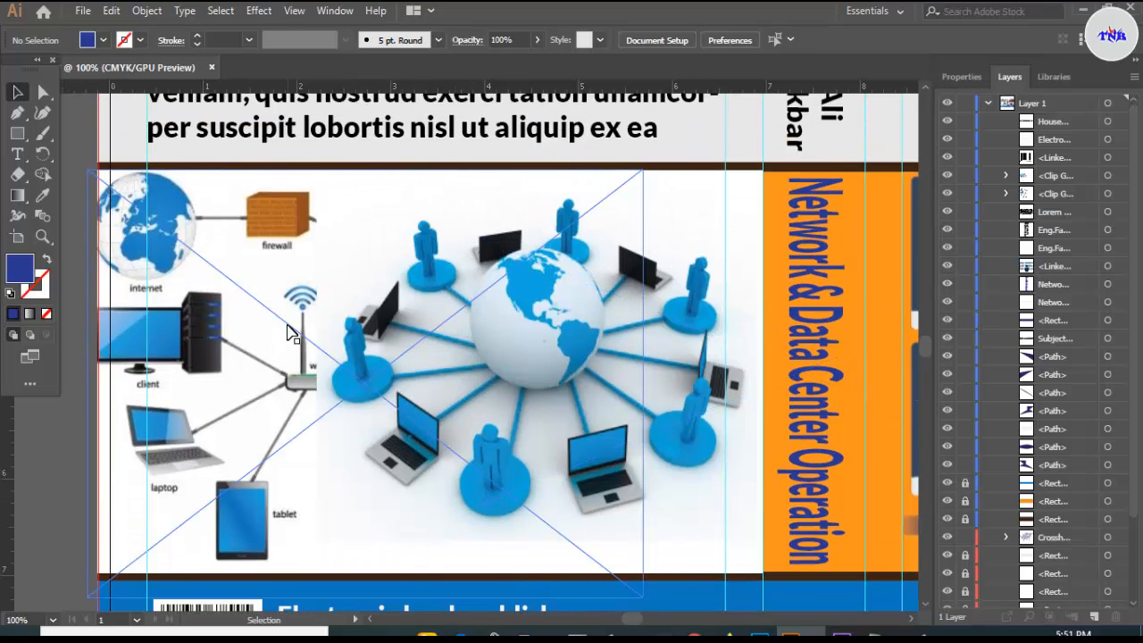
scroll(288, 333, "down", 2)
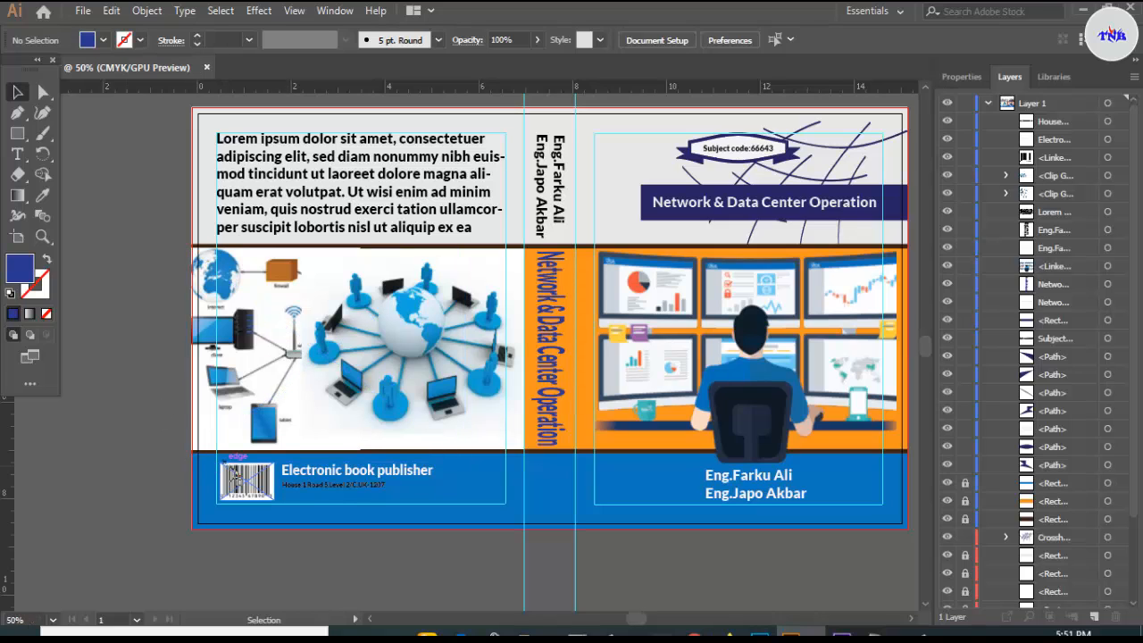
scroll(189, 483, "up", 3)
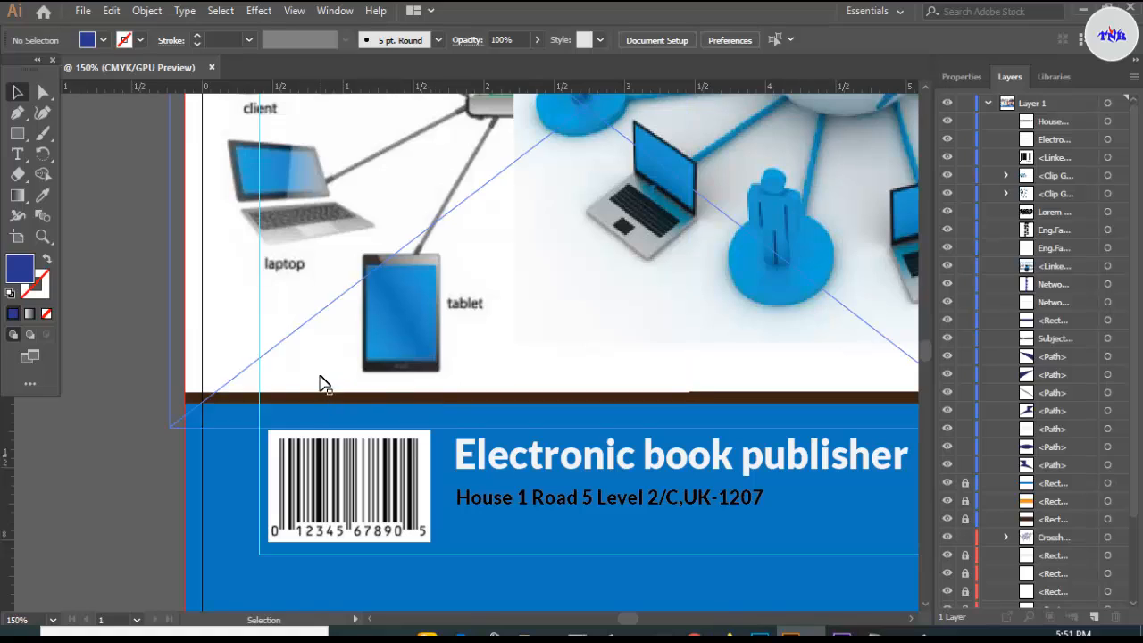
- Stretch the back-cover network image's bottom edge down to meet the brown divider line
left_click(370, 390)
left_click_drag(434, 390, 430, 394)
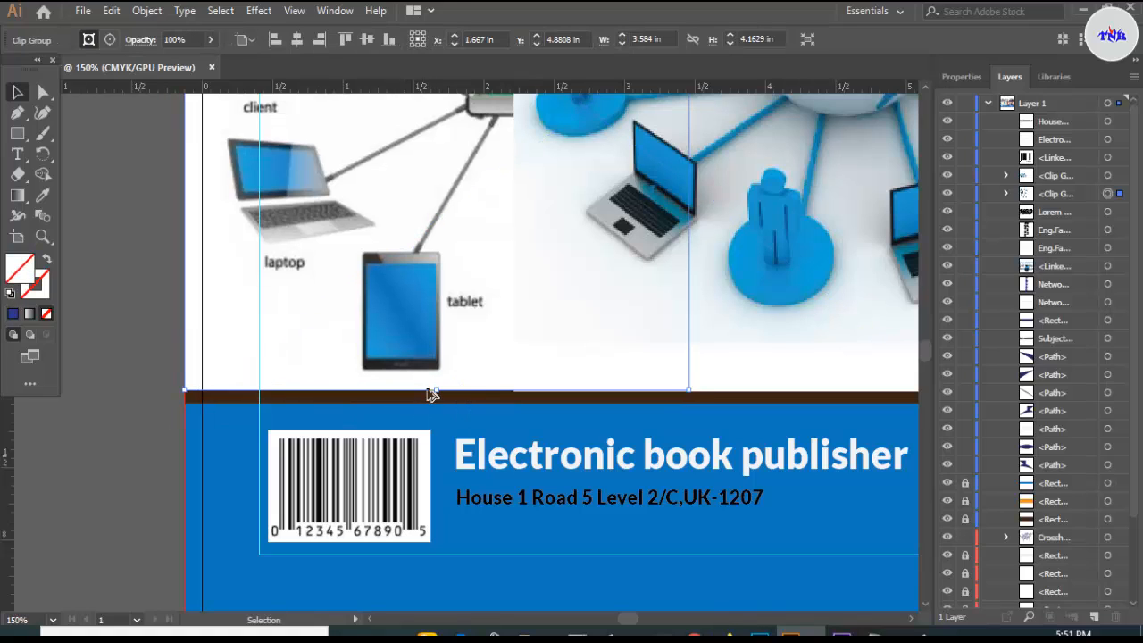
scroll(431, 394, "up", 3)
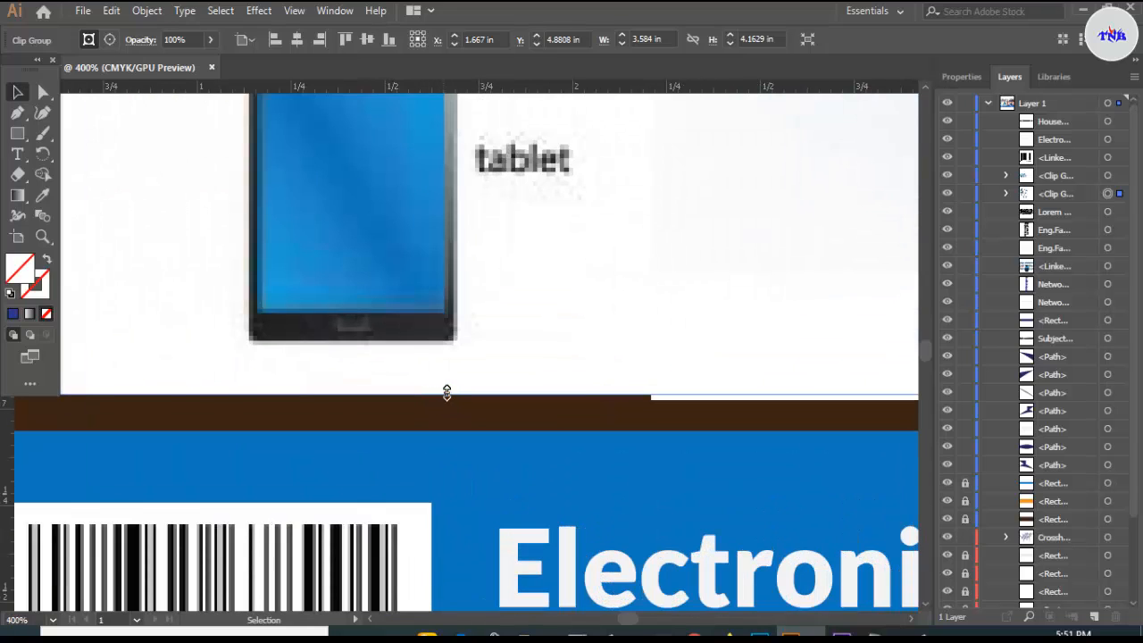
left_click_drag(447, 390, 444, 401)
scroll(441, 408, "down", 5)
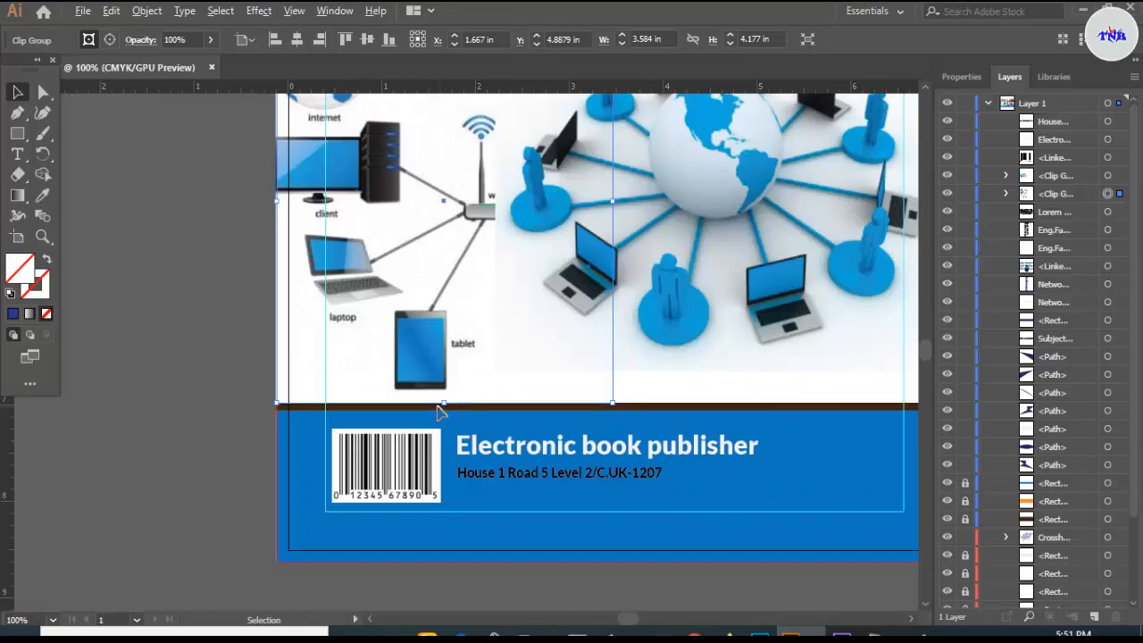
scroll(420, 416, "down", 1)
left_click(277, 458)
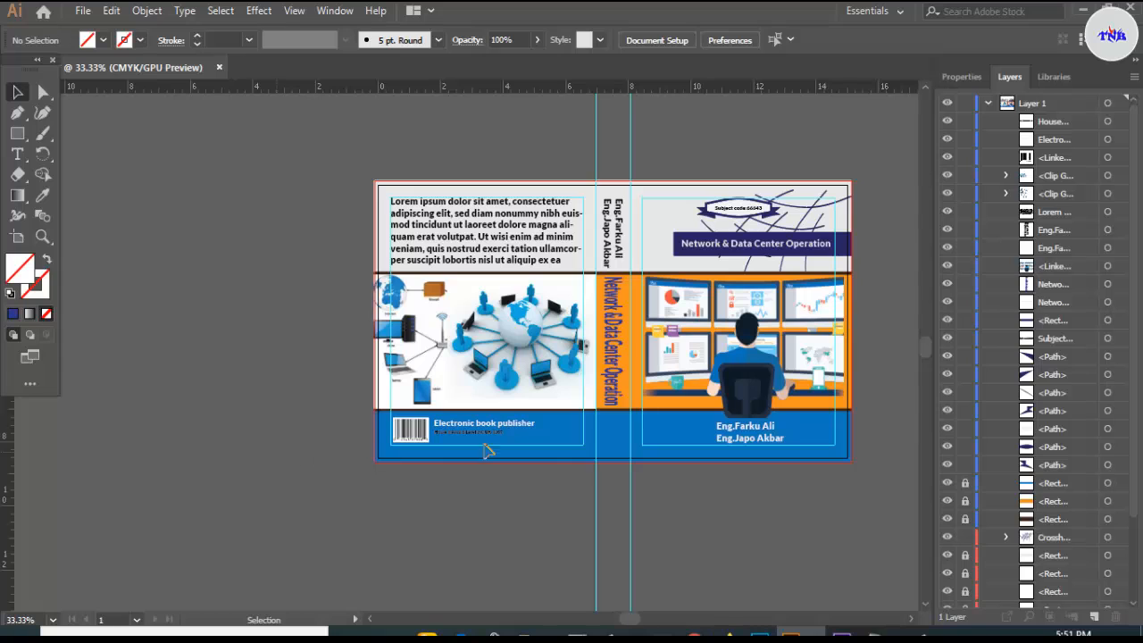
left_click_drag(625, 620, 635, 619)
scroll(568, 535, "up", 1)
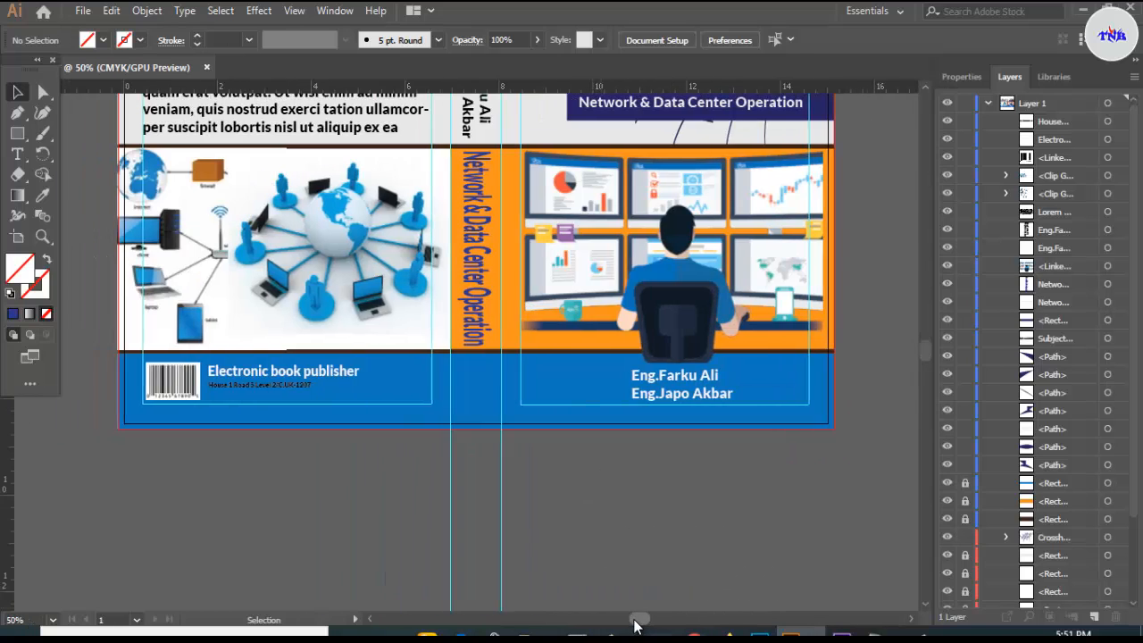
scroll(645, 518, "up", 3)
scroll(640, 541, "down", 1)
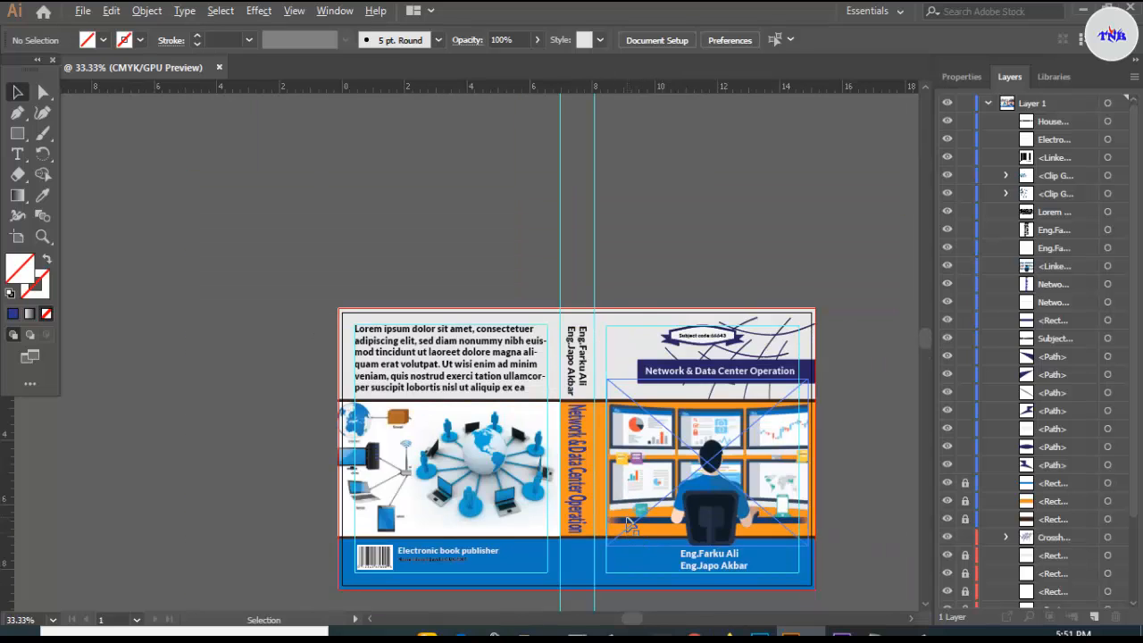
scroll(629, 525, "up", 1)
scroll(643, 416, "down", 1)
scroll(643, 418, "up", 1)
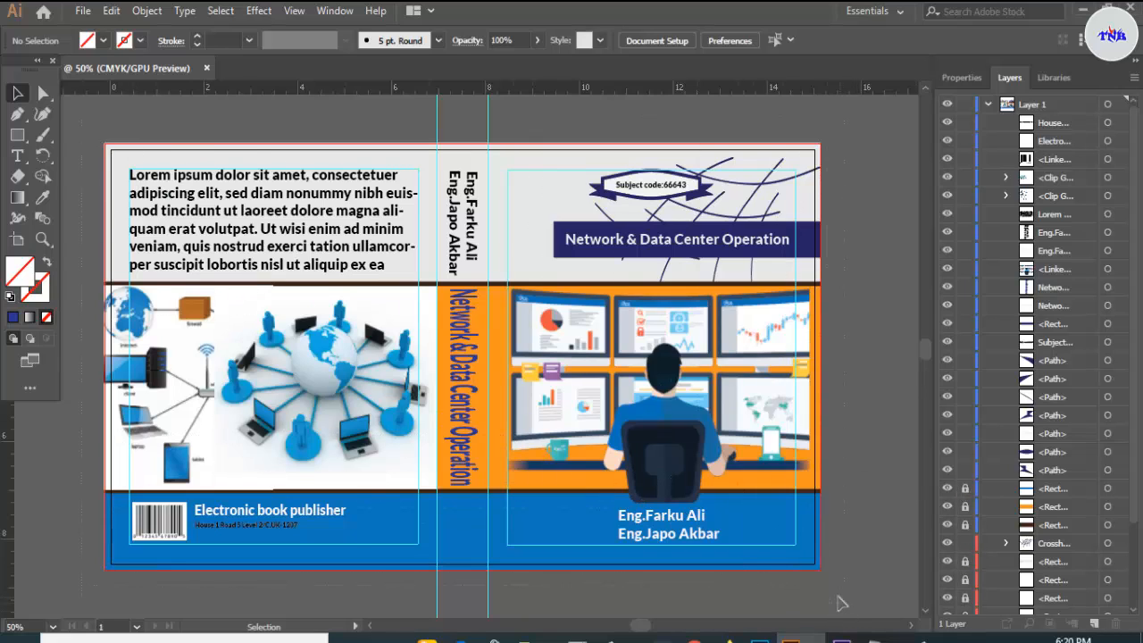
- Unlock every locked background rectangle on the cover with Object > Unlock All, then deselect
key("ctrl+a")
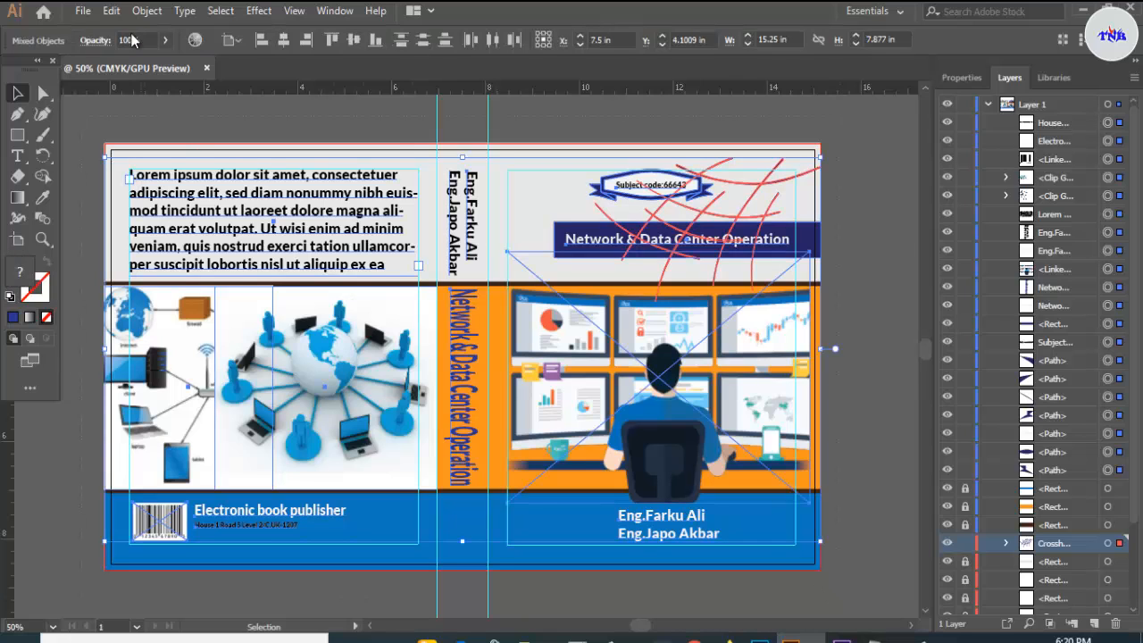
left_click(146, 11)
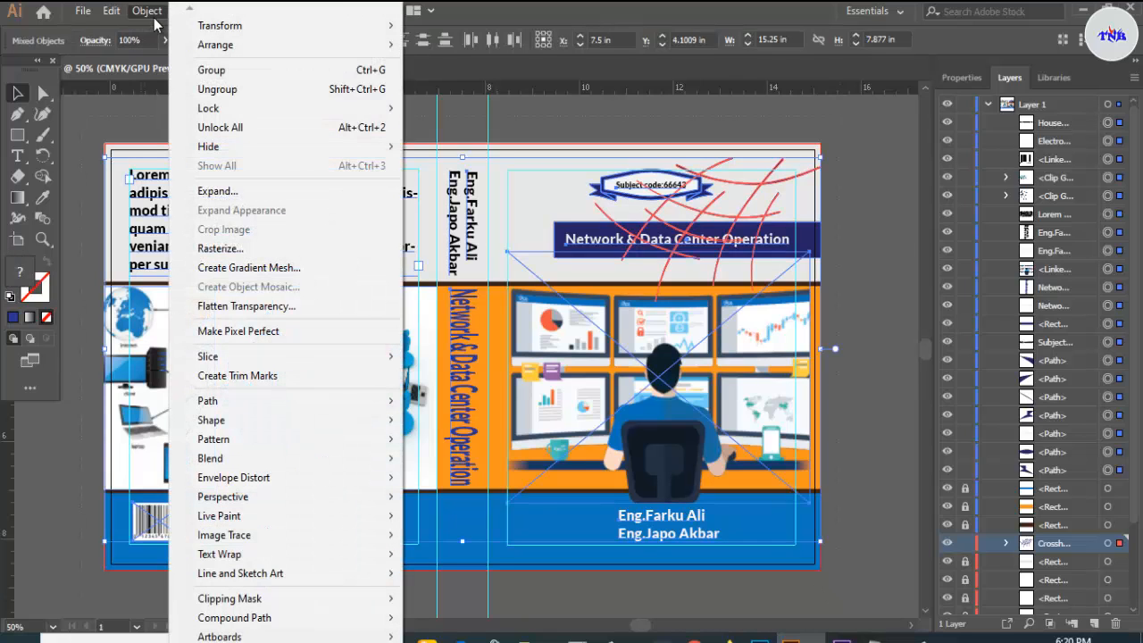
left_click(223, 130)
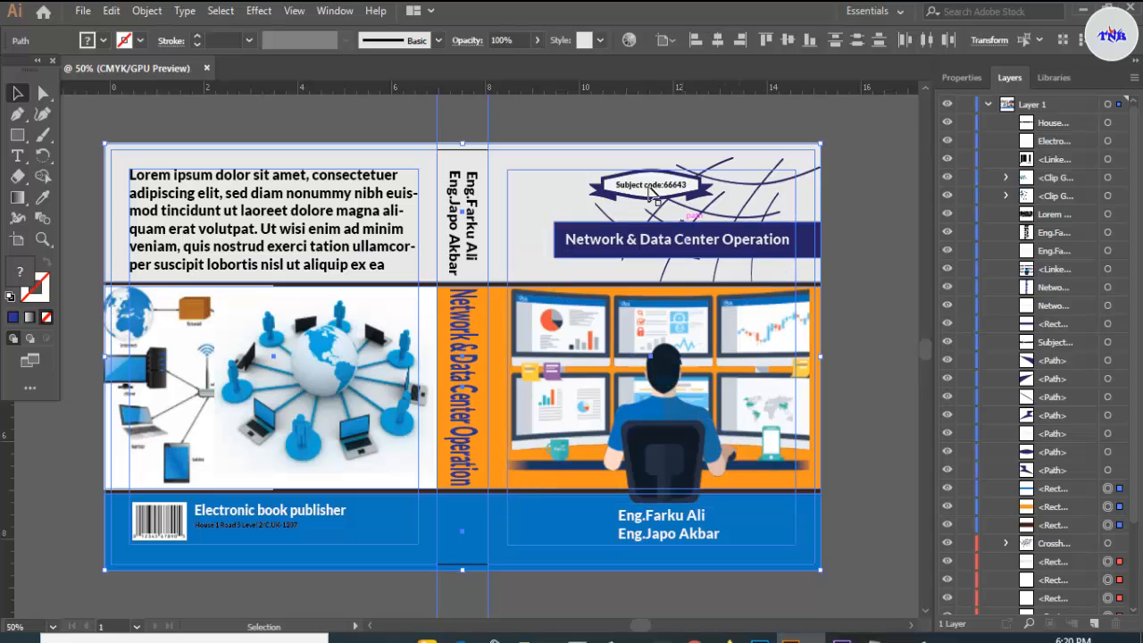
key("ctrl+shift+a")
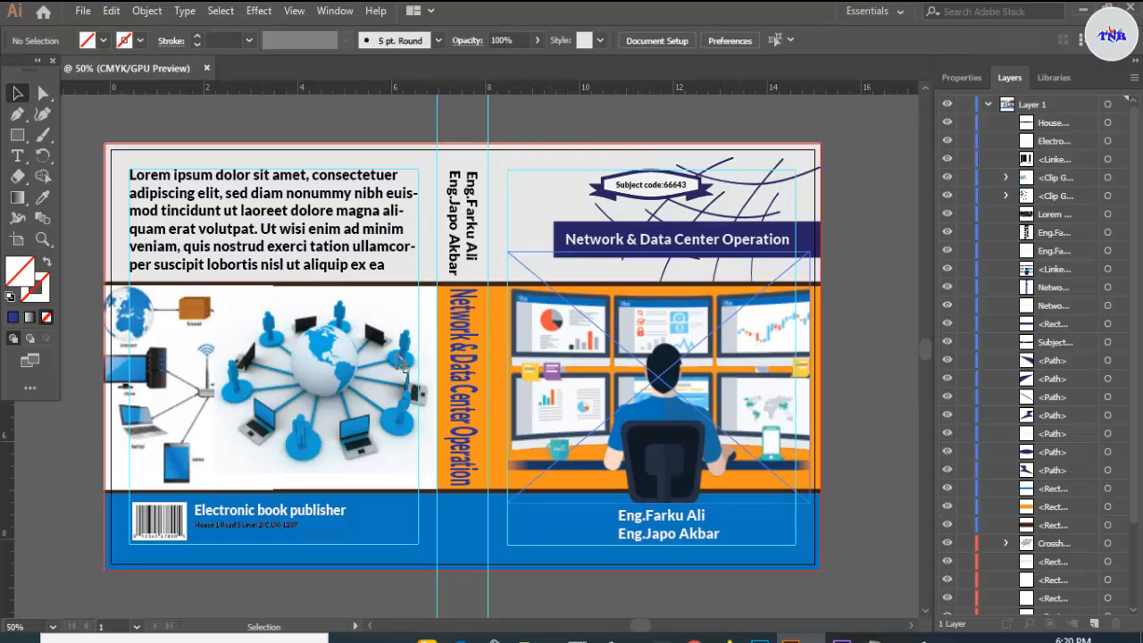